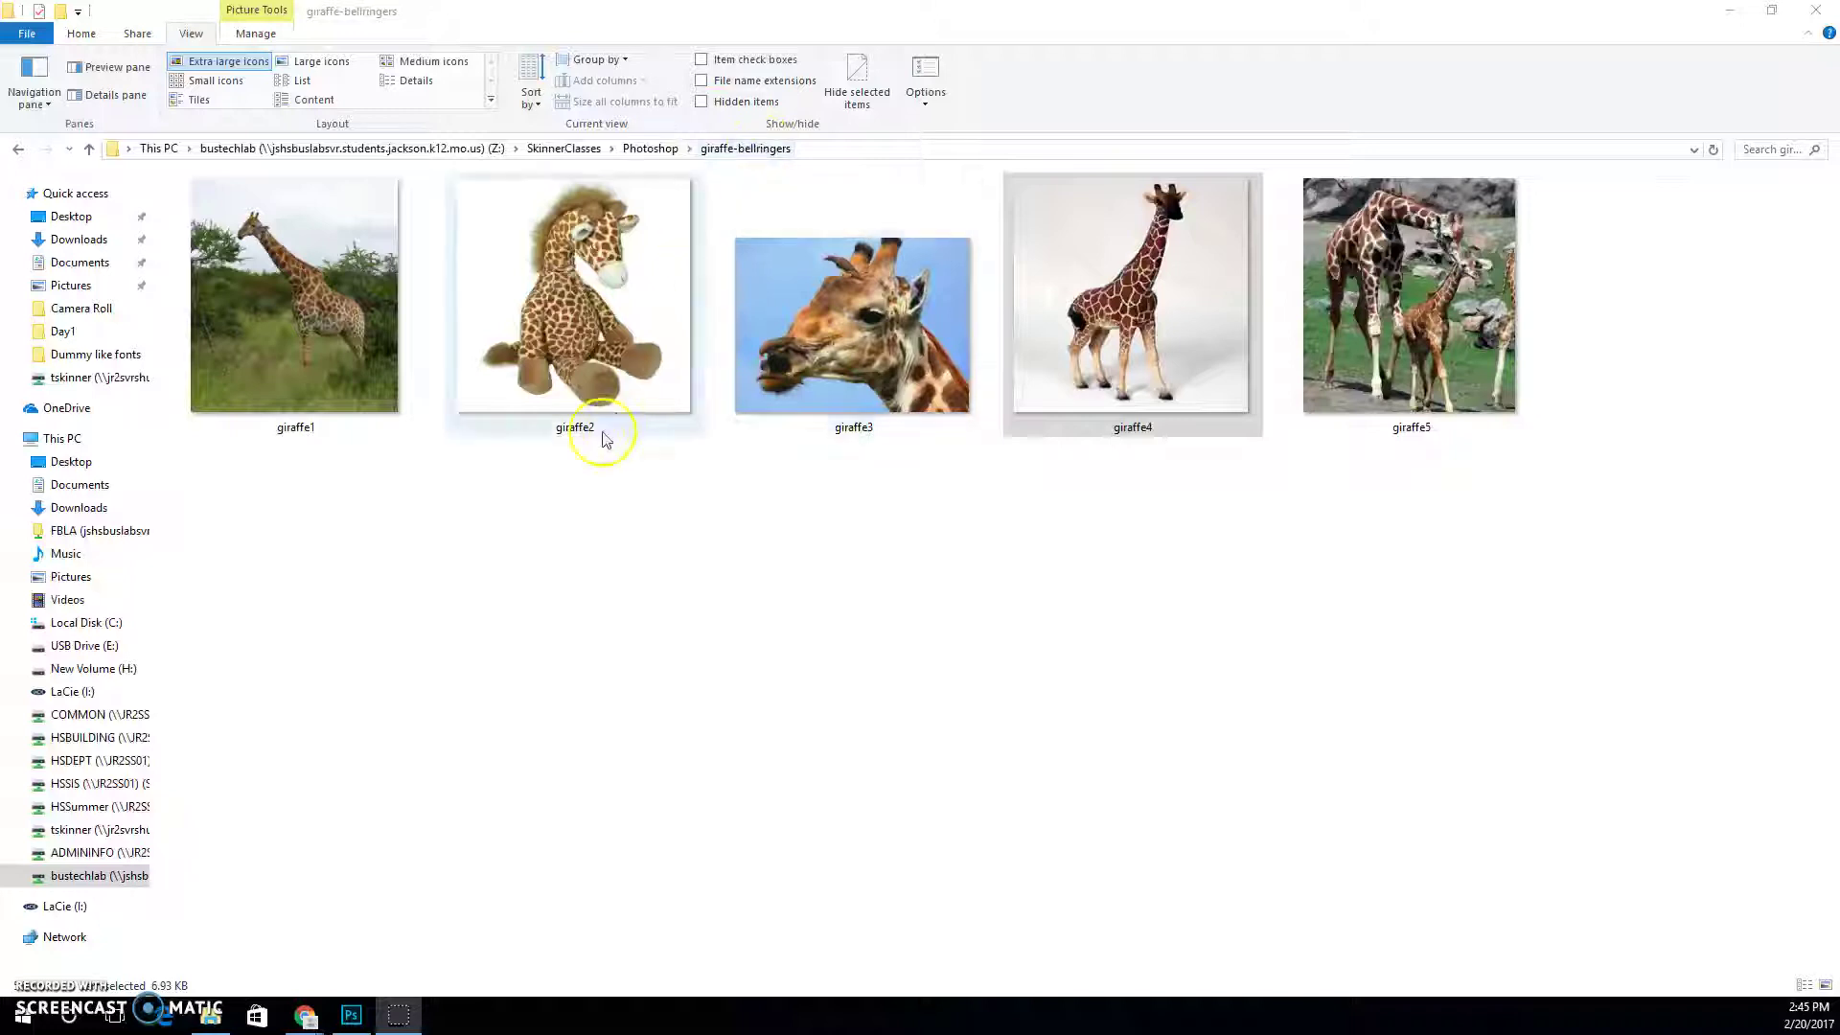
pyautogui.click(581, 335)
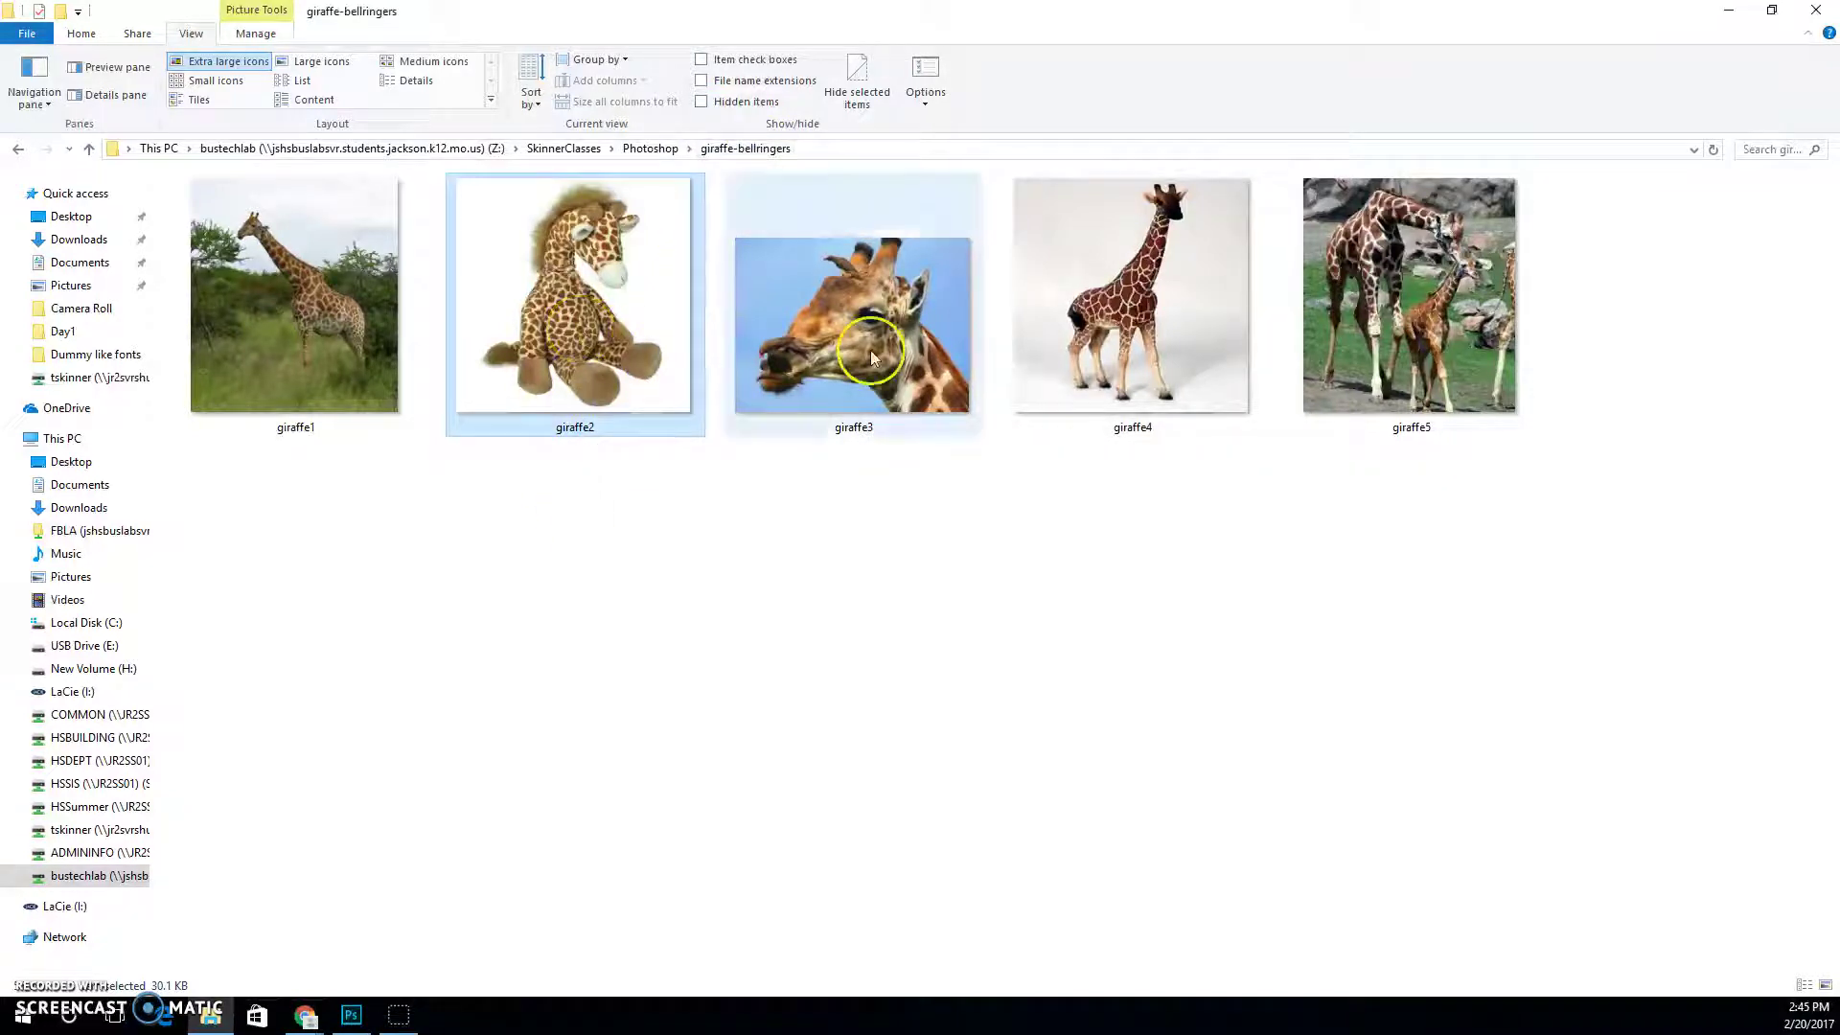
pyautogui.press('Right')
pyautogui.press('Right')
pyautogui.click(637, 347)
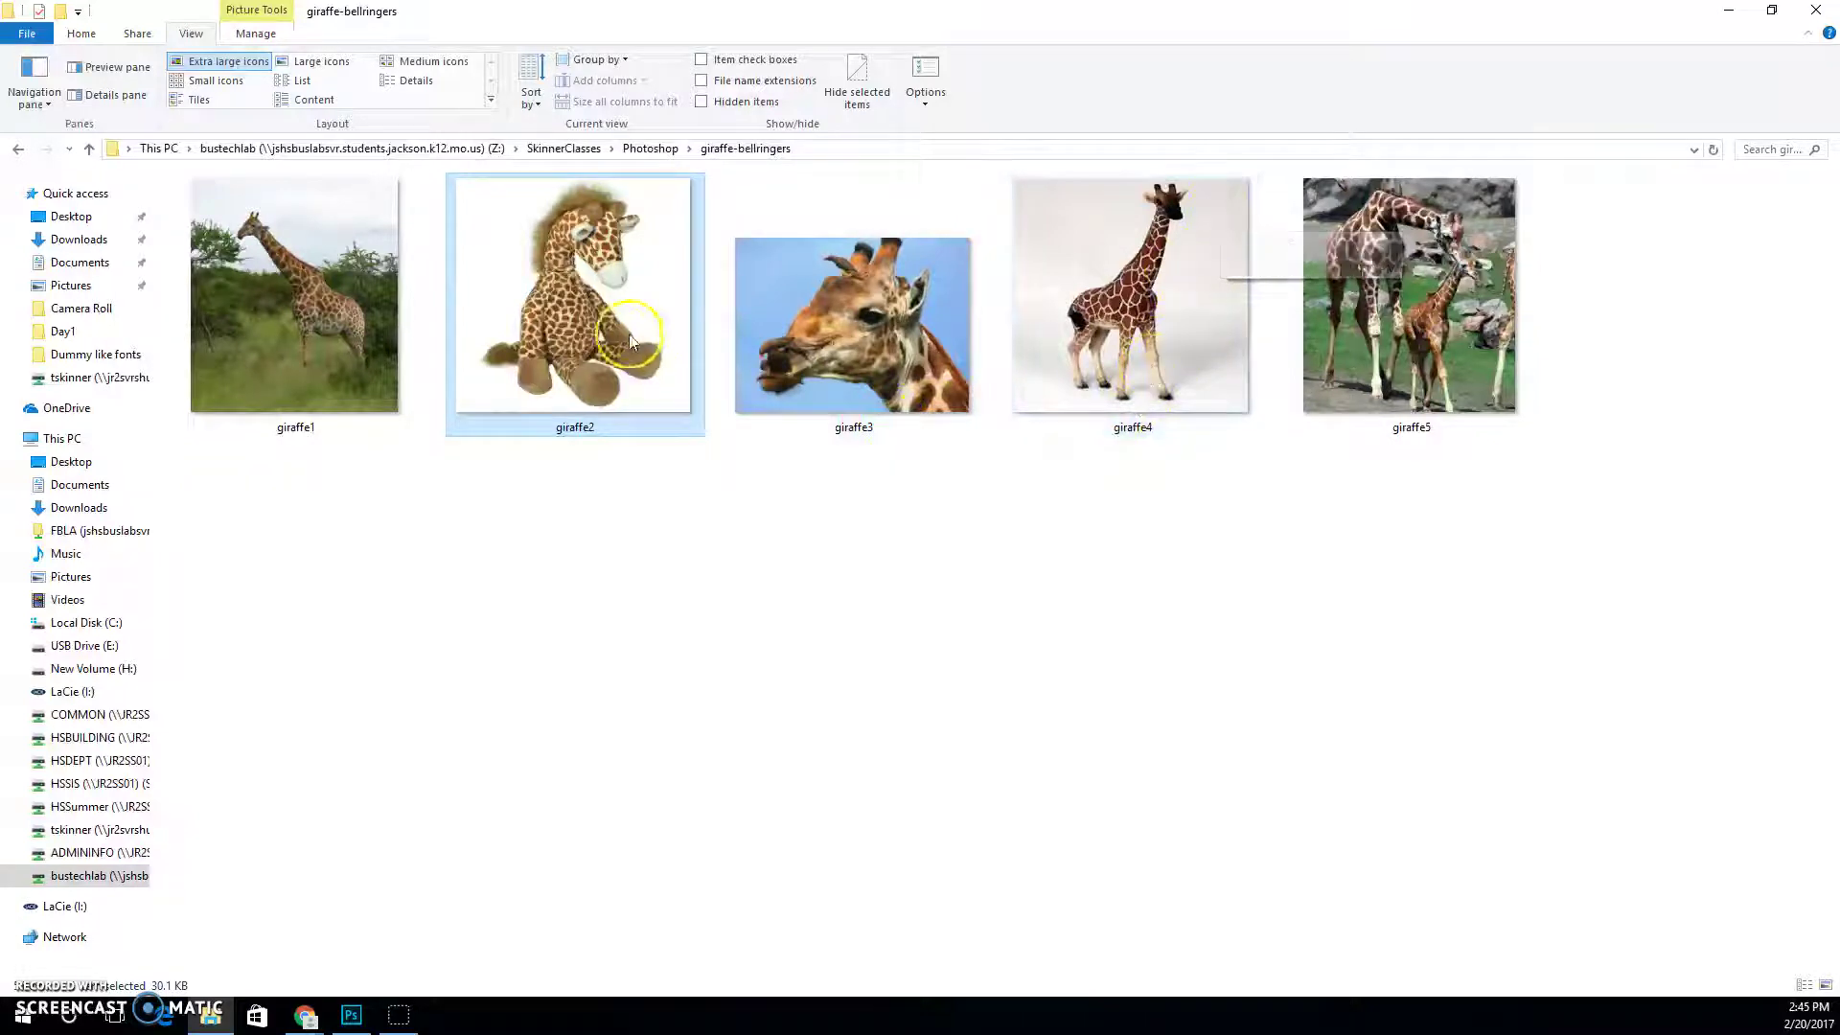
# - Switch to Photoshop and browse for an image to open in the class Photoshop folder on the bustechlab network drive
pyautogui.click(347, 1006)
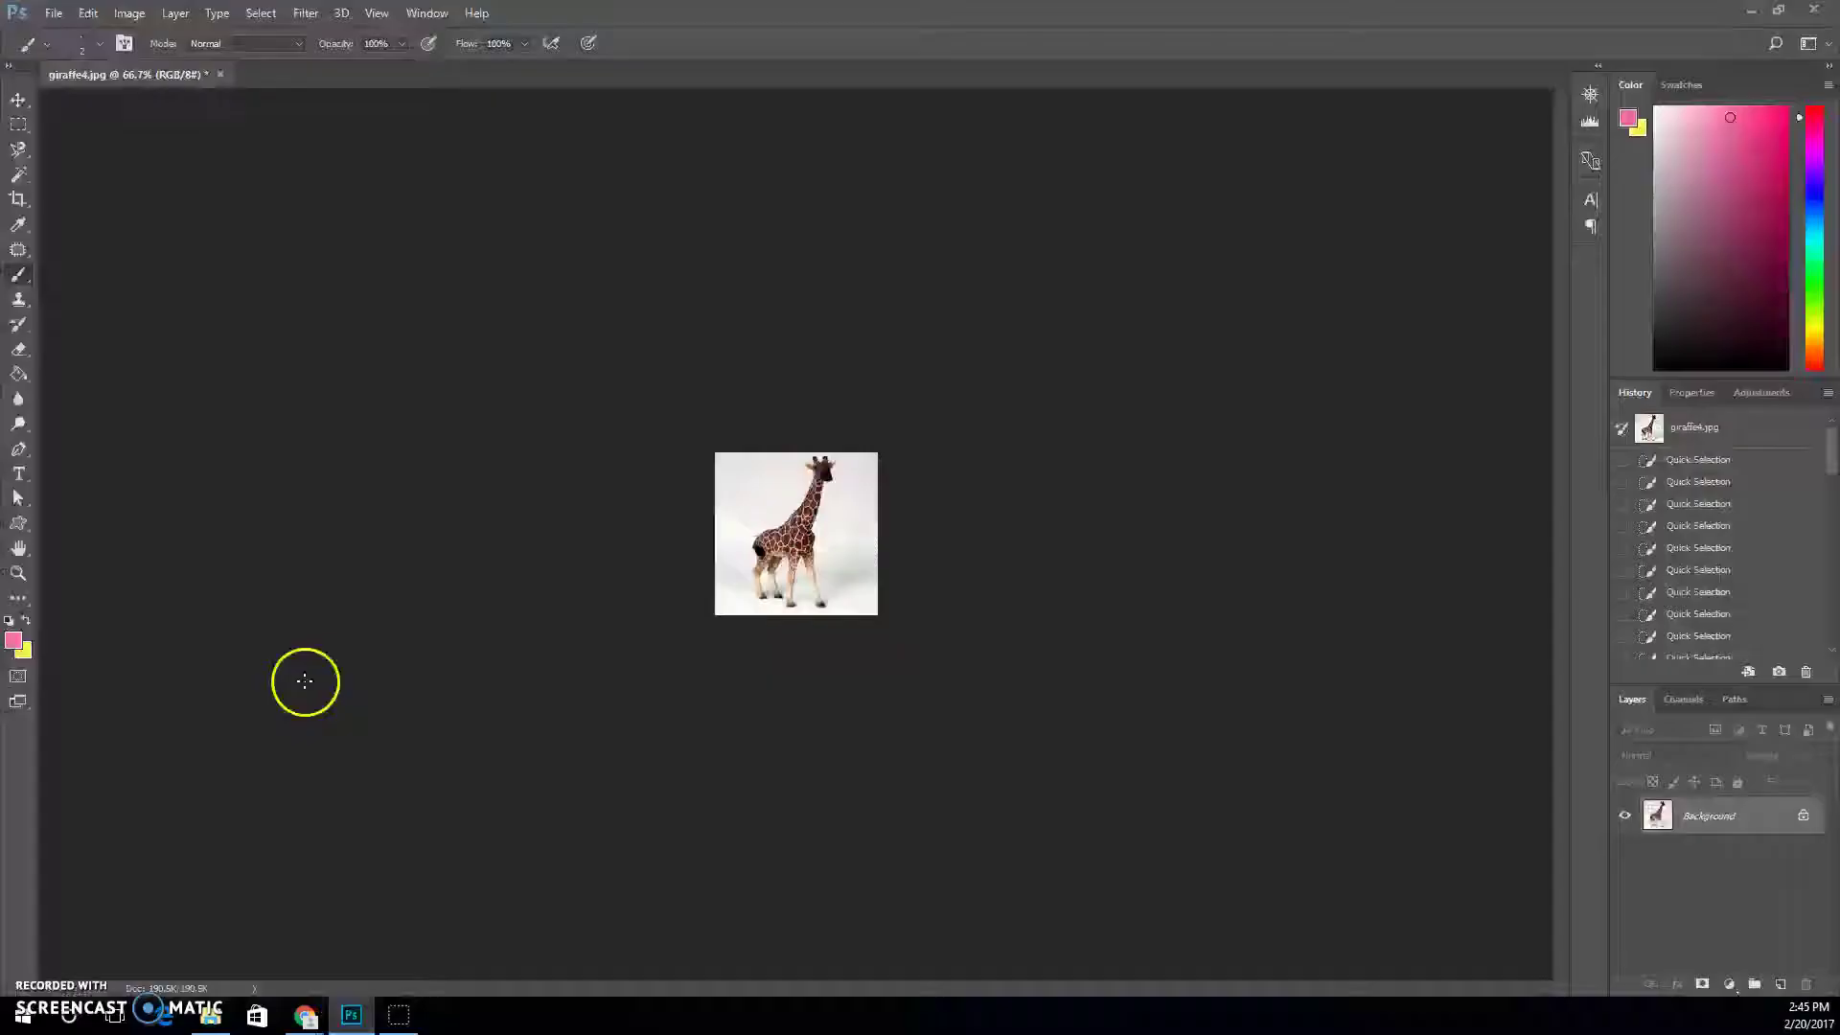
pyautogui.click(54, 13)
pyautogui.click(72, 53)
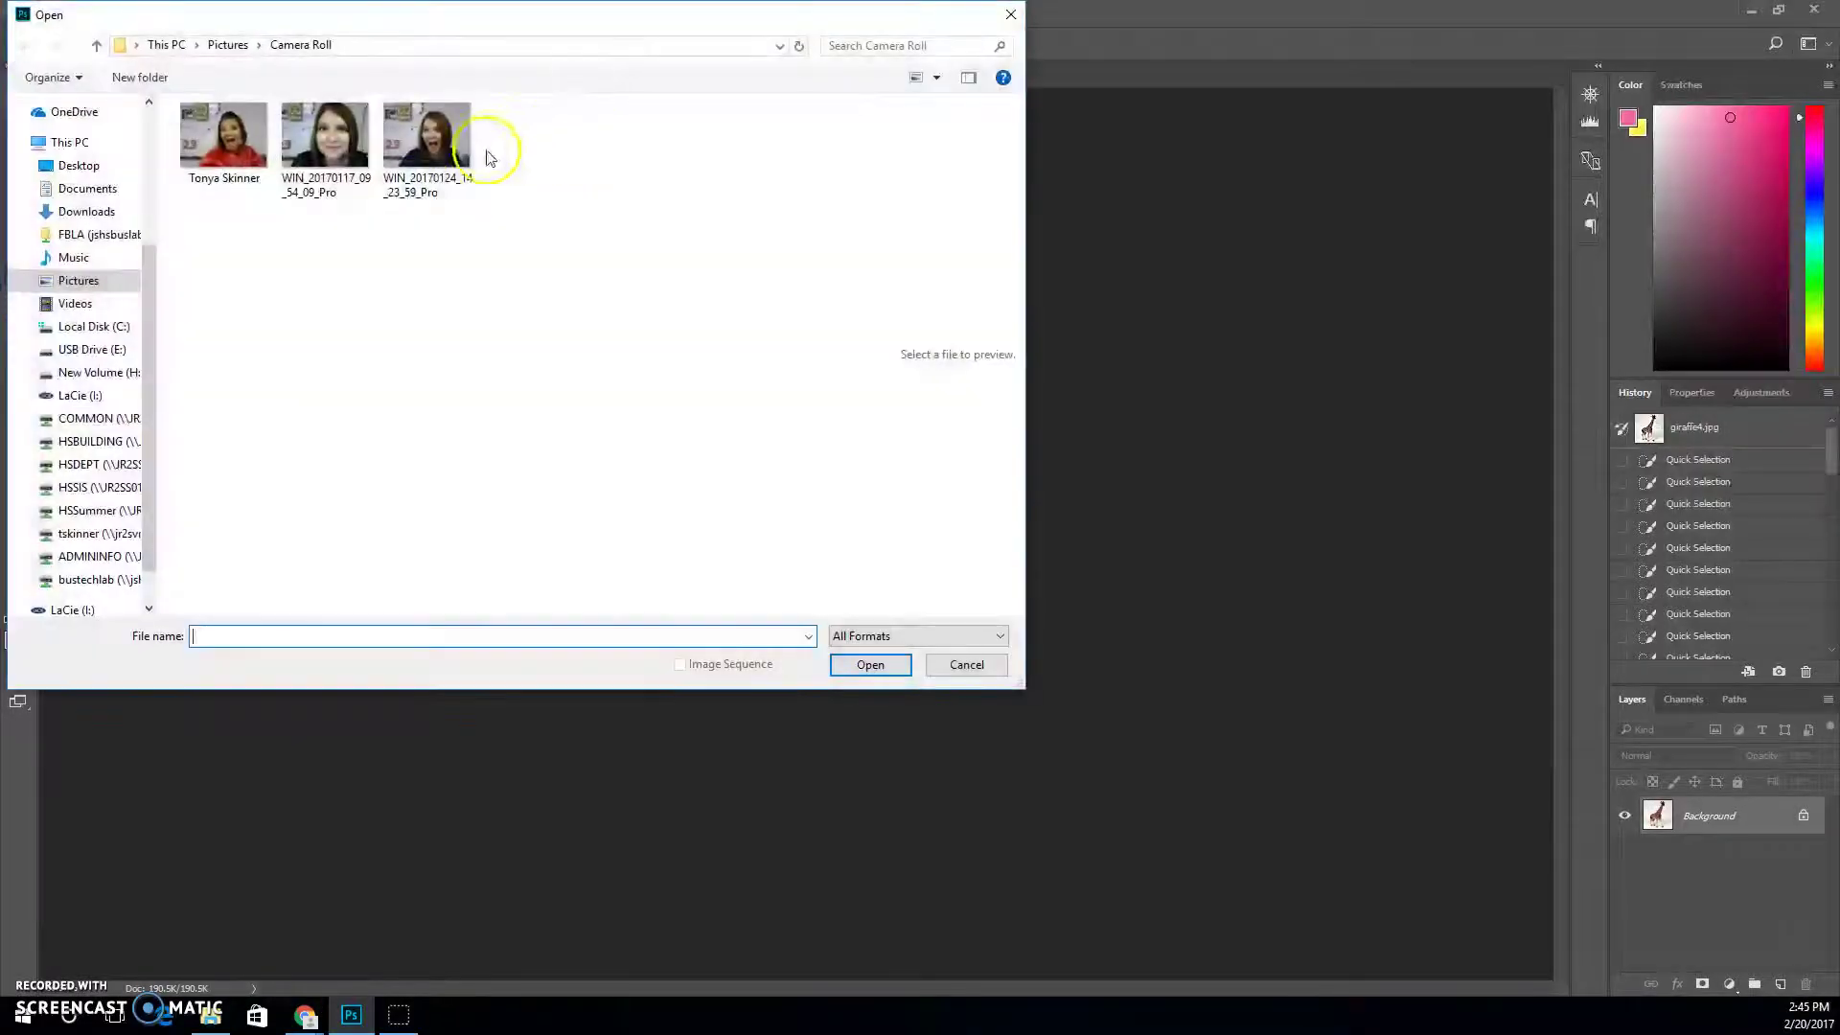
pyautogui.click(103, 579)
pyautogui.scroll(-3, 317, 491)
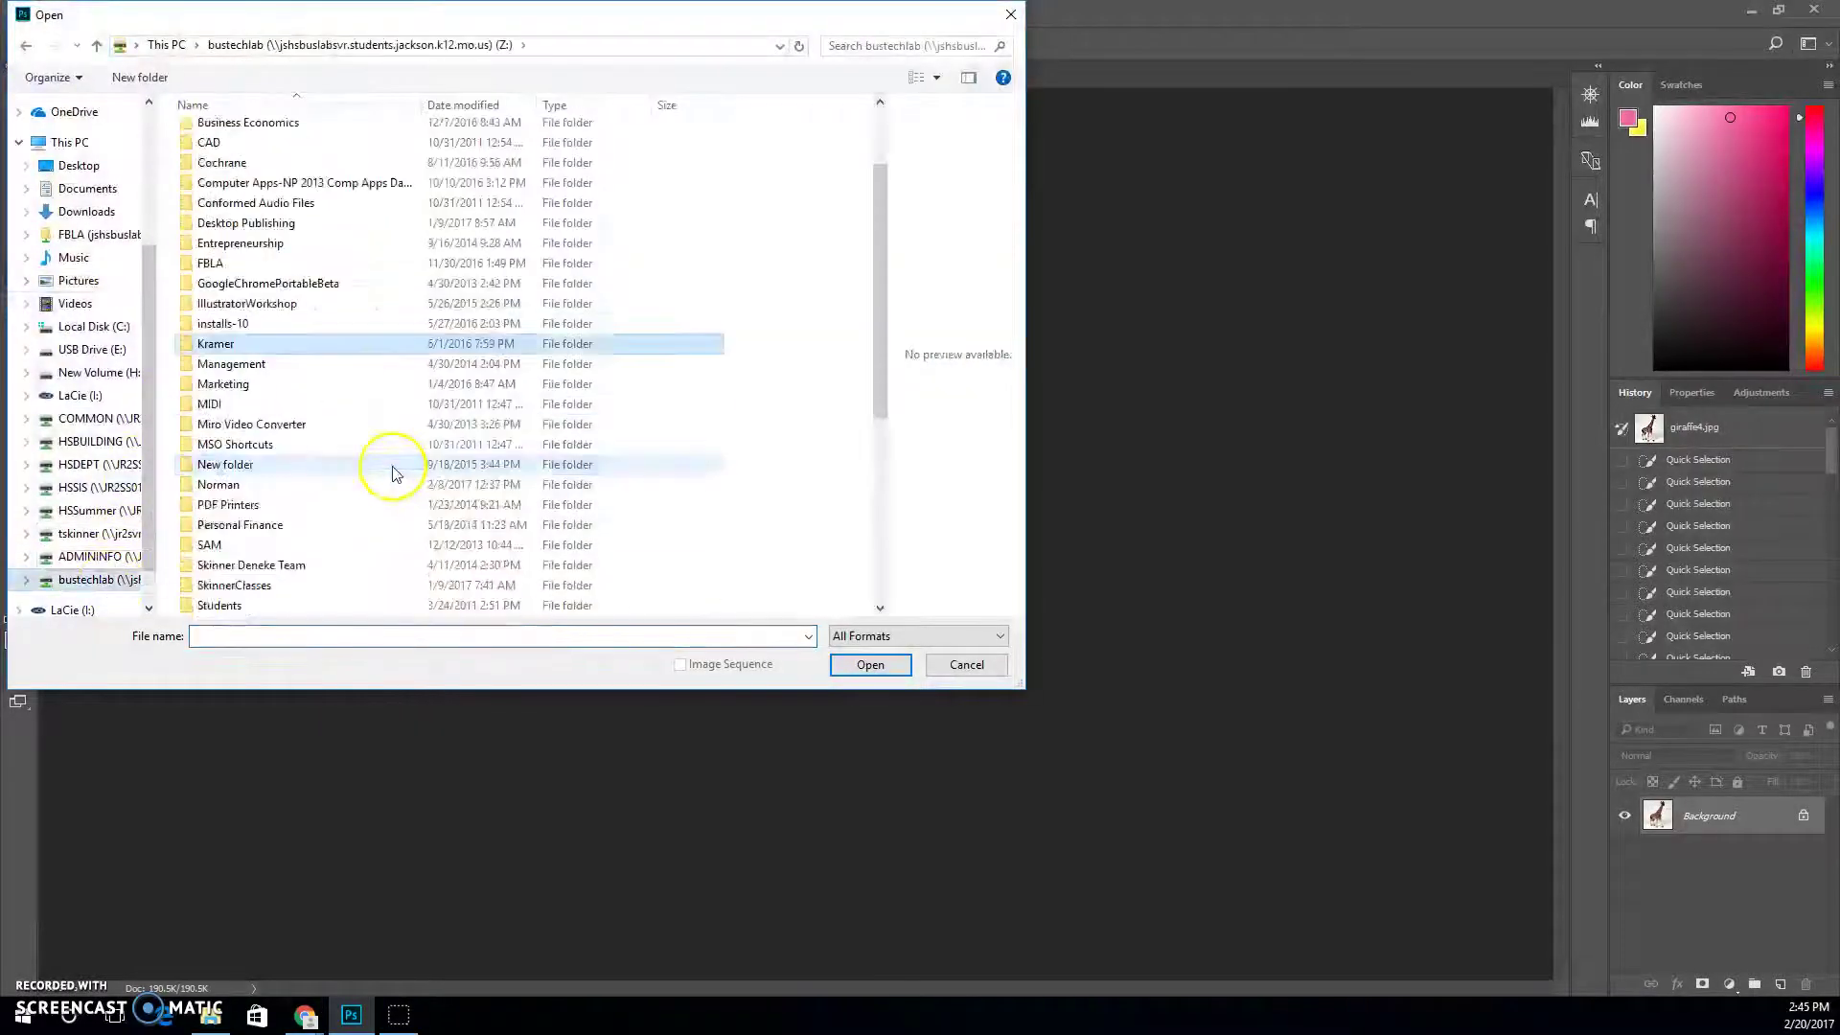
pyautogui.doubleClick(246, 535)
pyautogui.scroll(-3, 274, 445)
pyautogui.scroll(-1, 273, 445)
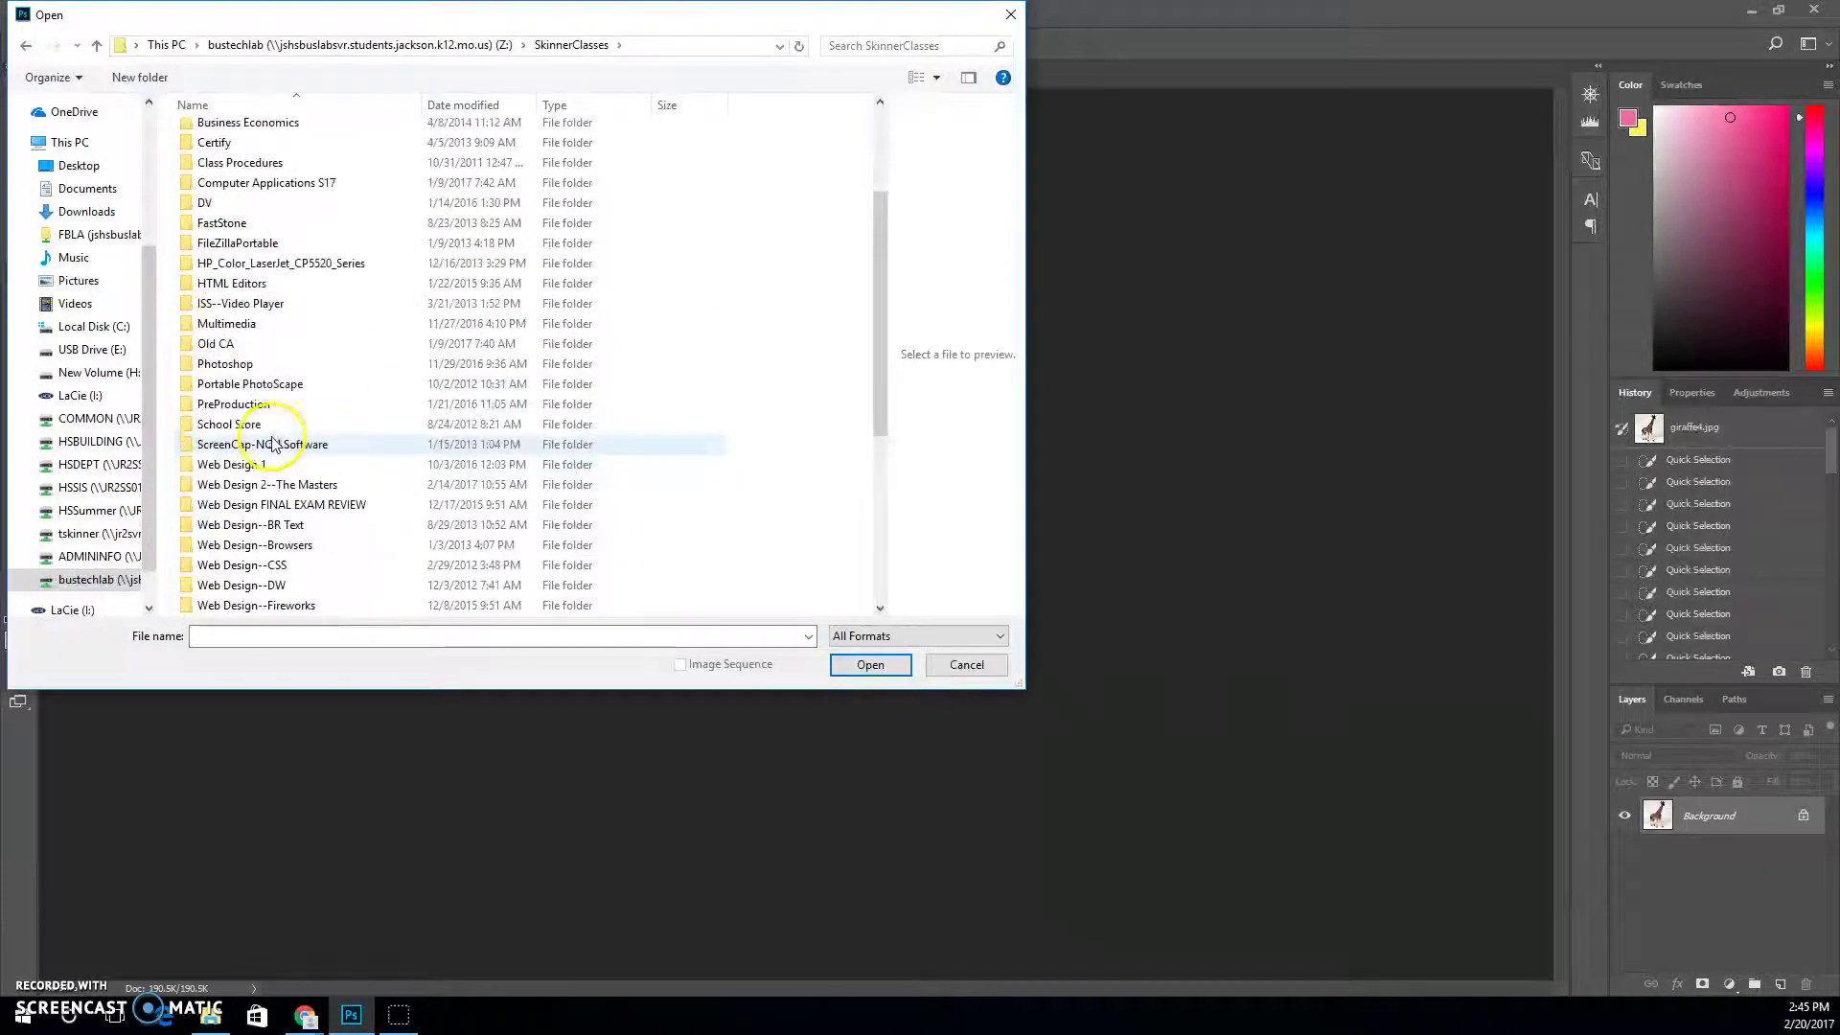
pyautogui.doubleClick(239, 364)
# - Open the giraffe2 image from the giraffe-bellringers folder
pyautogui.scroll(-1, 337, 450)
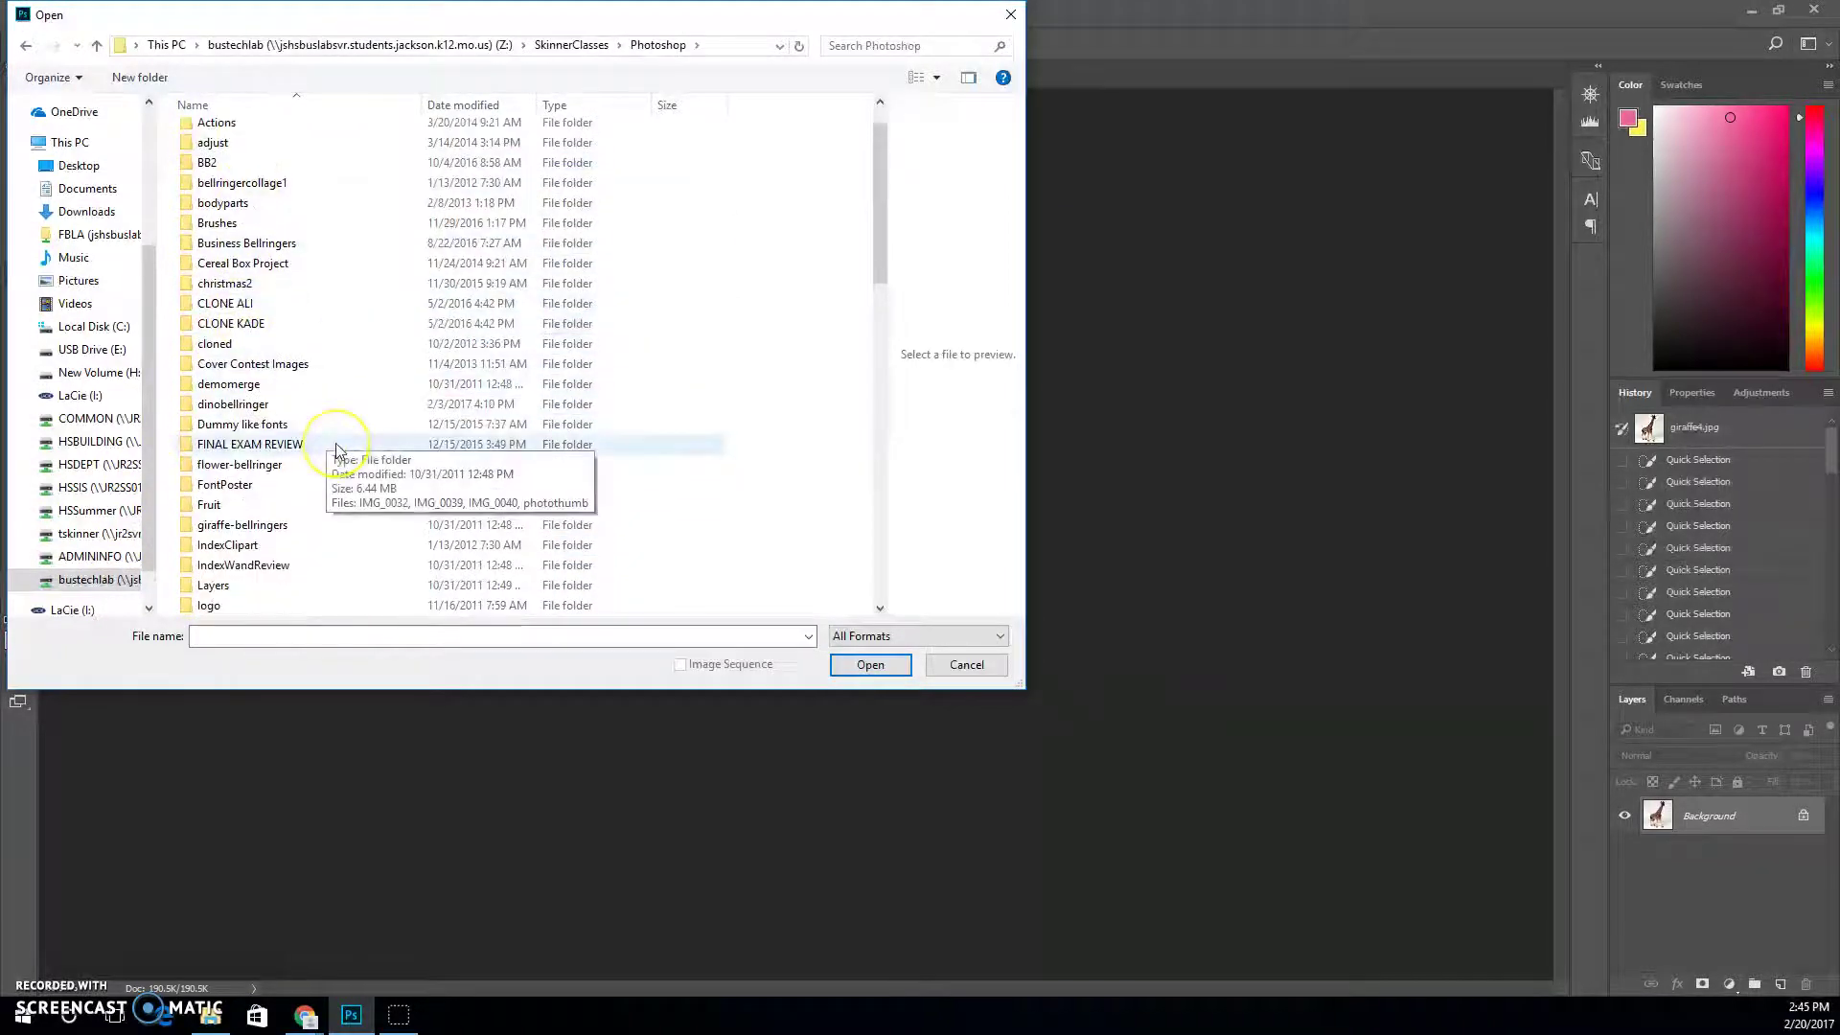
pyautogui.scroll(-3, 335, 448)
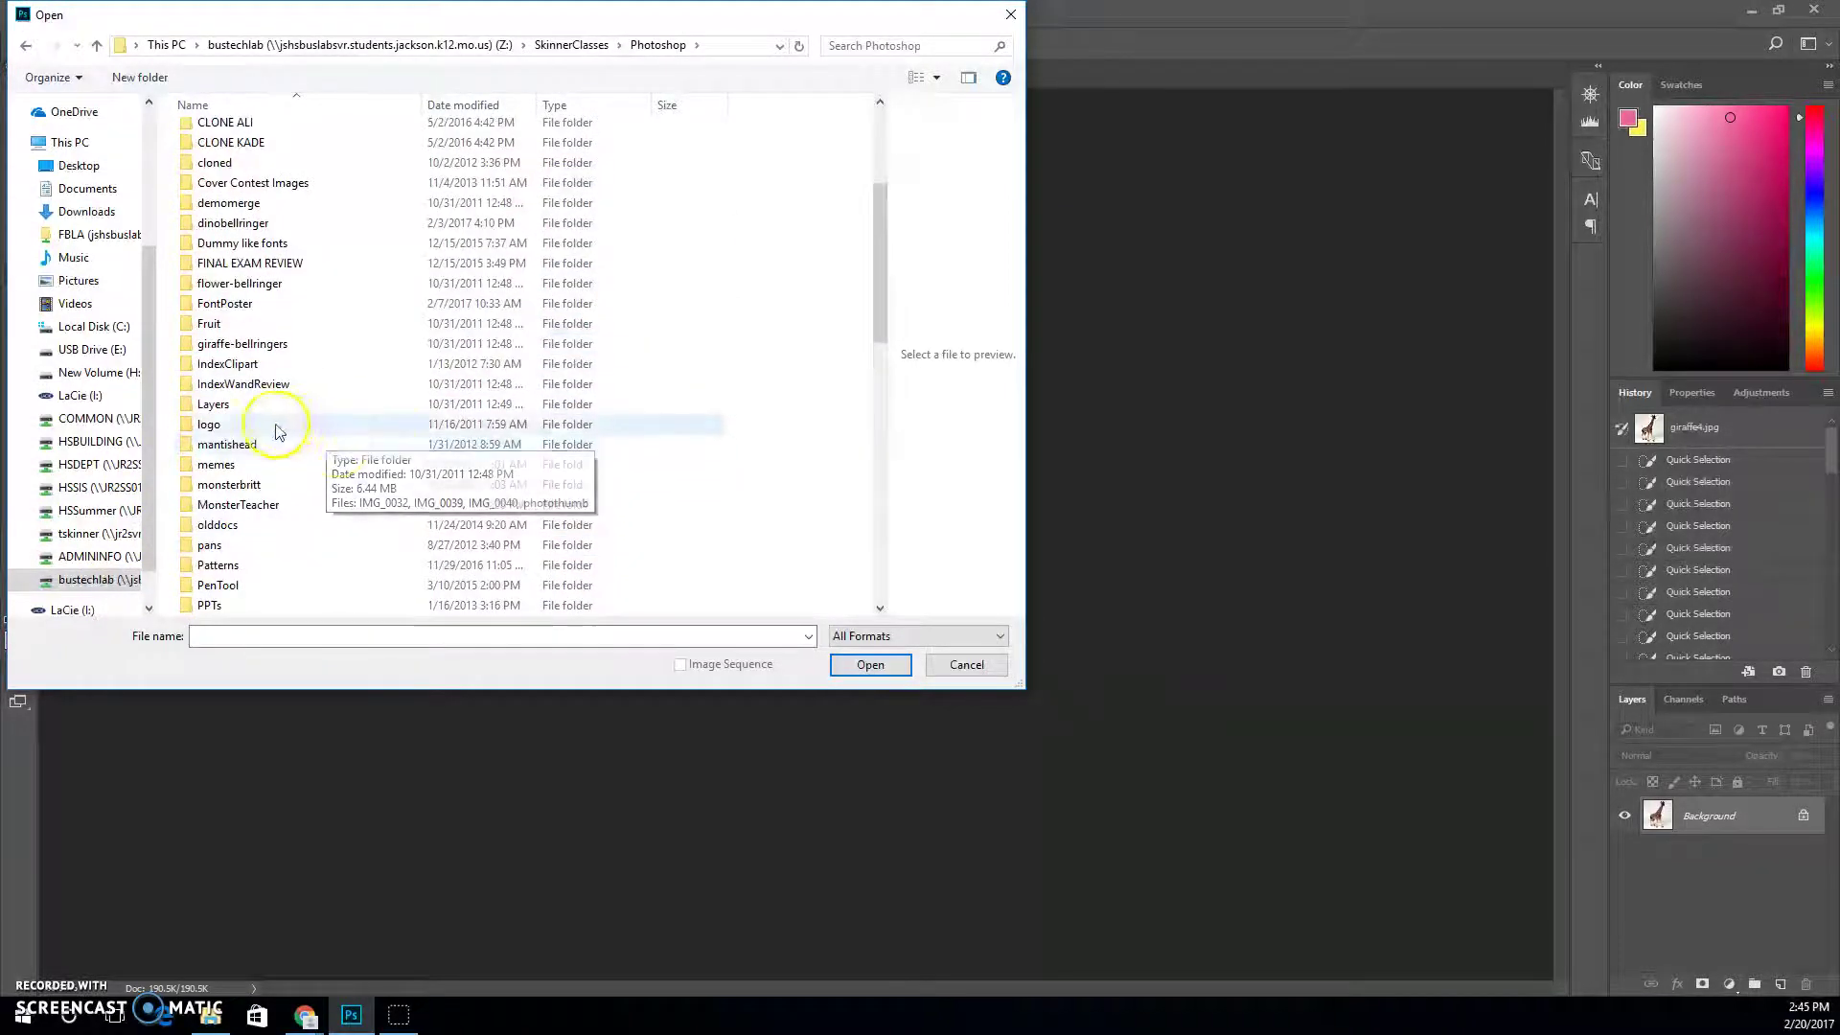
pyautogui.doubleClick(254, 345)
pyautogui.doubleClick(652, 230)
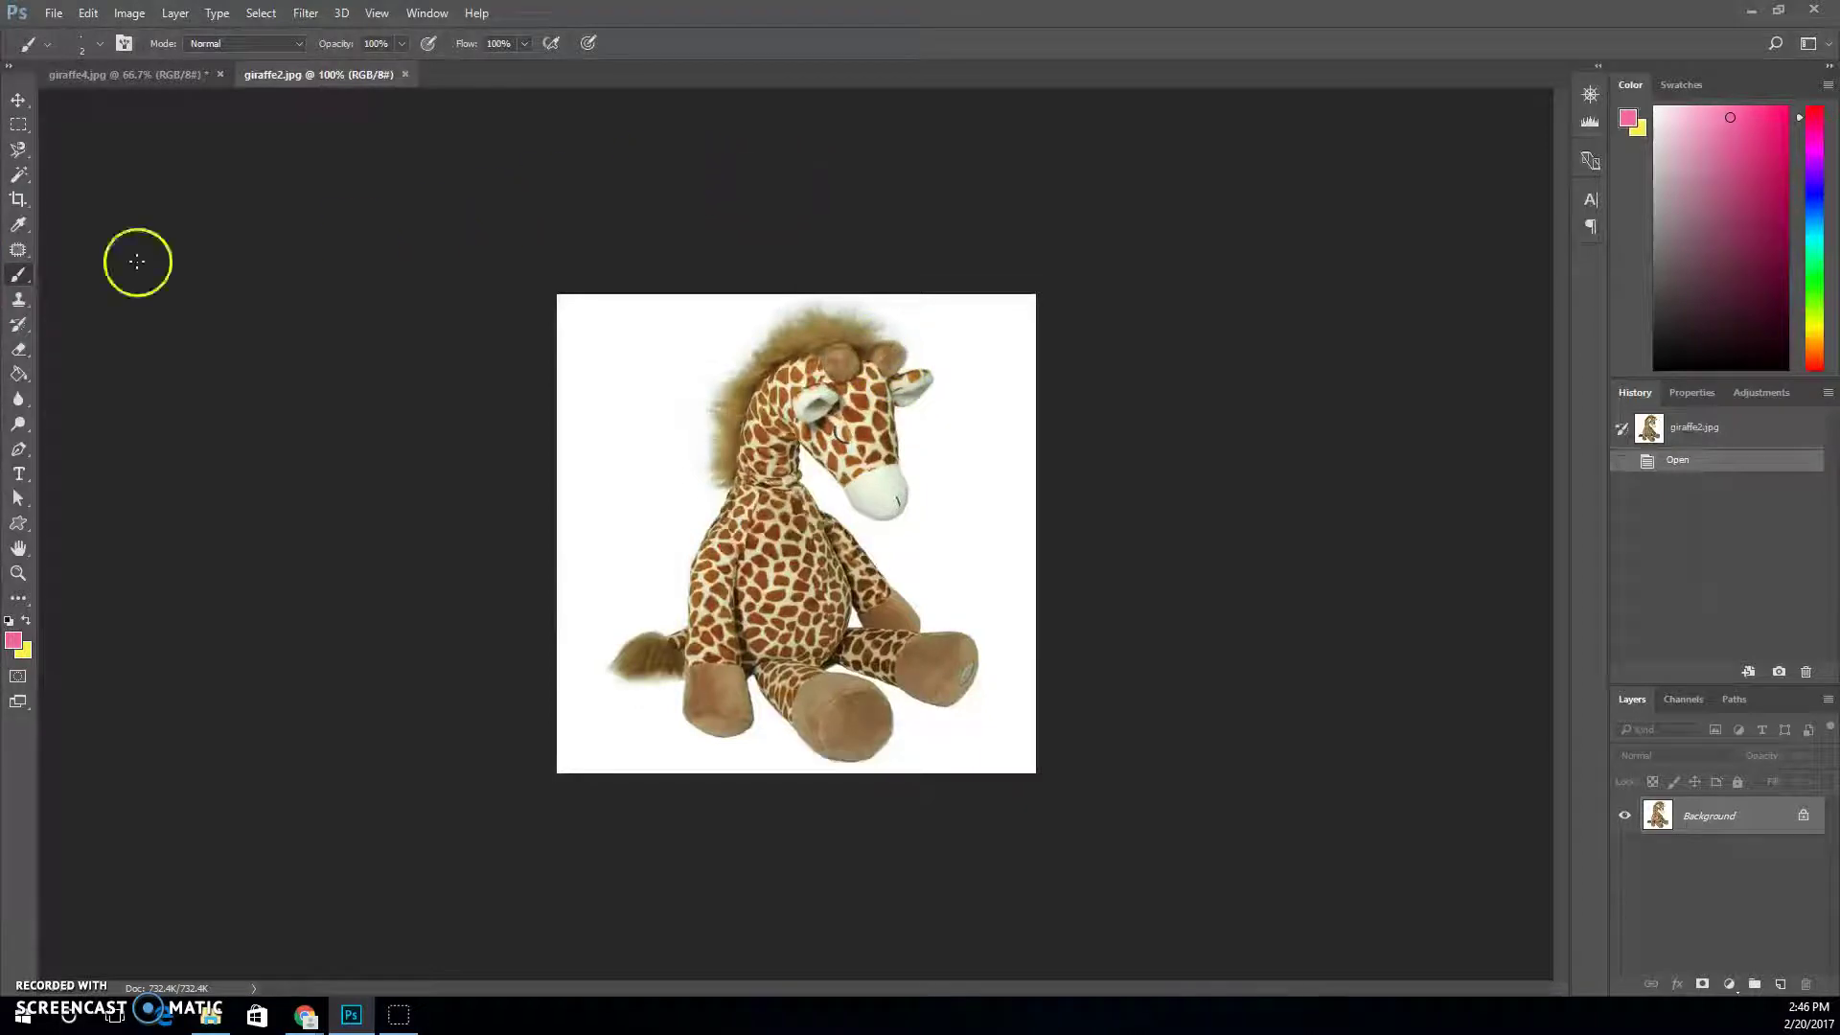
pyautogui.click(18, 126)
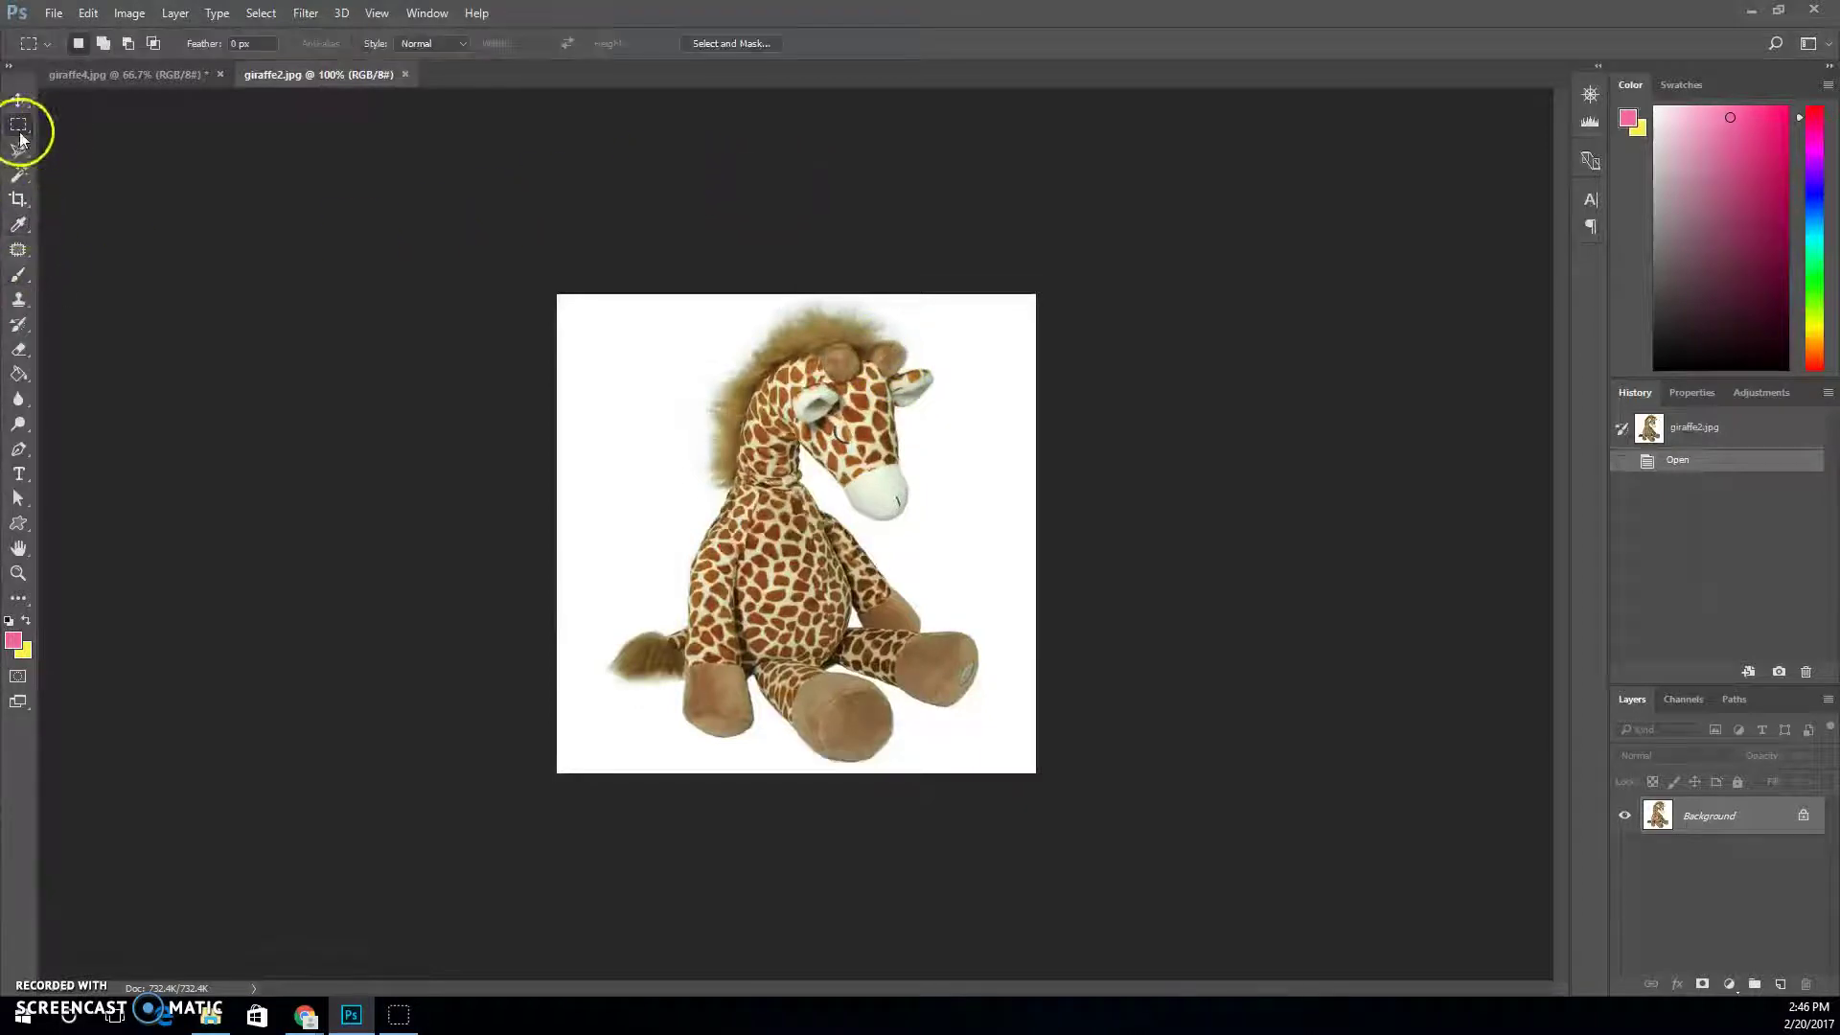
pyautogui.click(152, 130)
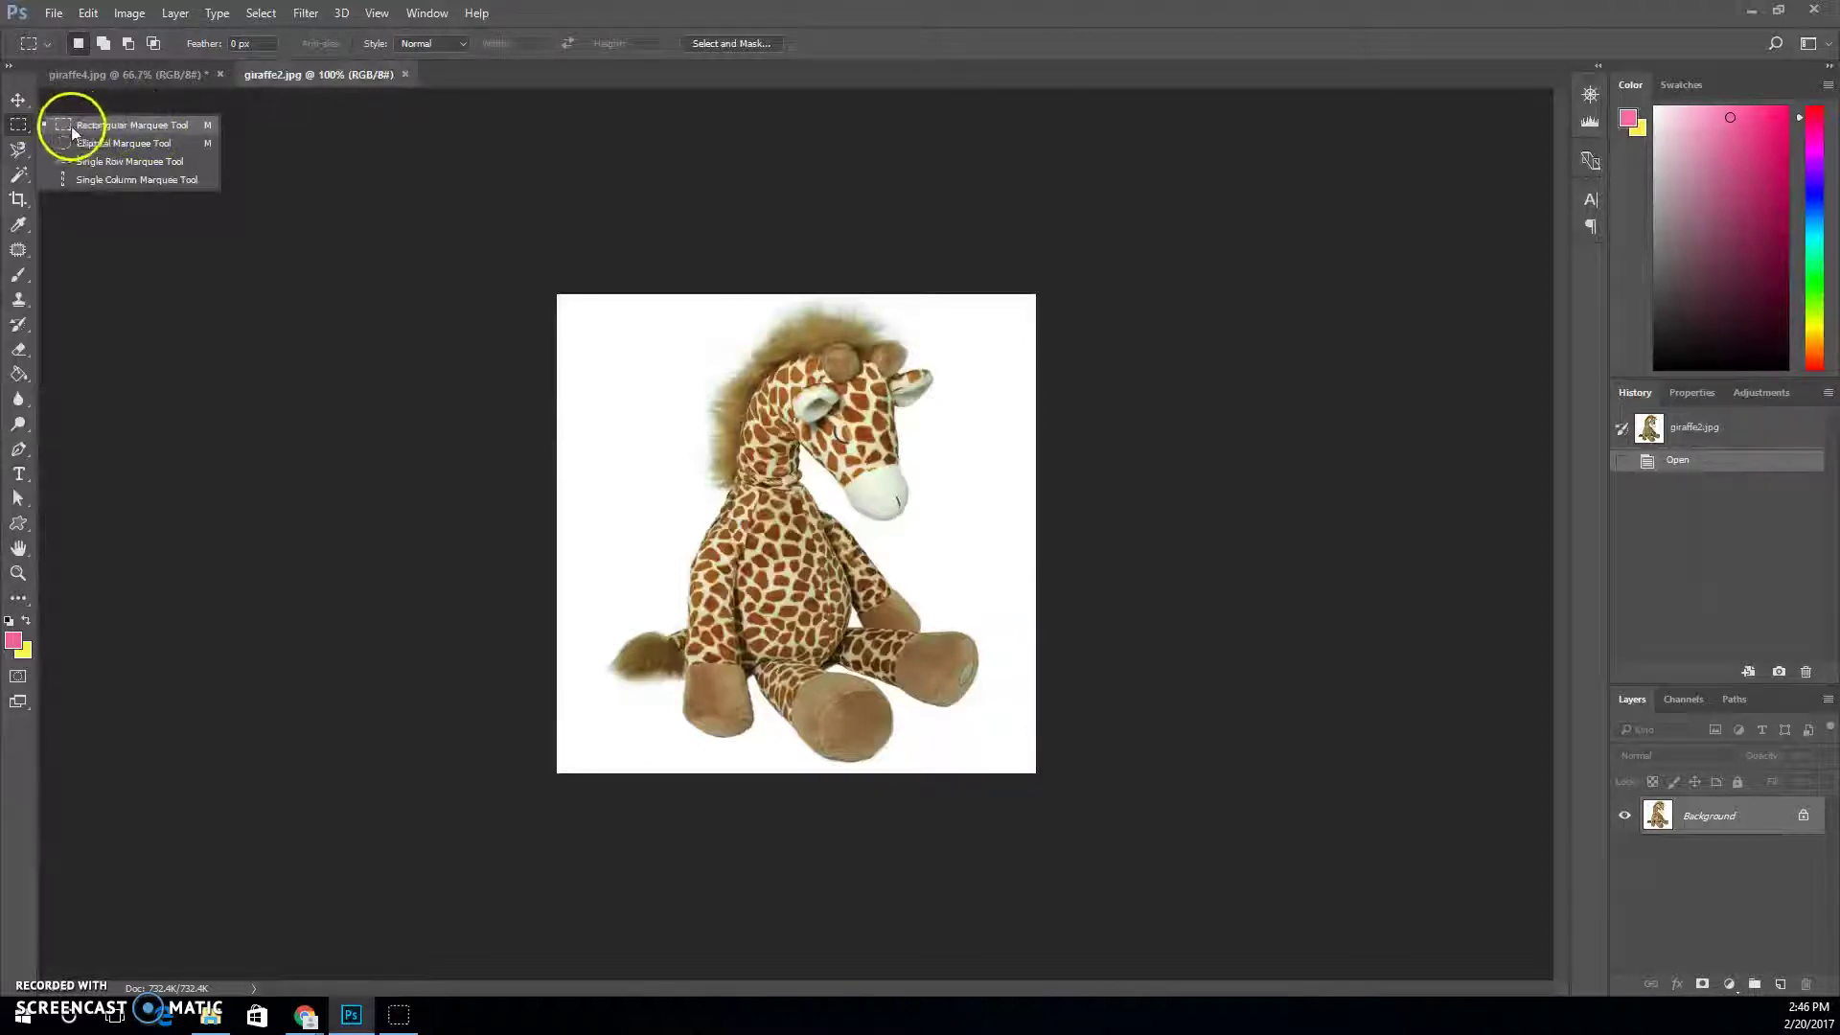
pyautogui.click(20, 156)
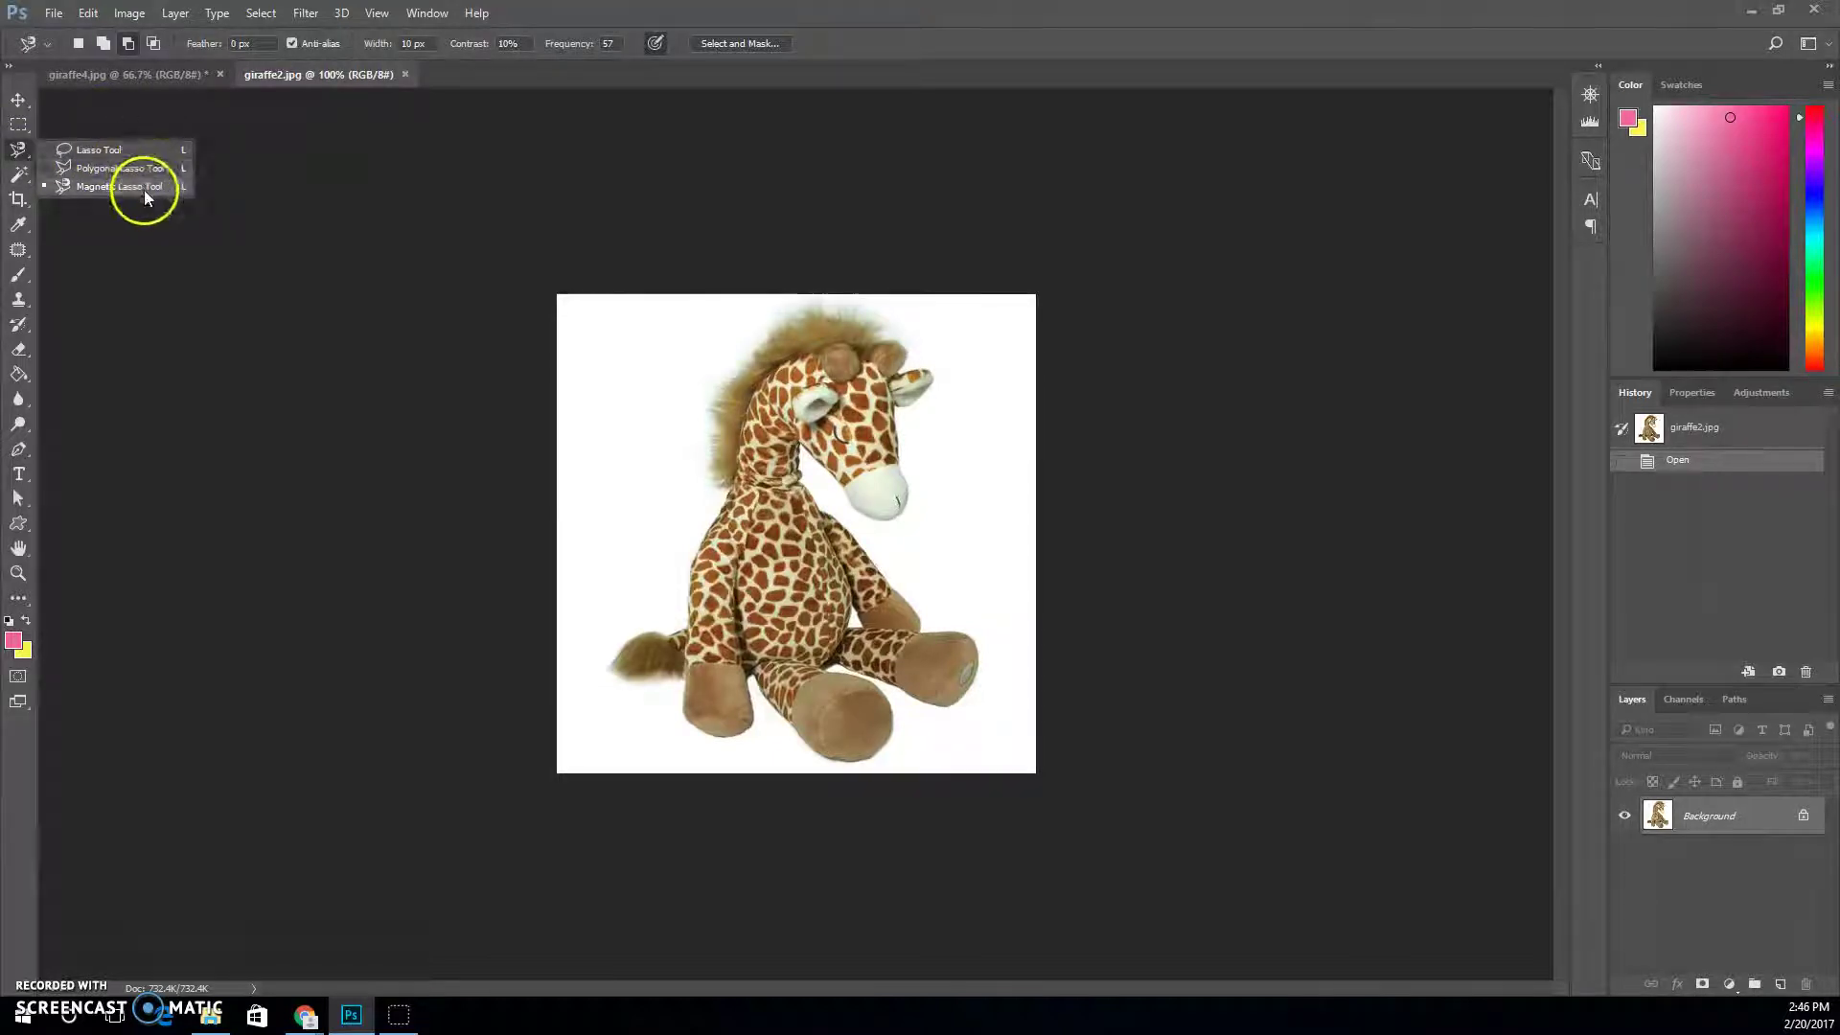
# - Choose the Magic Wand tool for making the selection
pyautogui.click(26, 180)
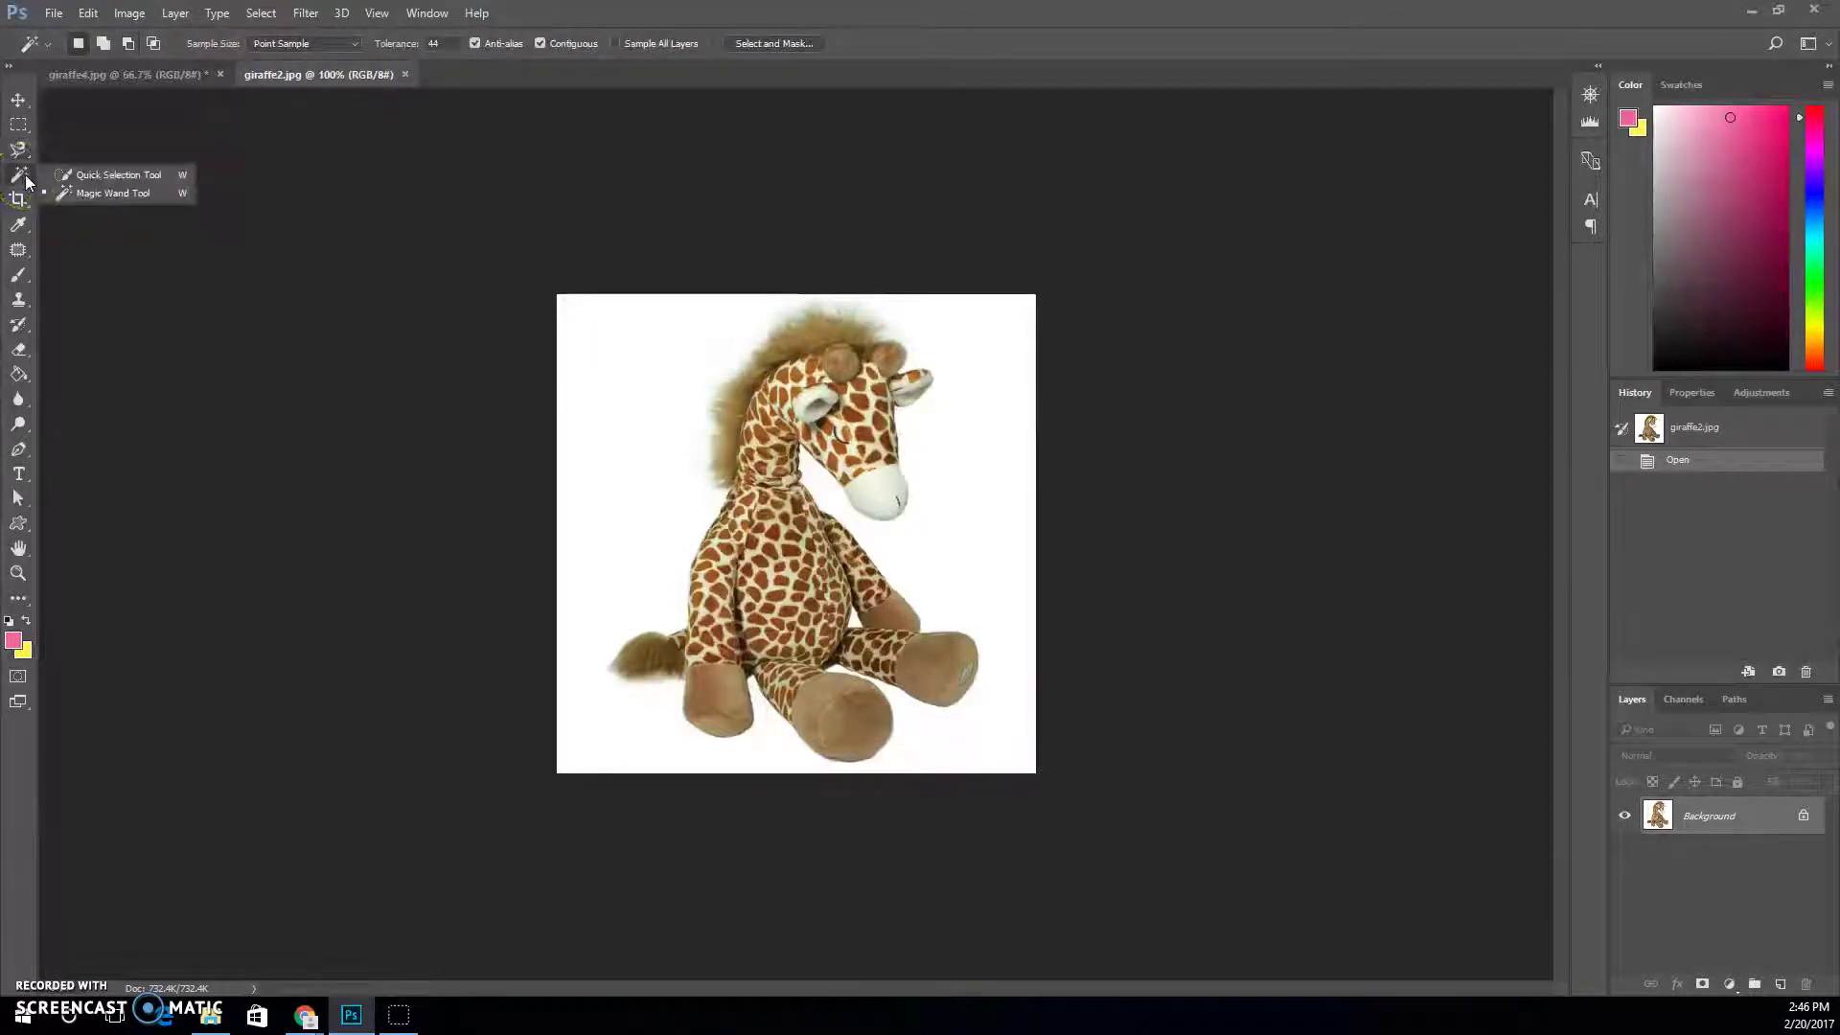
pyautogui.click(97, 173)
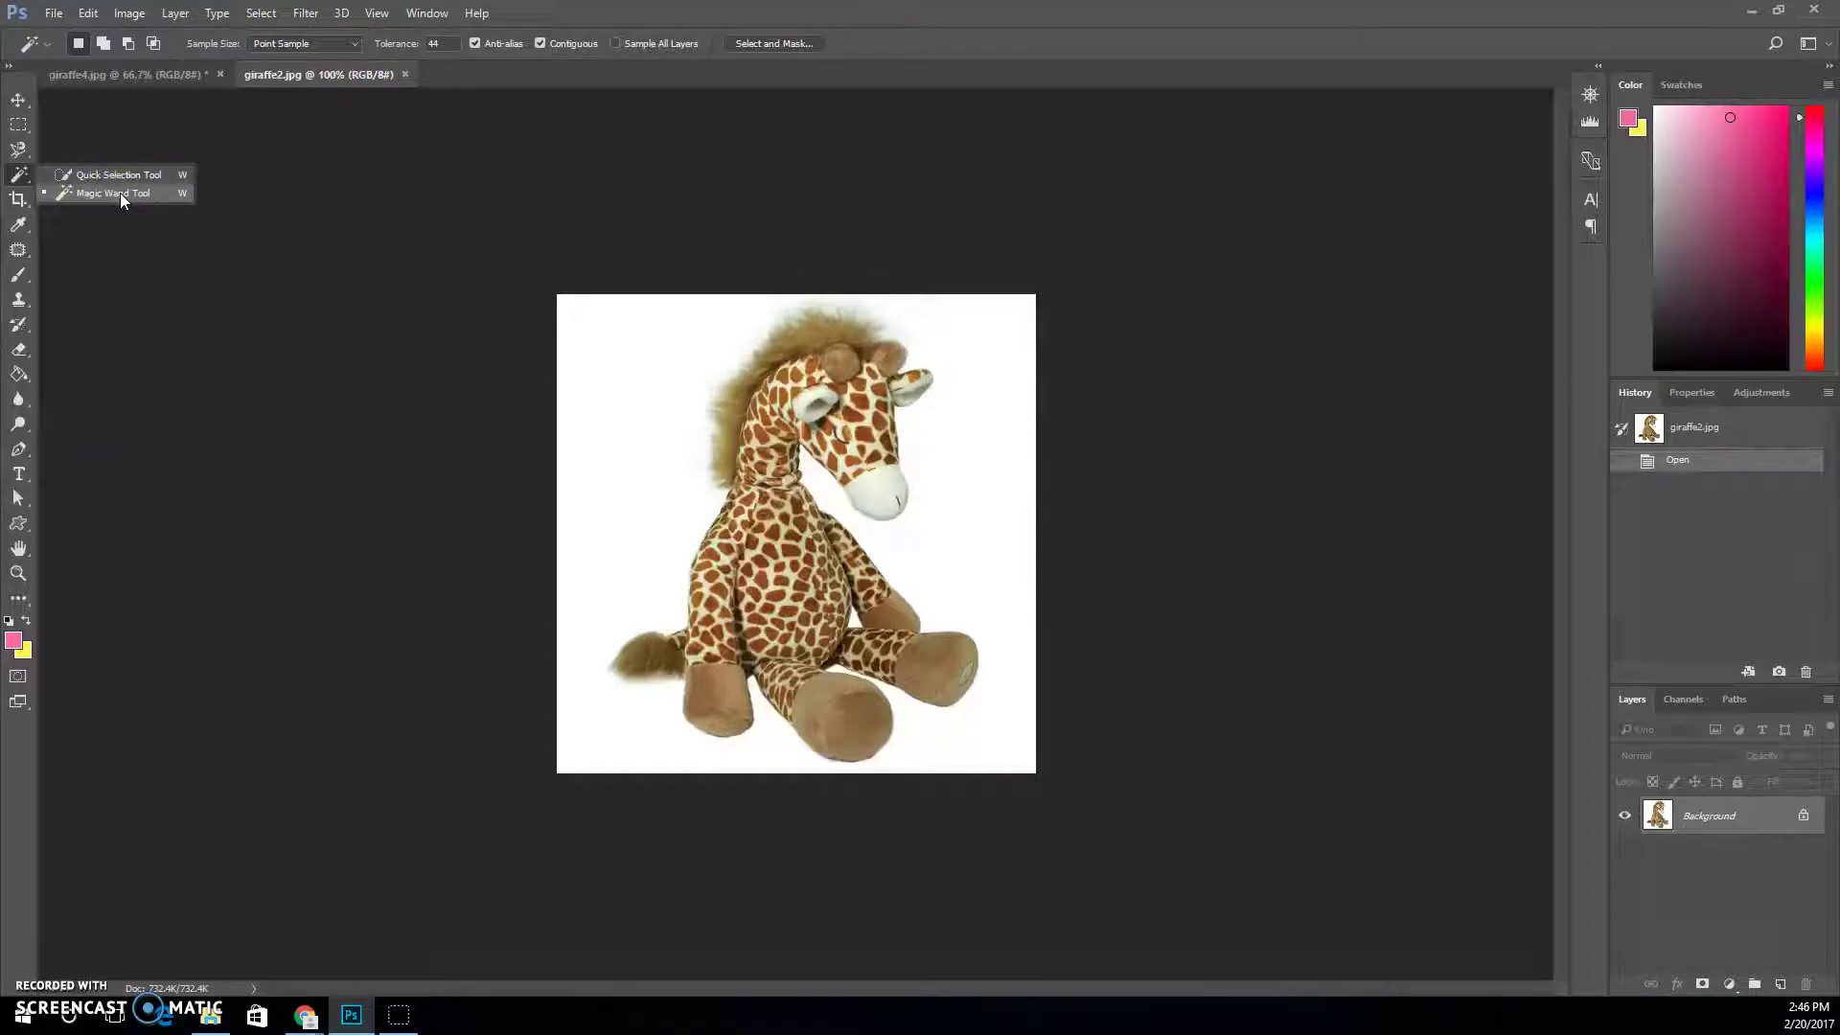
pyautogui.click(119, 193)
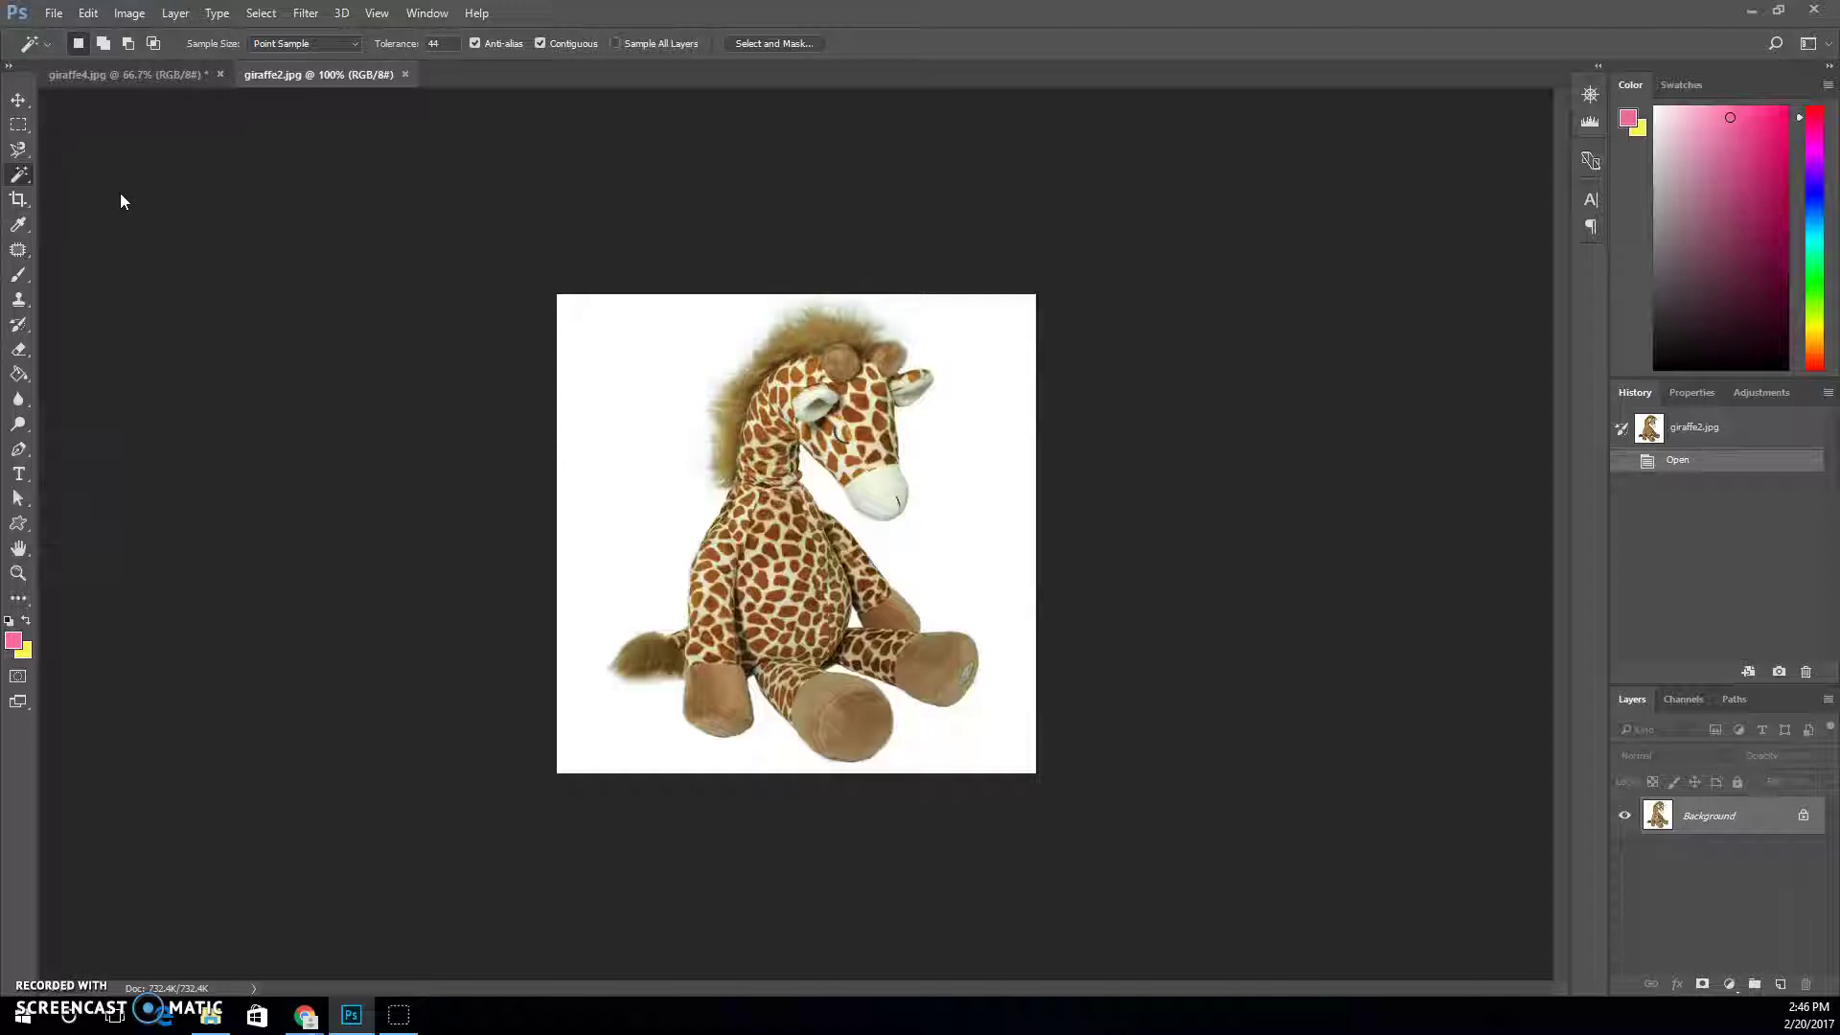
pyautogui.click(21, 177)
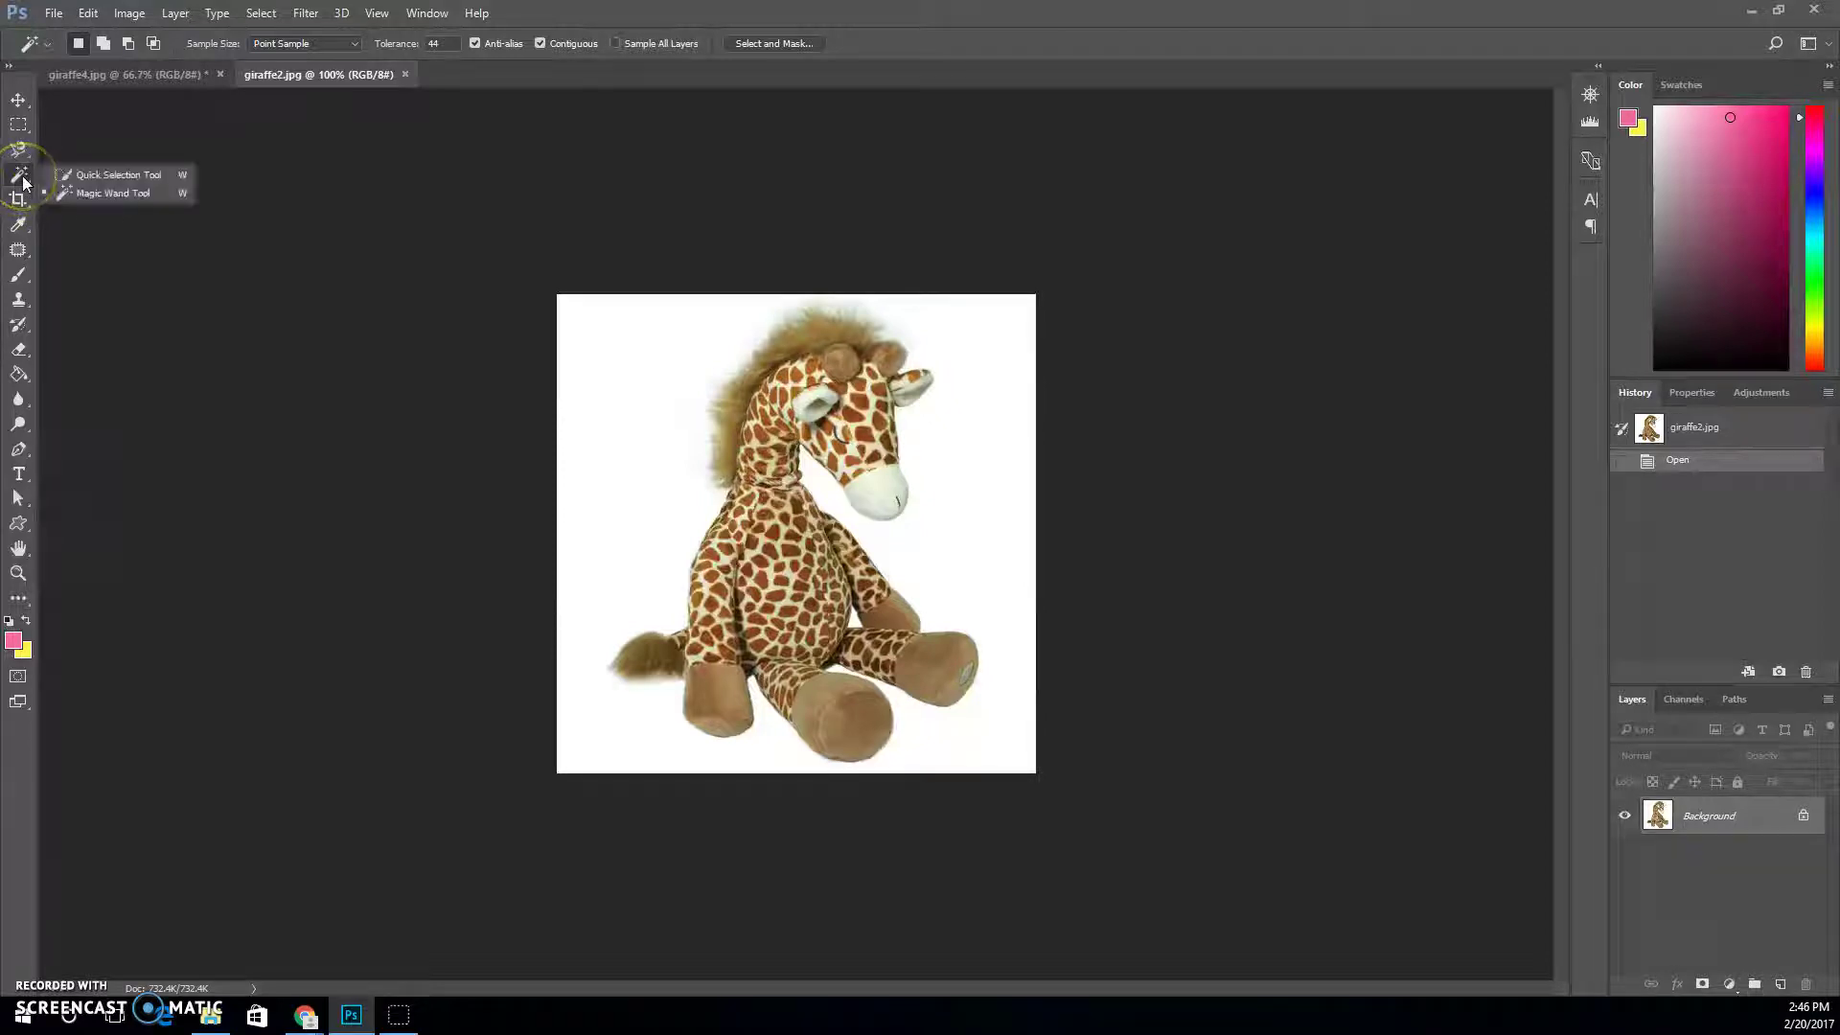
pyautogui.click(163, 197)
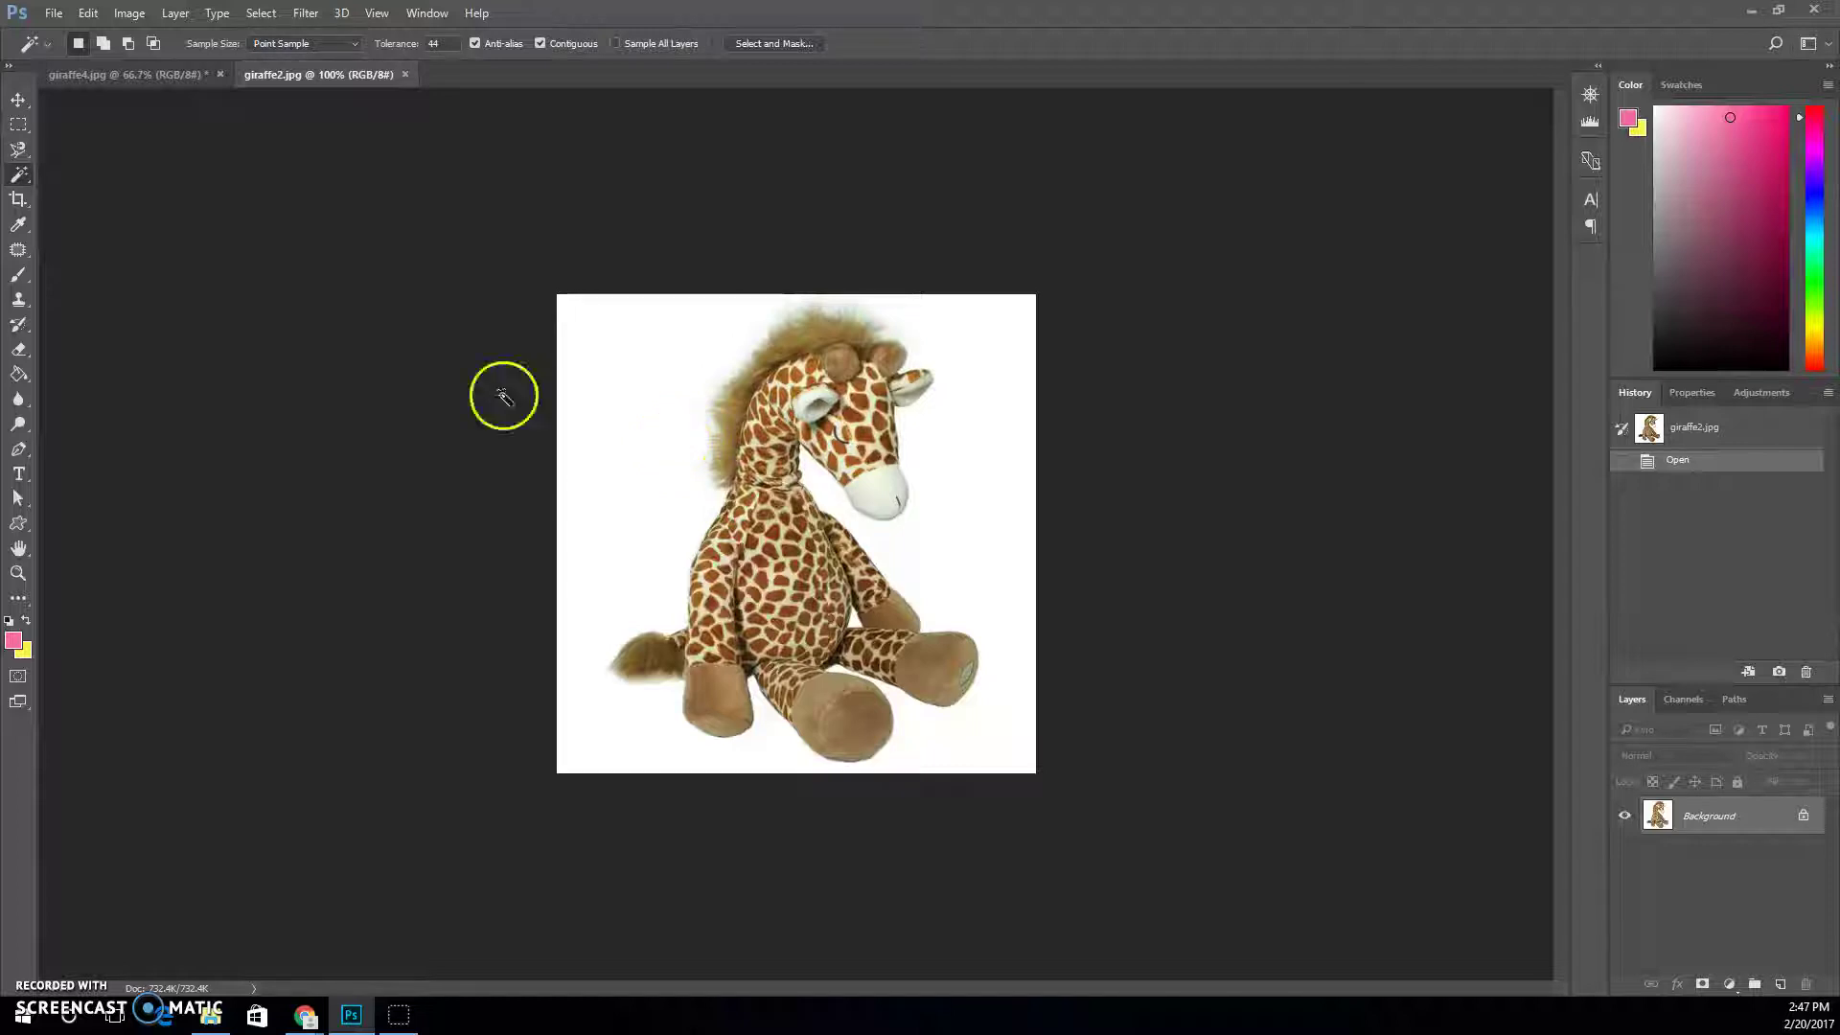
# - Try selecting the white background around the giraffe with a Magic Wand tolerance of 3, and clear the selection
pyautogui.click(390, 48)
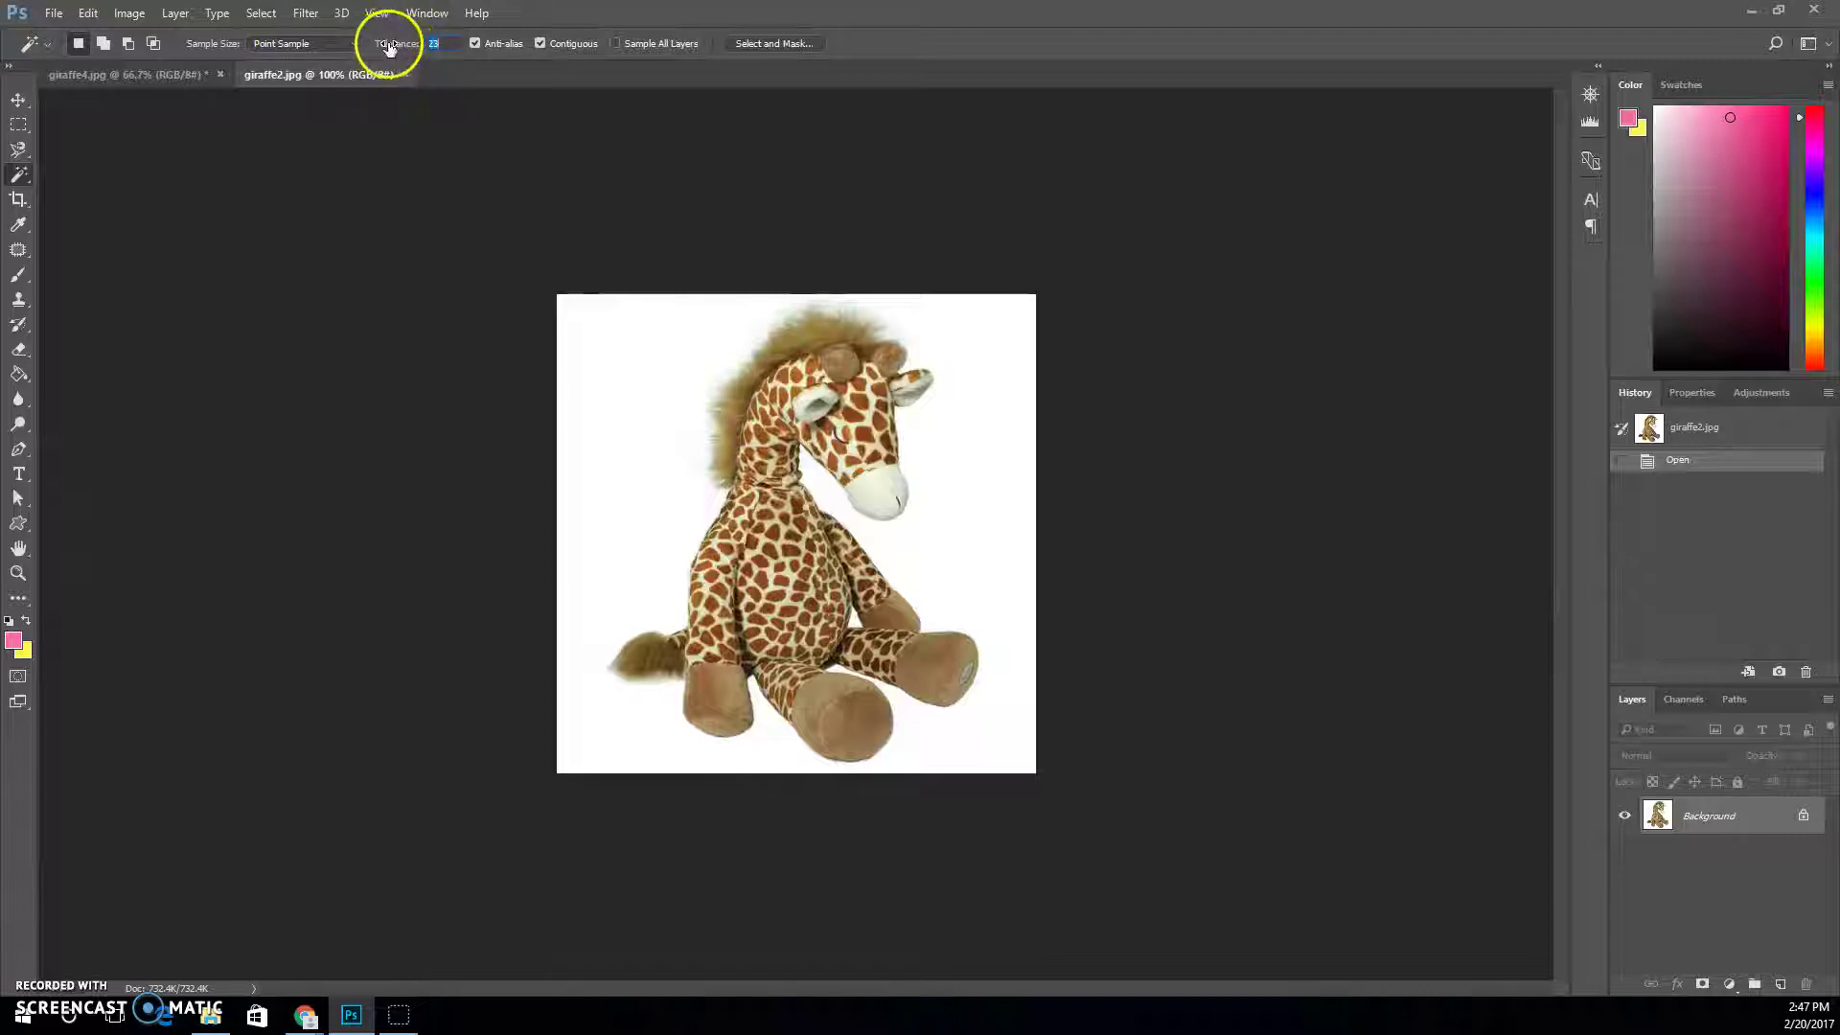
pyautogui.moveTo(390, 48)
pyautogui.mouseDown()
pyautogui.moveTo(406, 50)
pyautogui.moveTo(386, 50)
pyautogui.mouseUp()
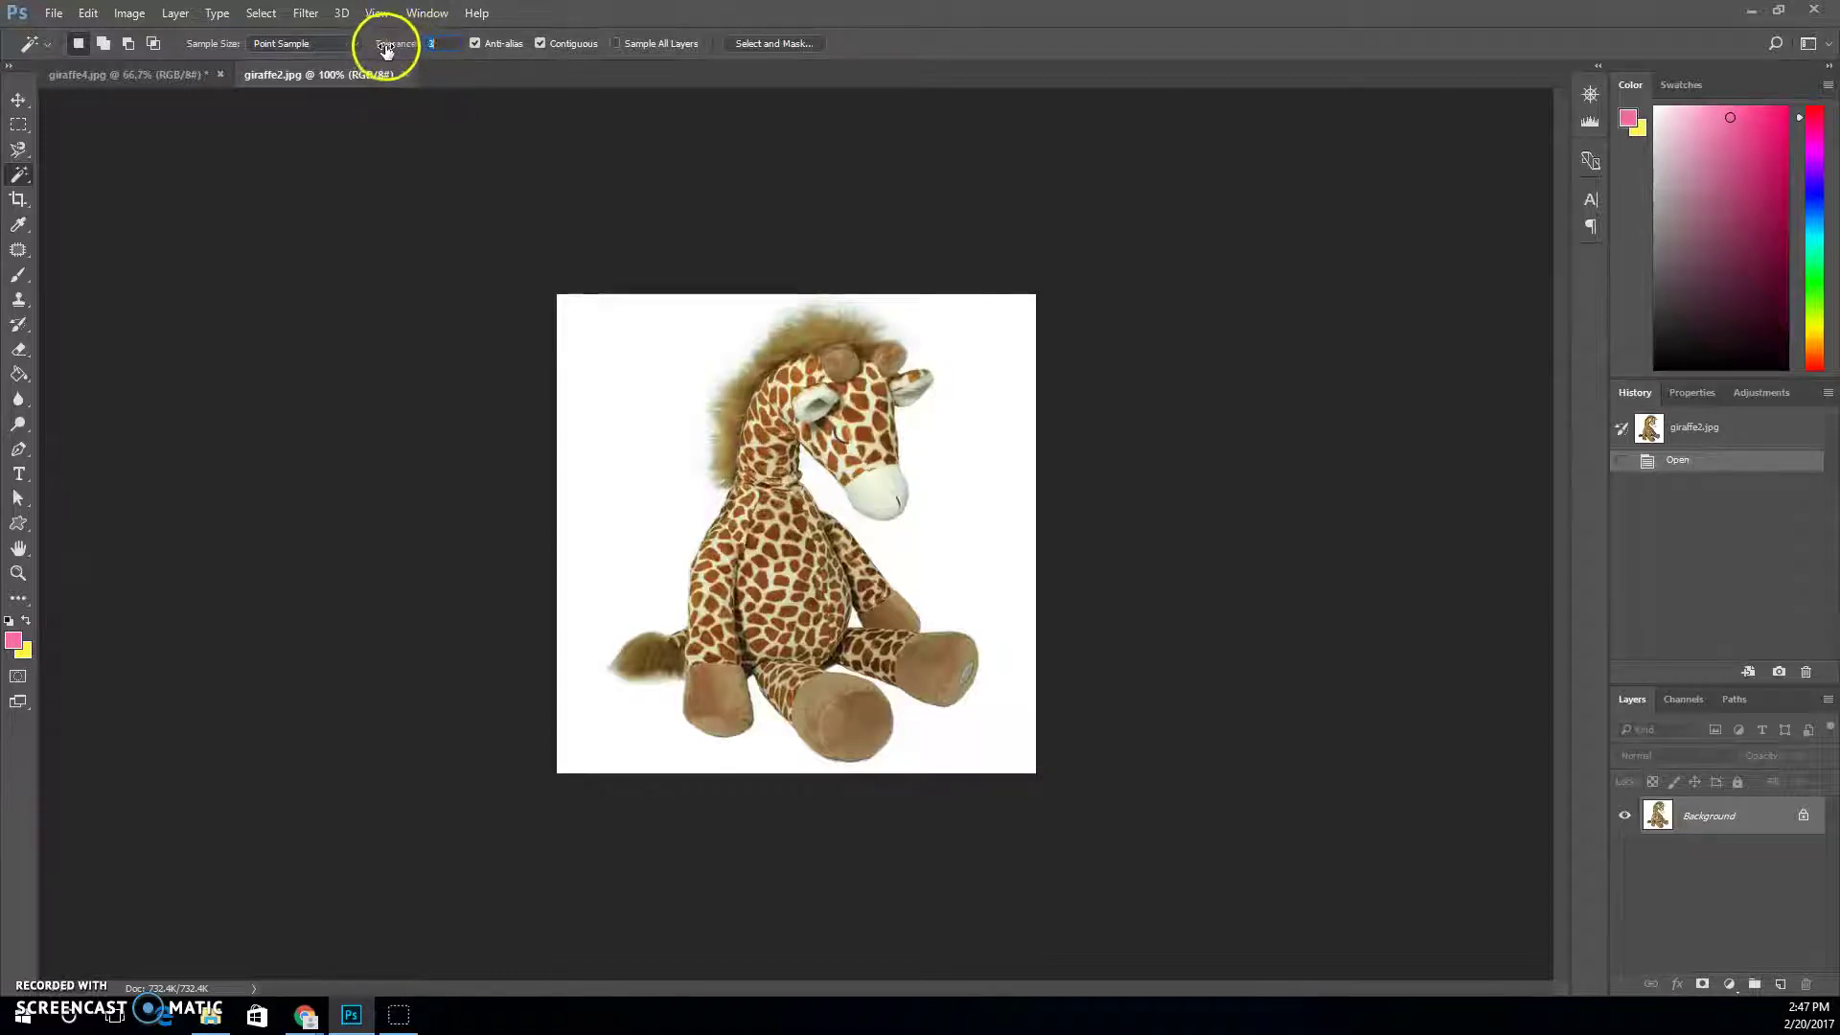
pyautogui.click(635, 429)
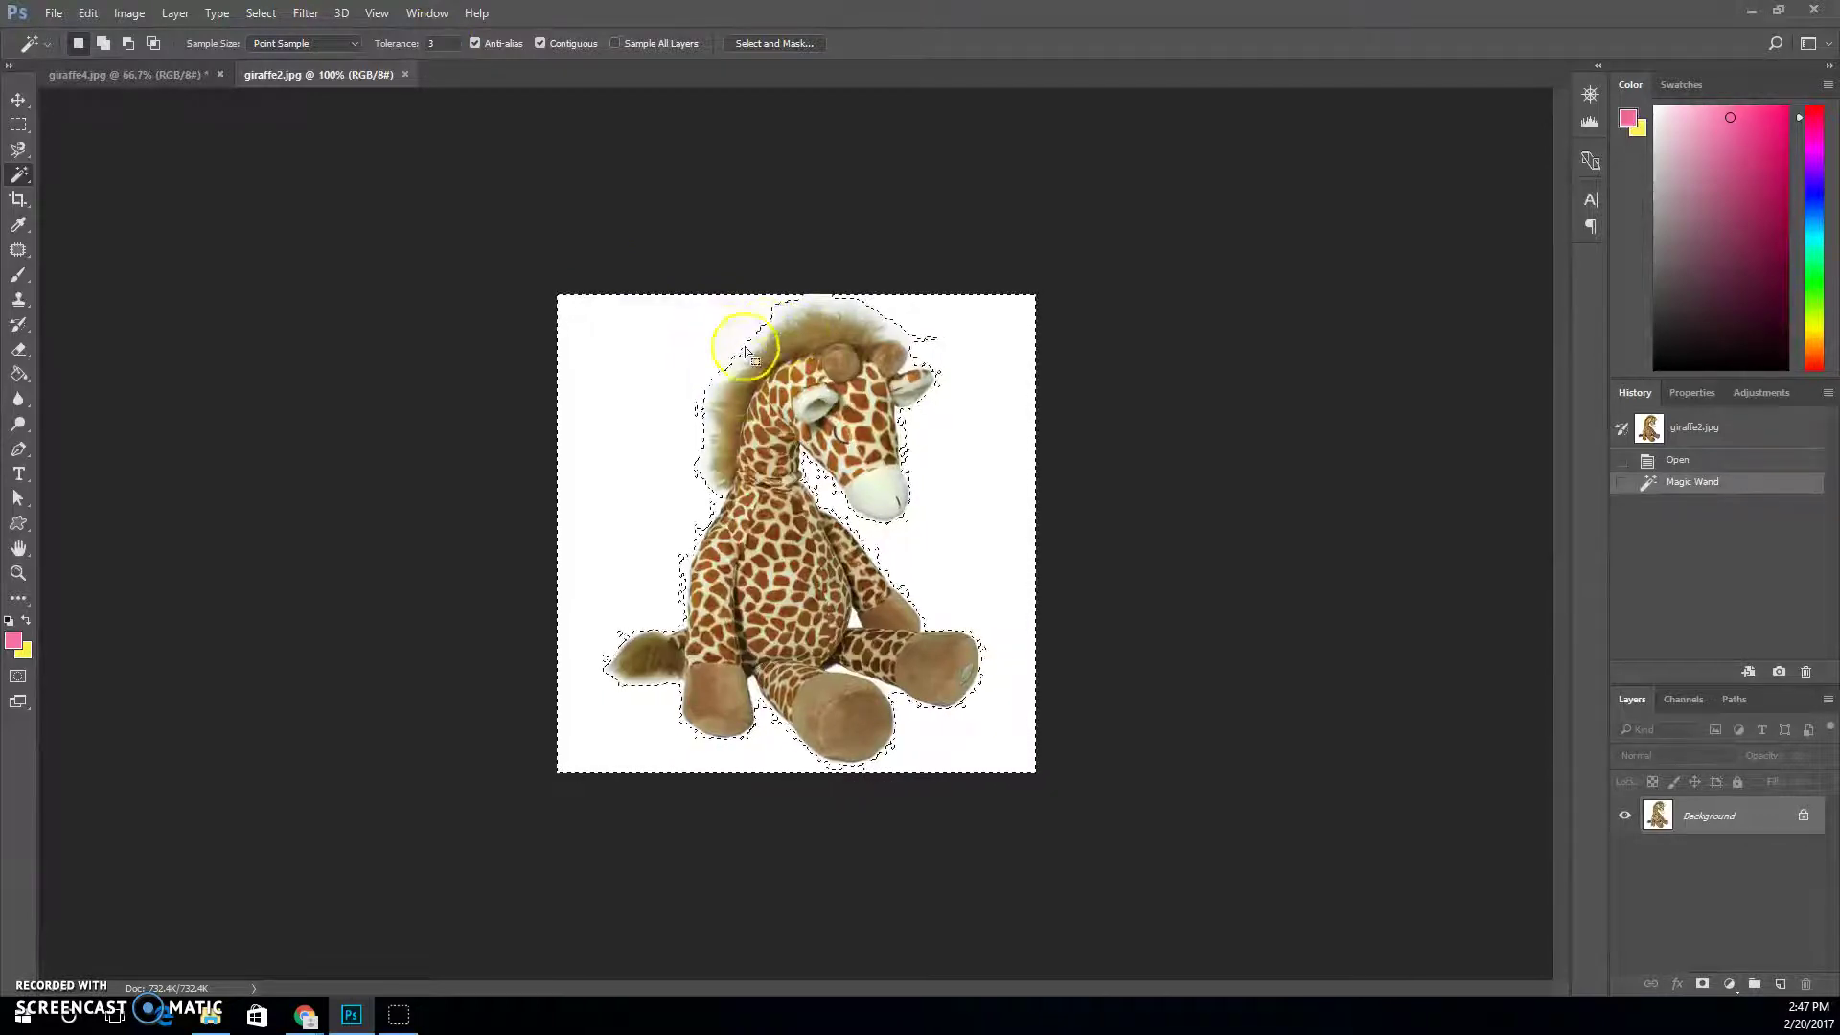
pyautogui.click(795, 311)
pyautogui.moveTo(900, 319)
pyautogui.mouseDown()
pyautogui.moveTo(842, 307)
pyautogui.moveTo(699, 399)
pyautogui.moveTo(696, 422)
pyautogui.moveTo(759, 349)
pyautogui.moveTo(940, 357)
pyautogui.moveTo(826, 278)
pyautogui.mouseUp()
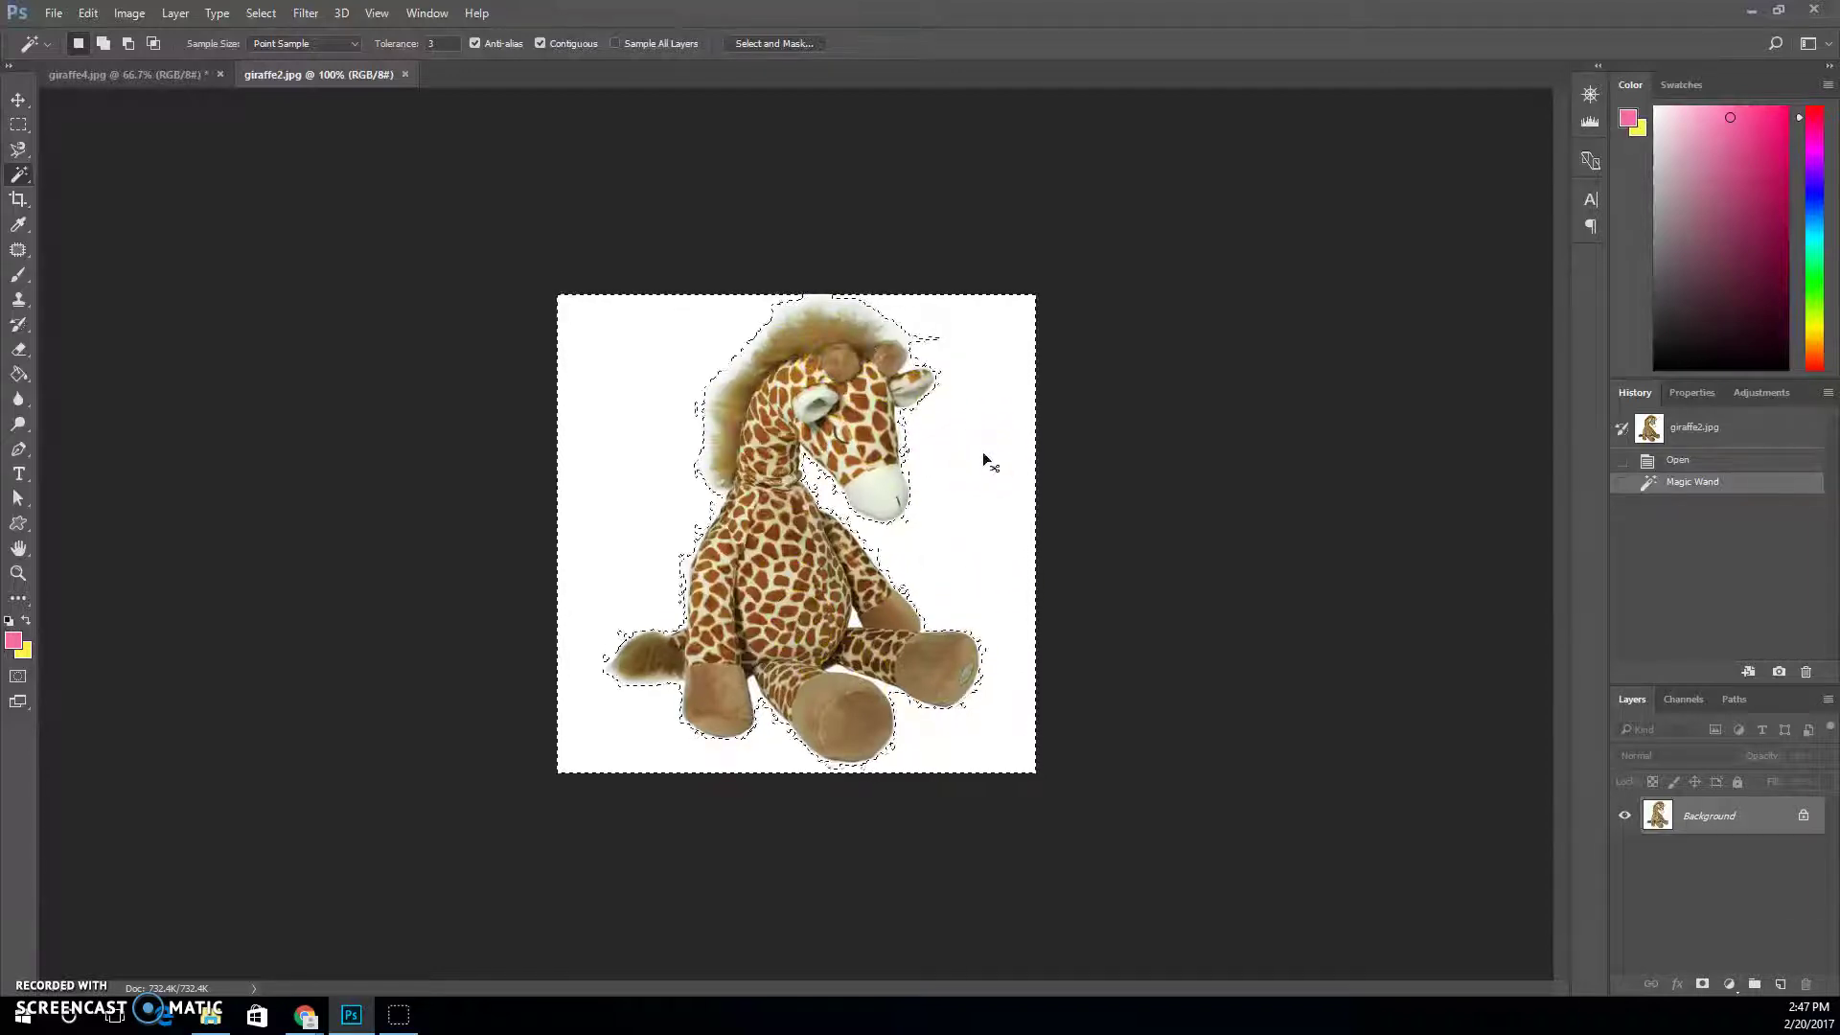
pyautogui.hotkey('ctrl', 'd')
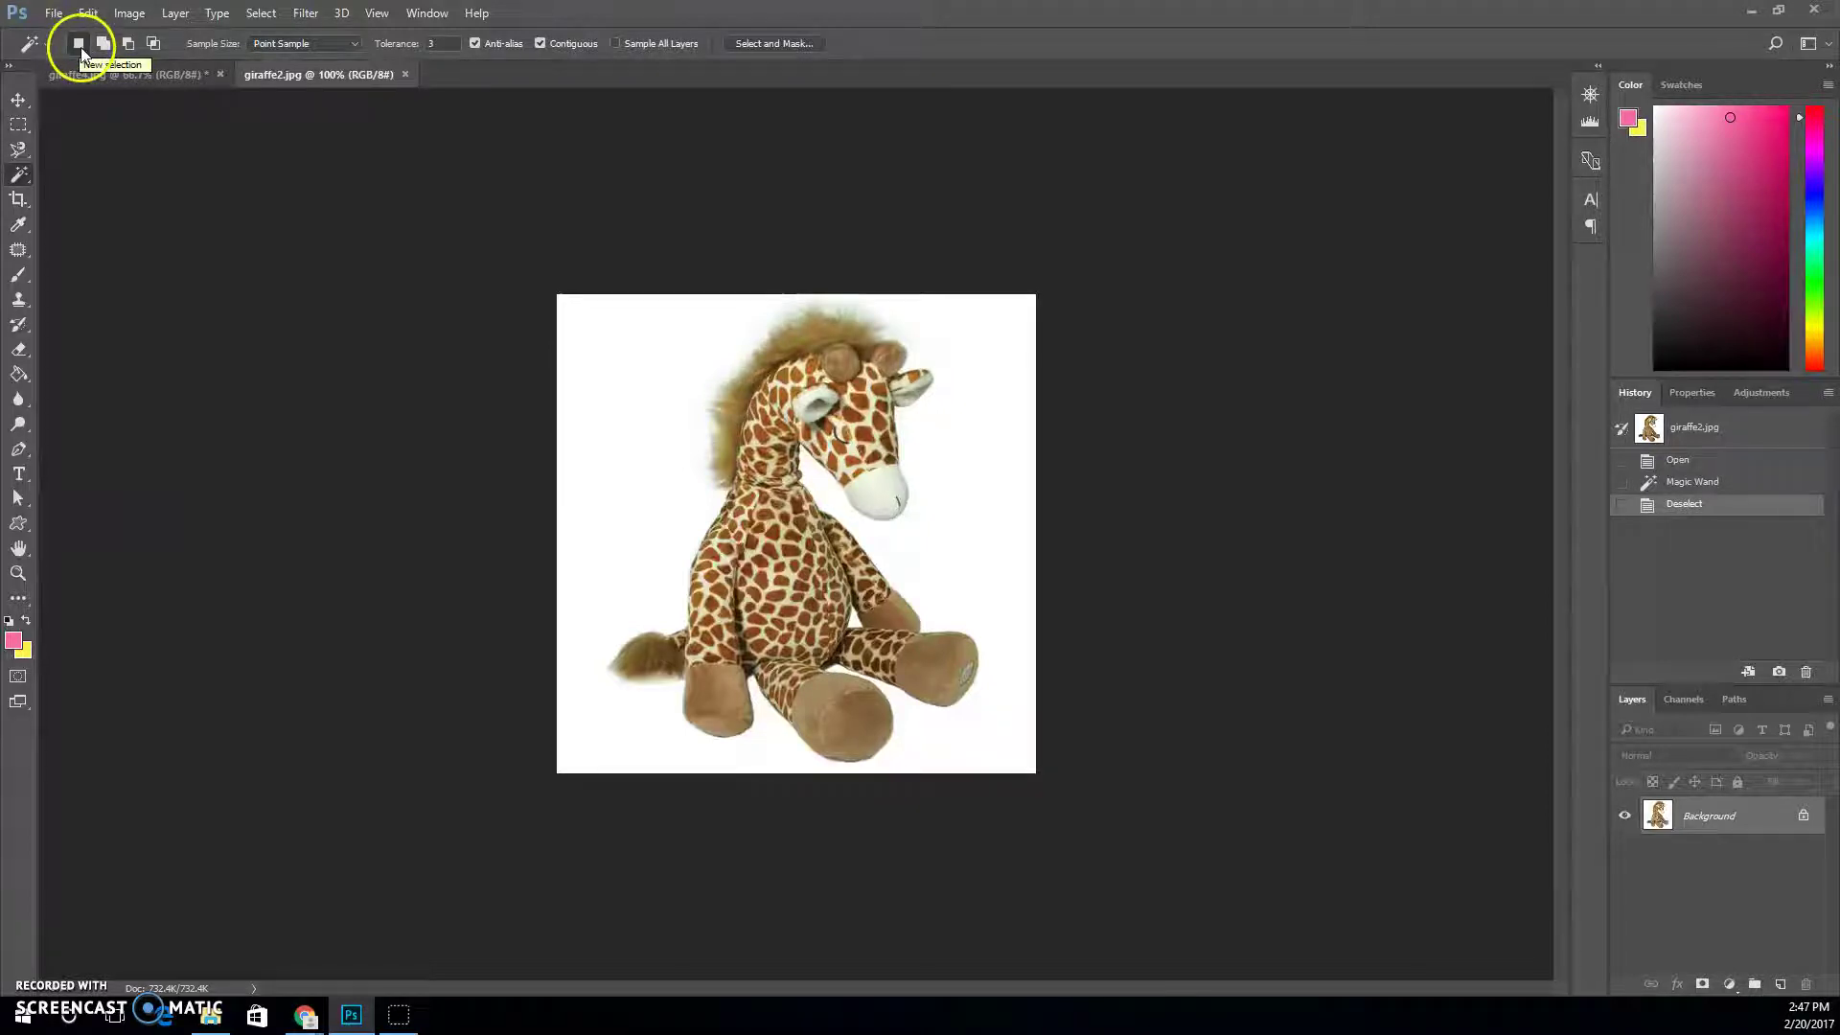
# - Try selecting the white background with a tolerance of 30, inspect the edge along the mane up close, and deselect
pyautogui.click(398, 45)
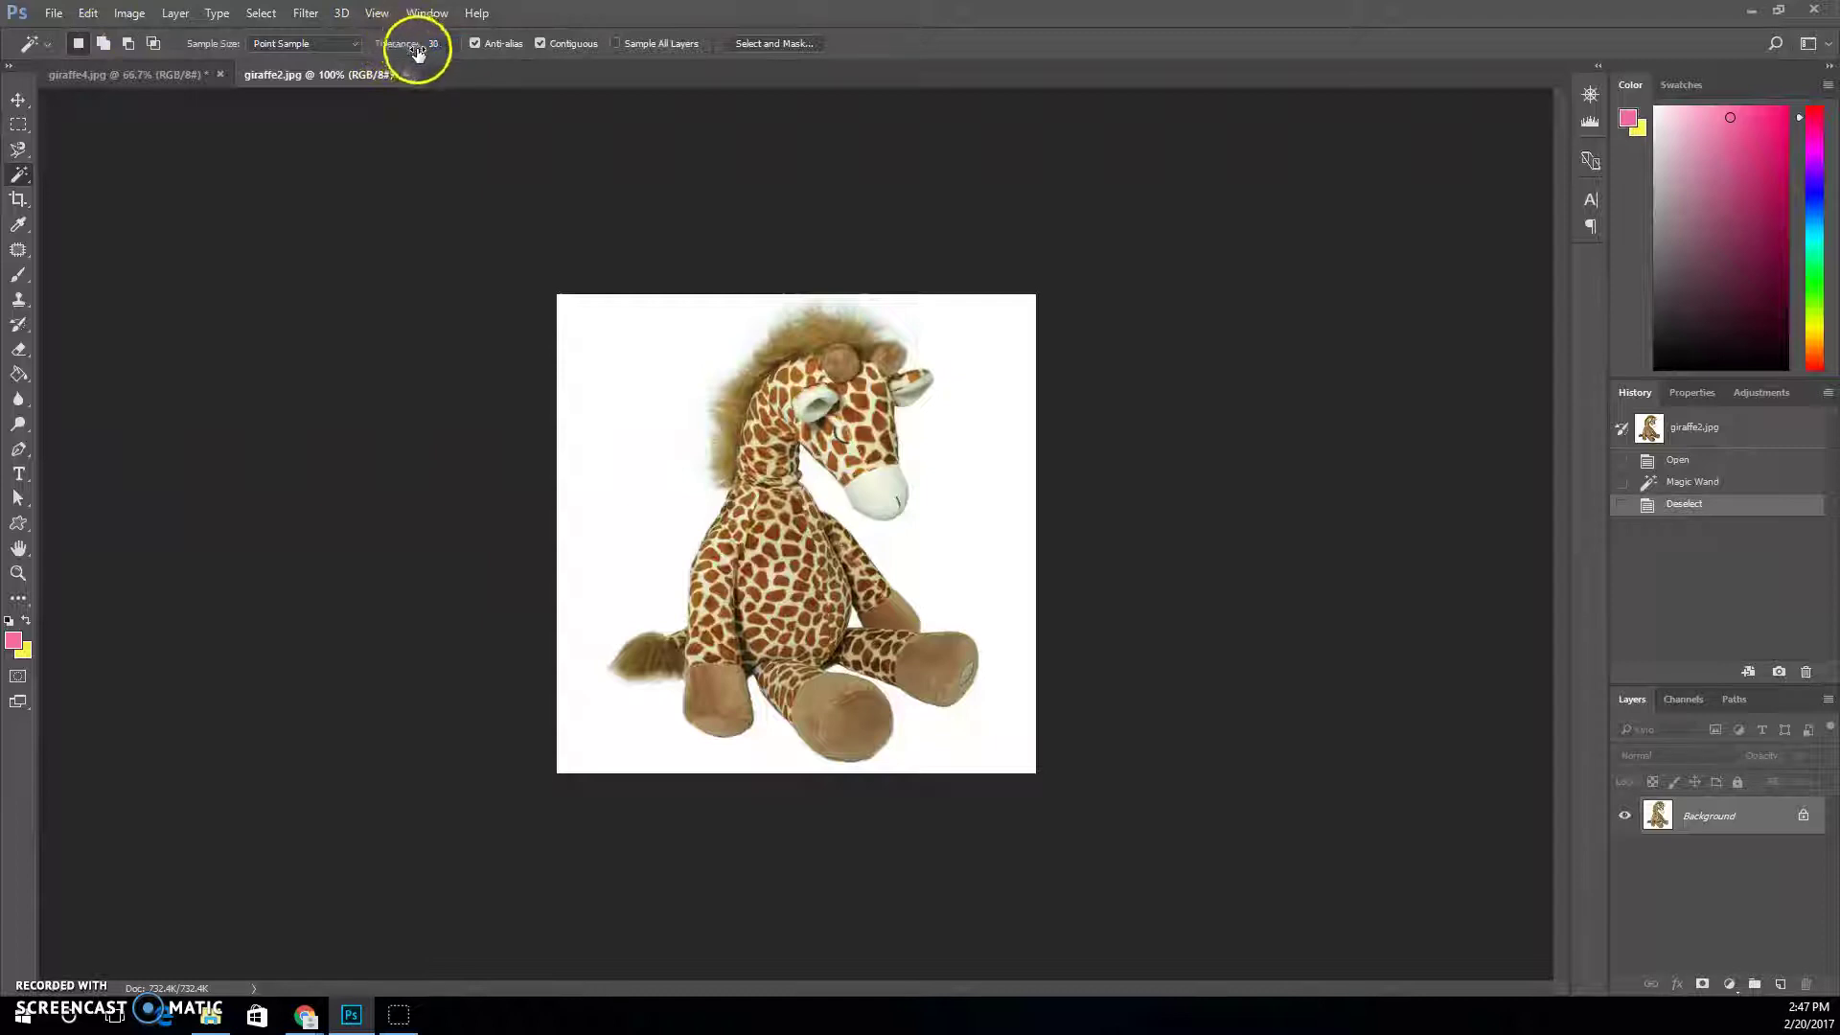
pyautogui.press('Return')
pyautogui.click(659, 421)
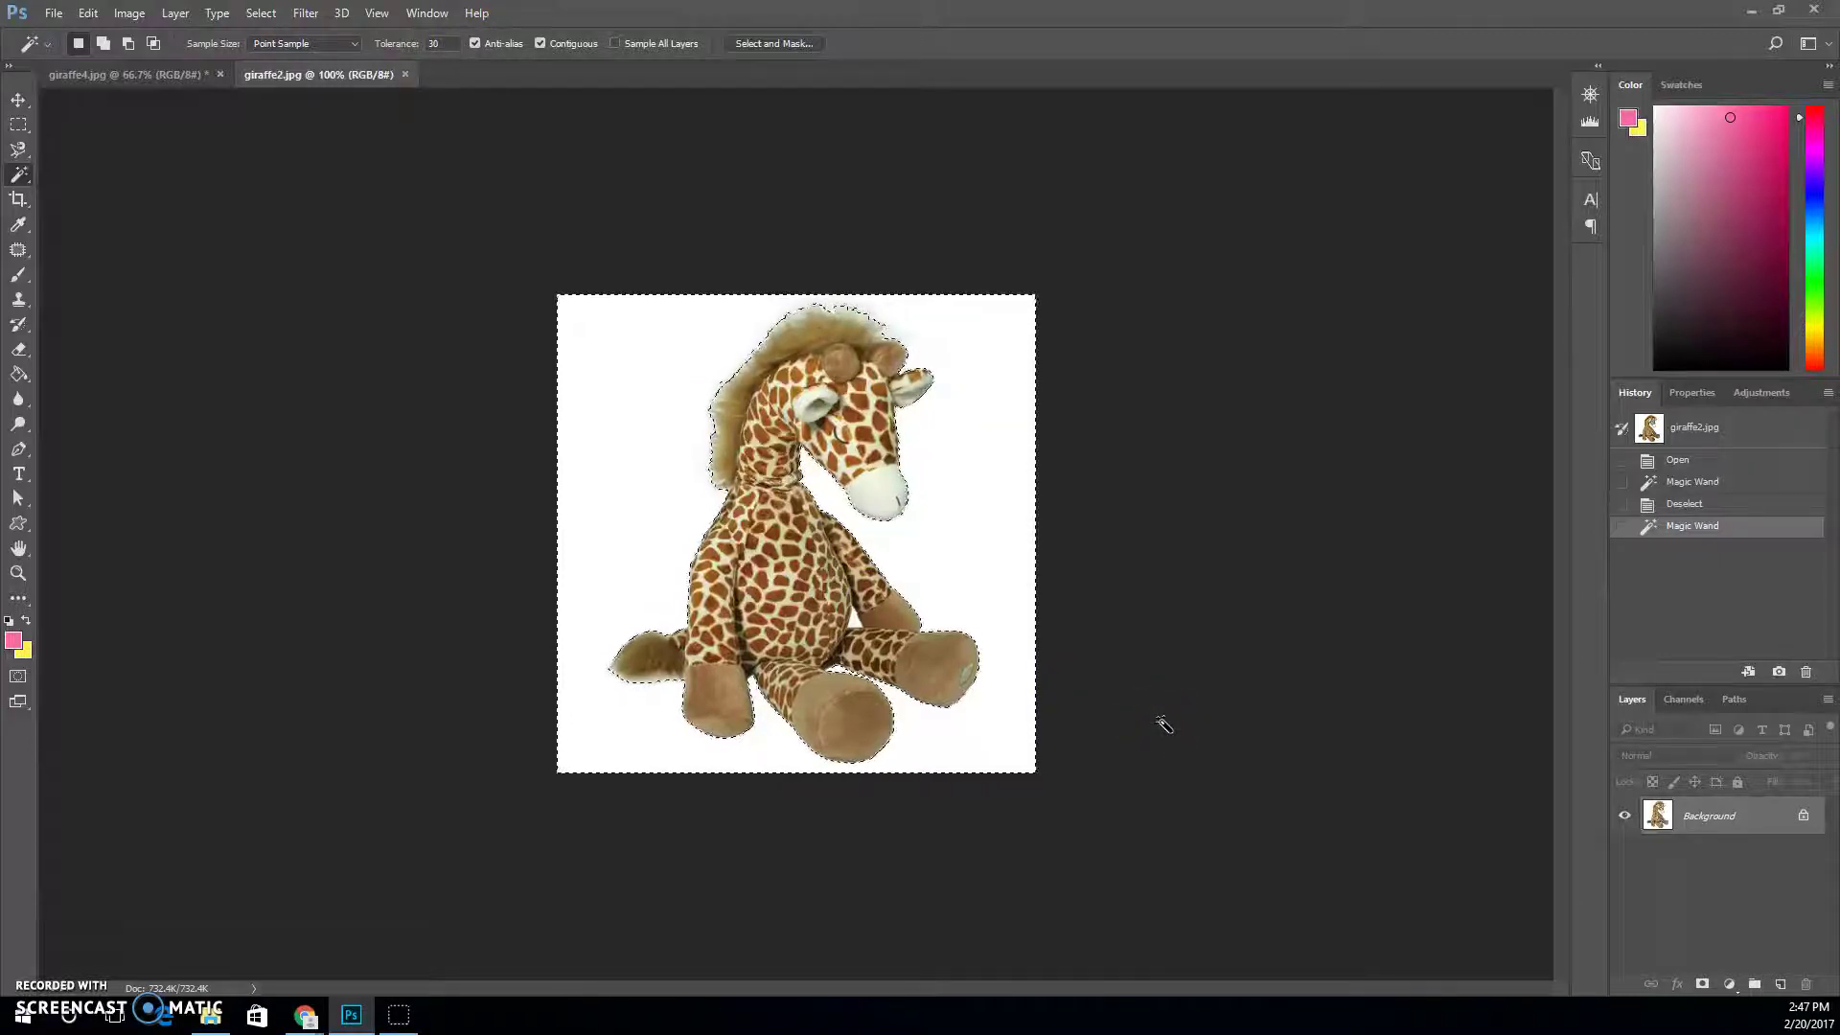
pyautogui.moveTo(1174, 699)
pyautogui.mouseDown()
pyautogui.moveTo(986, 374)
pyautogui.moveTo(929, 316)
pyautogui.mouseUp()
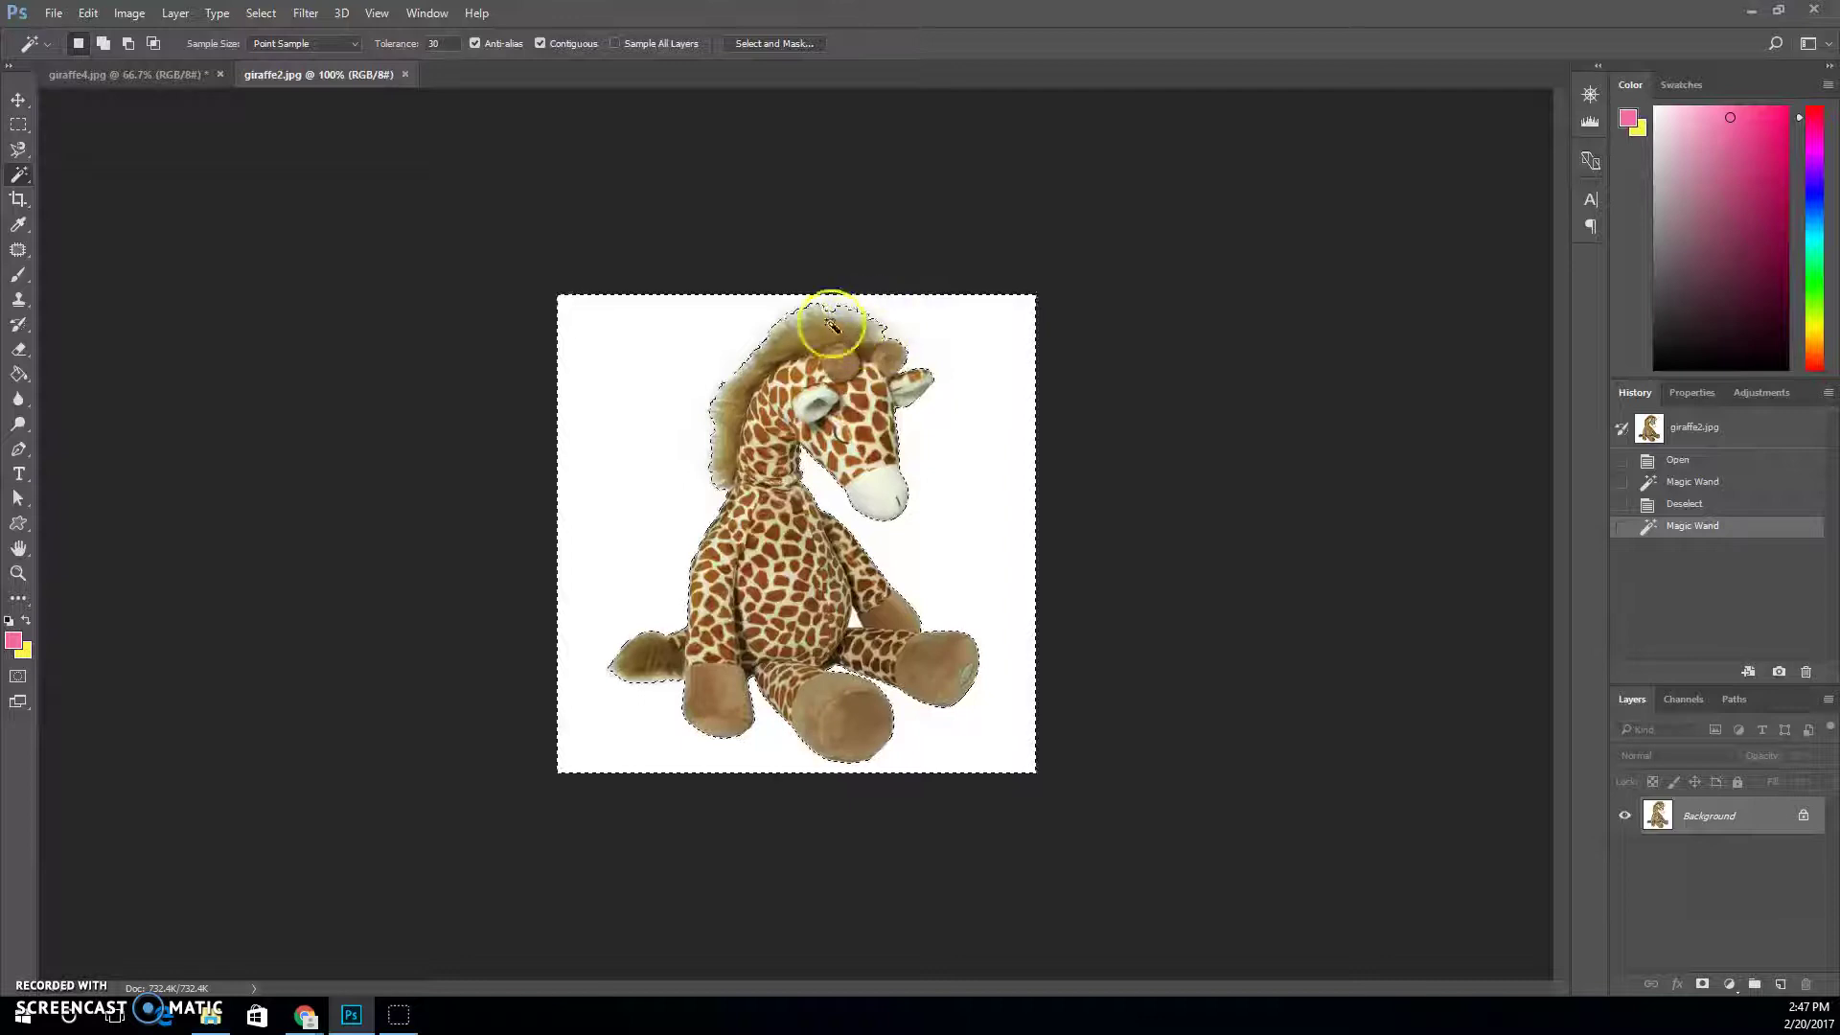
pyautogui.click(18, 572)
pyautogui.click(883, 344)
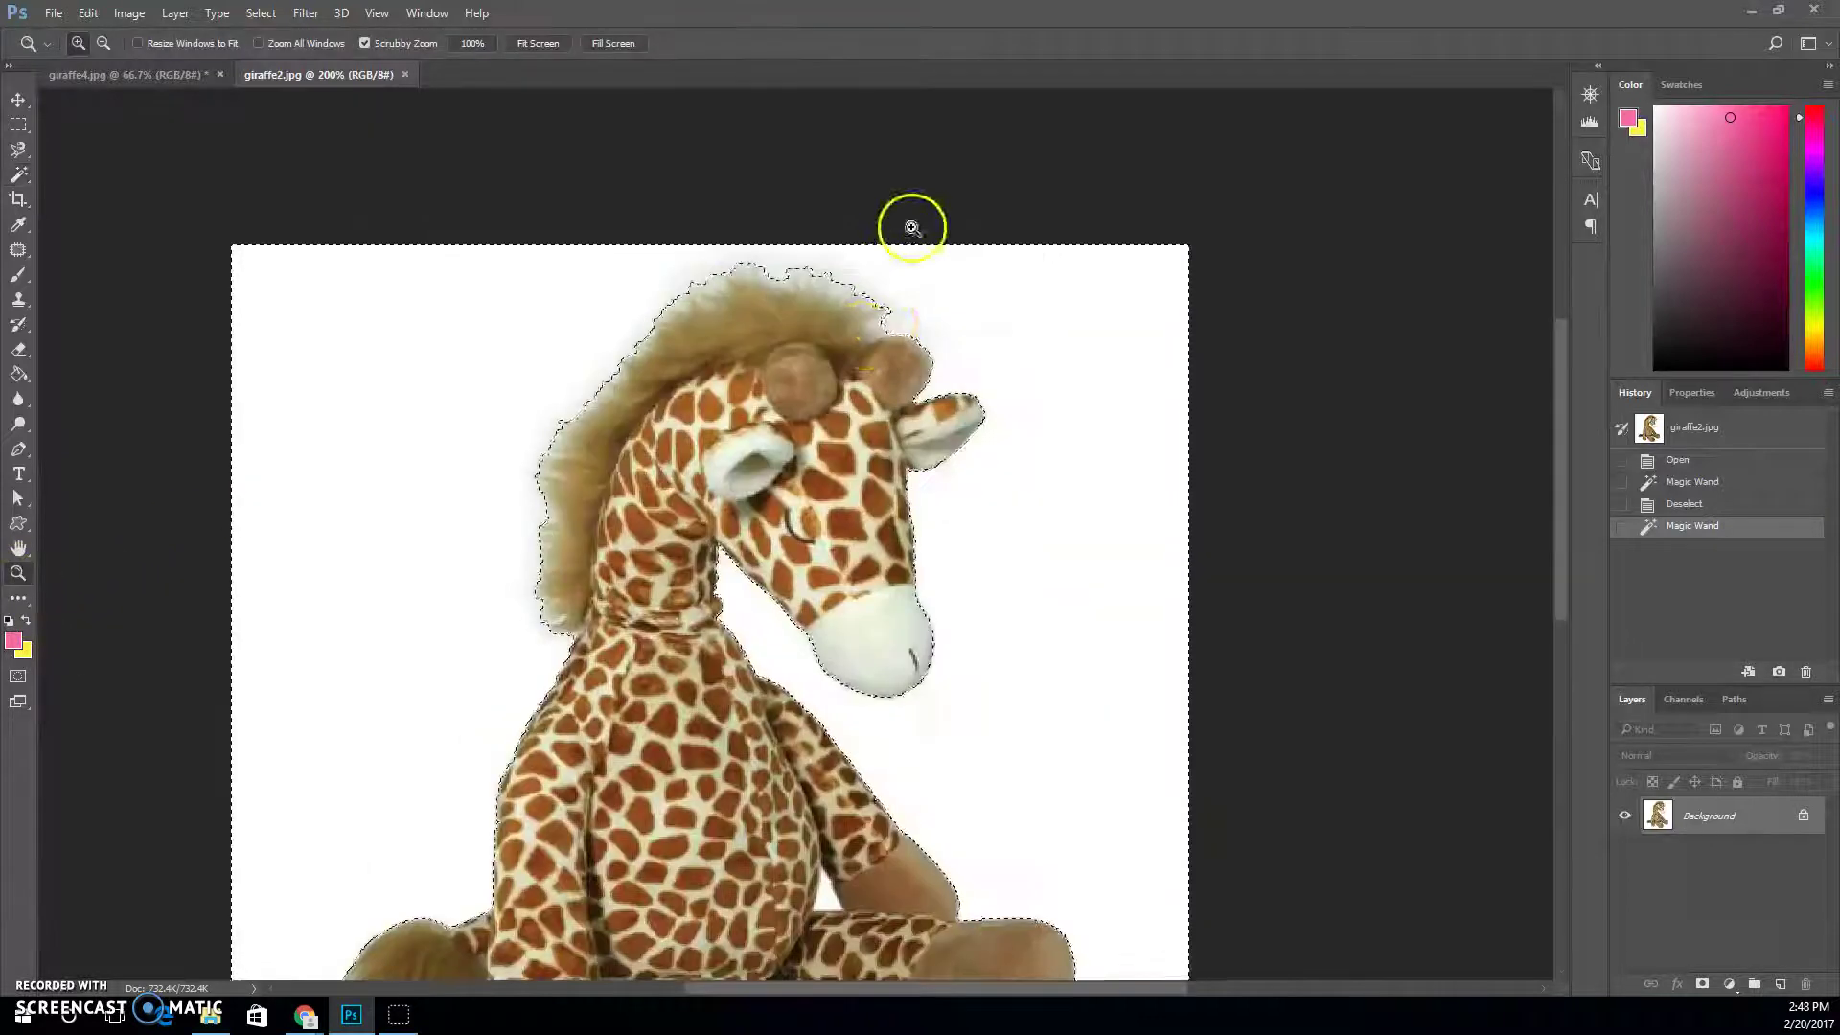
pyautogui.click(845, 331)
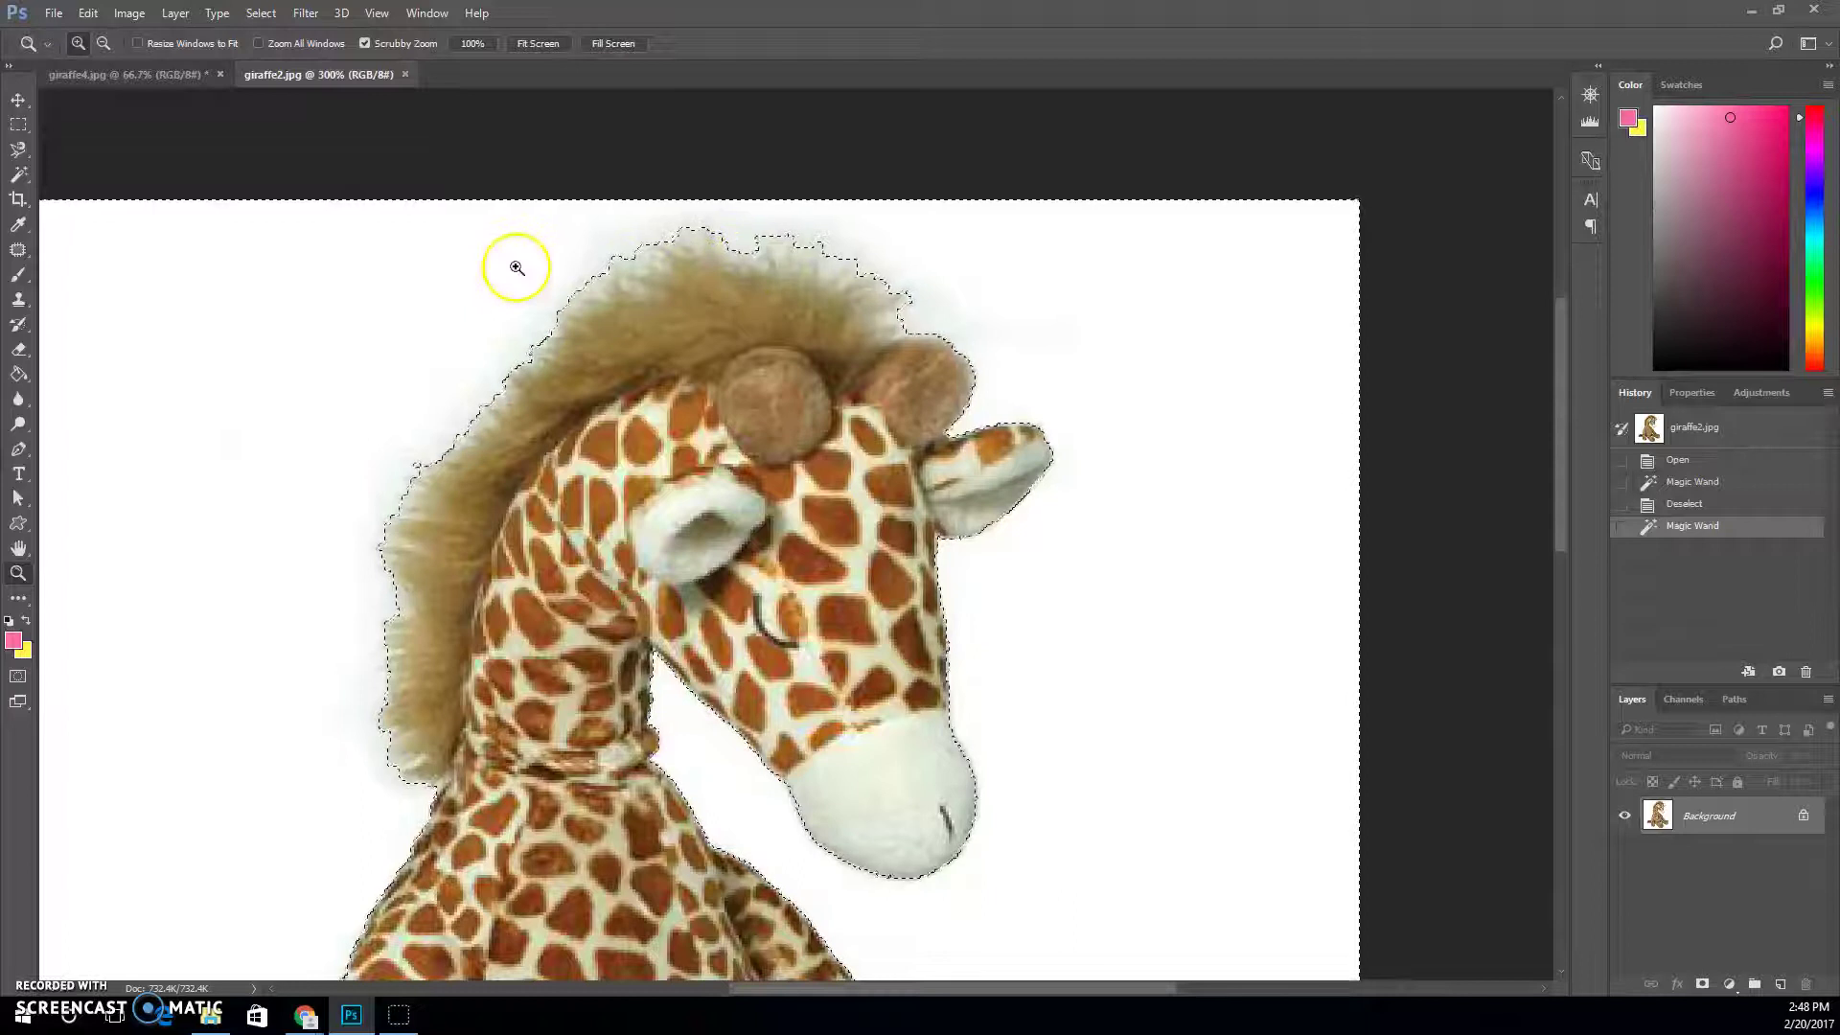
pyautogui.hotkey('ctrl', 'd')
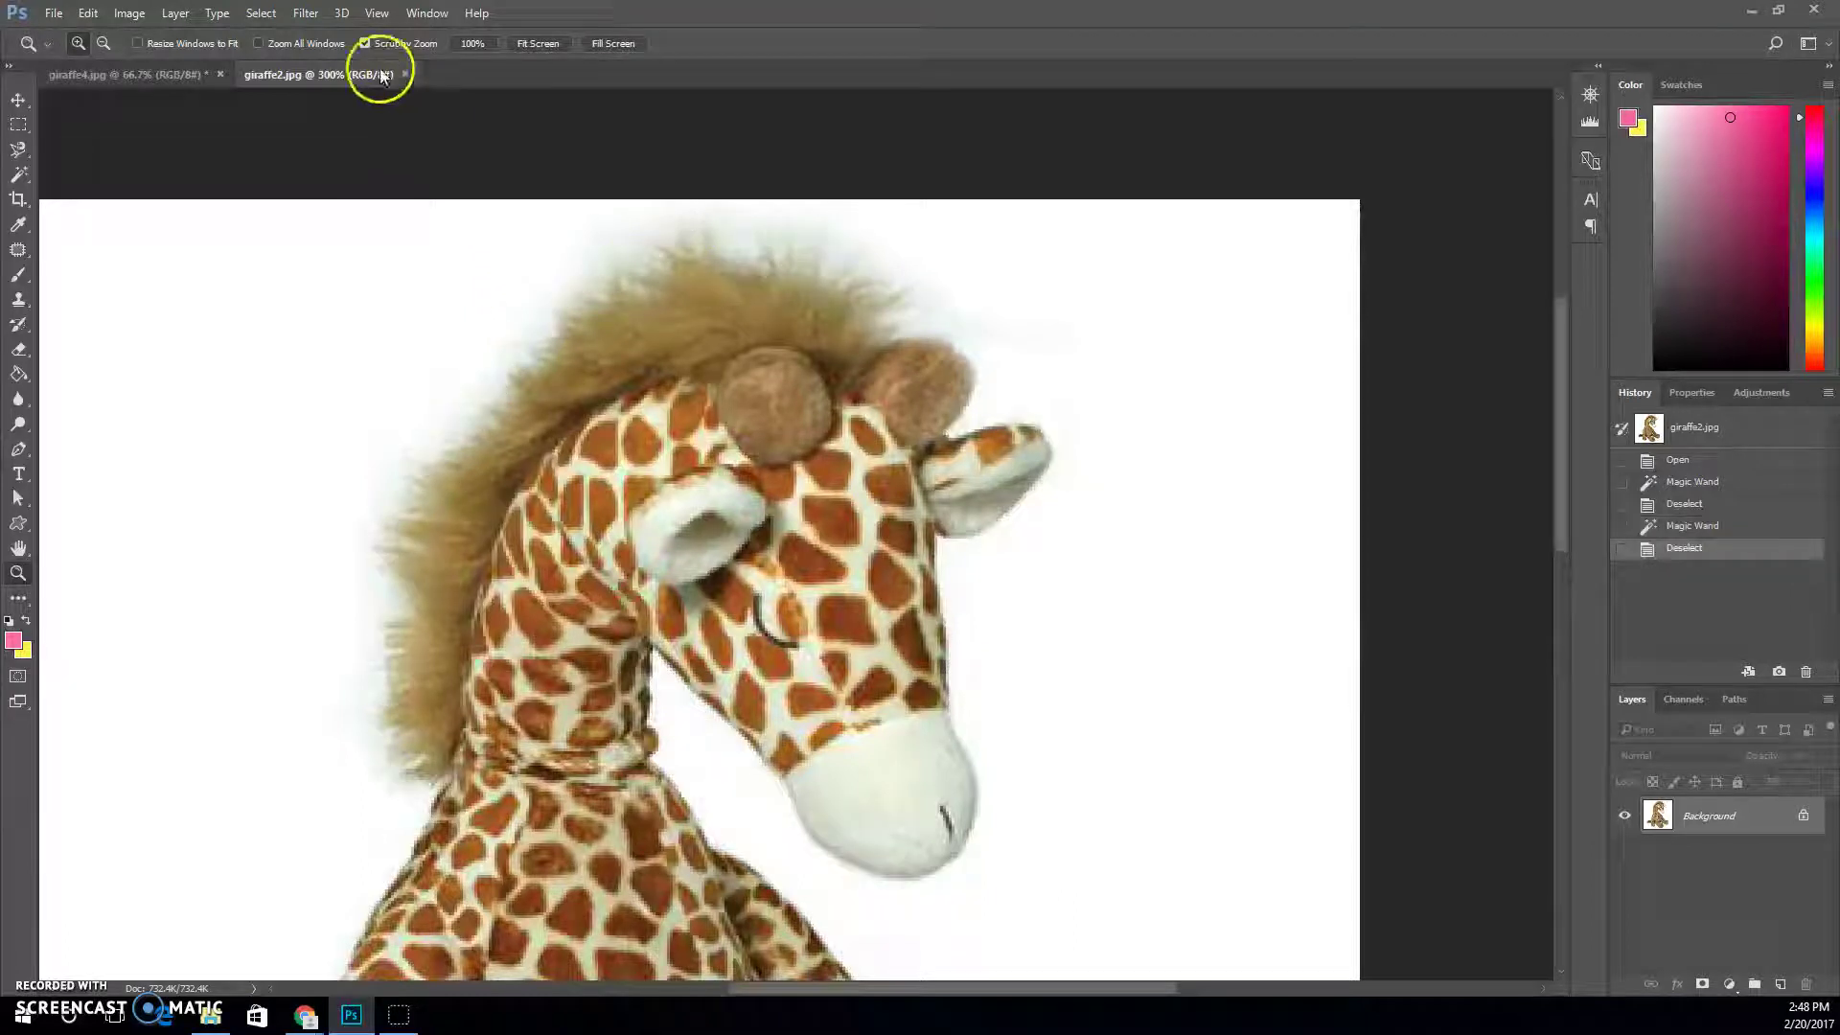
# - Select the white background around the giraffe using the Magic Wand with a tolerance of 40
pyautogui.click(21, 178)
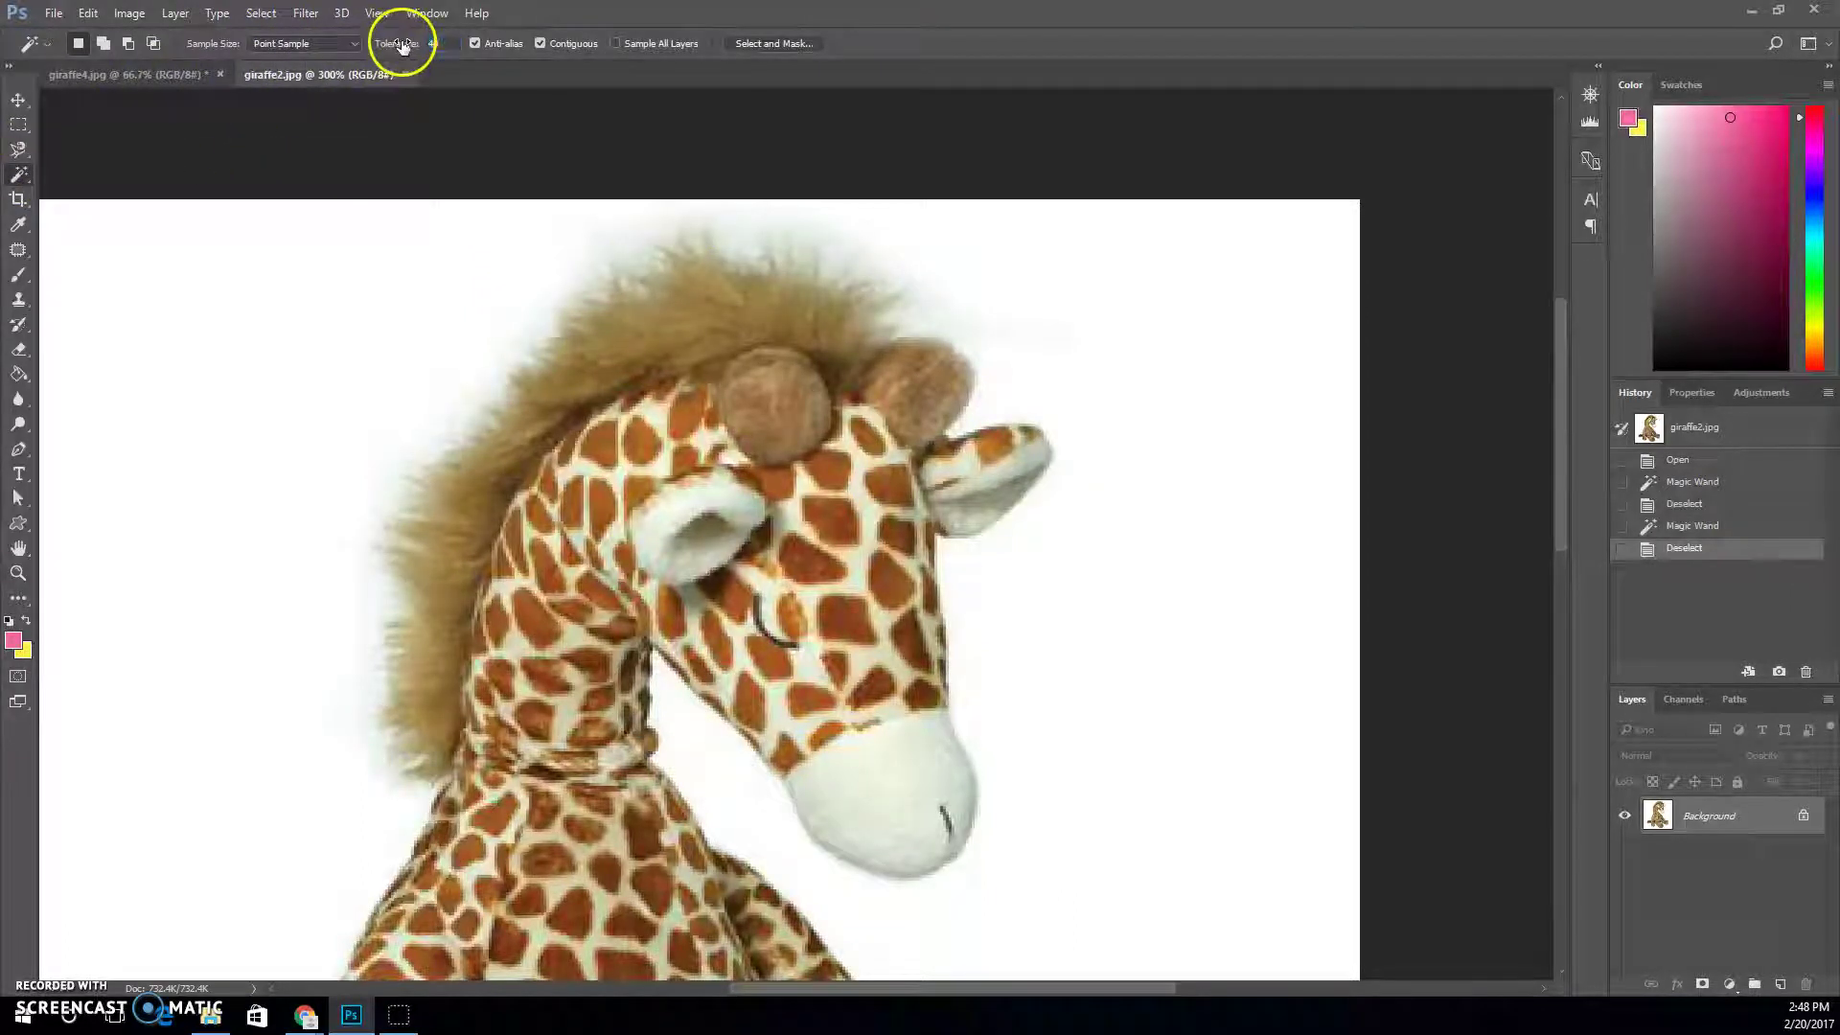
pyautogui.click(347, 297)
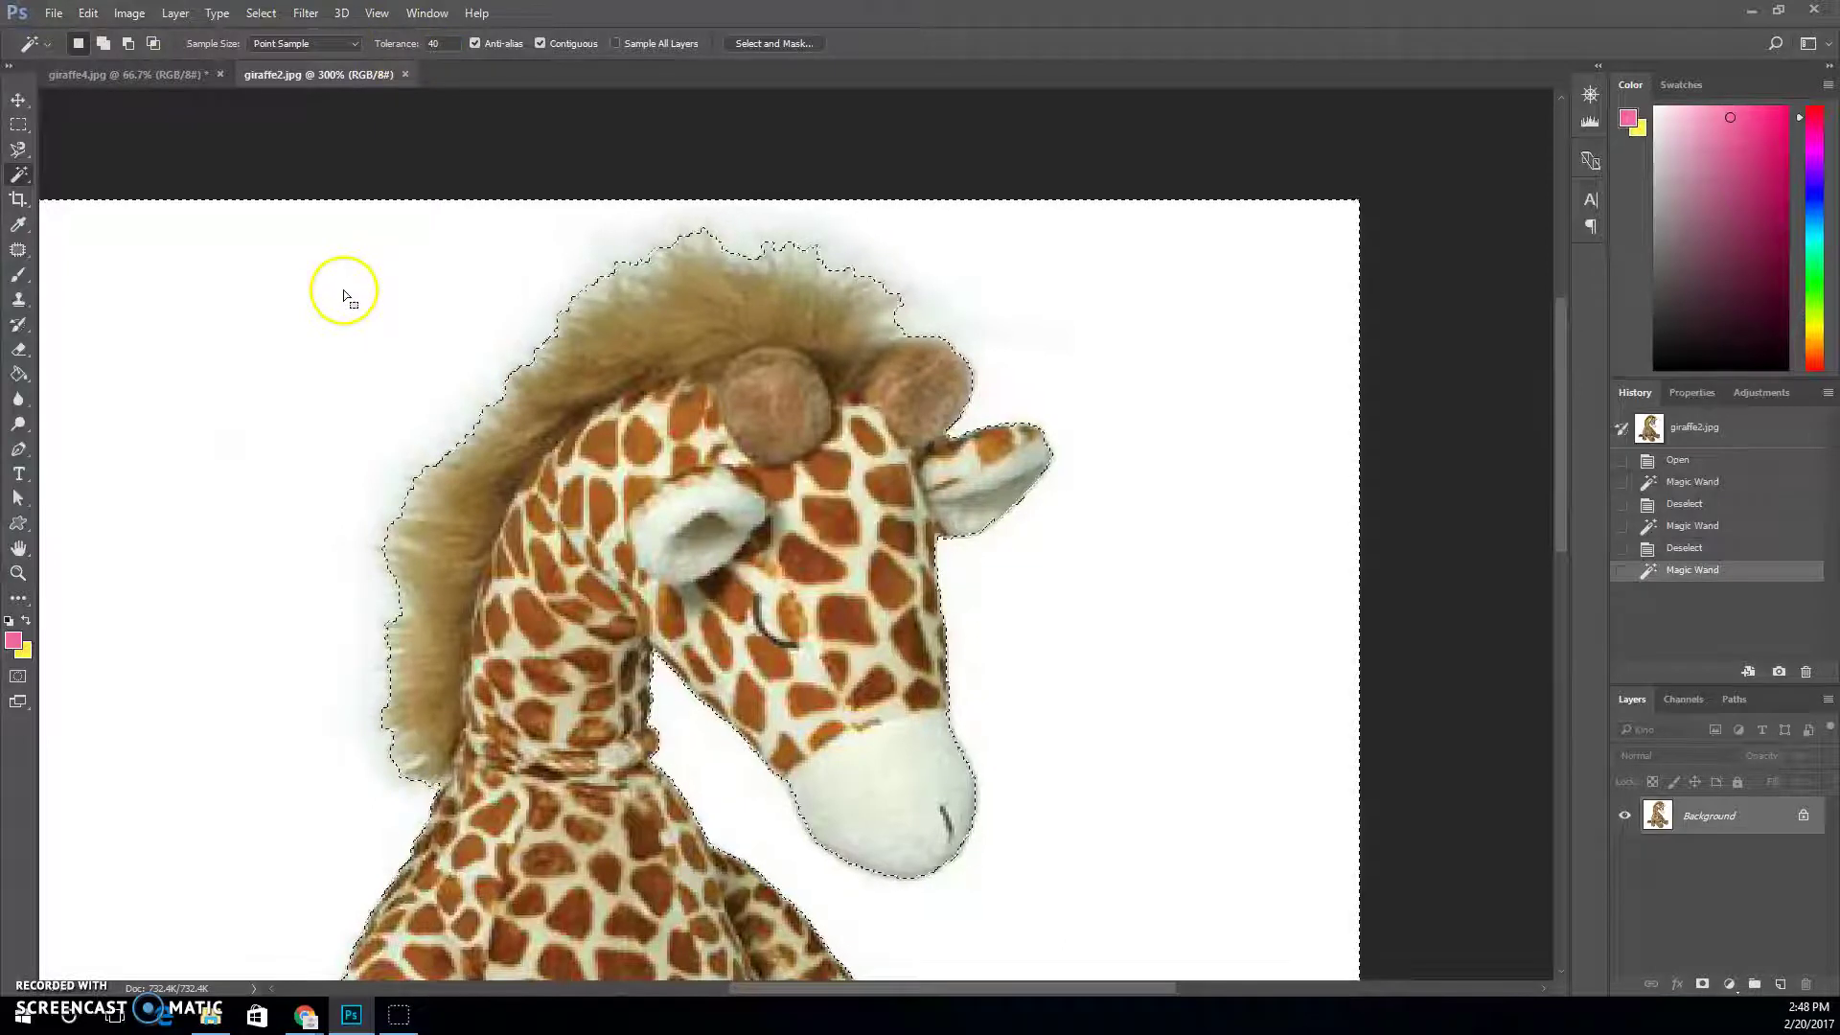
# - Add the enclosed white gap between the giraffe's belly, arm and leg to the background selection
pyautogui.scroll(-3, 1154, 722)
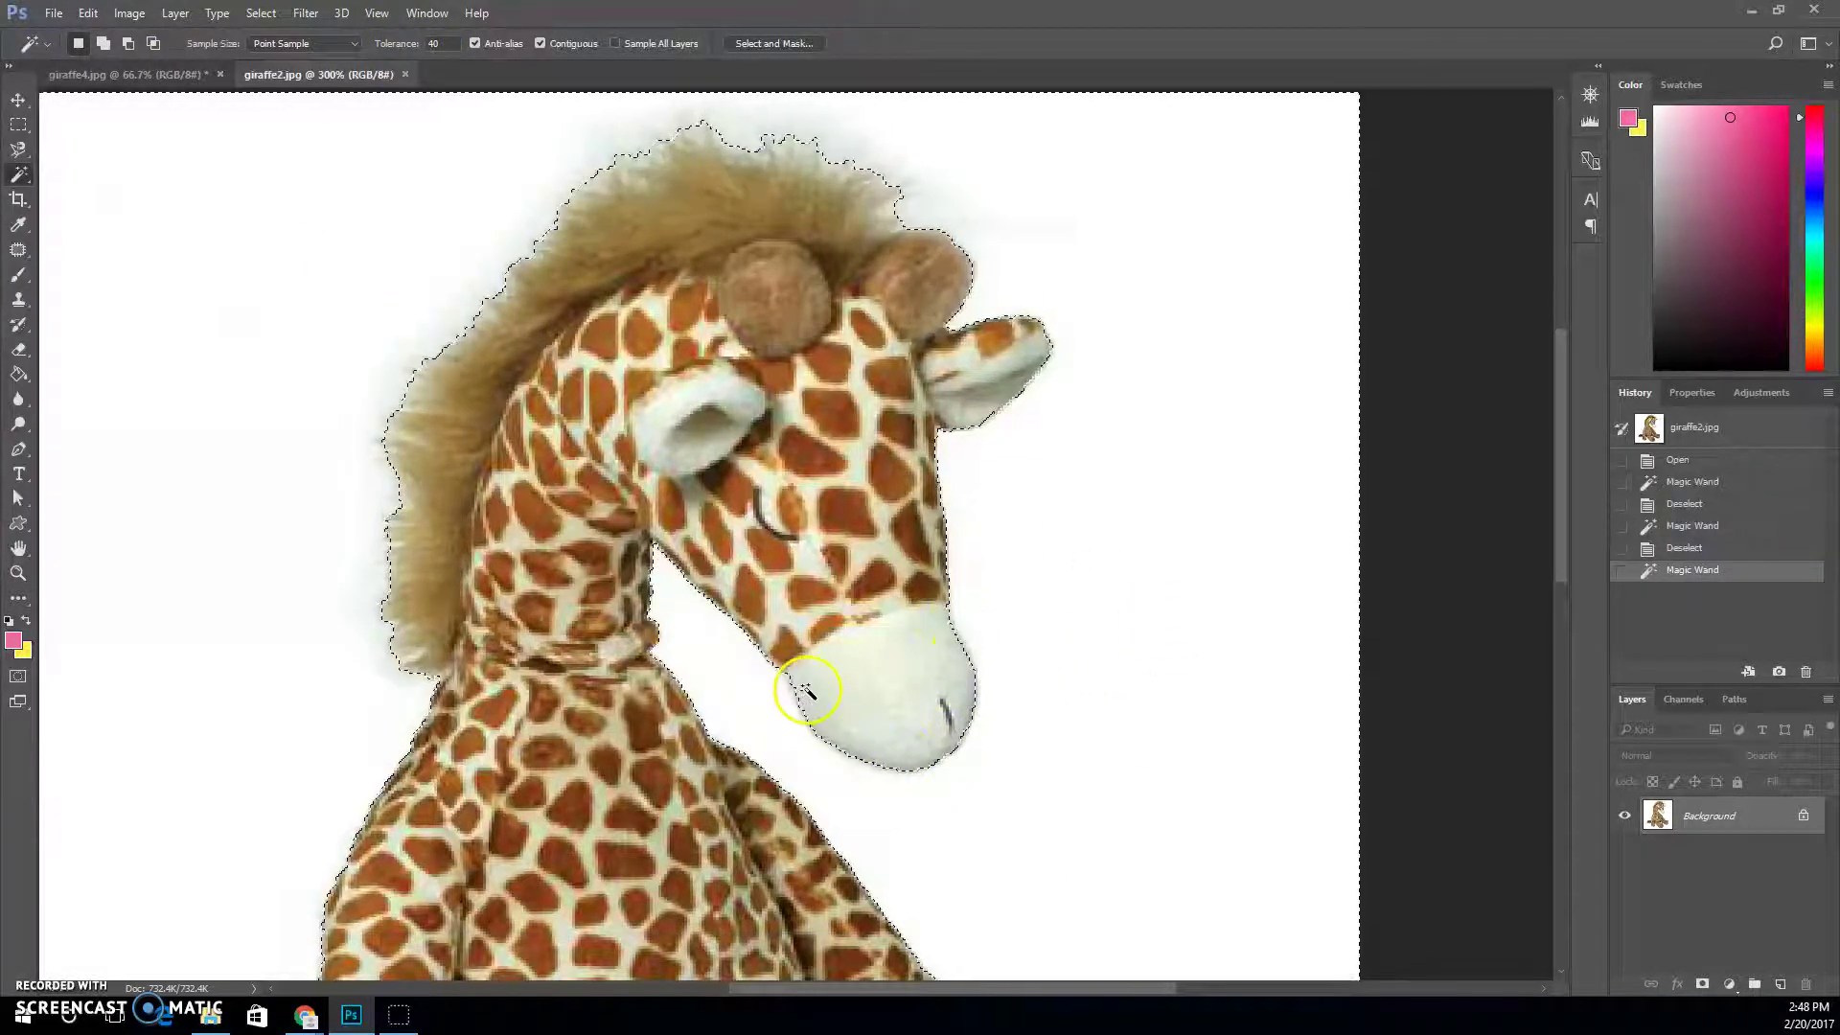
pyautogui.scroll(-8, 845, 690)
pyautogui.scroll(-3, 850, 668)
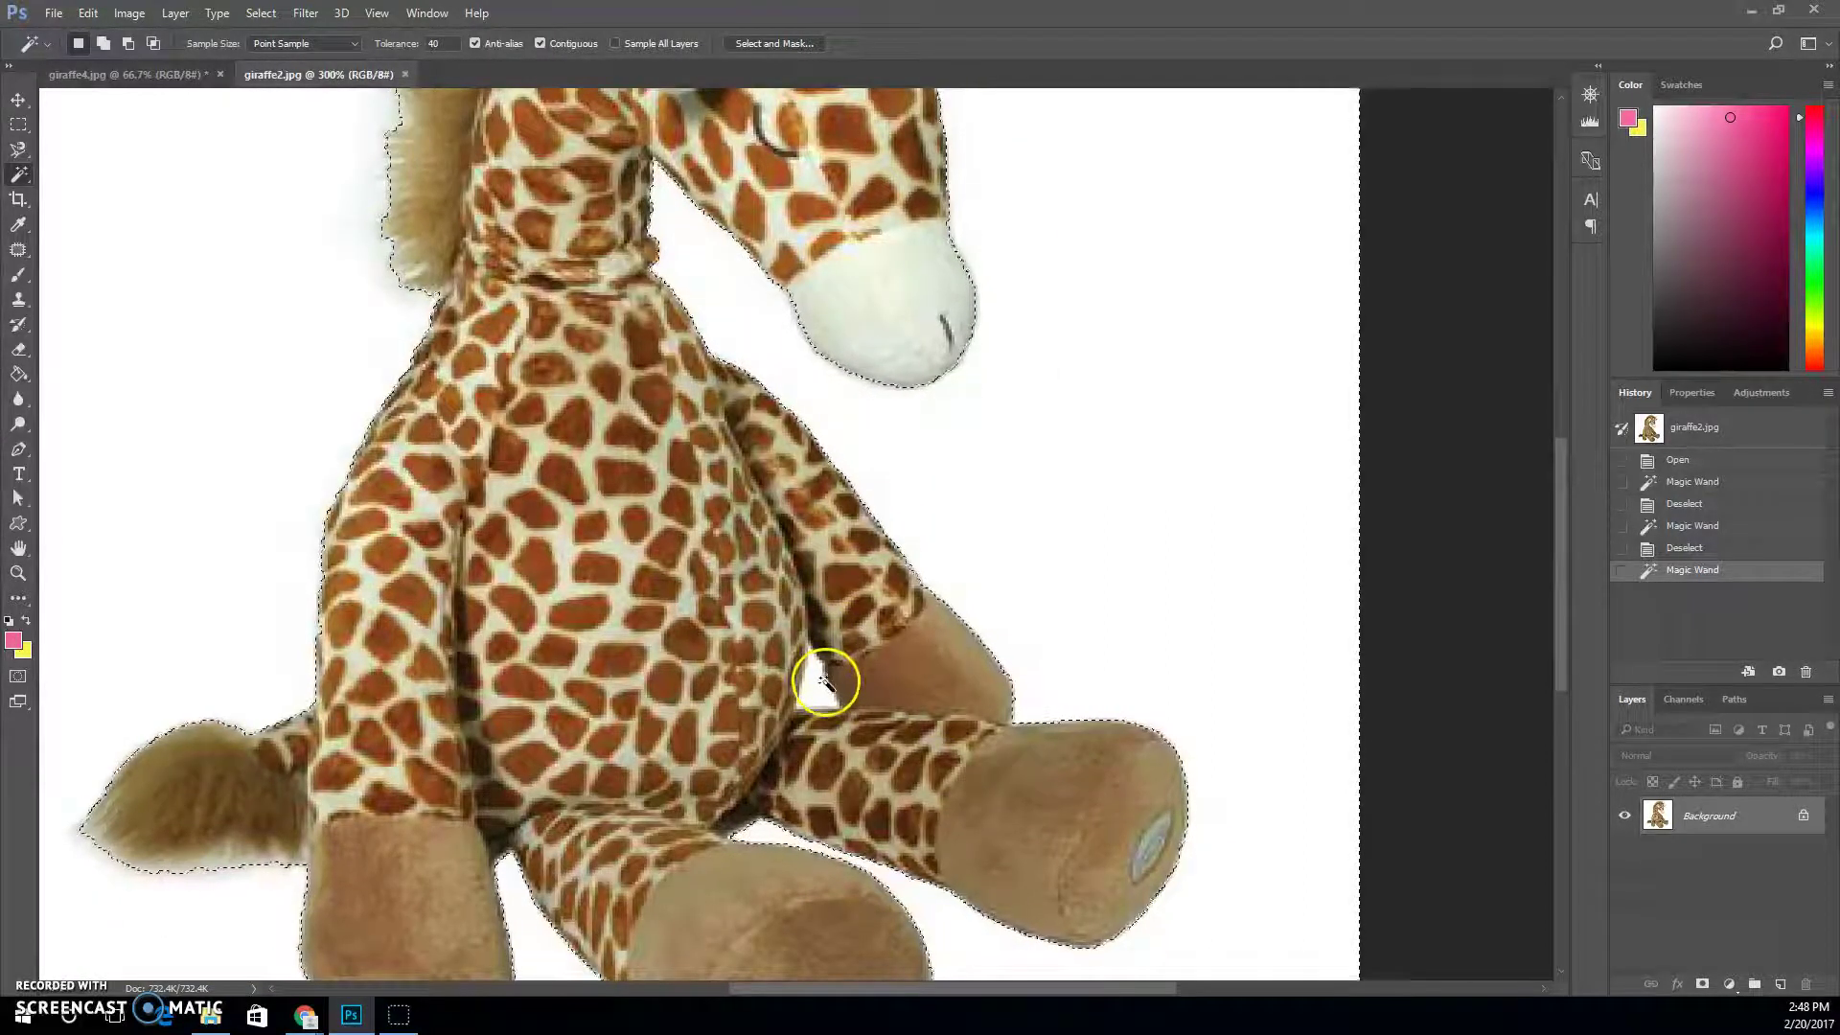
pyautogui.scroll(-1, 822, 685)
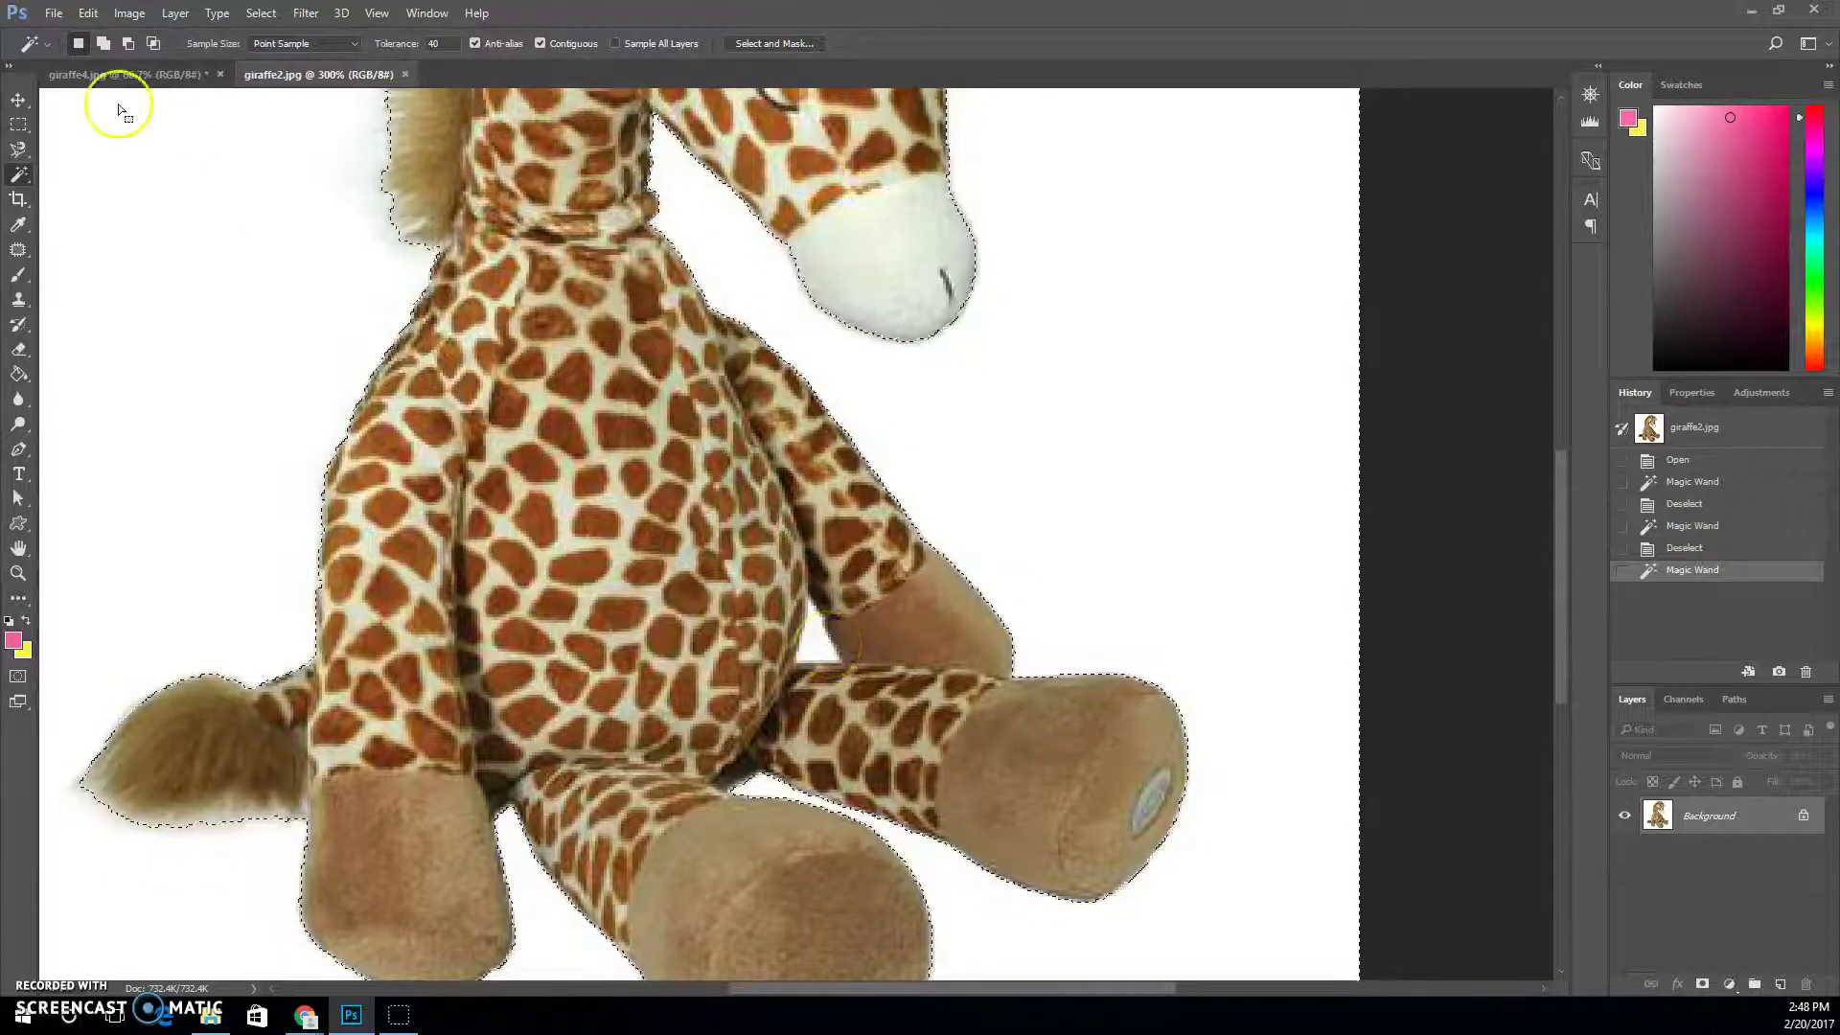
pyautogui.click(104, 44)
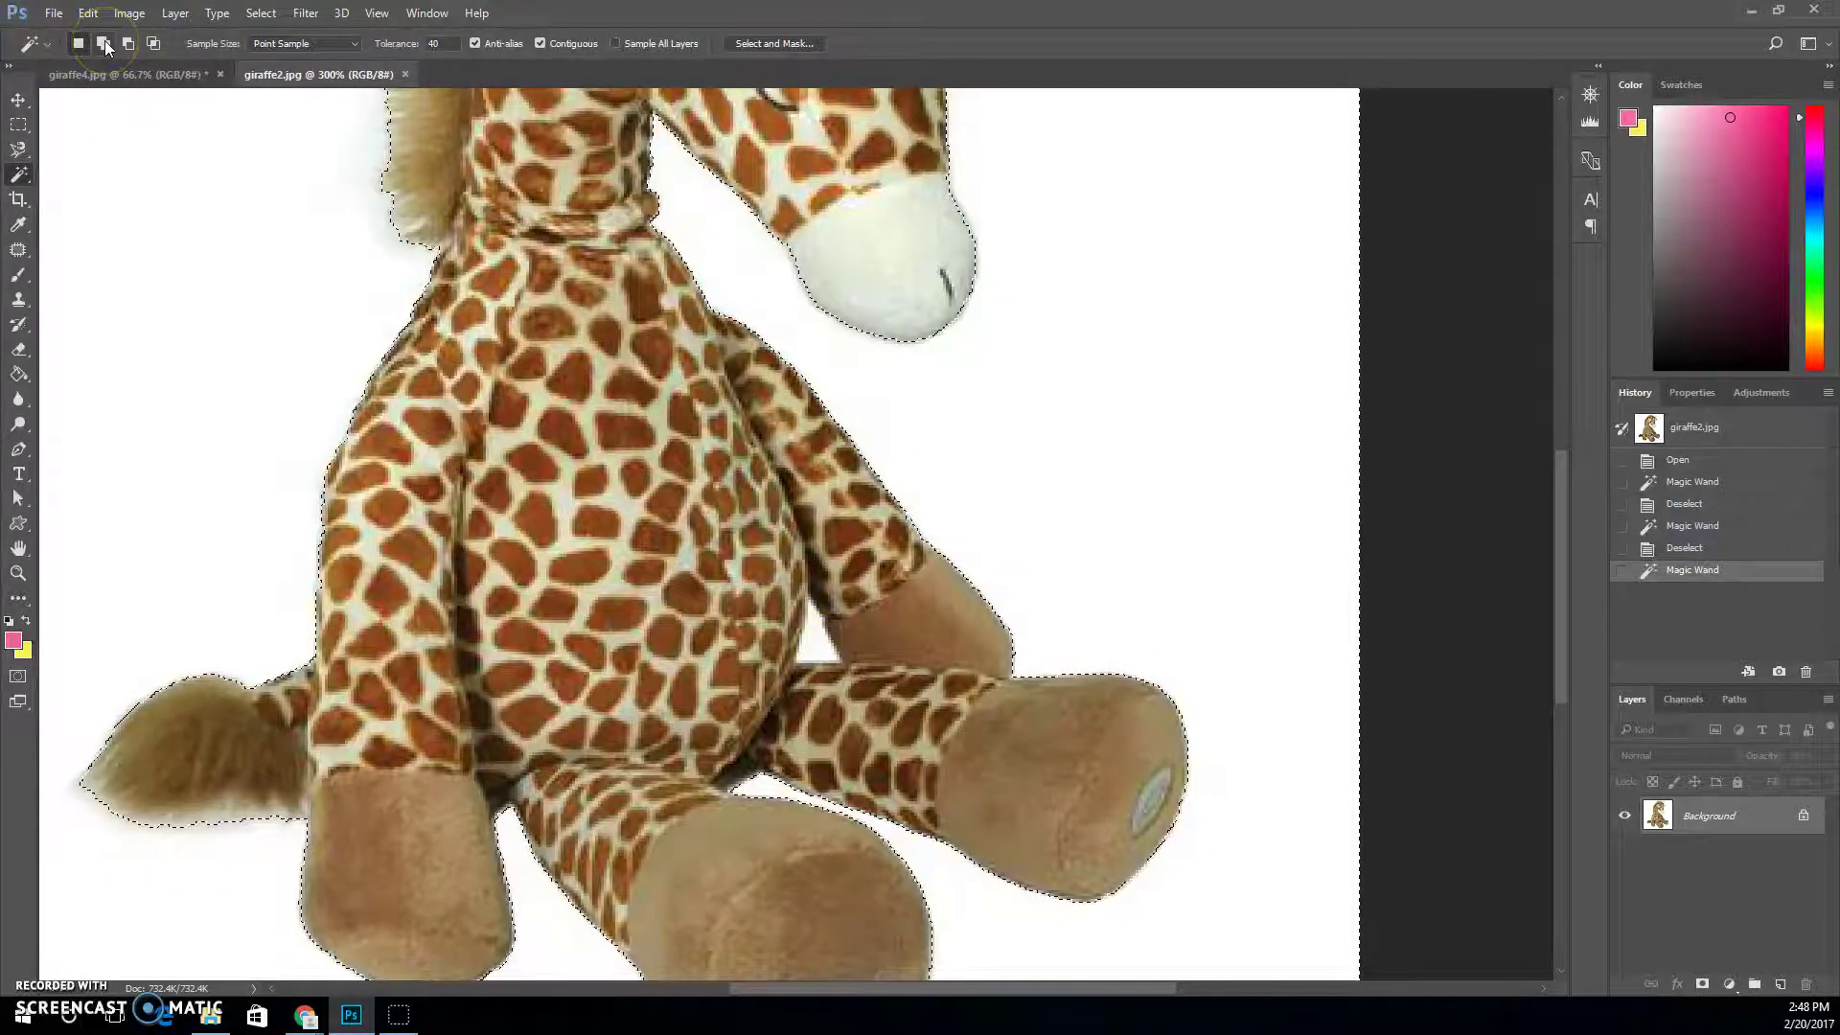
pyautogui.click(821, 630)
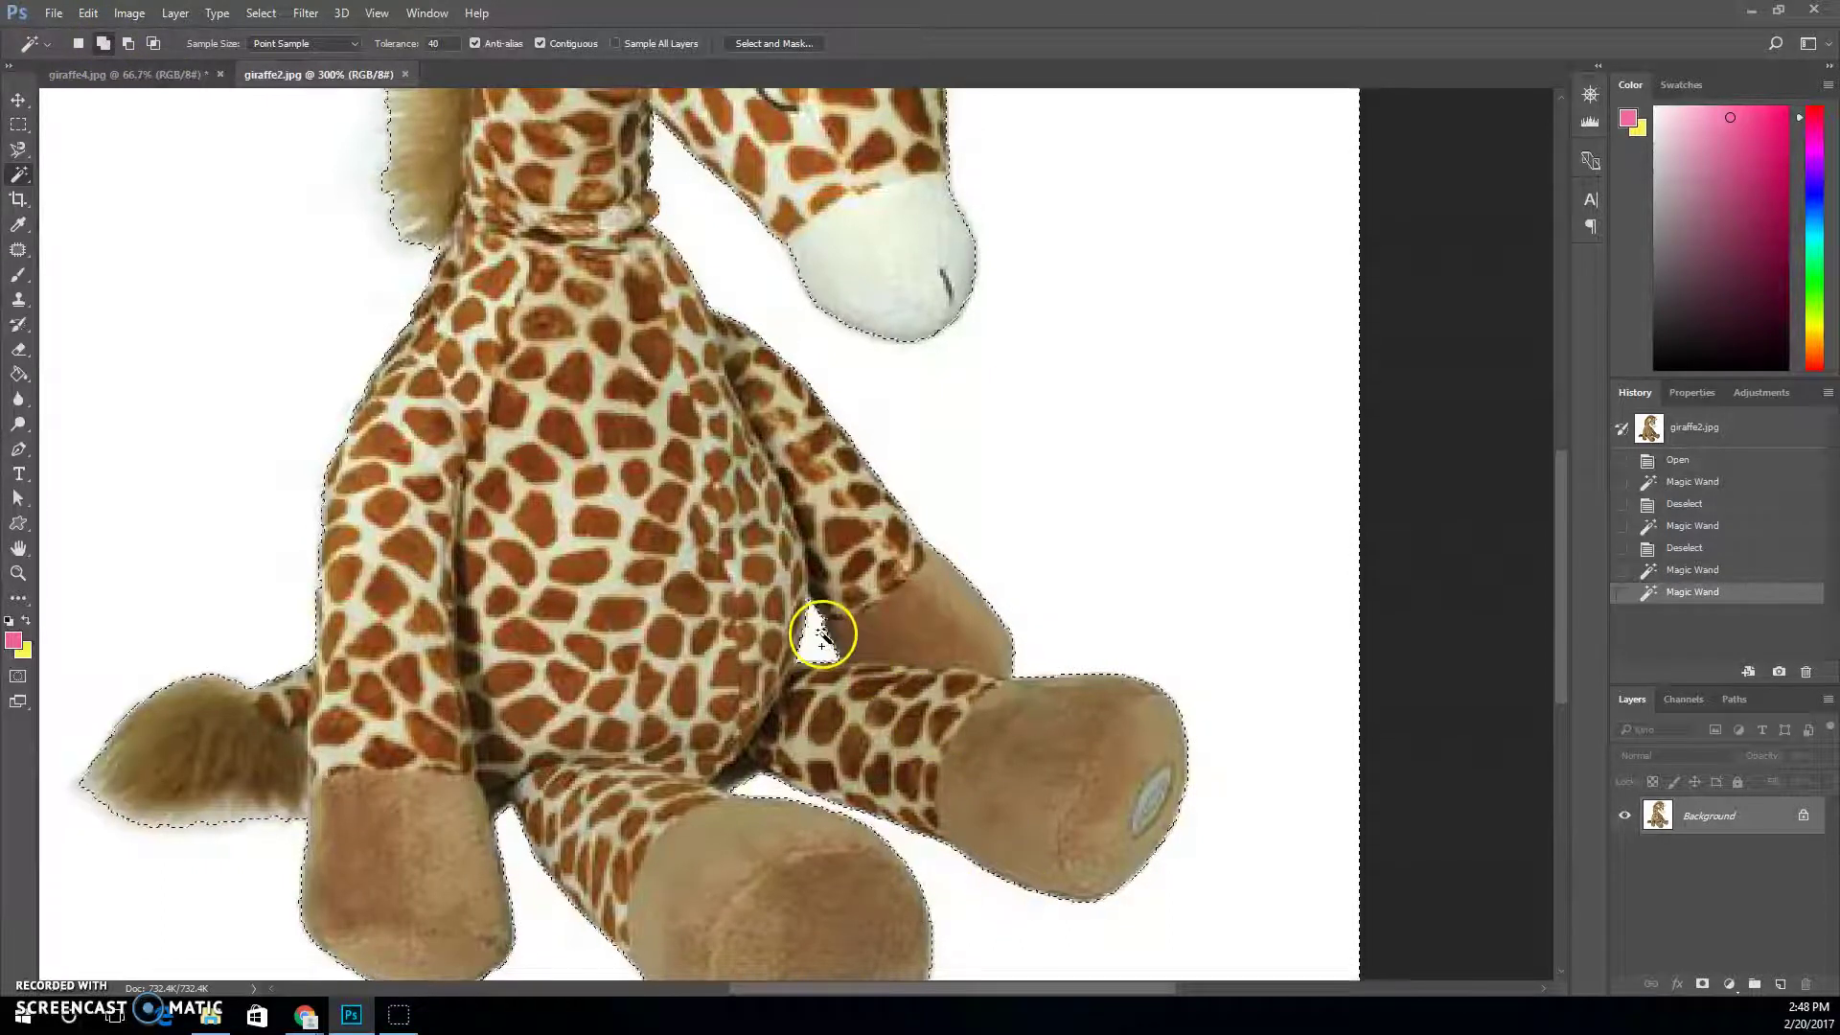
pyautogui.scroll(3, 1047, 689)
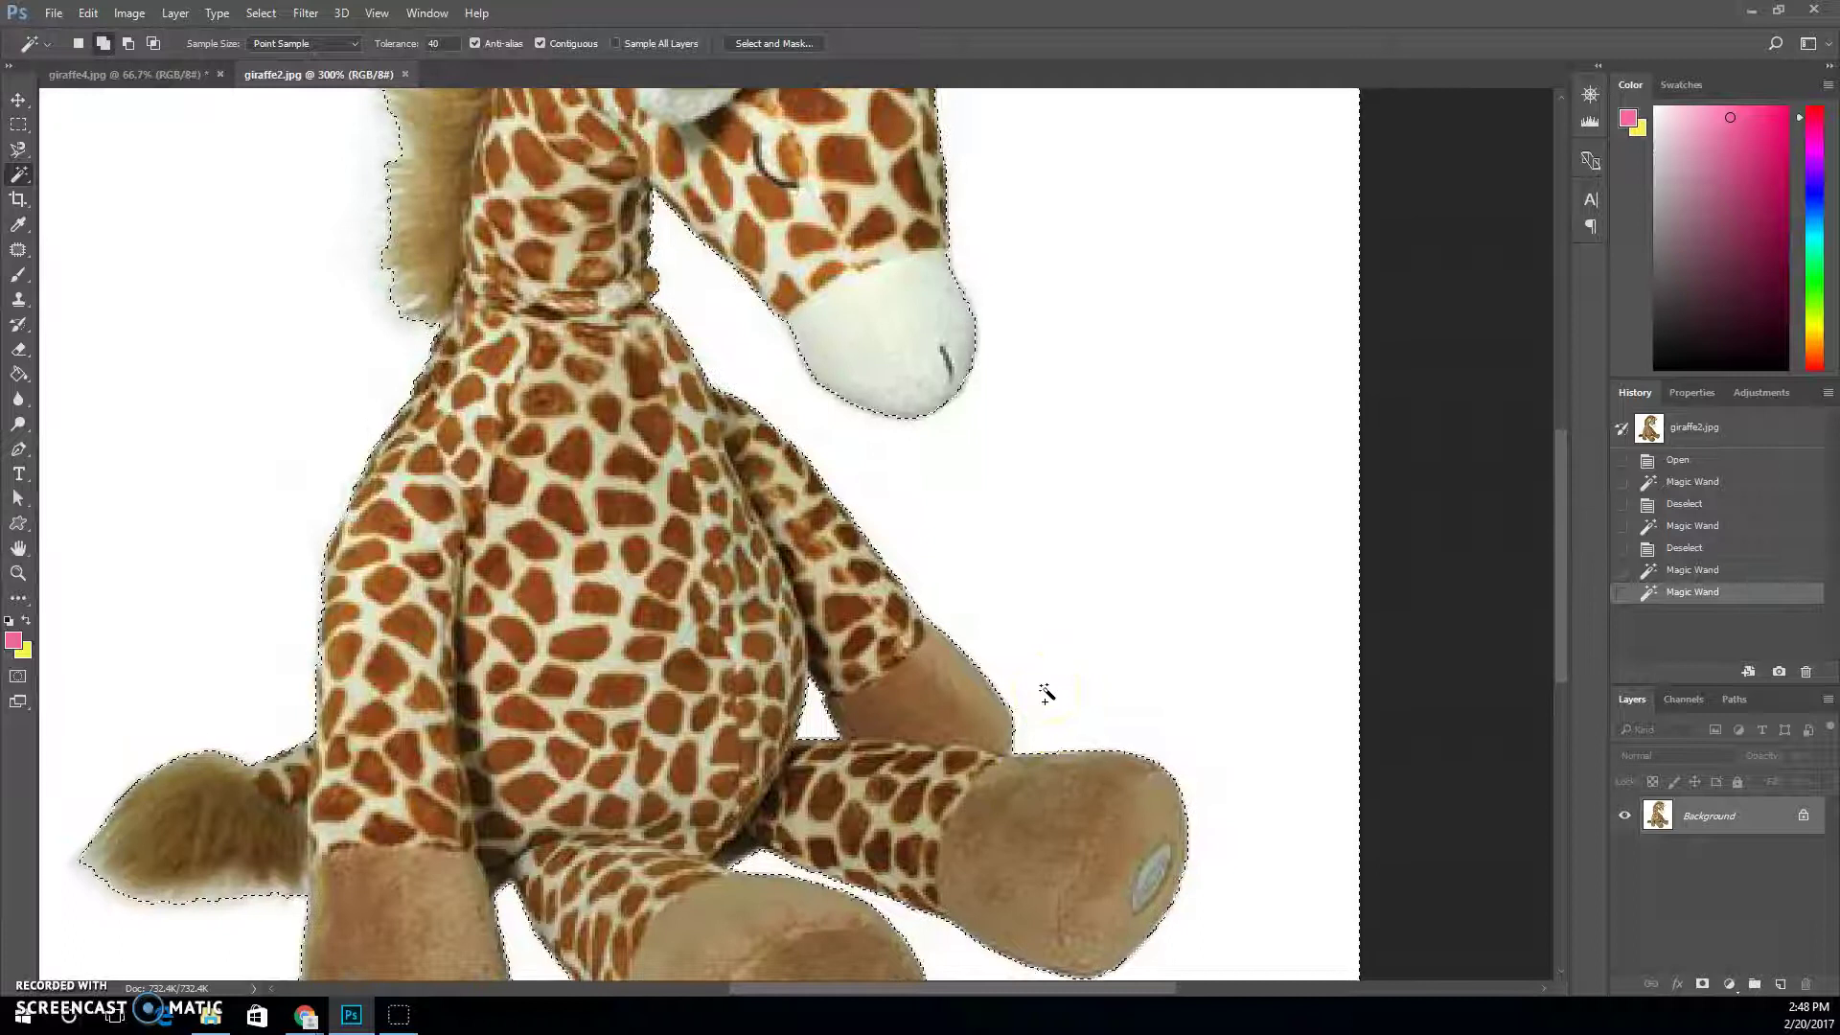
pyautogui.scroll(-2, 1047, 692)
pyautogui.scroll(-2, 1047, 692)
pyautogui.click(956, 463)
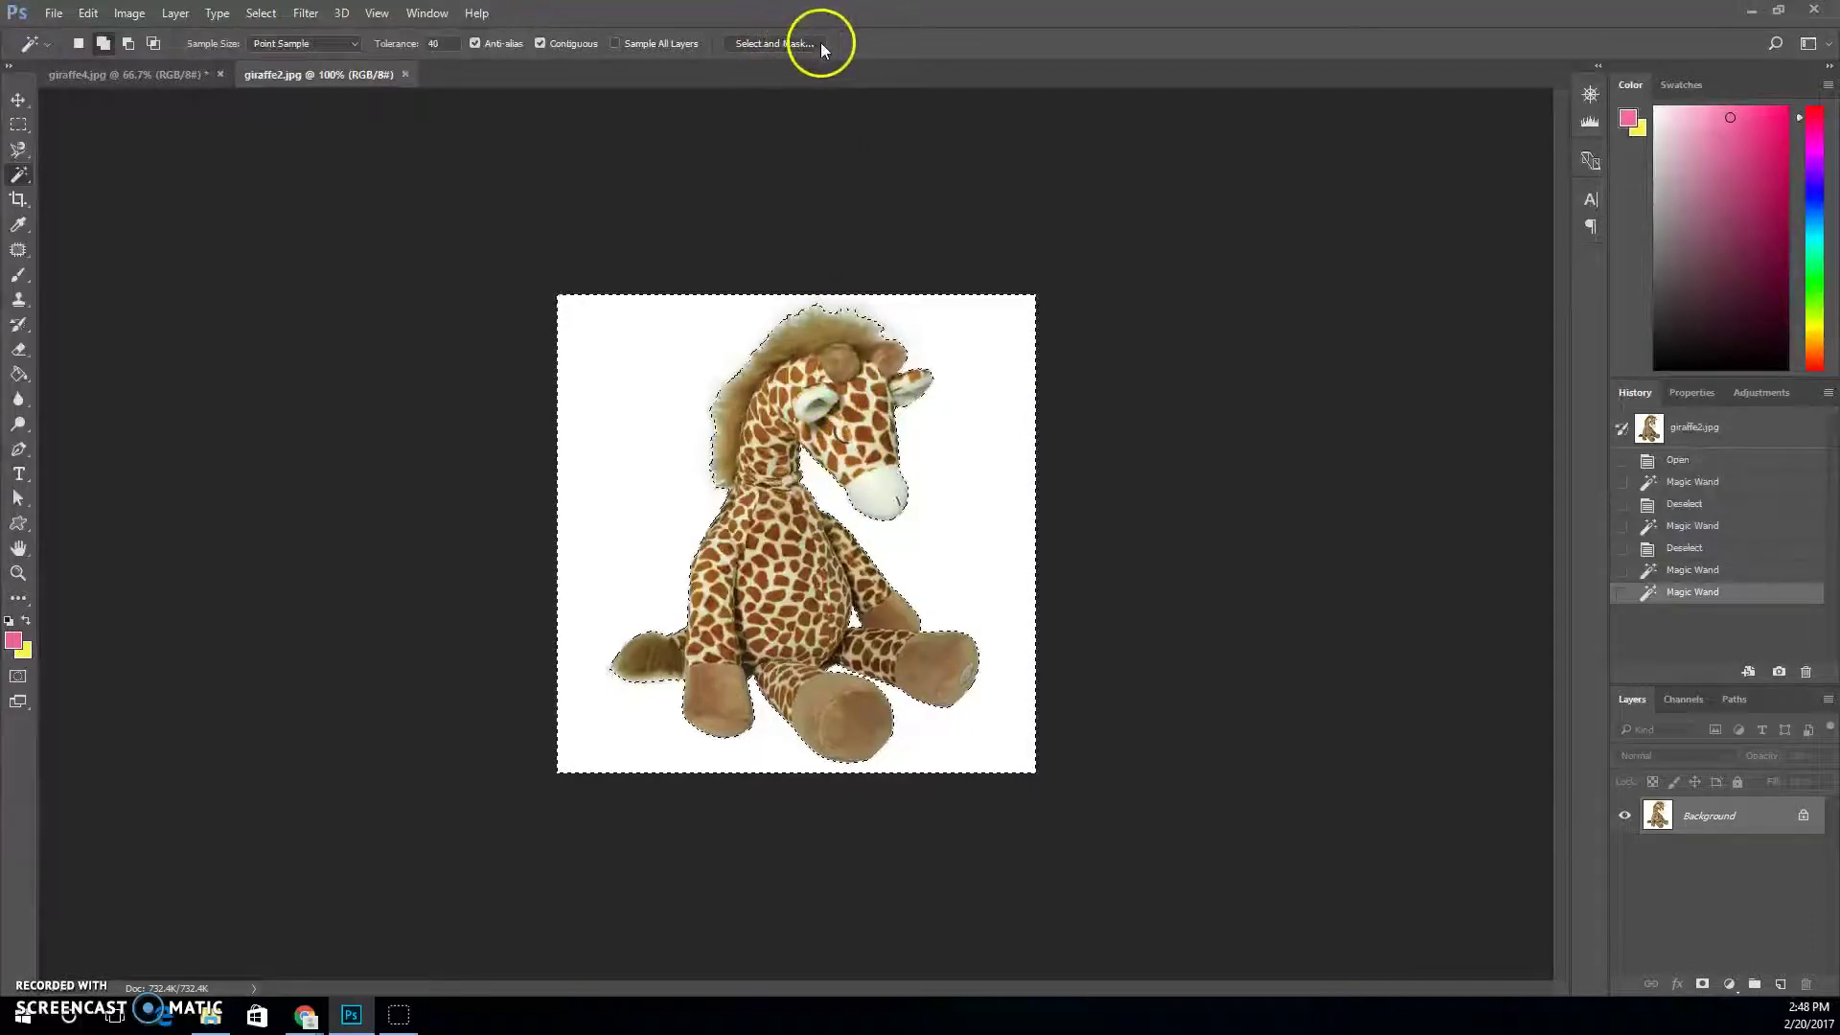
pyautogui.click(796, 44)
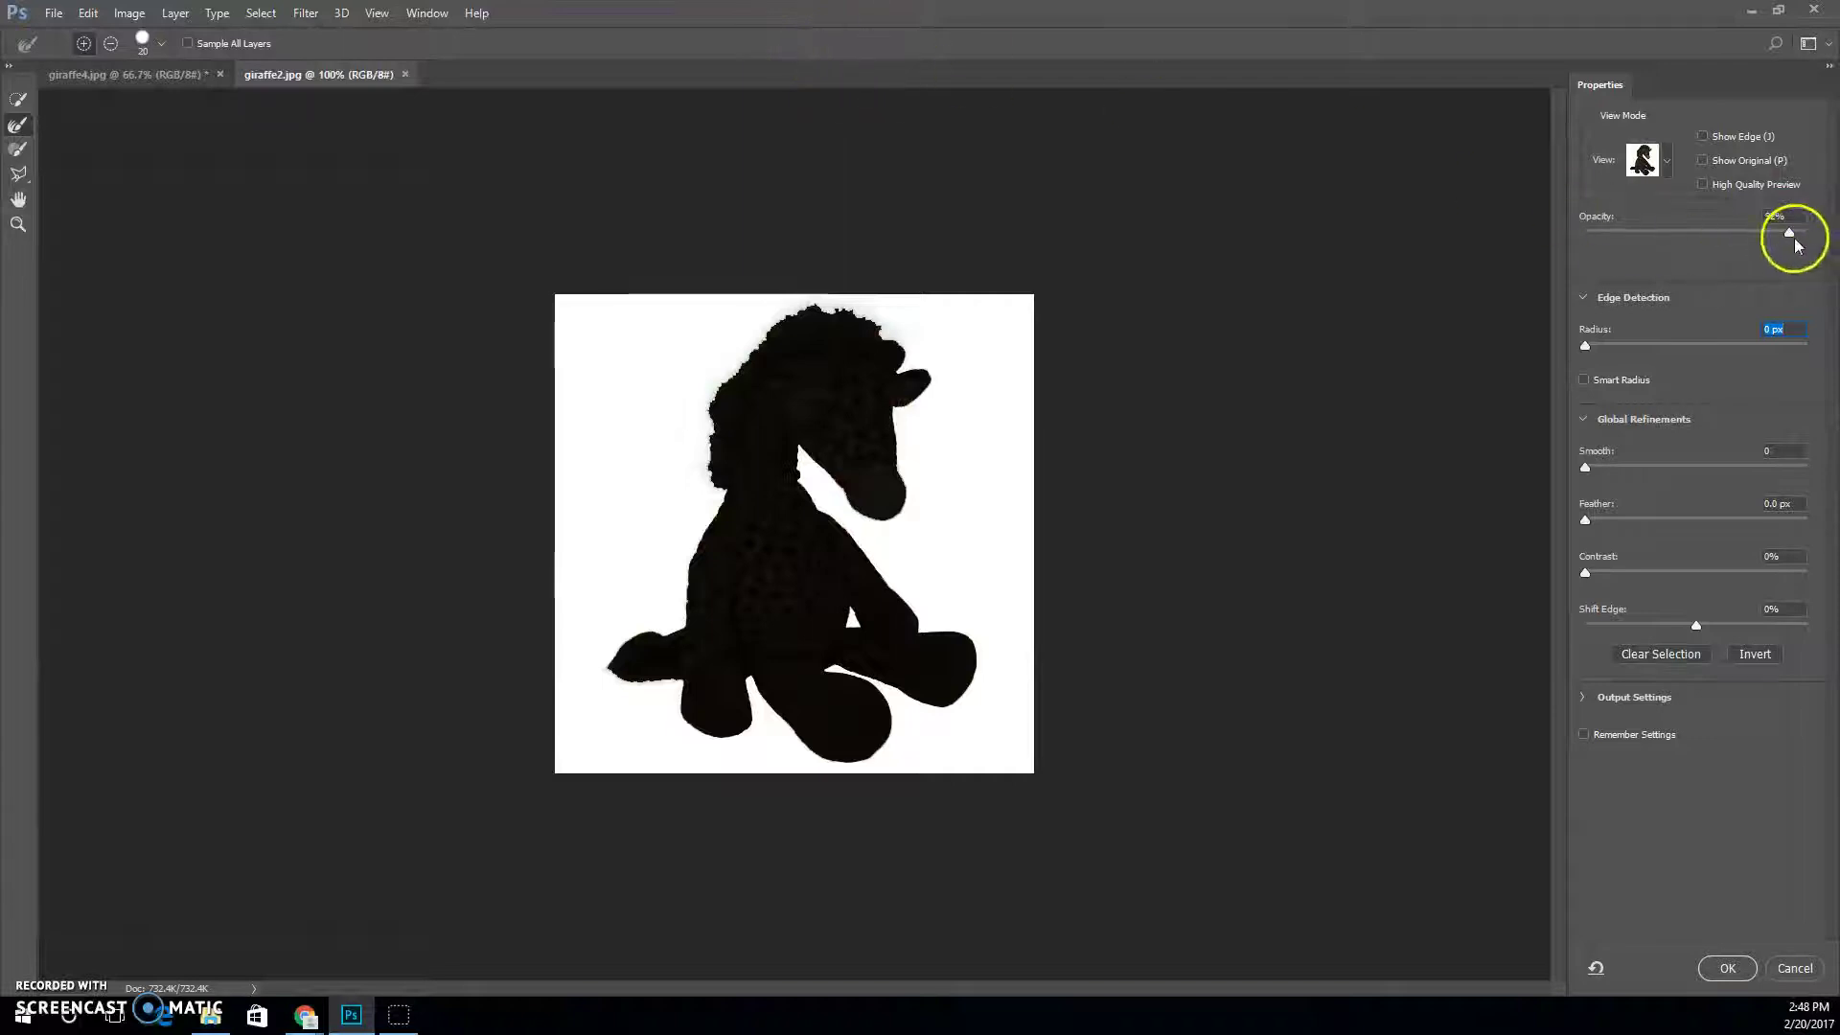
pyautogui.click(1670, 167)
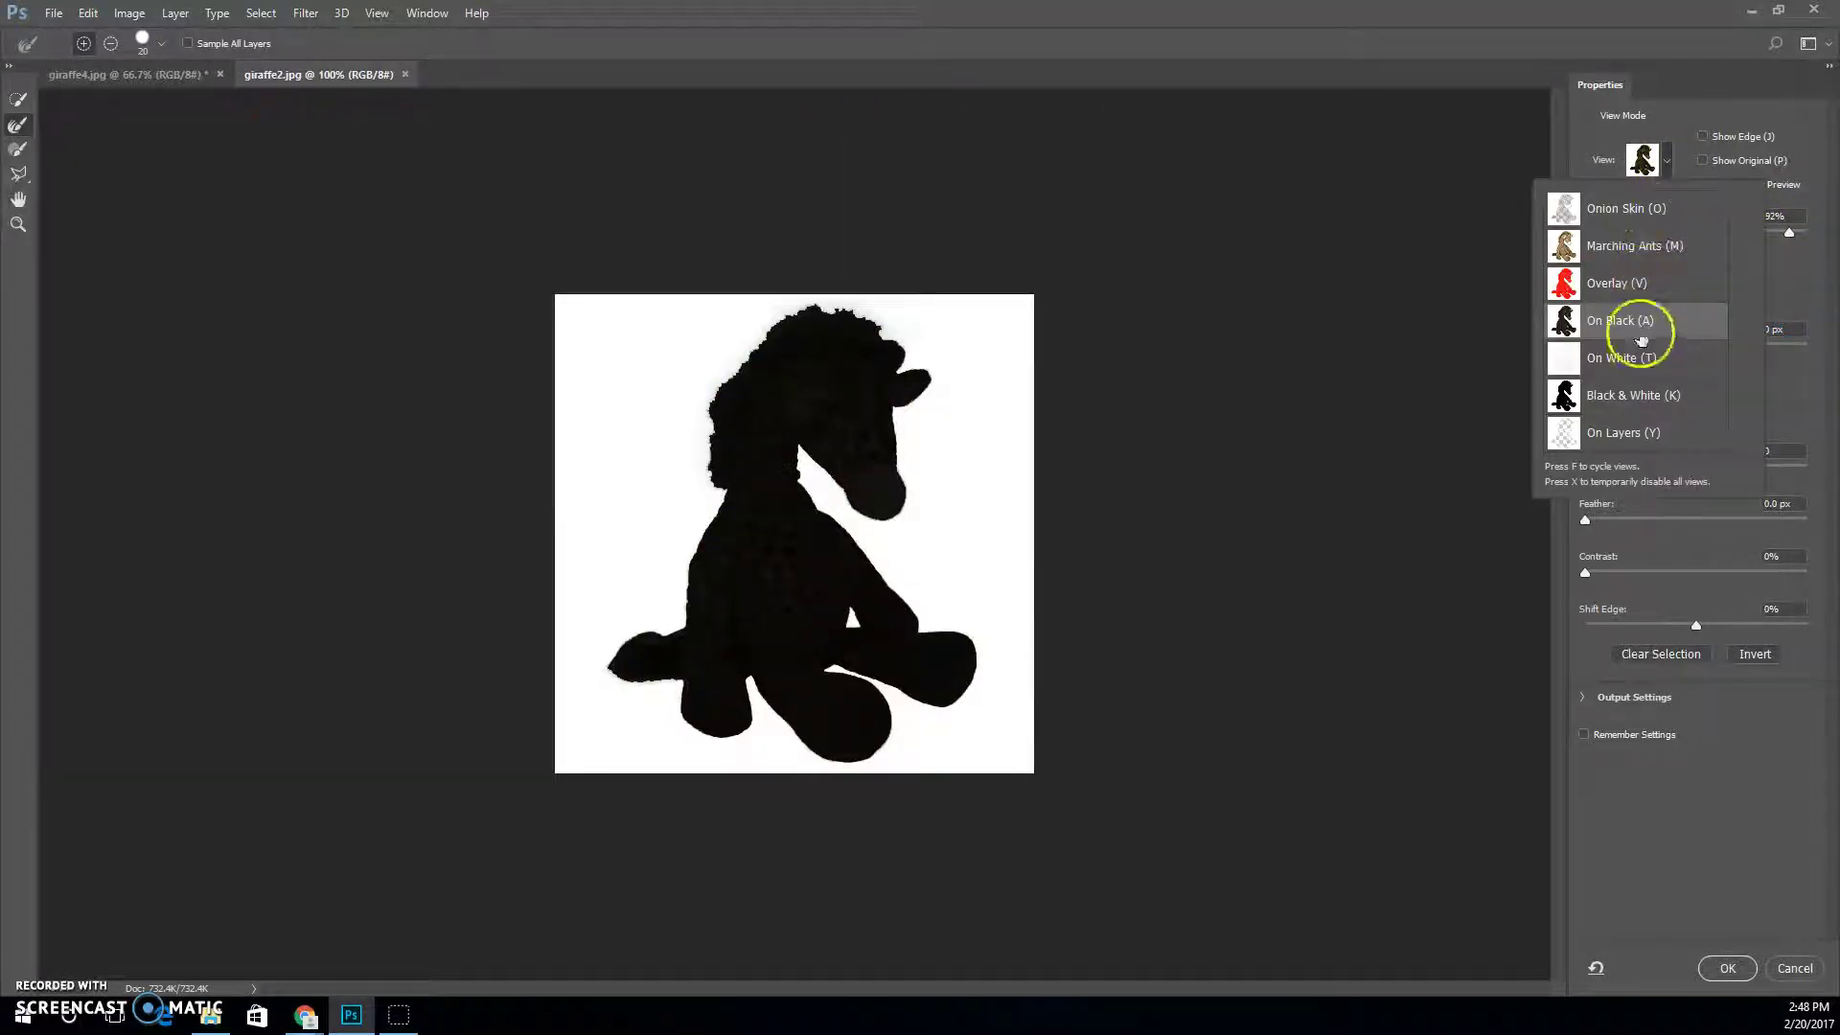
pyautogui.click(1665, 169)
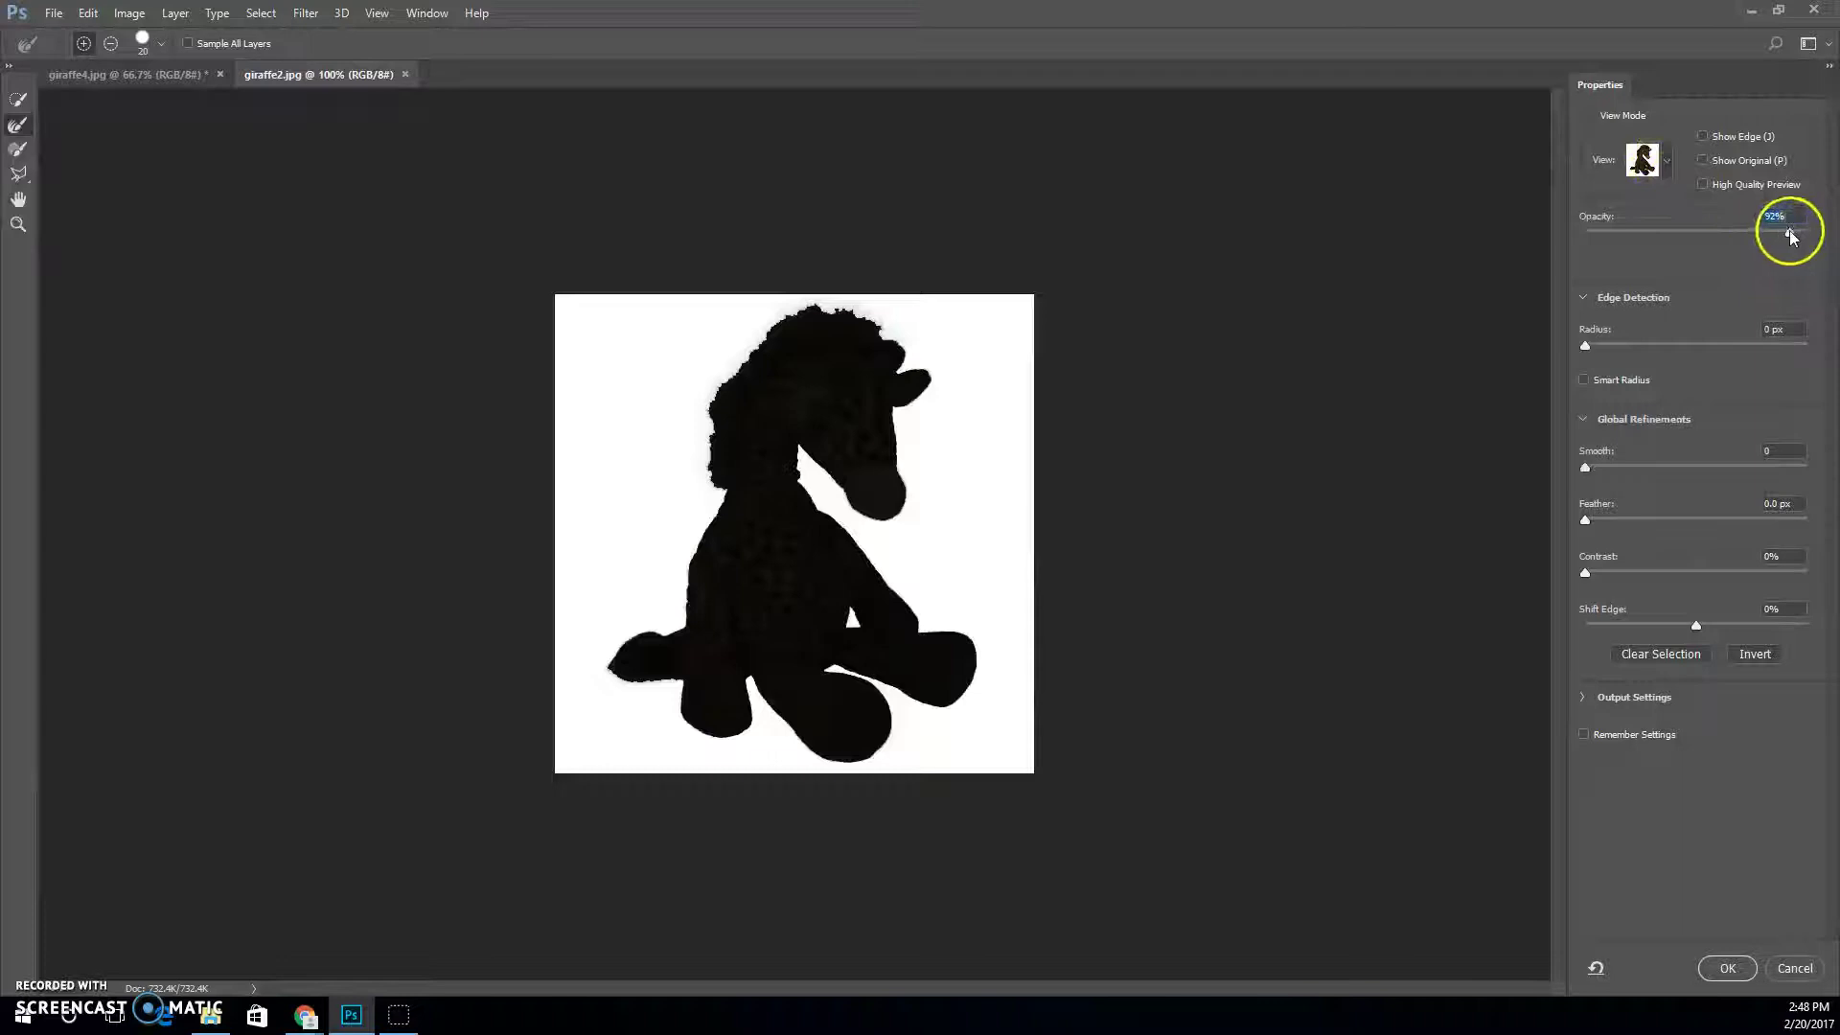
pyautogui.moveTo(1790, 229); pyautogui.dragTo(1736, 230)
pyautogui.click(1670, 170)
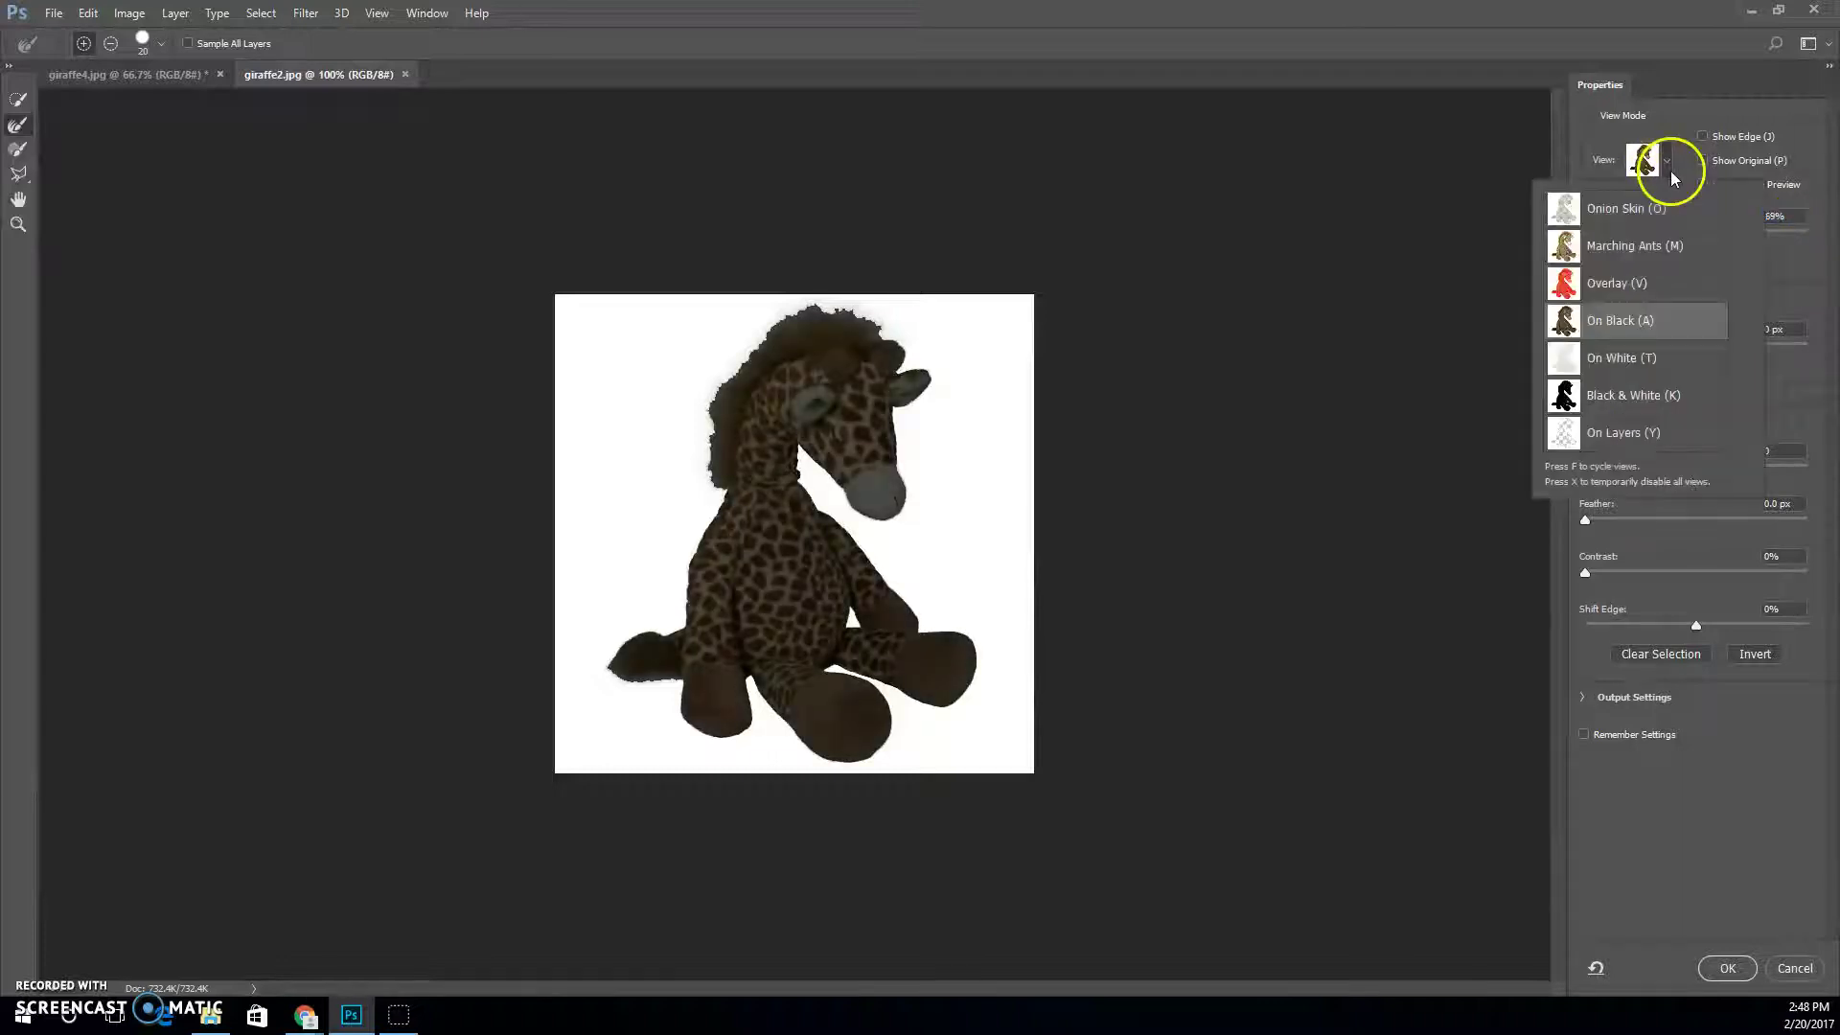
pyautogui.click(1745, 272)
pyautogui.moveTo(1737, 232); pyautogui.dragTo(1830, 241)
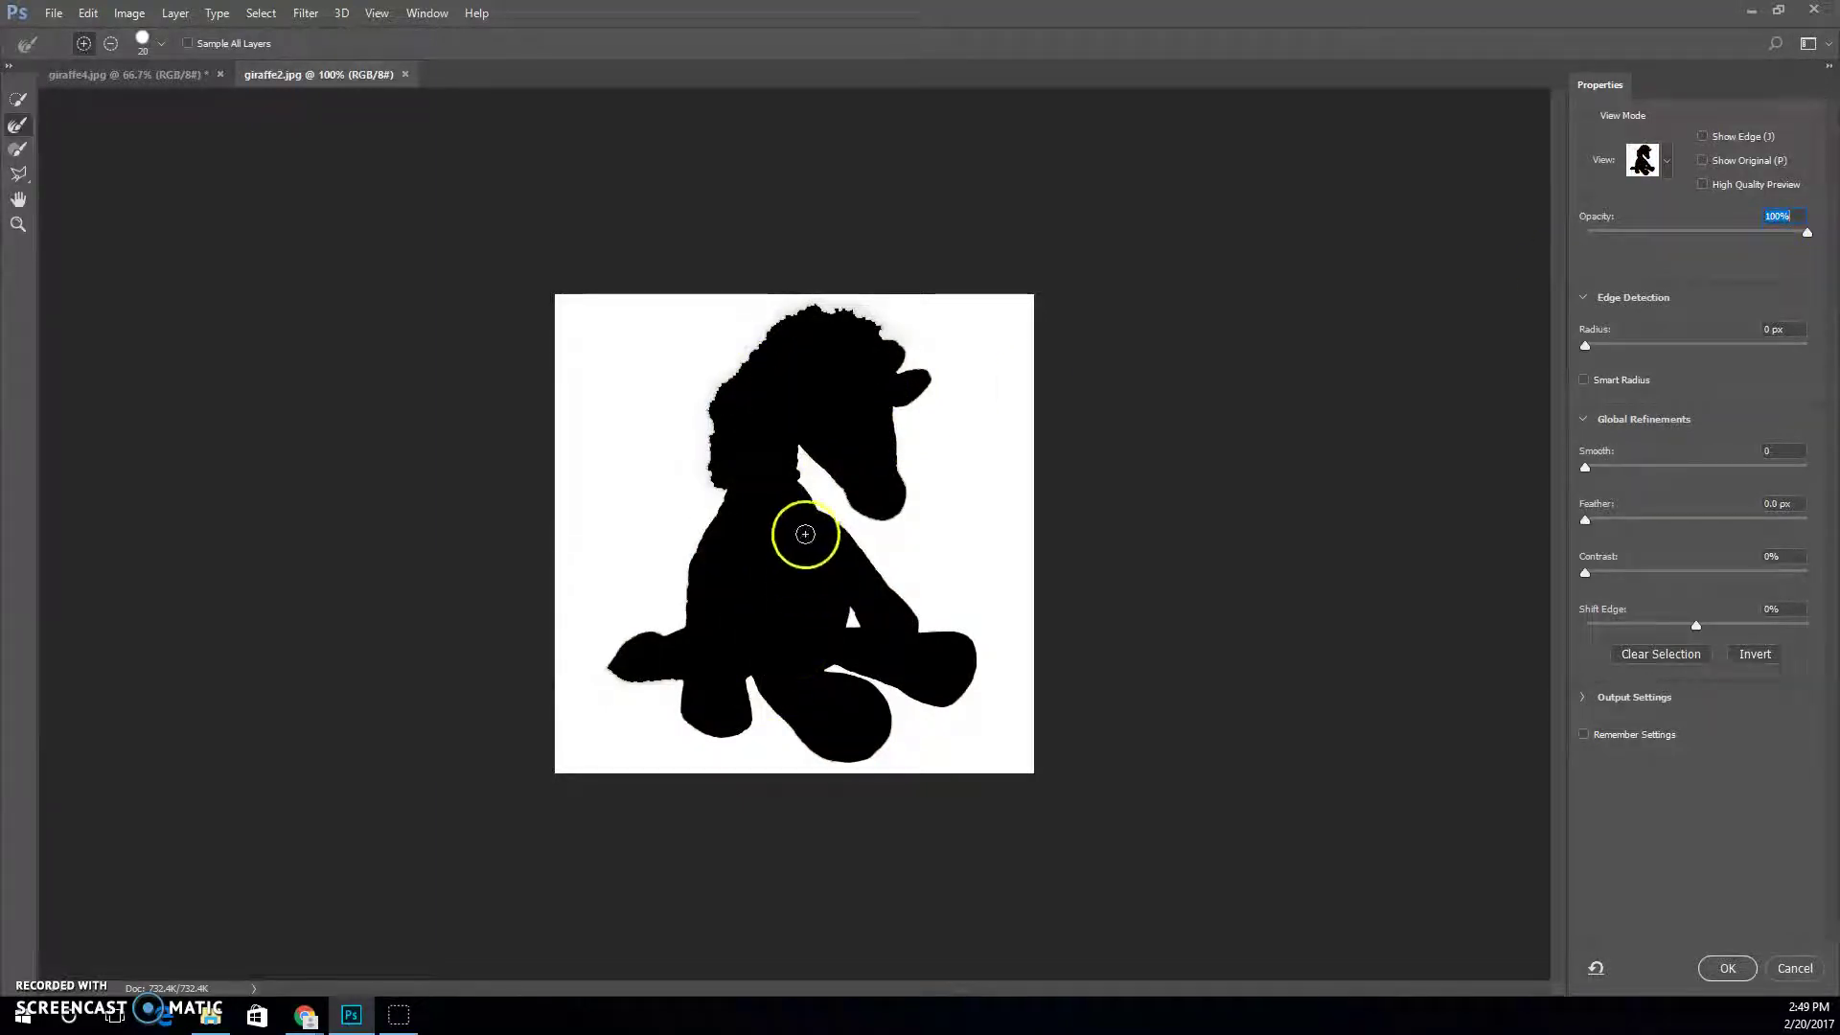
pyautogui.moveTo(1806, 232); pyautogui.dragTo(1770, 236)
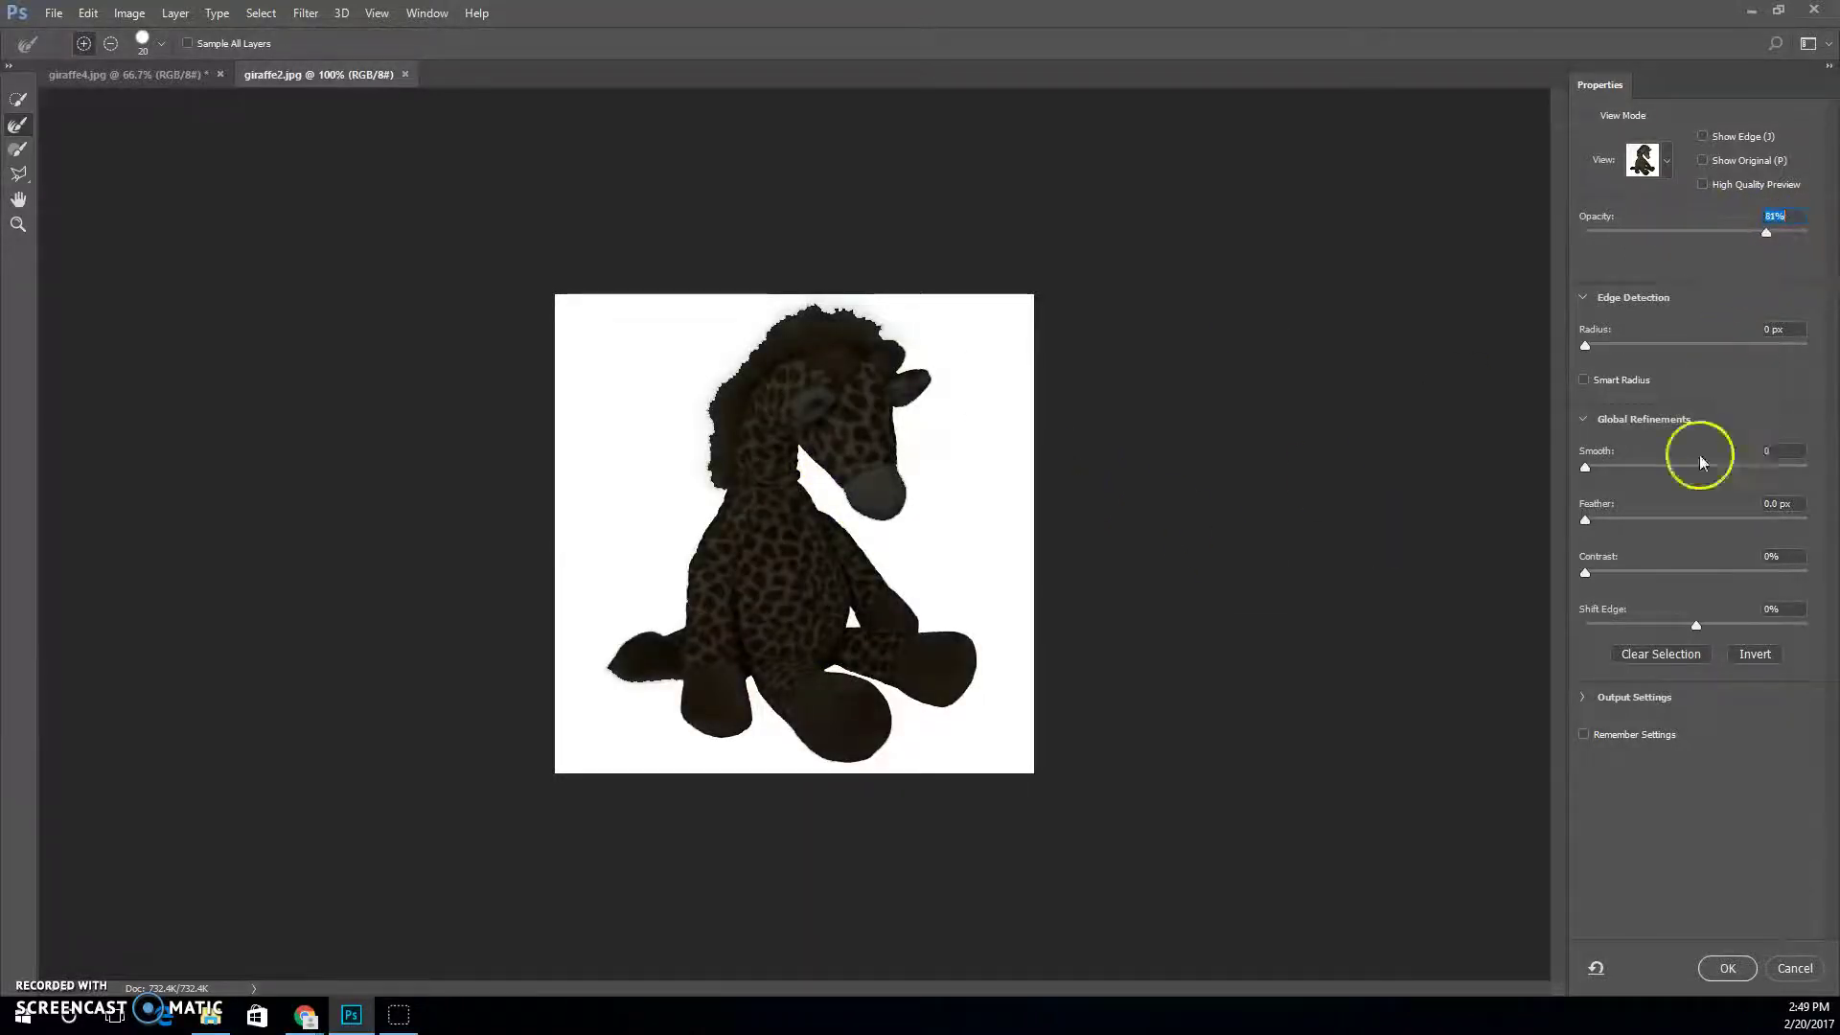
pyautogui.click(1793, 968)
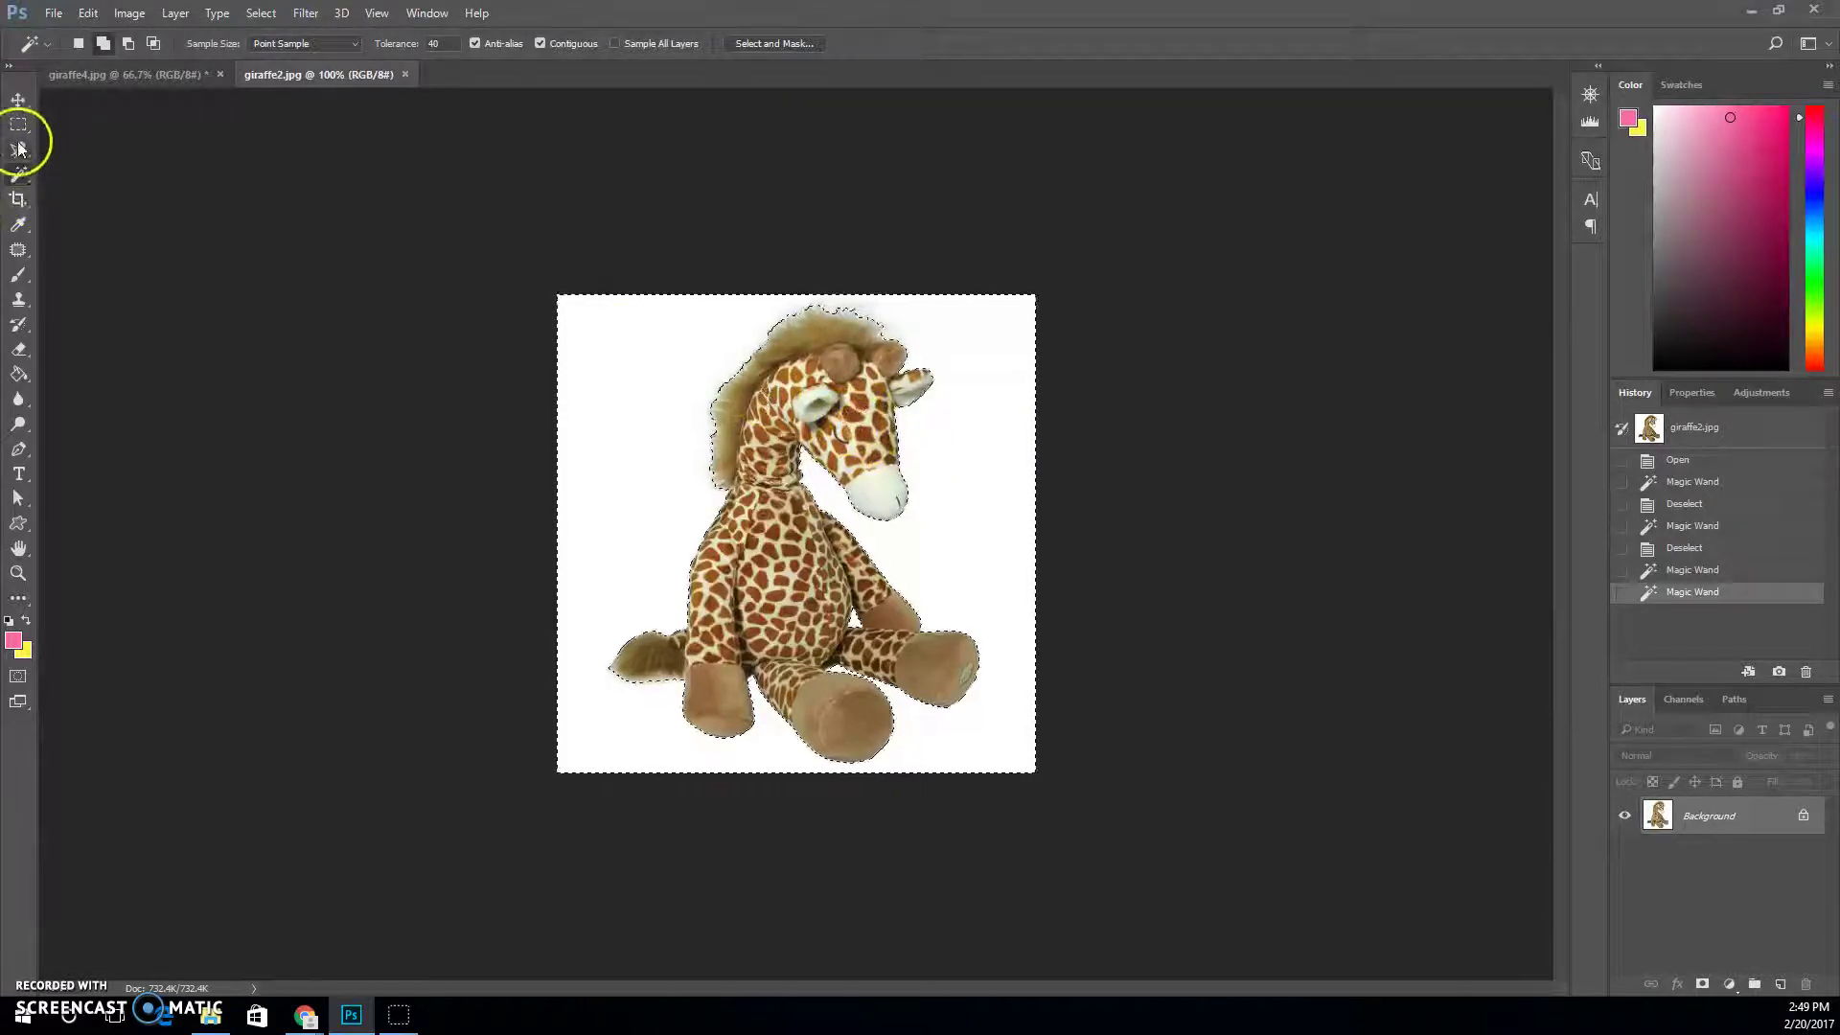
# - Invert the selection so it covers the giraffe, and open it in Select and Mask, previewed on black at 100% opacity
pyautogui.rightClick(751, 460)
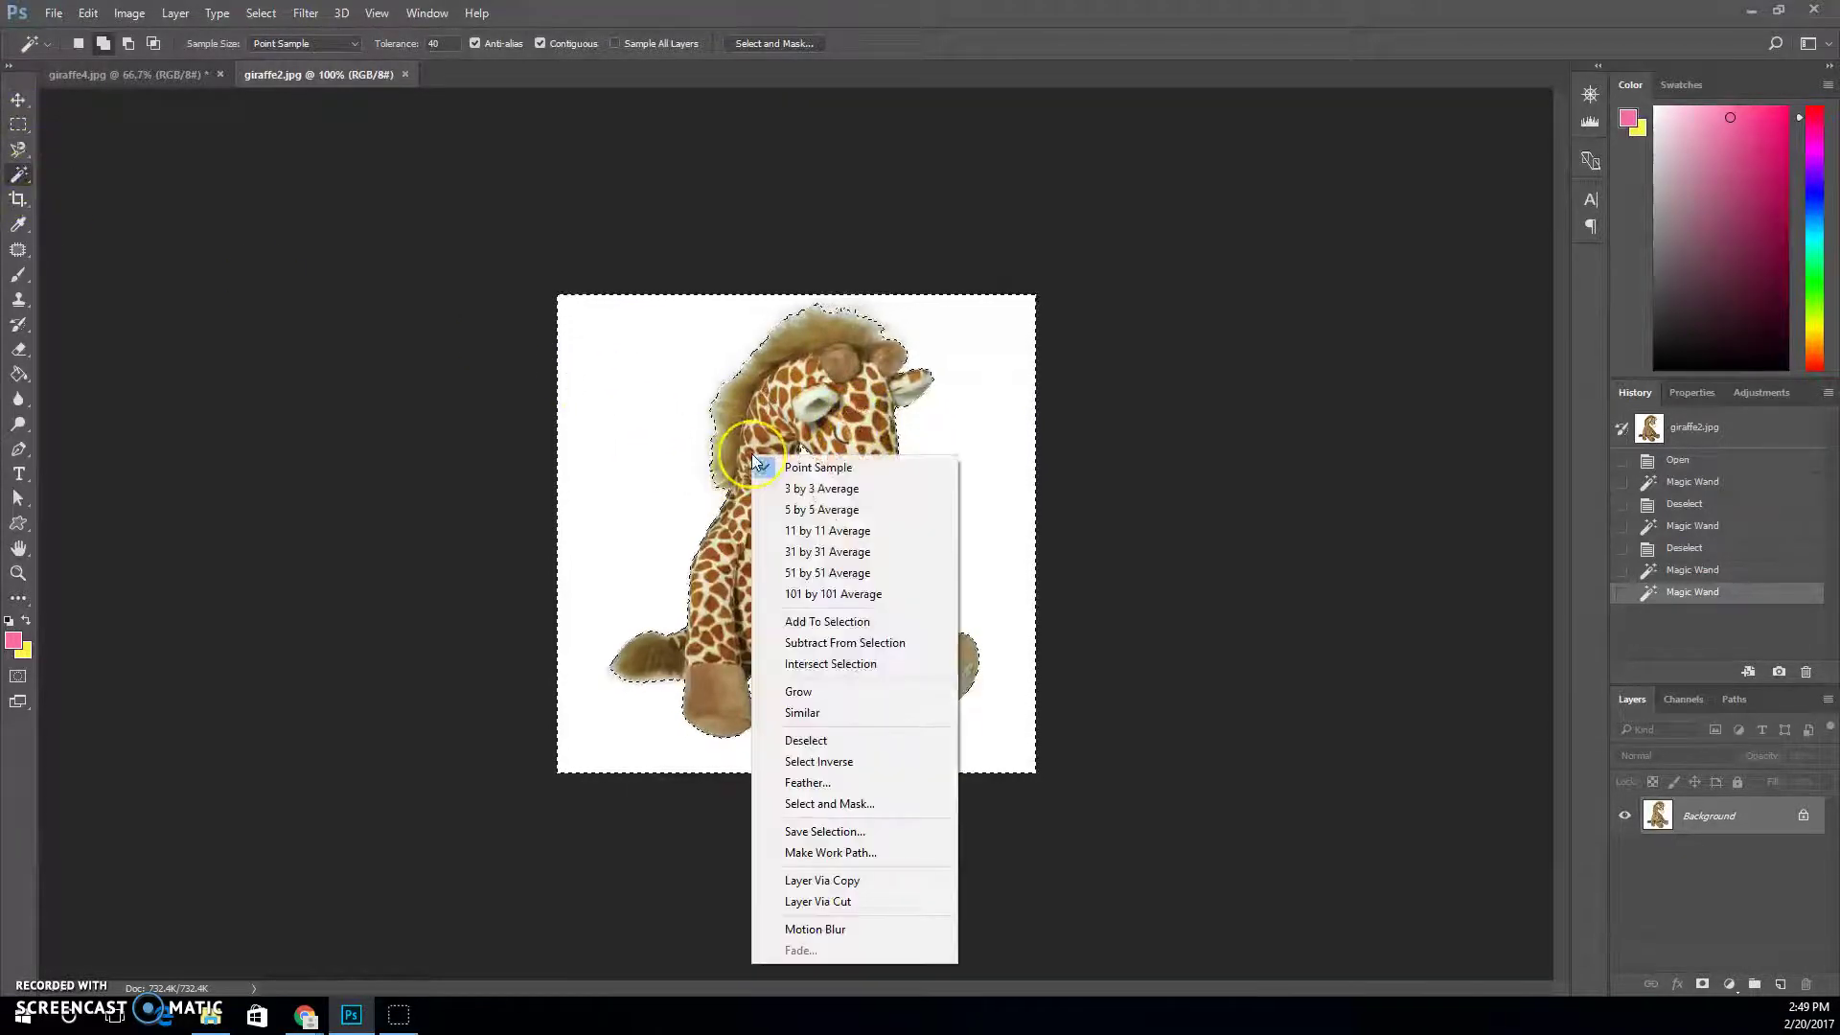
pyautogui.click(851, 771)
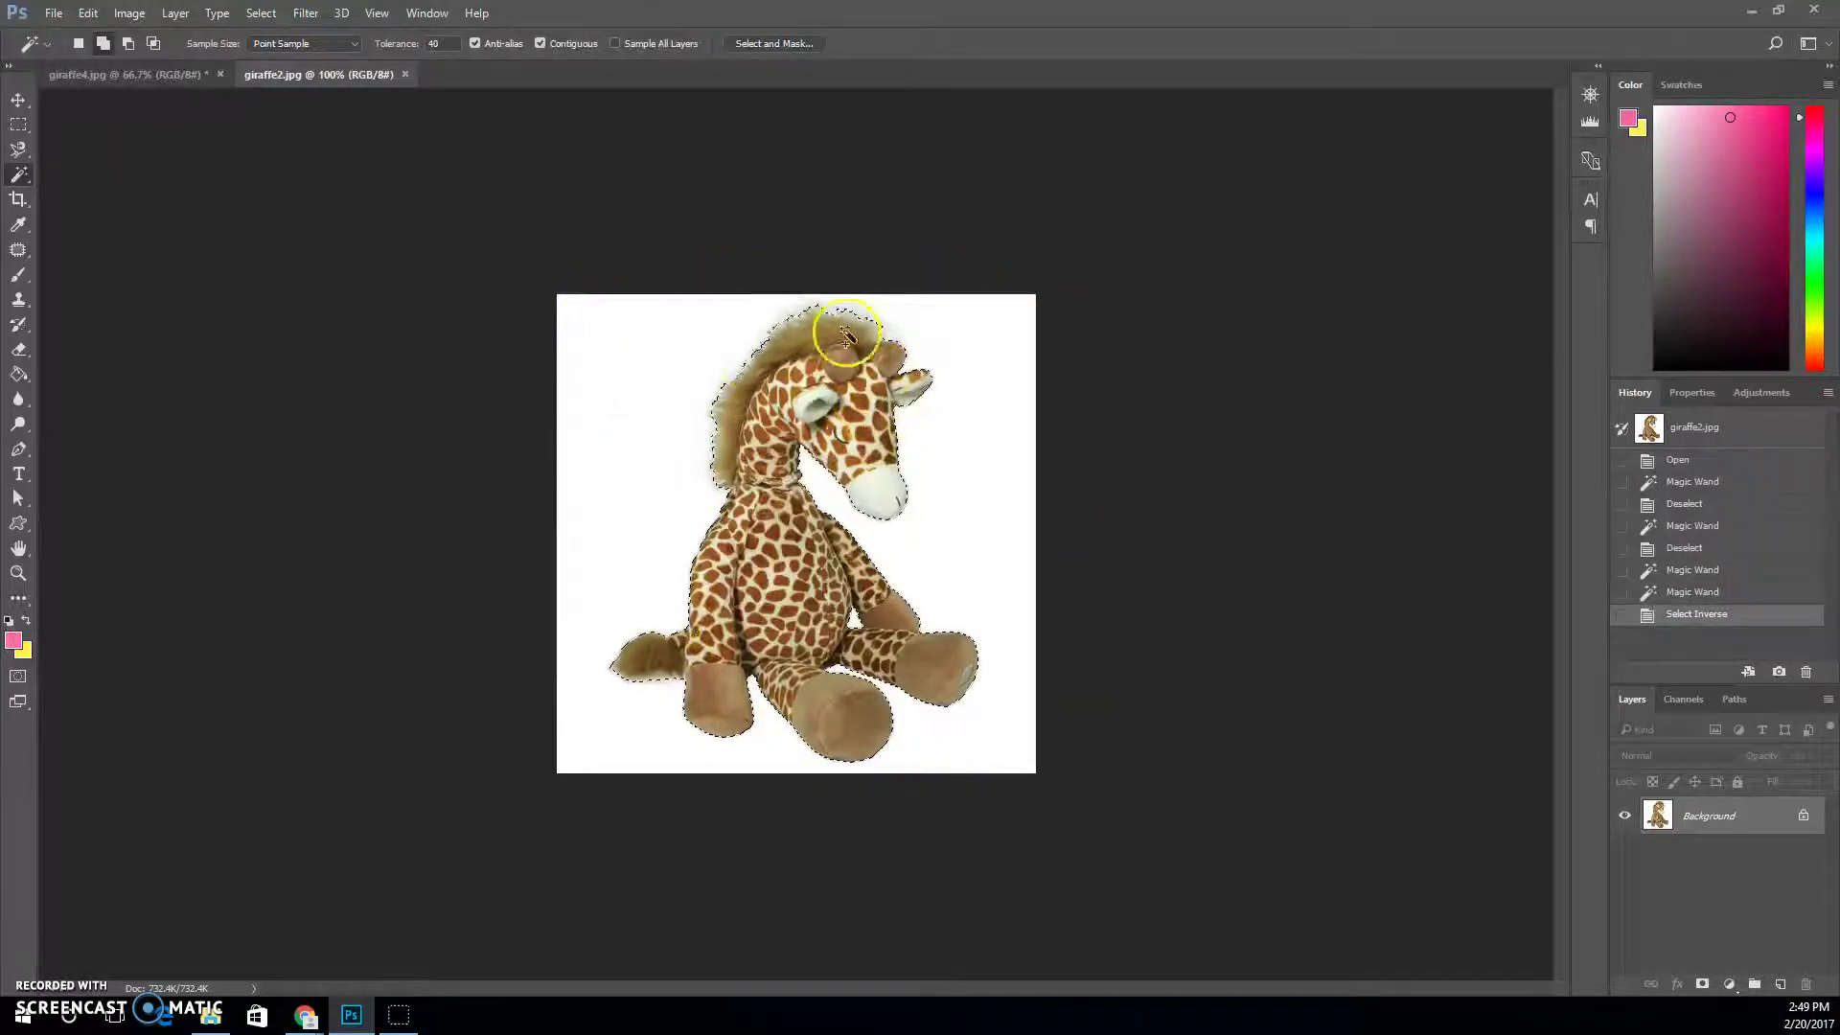
pyautogui.click(784, 42)
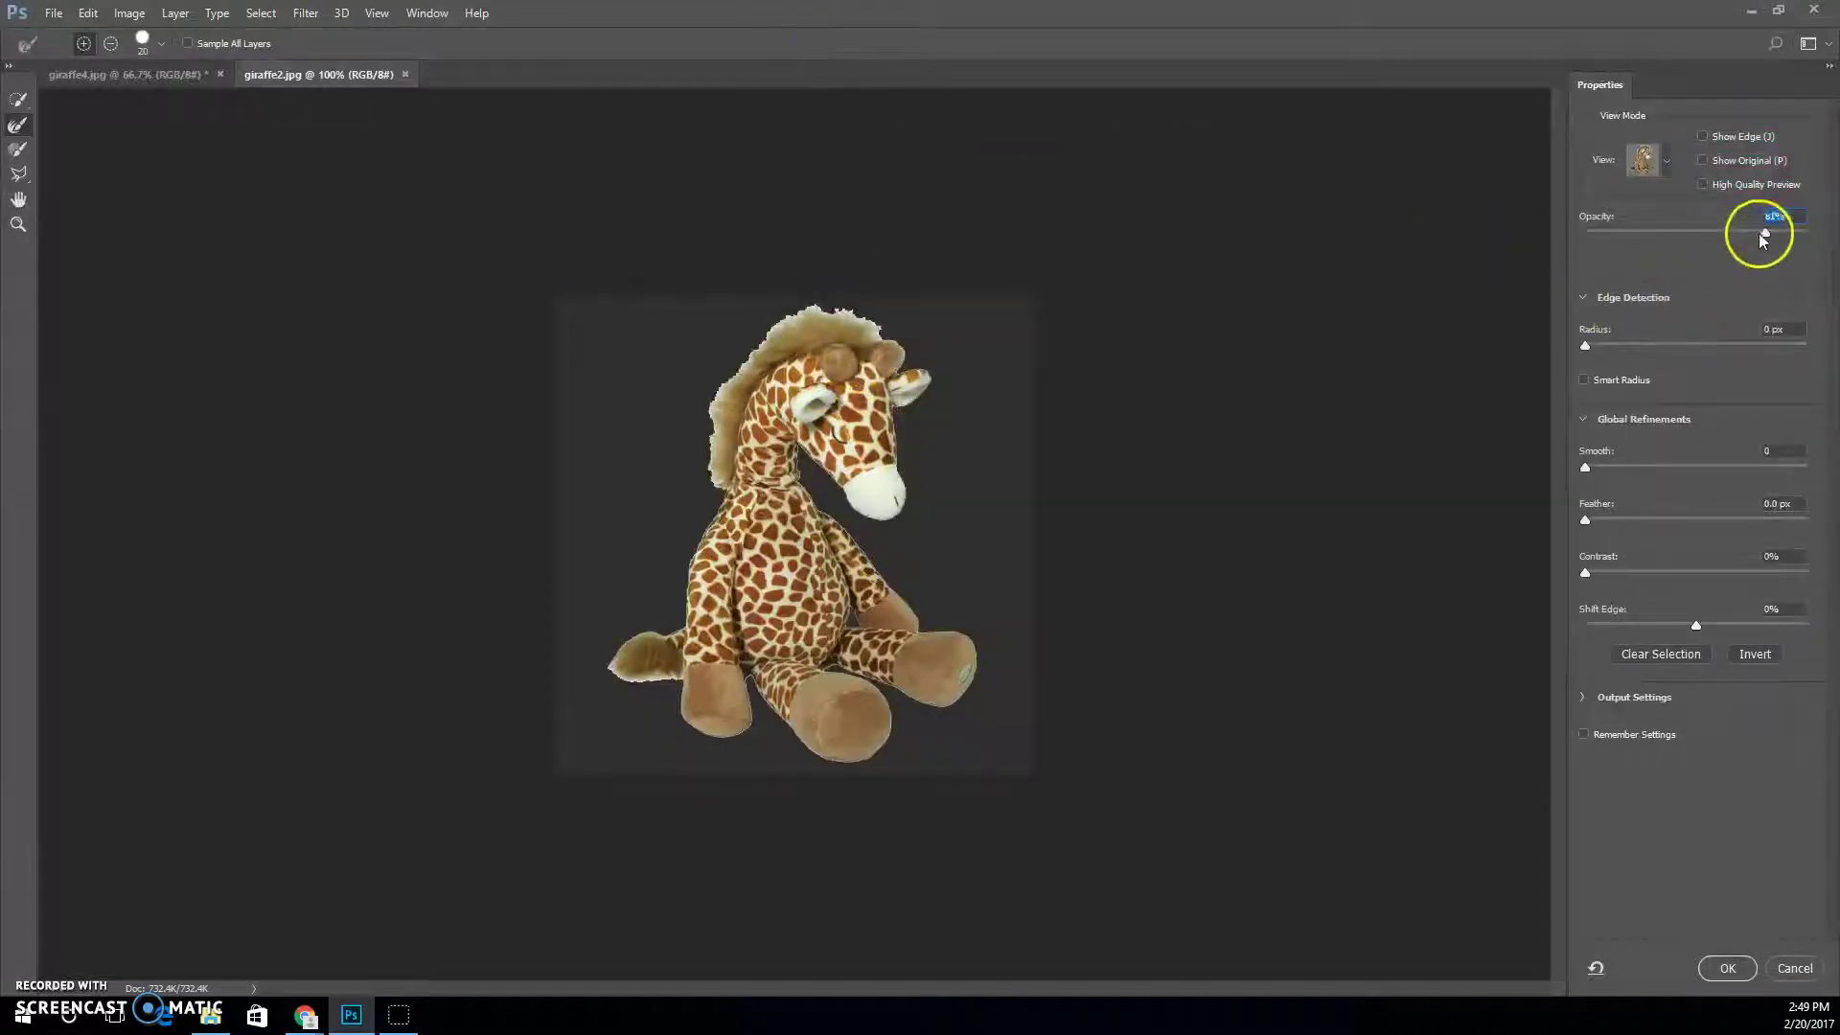
pyautogui.moveTo(1761, 237); pyautogui.dragTo(1820, 245)
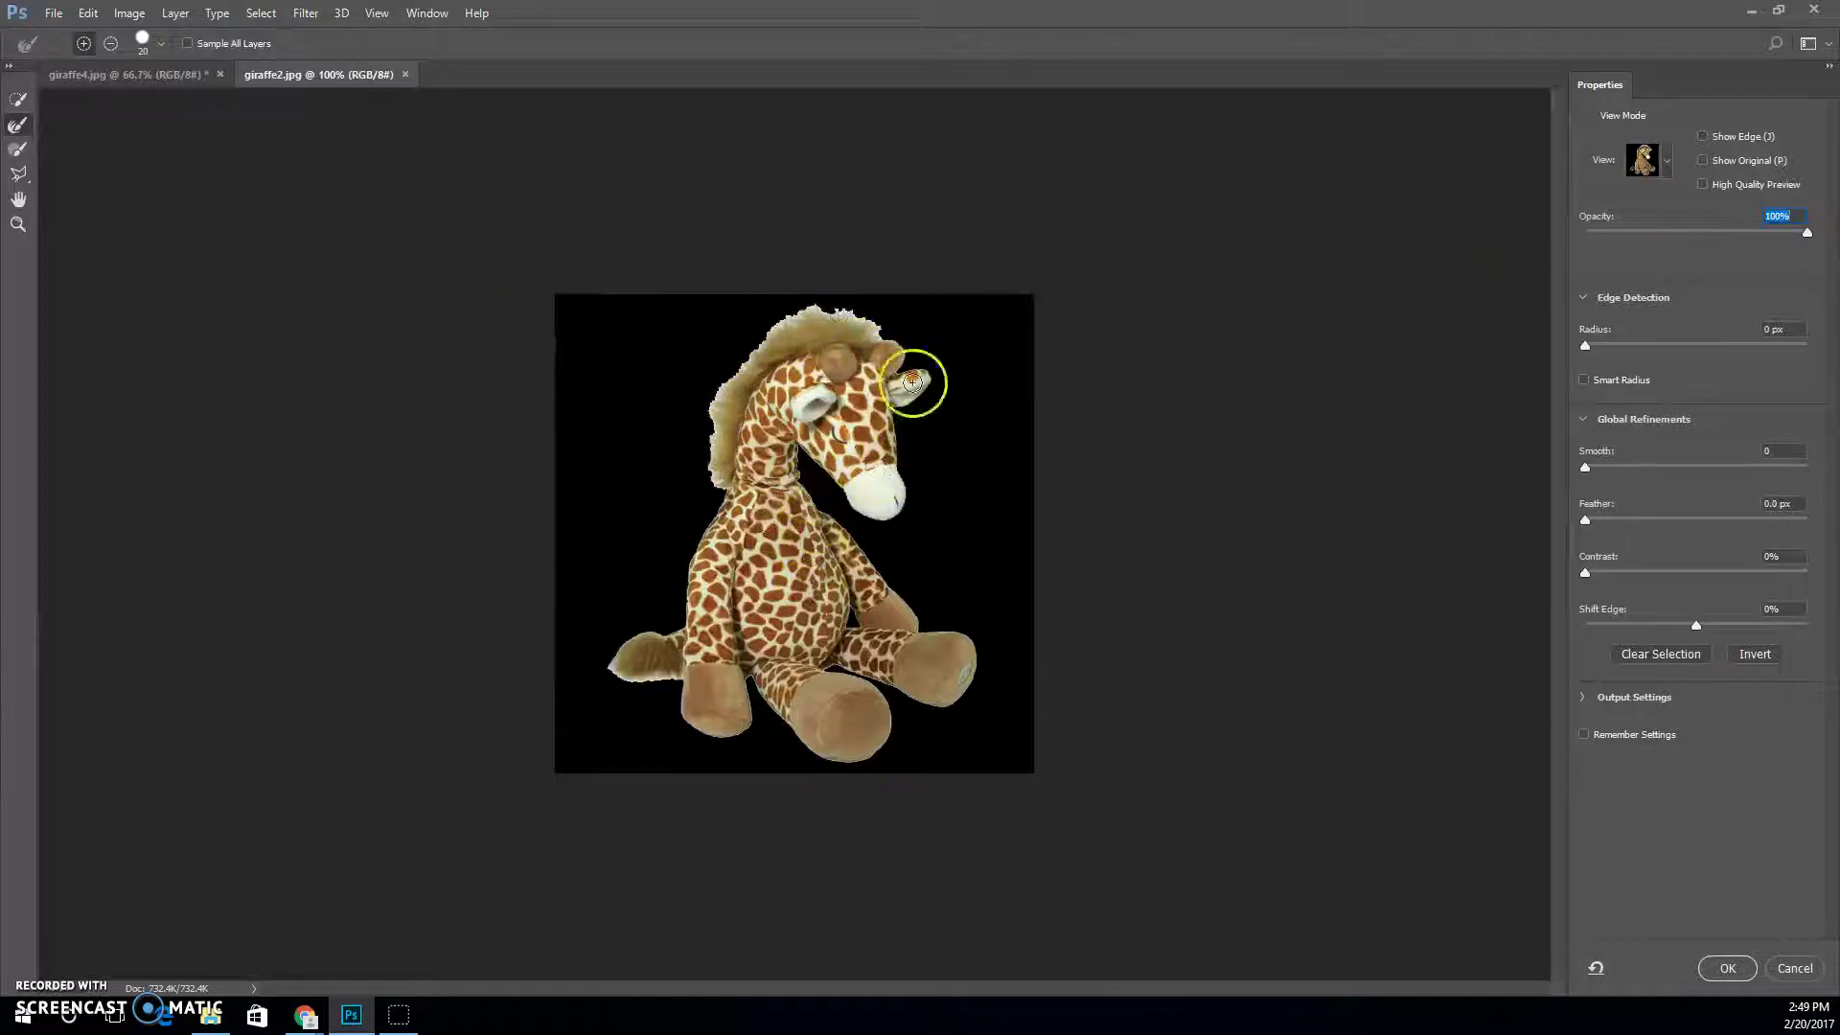
# - Set the edge detection radius to 1 px with Smart Radius off
pyautogui.click(1585, 298)
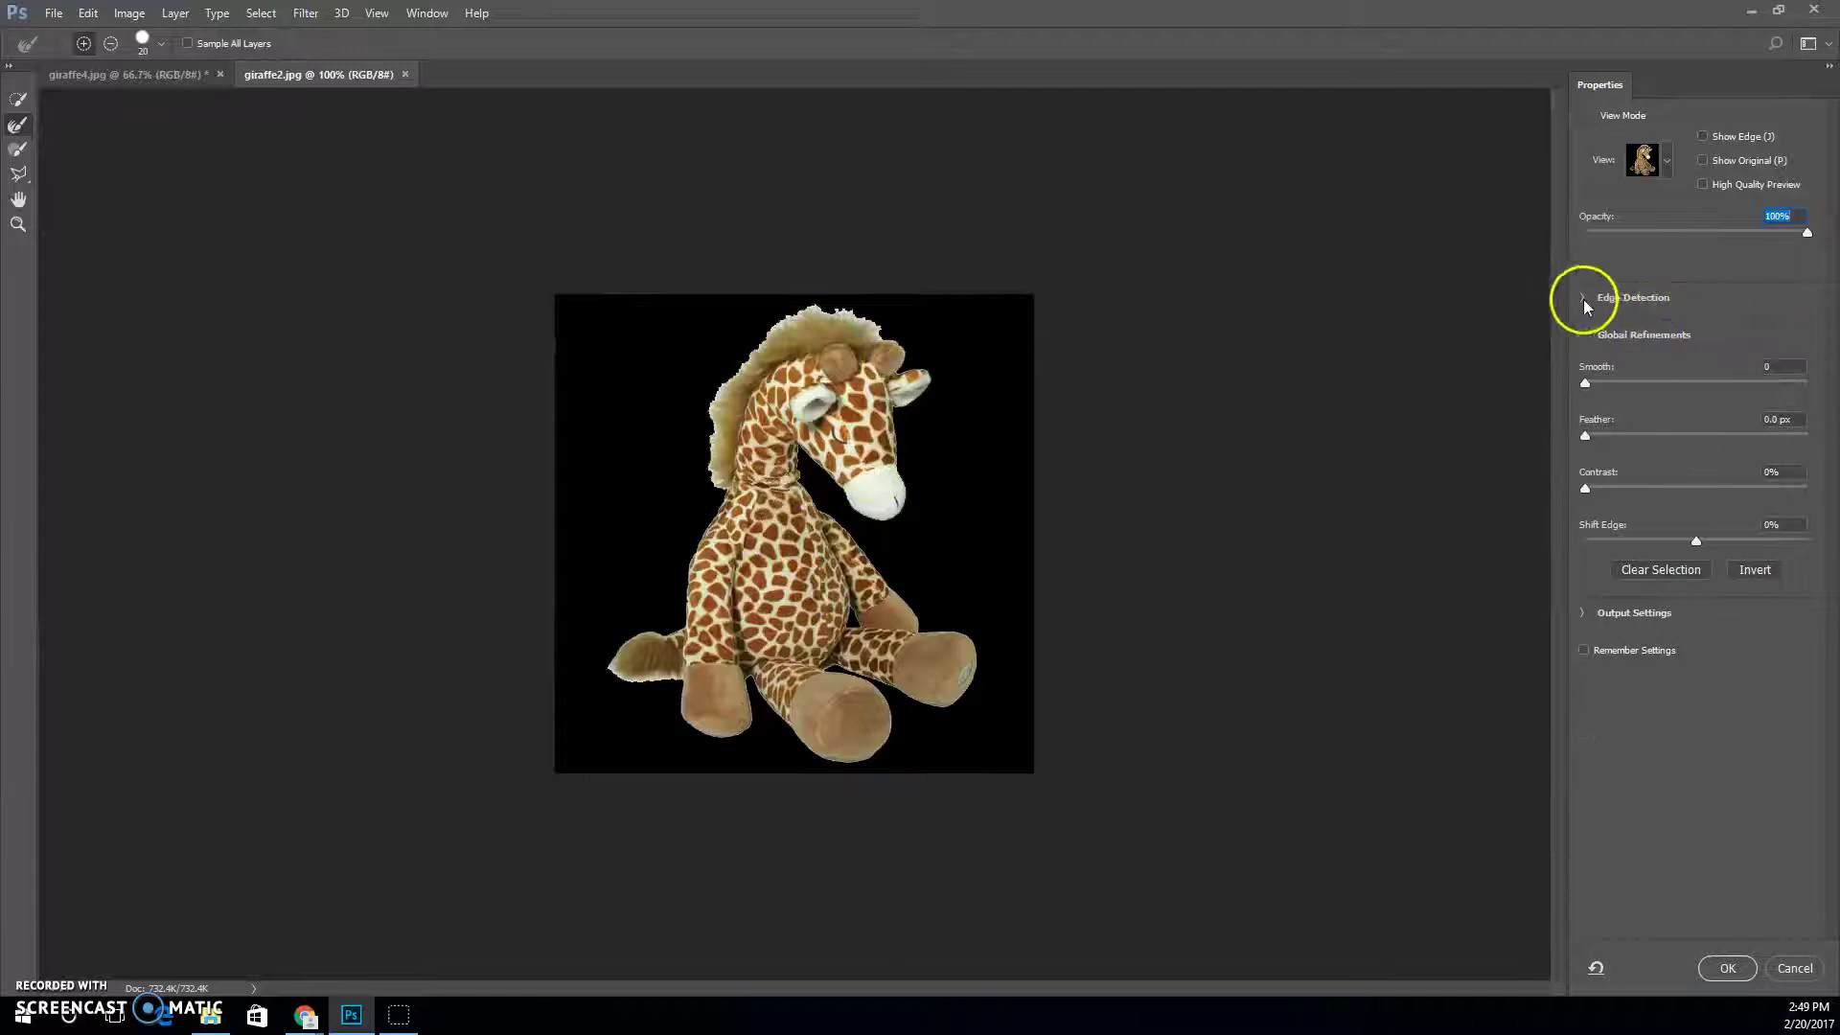
pyautogui.click(1583, 299)
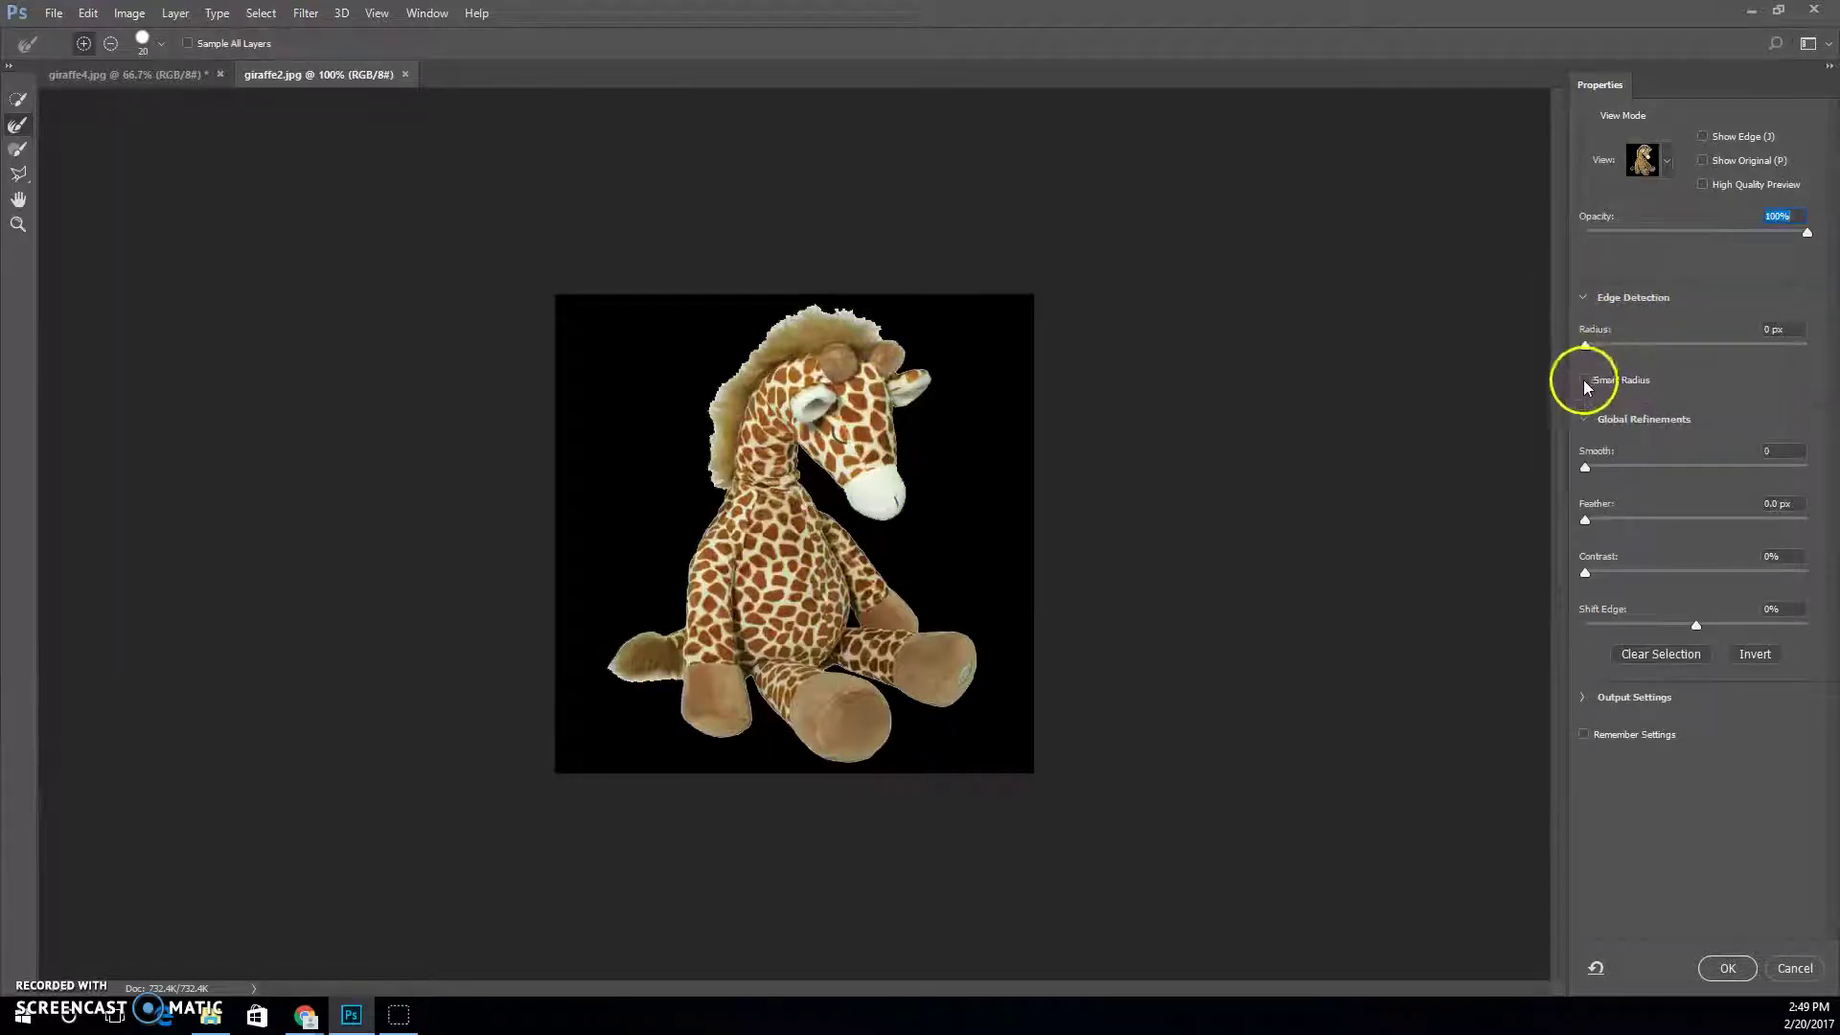
pyautogui.moveTo(1584, 345)
pyautogui.mouseDown()
pyautogui.moveTo(1627, 347)
pyautogui.moveTo(1591, 350)
pyautogui.mouseUp()
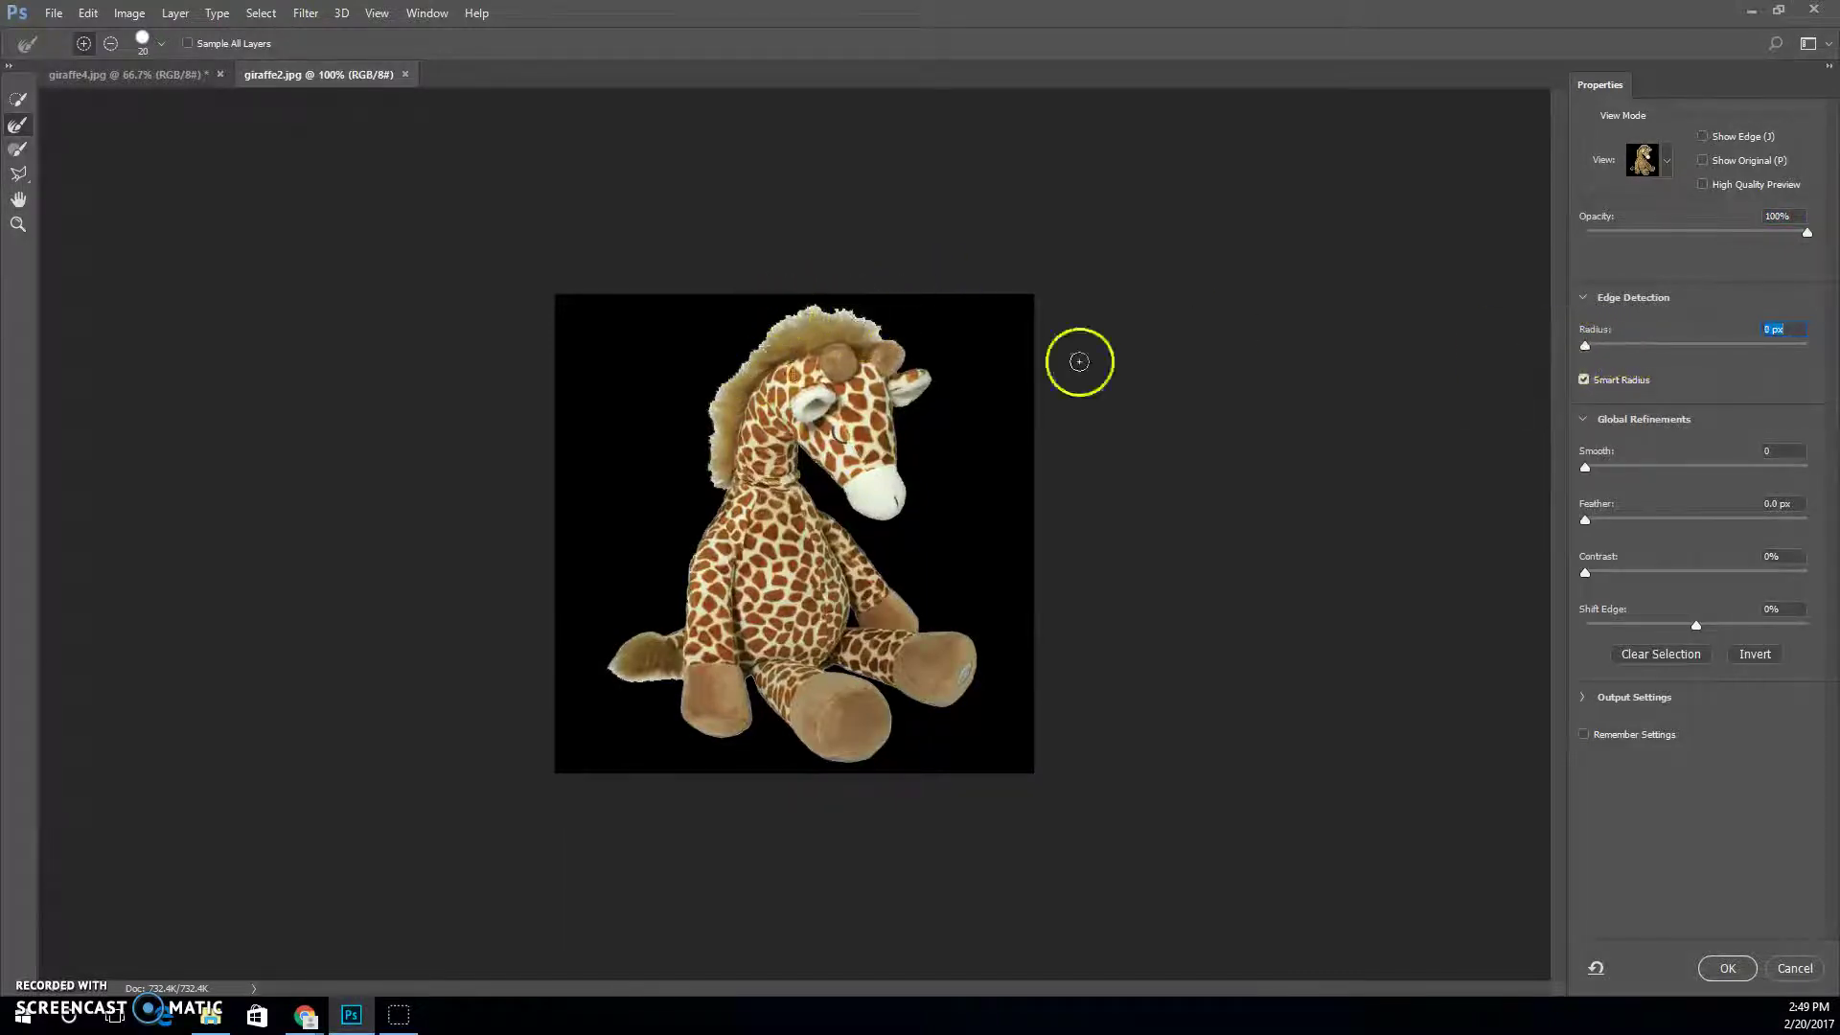
pyautogui.moveTo(1606, 349); pyautogui.dragTo(1629, 349)
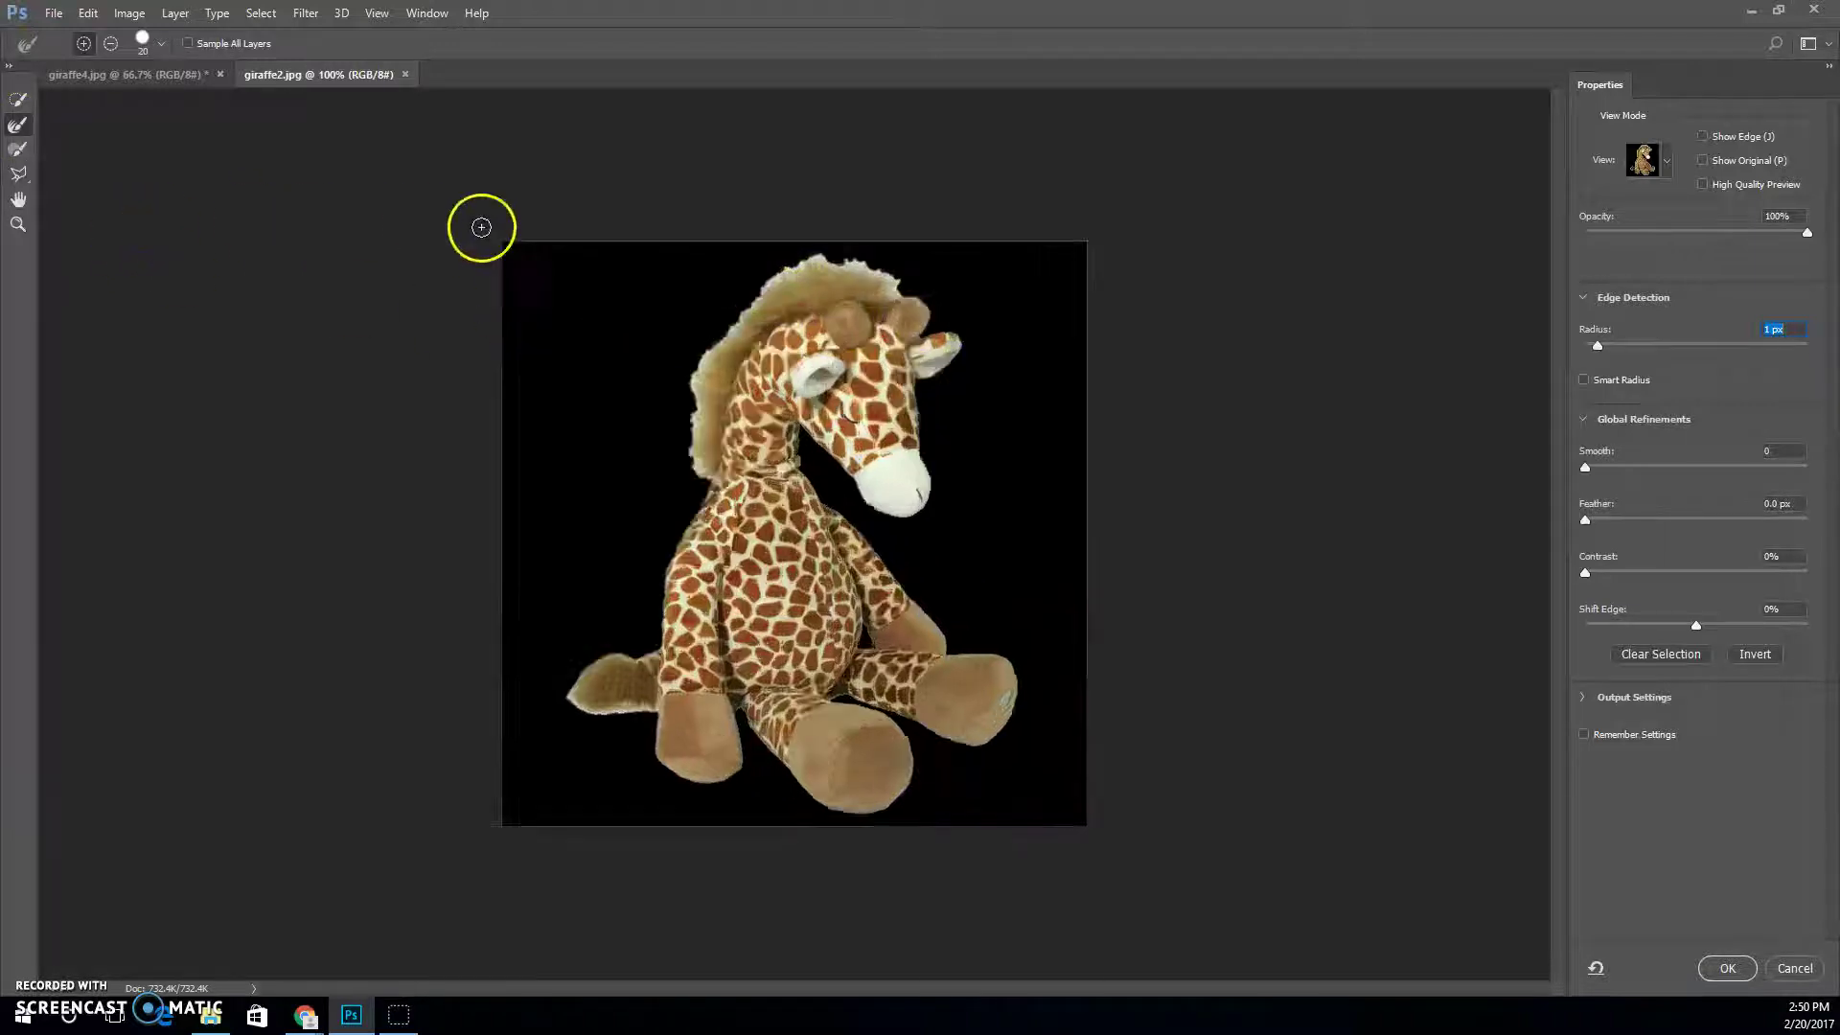
# - Refine the furry edge of the mane with the Refine Edge Brush, using the add mode and touching it up with the subtract mode
pyautogui.hotkey('ctrl', '+')
pyautogui.hotkey('ctrl', '+')
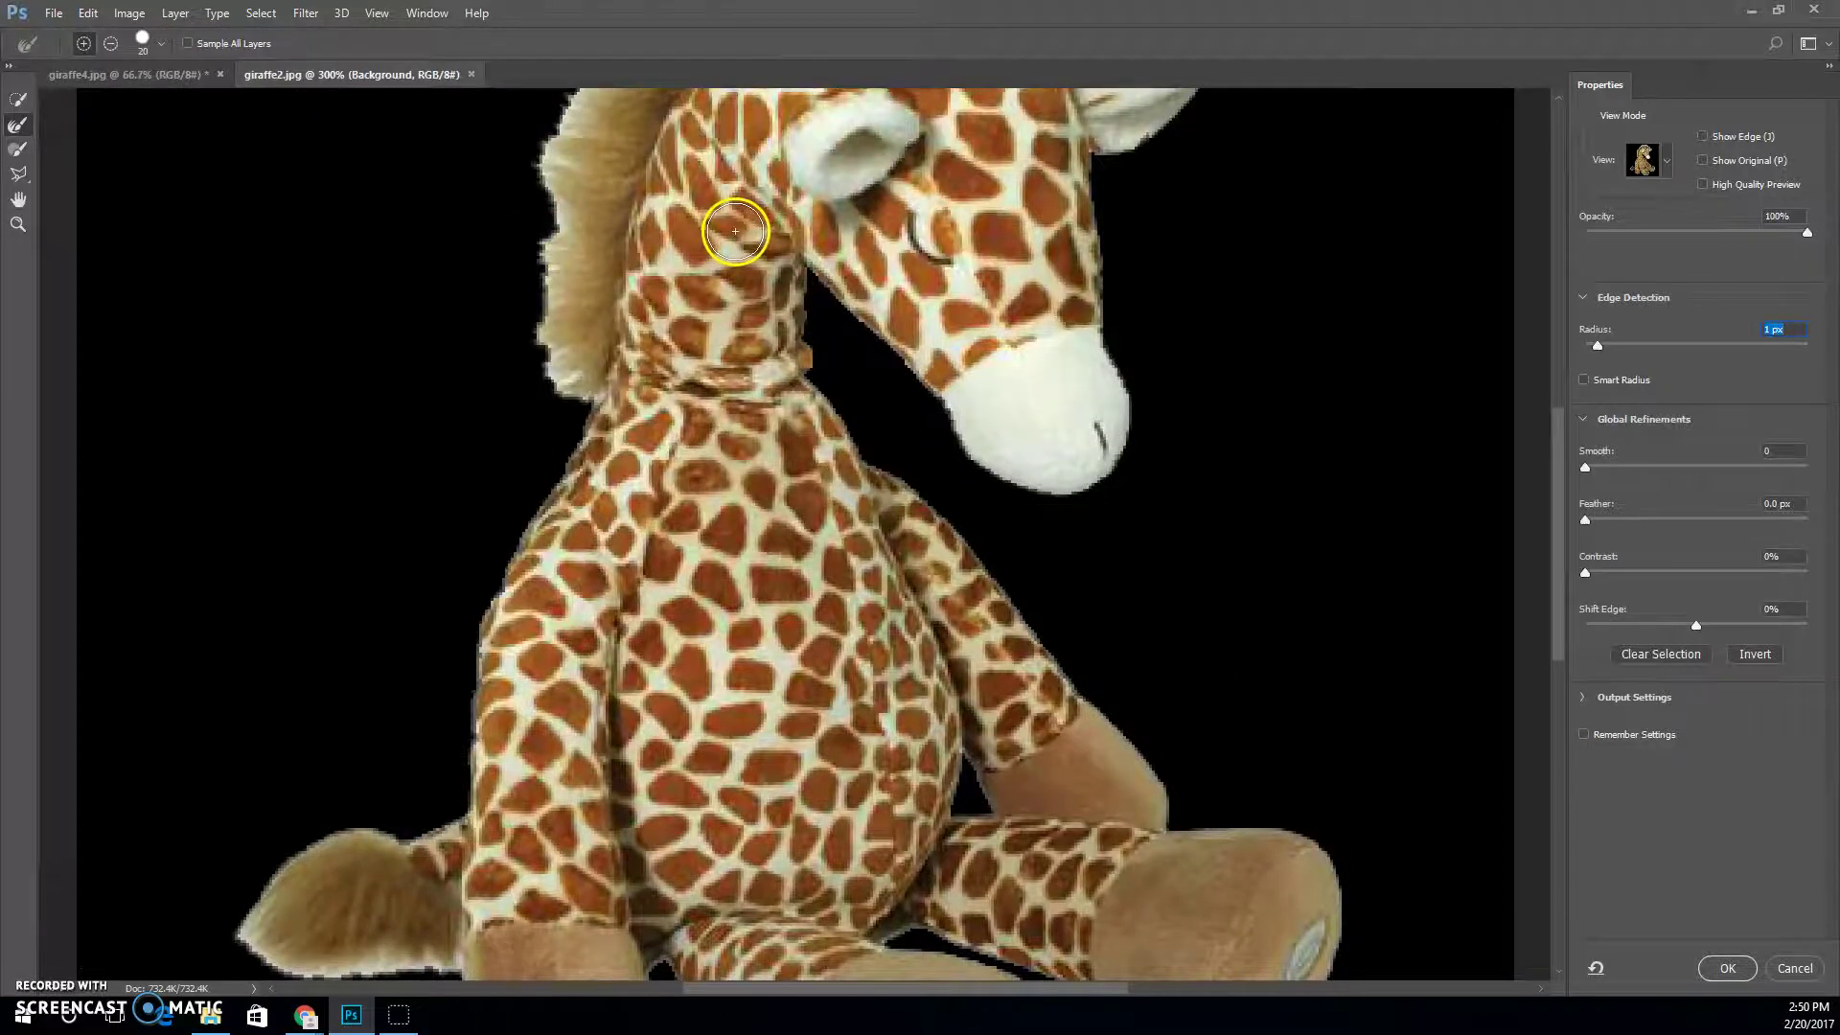
pyautogui.moveTo(740, 185); pyautogui.dragTo(535, 463)
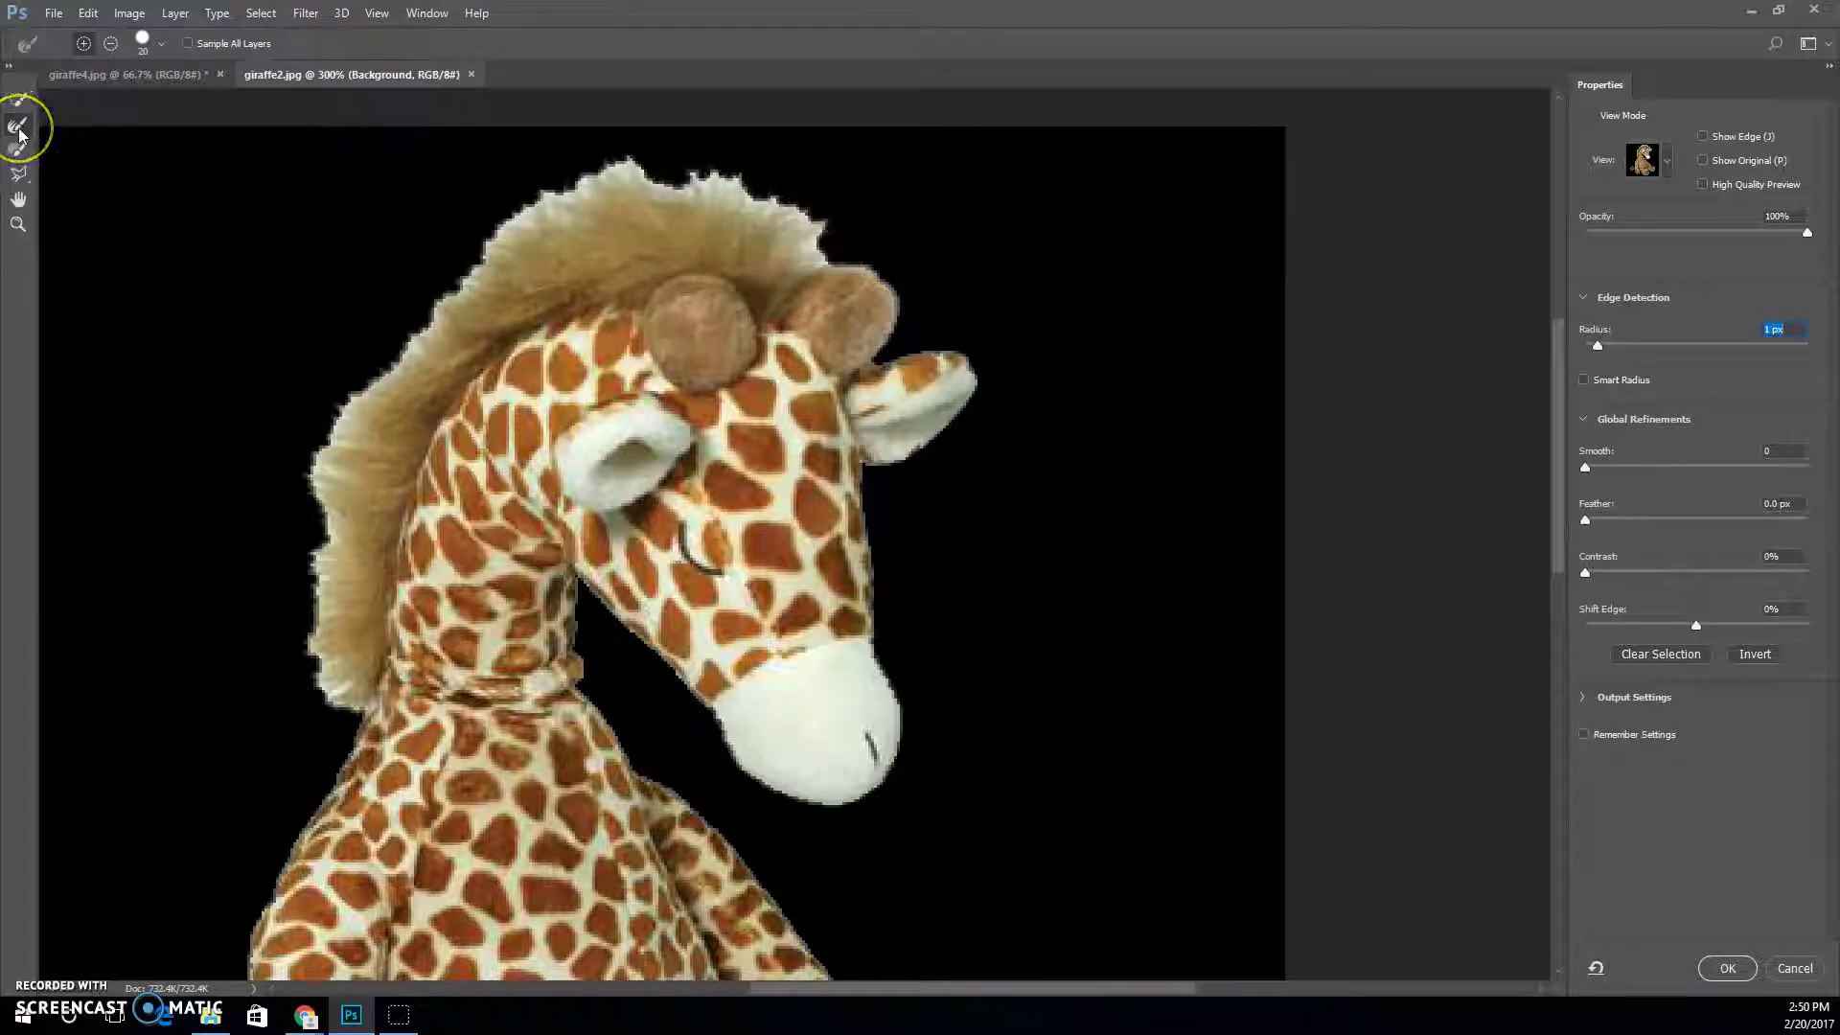
pyautogui.click(76, 46)
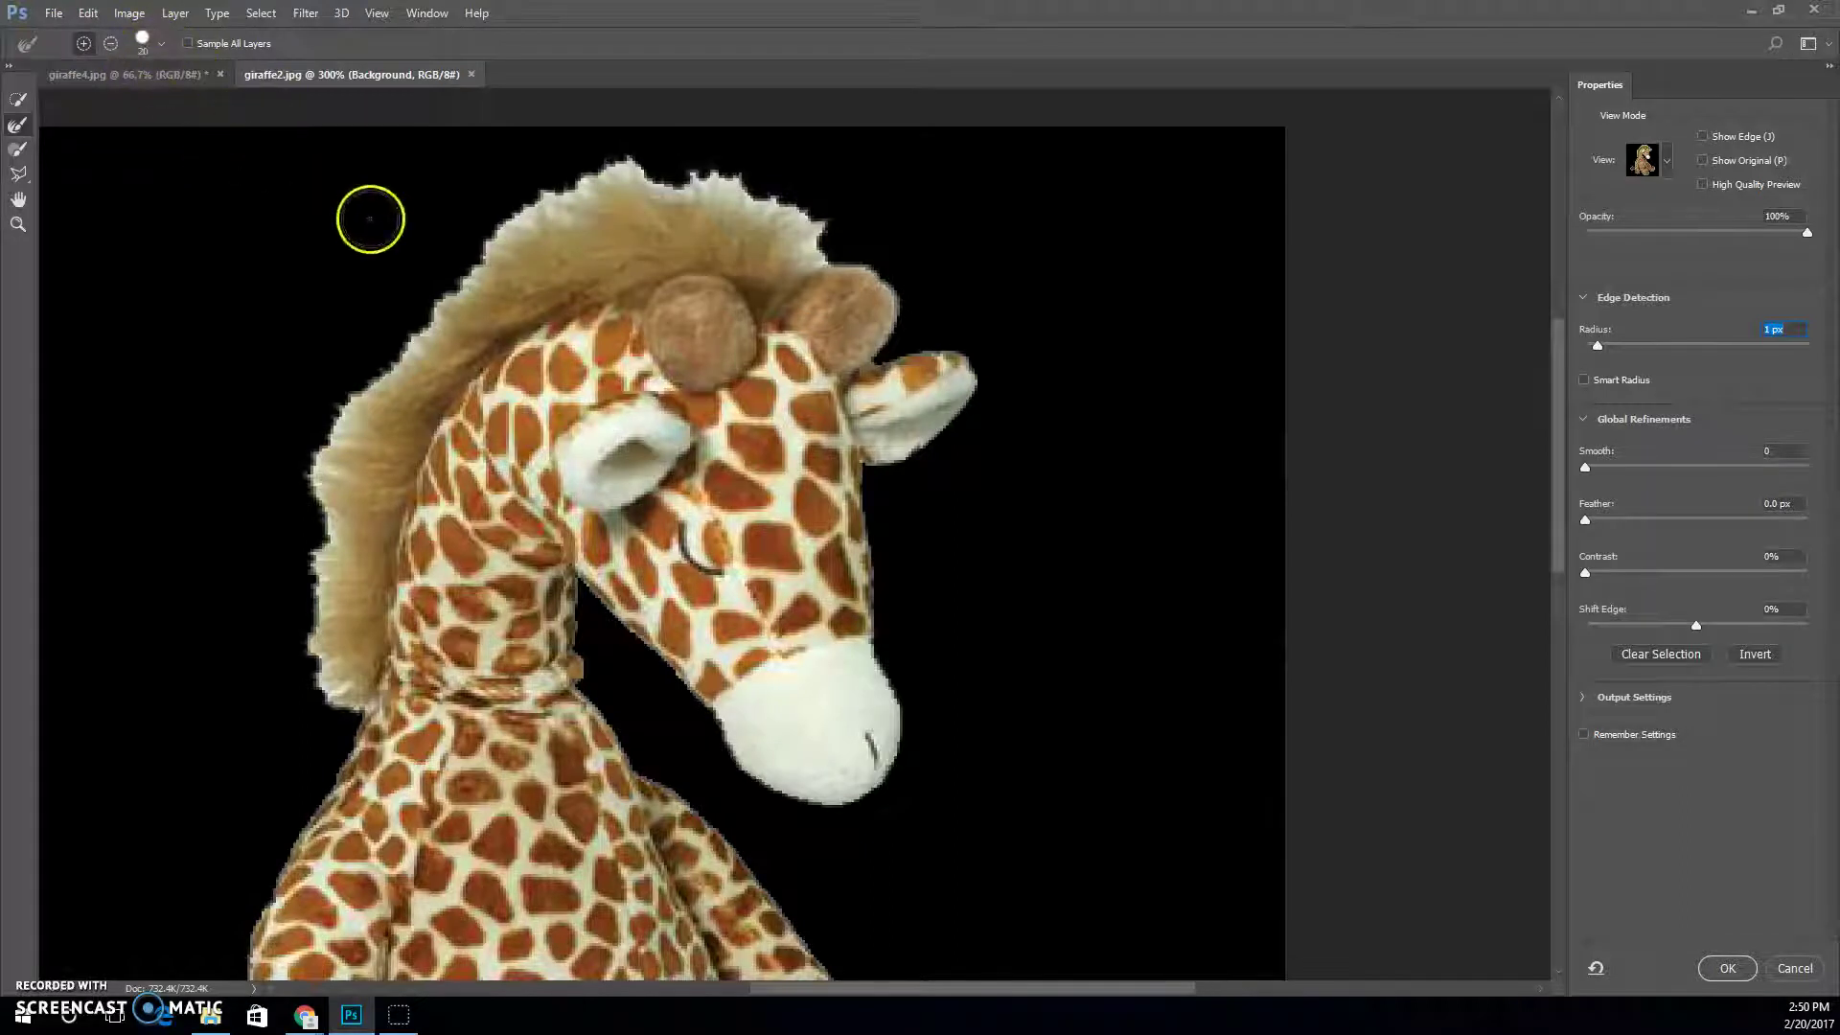
pyautogui.moveTo(513, 202)
pyautogui.mouseDown()
pyautogui.moveTo(725, 151)
pyautogui.moveTo(797, 165)
pyautogui.moveTo(868, 220)
pyautogui.moveTo(830, 224)
pyautogui.moveTo(725, 157)
pyautogui.moveTo(658, 155)
pyautogui.moveTo(574, 161)
pyautogui.moveTo(562, 189)
pyautogui.moveTo(492, 214)
pyautogui.moveTo(319, 434)
pyautogui.moveTo(333, 701)
pyautogui.moveTo(669, 128)
pyautogui.moveTo(602, 172)
pyautogui.moveTo(829, 231)
pyautogui.moveTo(1023, 192)
pyautogui.moveTo(914, 209)
pyautogui.moveTo(483, 188)
pyautogui.moveTo(510, 218)
pyautogui.moveTo(552, 203)
pyautogui.moveTo(357, 359)
pyautogui.moveTo(314, 433)
pyautogui.moveTo(300, 541)
pyautogui.moveTo(337, 388)
pyautogui.moveTo(289, 655)
pyautogui.moveTo(309, 691)
pyautogui.moveTo(353, 538)
pyautogui.moveTo(343, 498)
pyautogui.moveTo(293, 503)
pyautogui.moveTo(288, 607)
pyautogui.mouseUp()
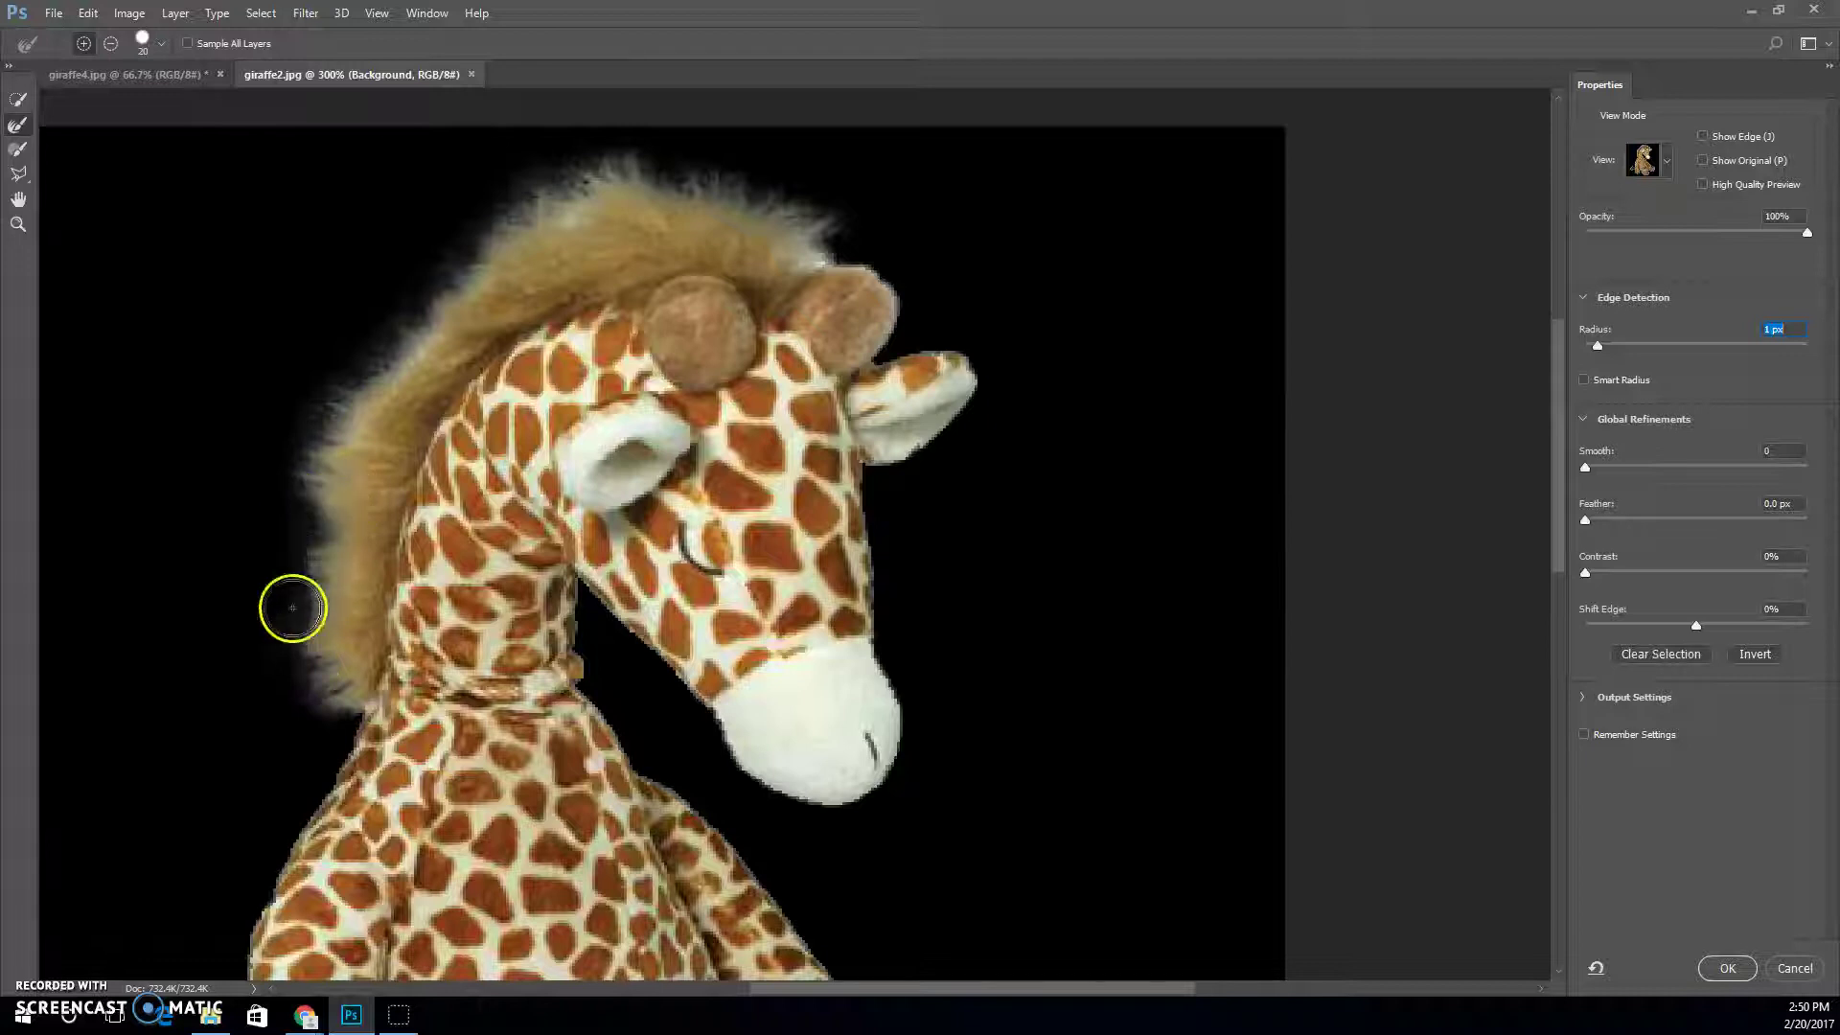
pyautogui.click(112, 43)
pyautogui.moveTo(263, 517)
pyautogui.mouseDown()
pyautogui.moveTo(275, 686)
pyautogui.moveTo(267, 451)
pyautogui.moveTo(394, 243)
pyautogui.moveTo(480, 189)
pyautogui.moveTo(696, 140)
pyautogui.moveTo(895, 189)
pyautogui.moveTo(731, 185)
pyautogui.moveTo(674, 205)
pyautogui.mouseUp()
pyautogui.click(85, 44)
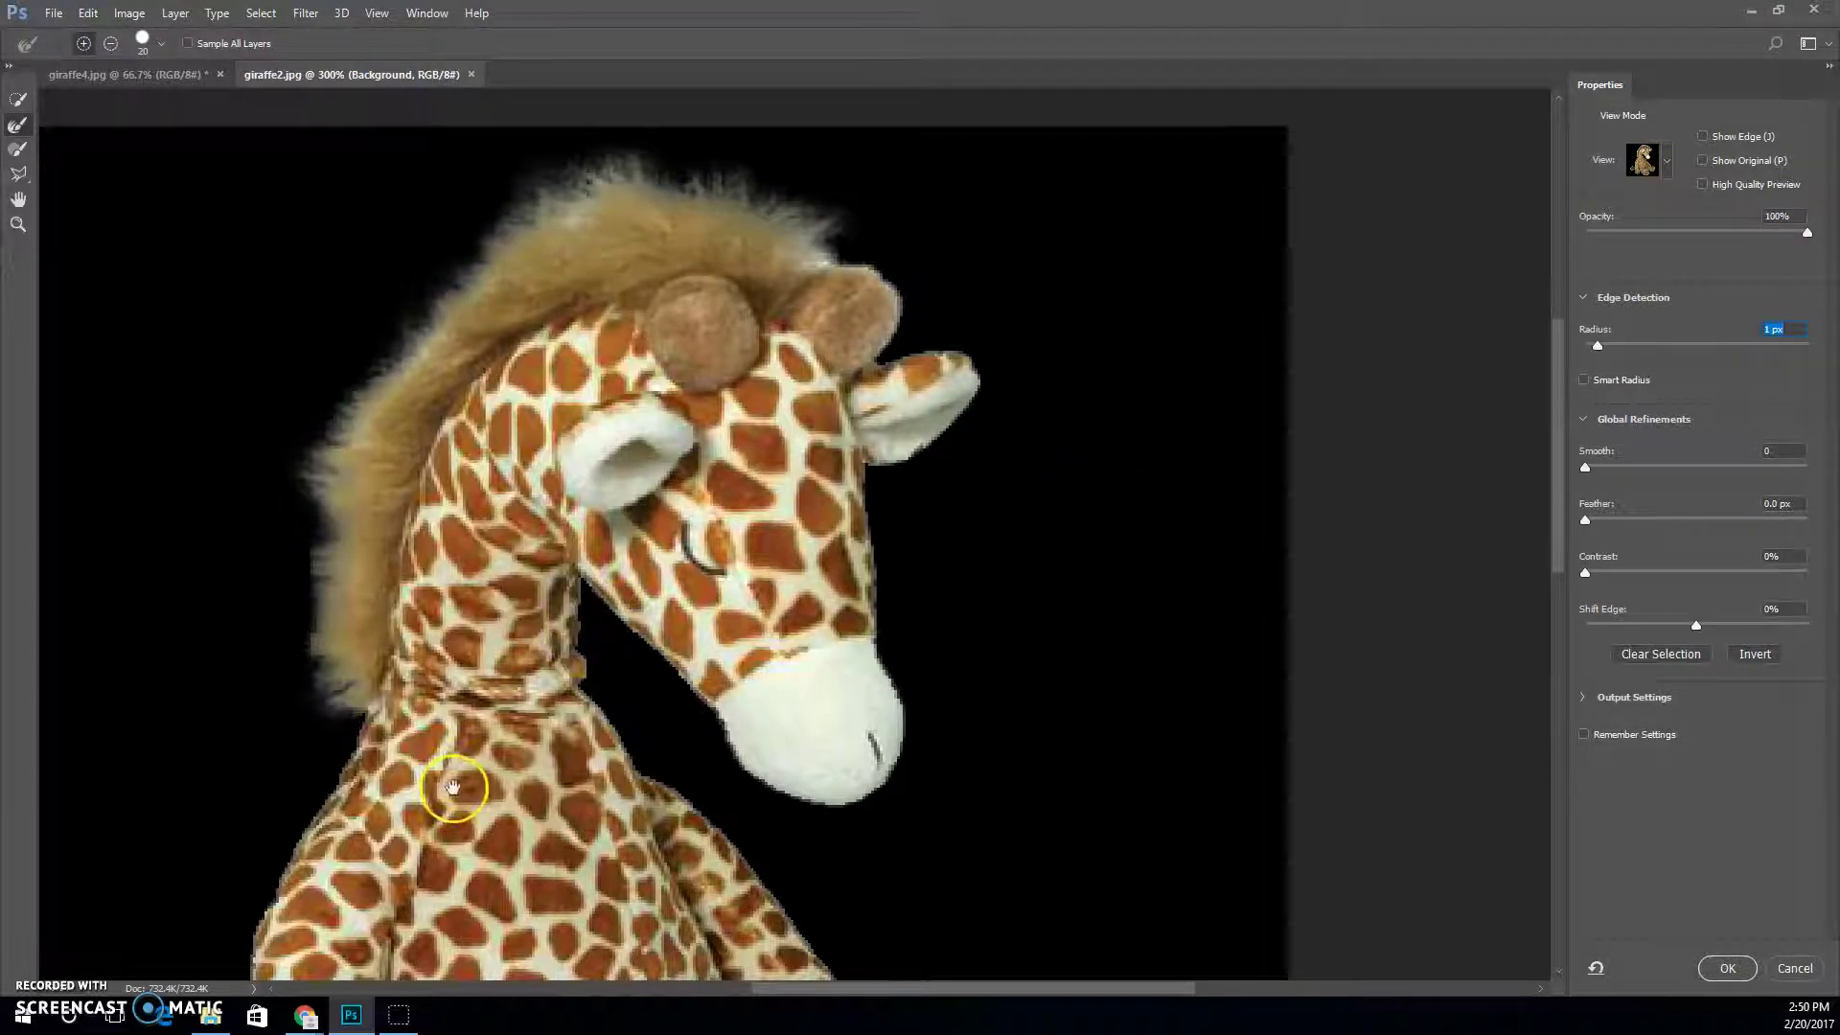
# - Refine the furry edge around the tail with the Refine Edge Brush, and apply the refined selection
pyautogui.moveTo(451, 780); pyautogui.dragTo(587, 555)
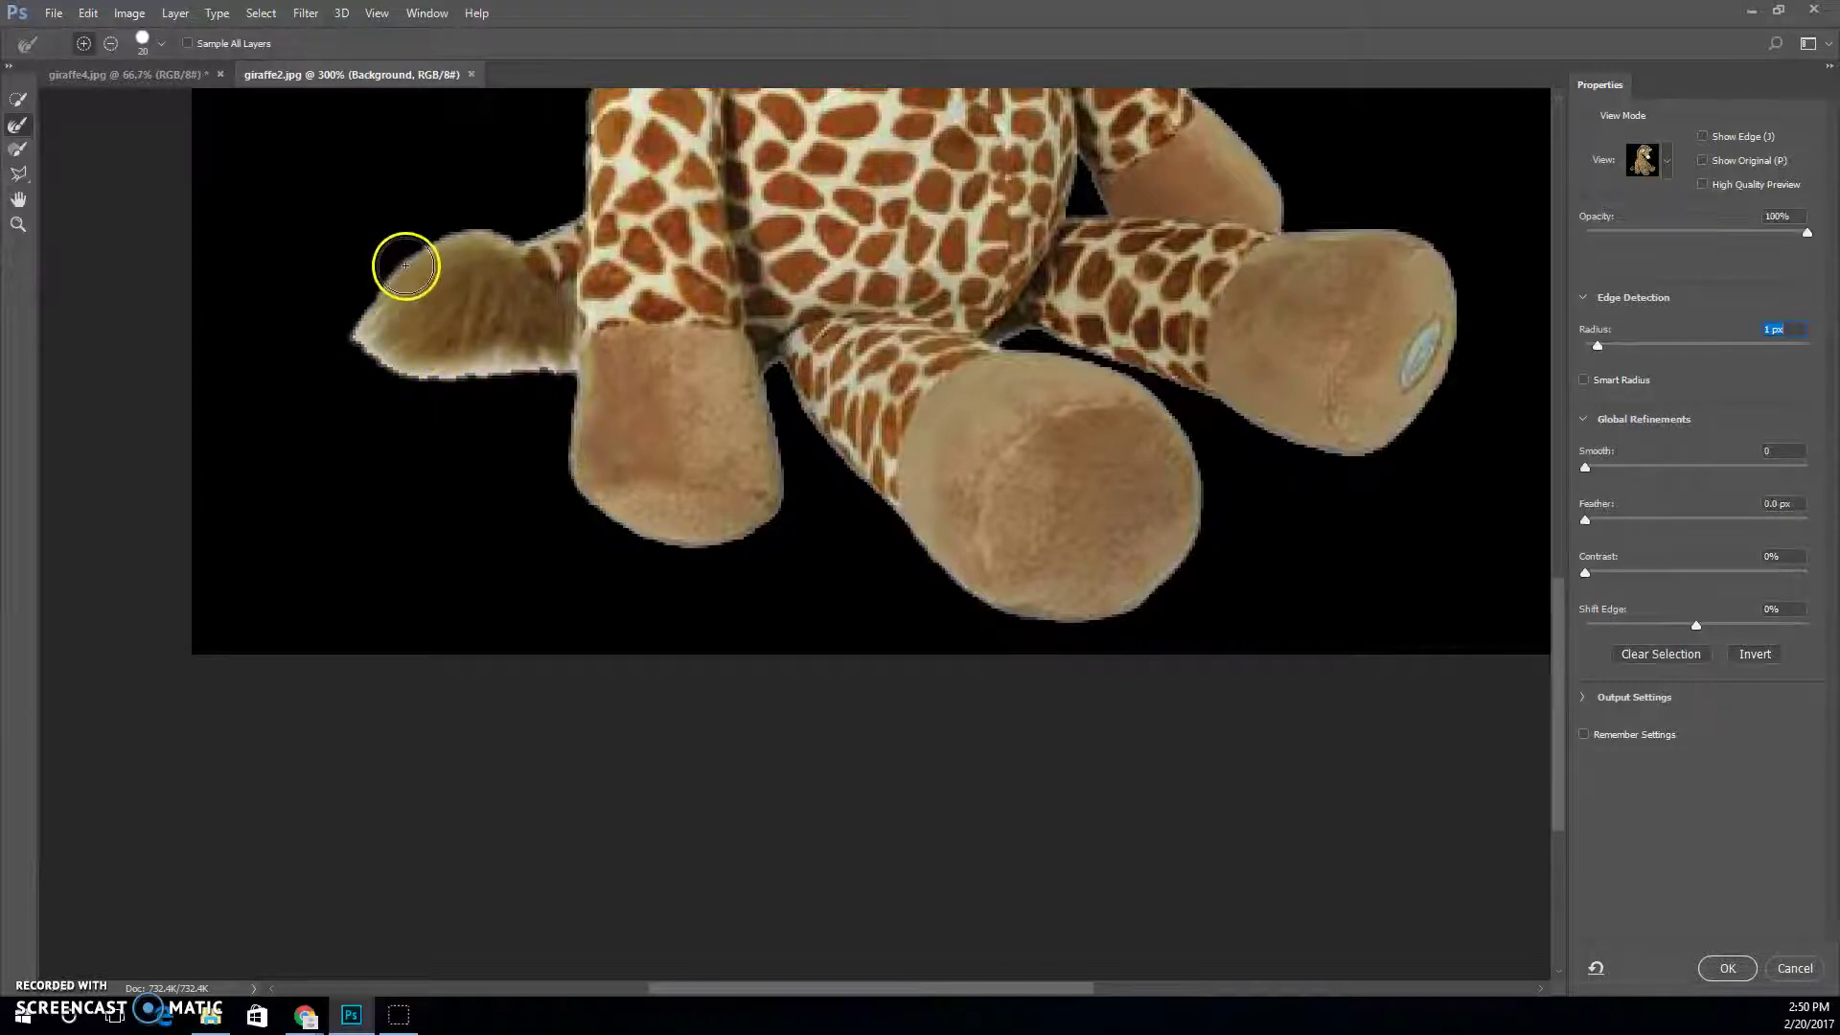
pyautogui.moveTo(407, 264)
pyautogui.mouseDown()
pyautogui.moveTo(370, 333)
pyautogui.moveTo(435, 370)
pyautogui.moveTo(540, 351)
pyautogui.moveTo(439, 345)
pyautogui.moveTo(440, 233)
pyautogui.moveTo(487, 234)
pyautogui.mouseUp()
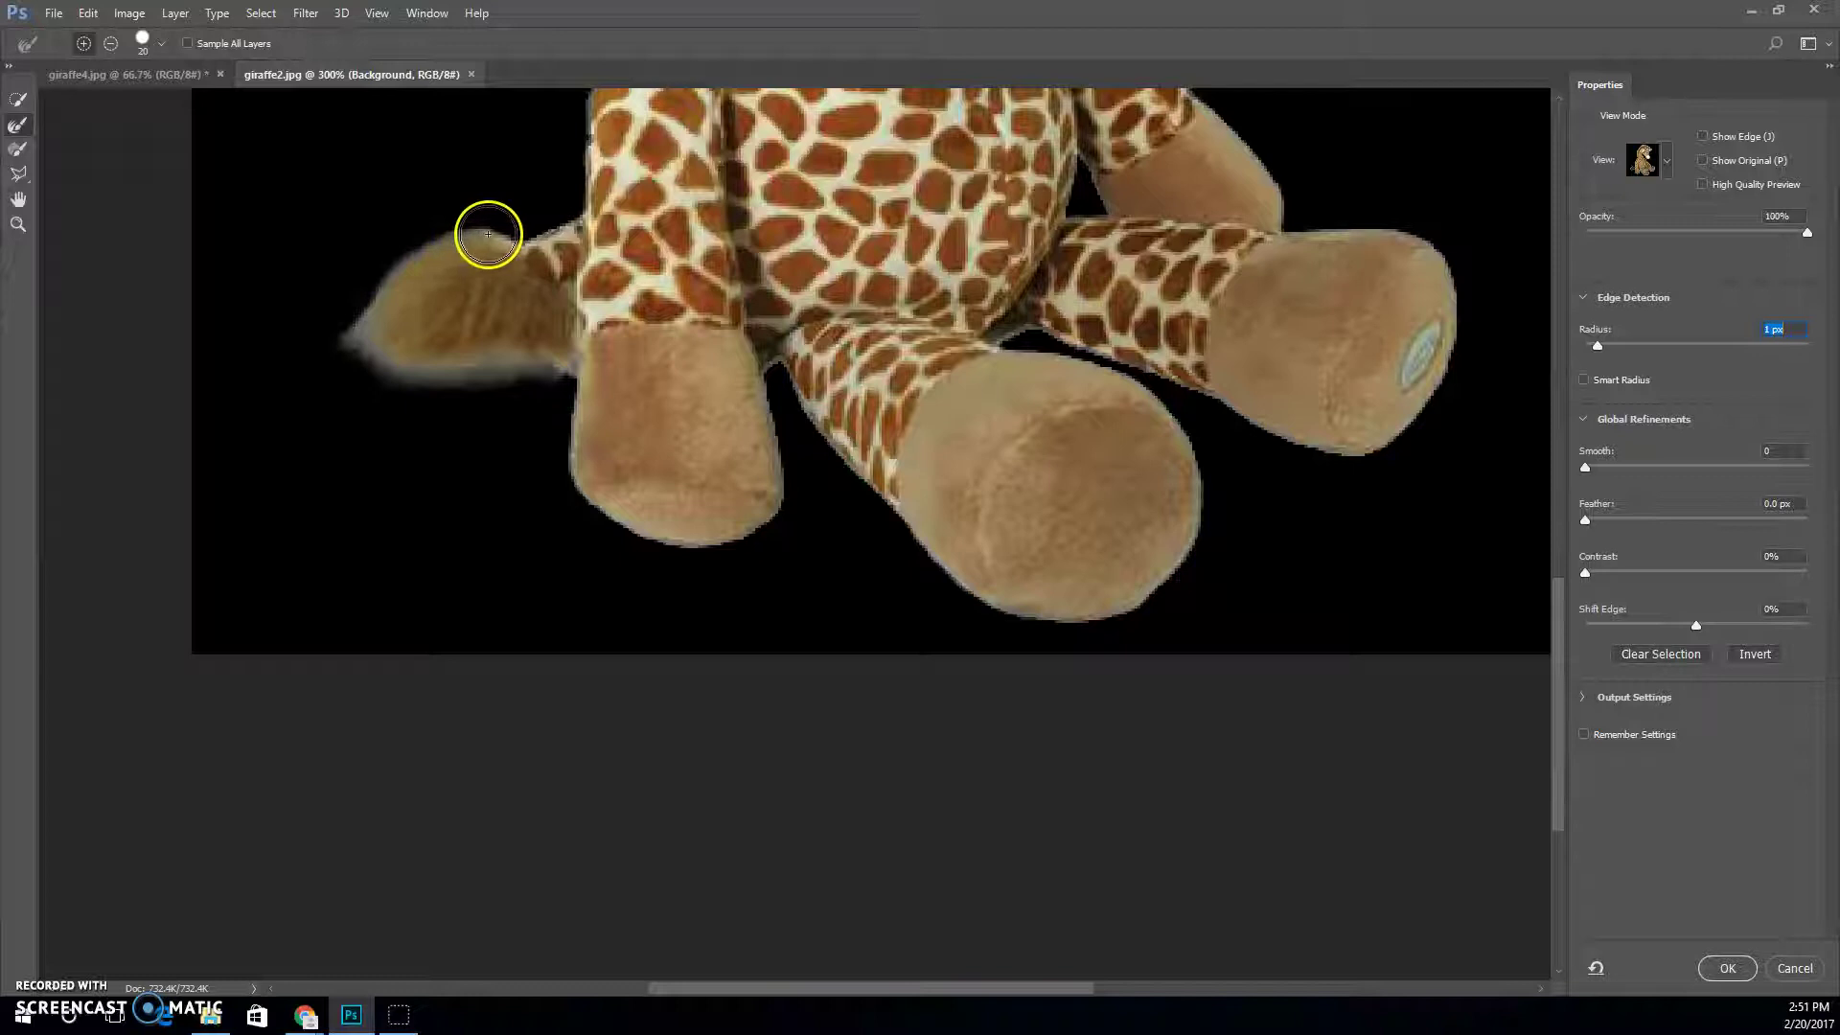
pyautogui.click(111, 43)
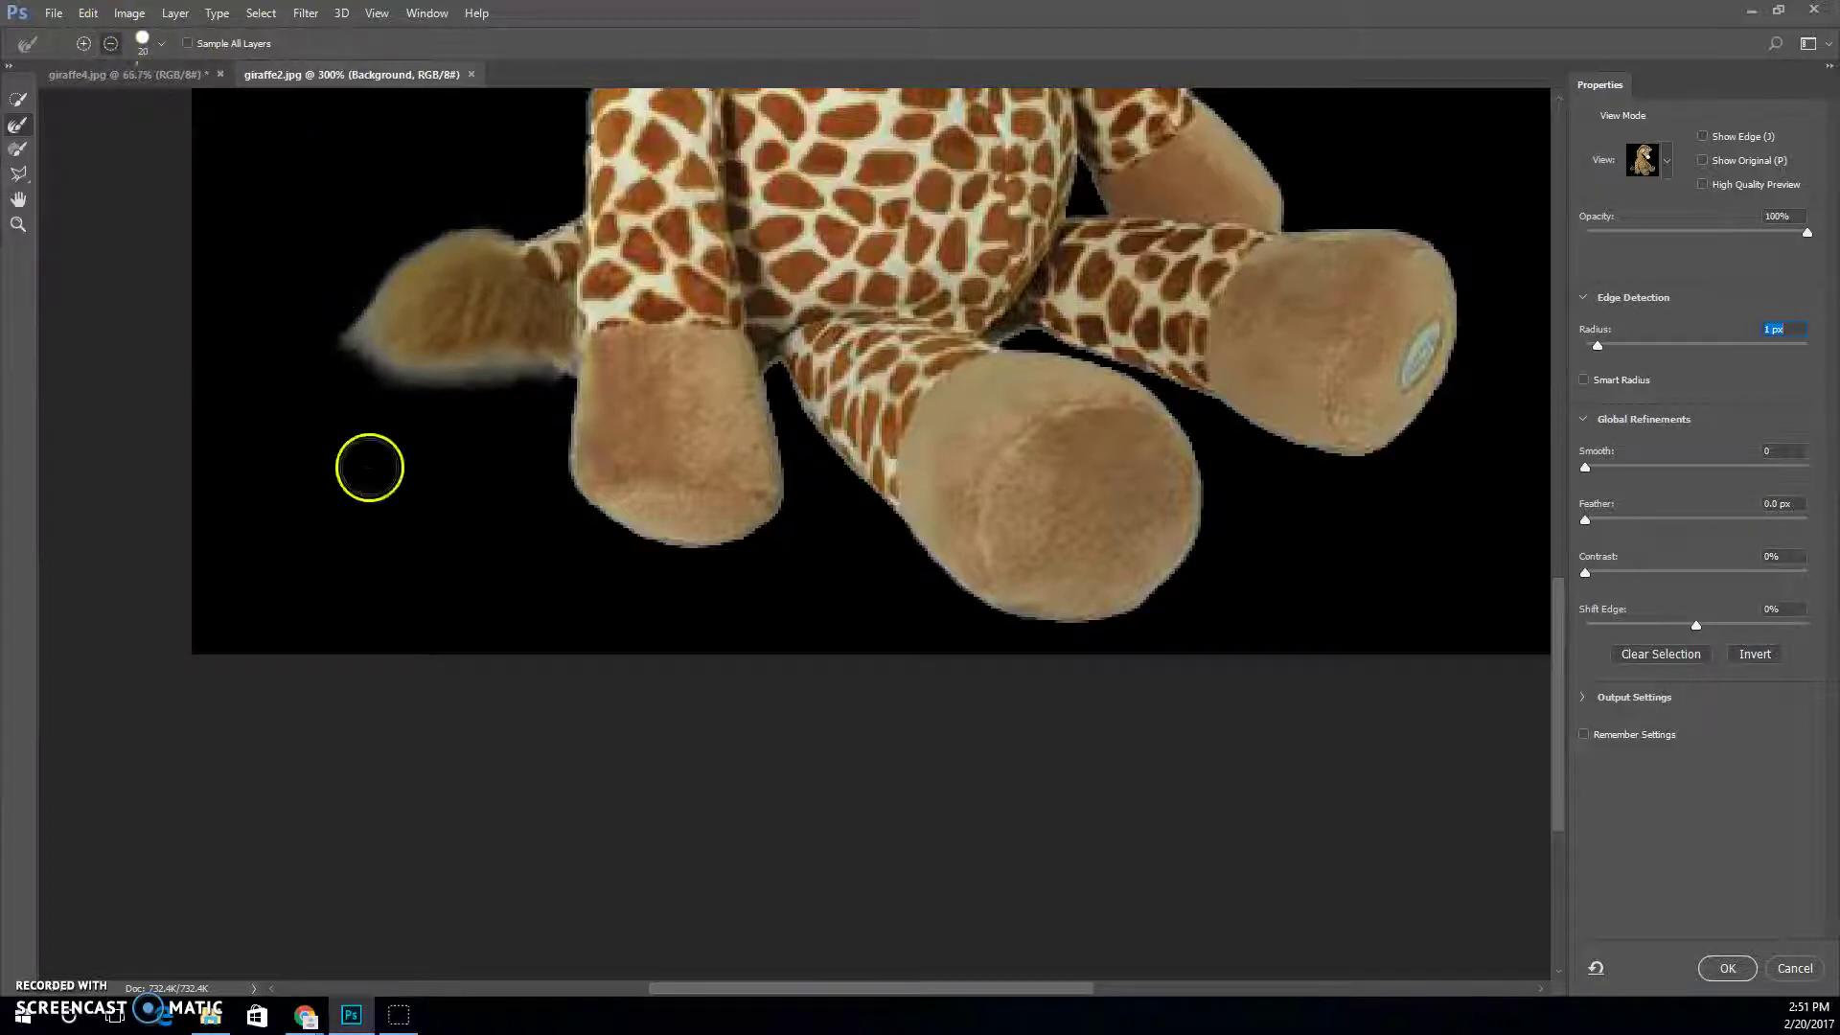
pyautogui.moveTo(519, 424)
pyautogui.mouseDown()
pyautogui.moveTo(414, 415)
pyautogui.moveTo(480, 403)
pyautogui.moveTo(360, 406)
pyautogui.mouseUp()
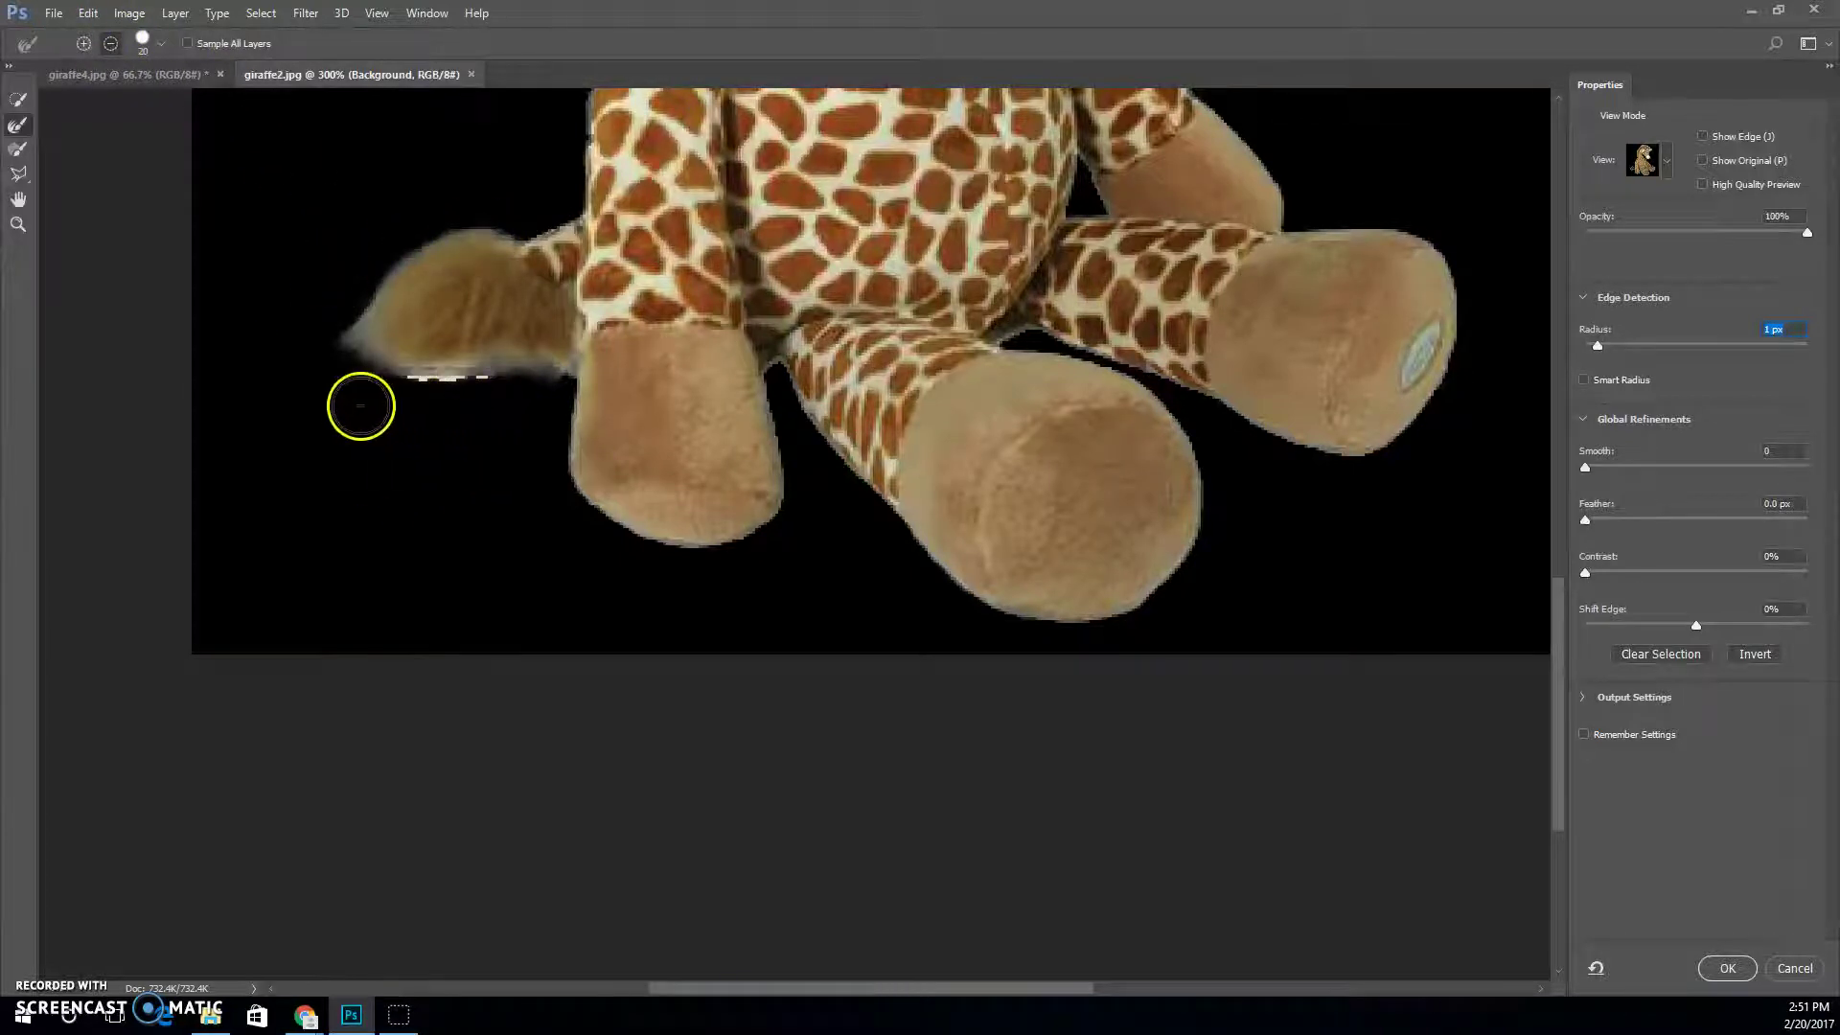
pyautogui.click(84, 43)
pyautogui.moveTo(366, 326)
pyautogui.mouseDown()
pyautogui.moveTo(455, 377)
pyautogui.moveTo(451, 354)
pyautogui.moveTo(426, 375)
pyautogui.moveTo(573, 367)
pyautogui.mouseUp()
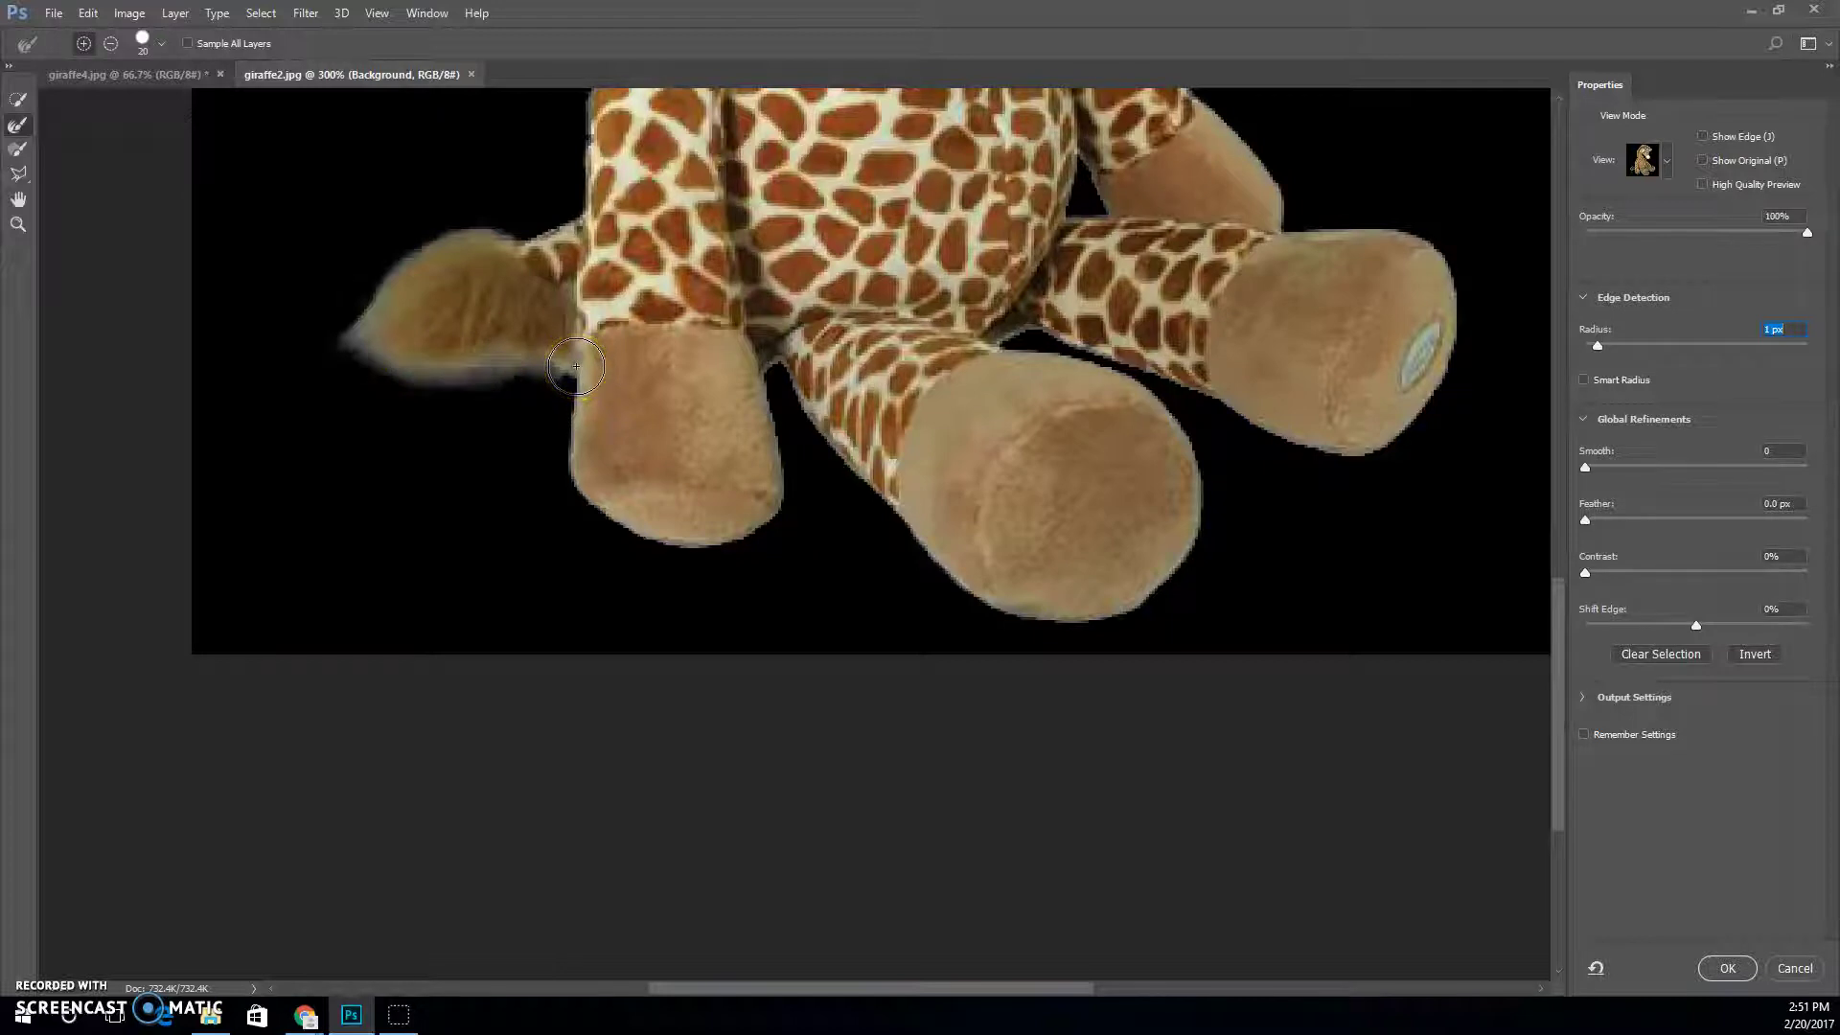
pyautogui.hotkey('ctrl', '1')
pyautogui.moveTo(872, 346)
pyautogui.mouseDown()
pyautogui.moveTo(967, 353)
pyautogui.moveTo(870, 347)
pyautogui.mouseUp()
pyautogui.click(1752, 969)
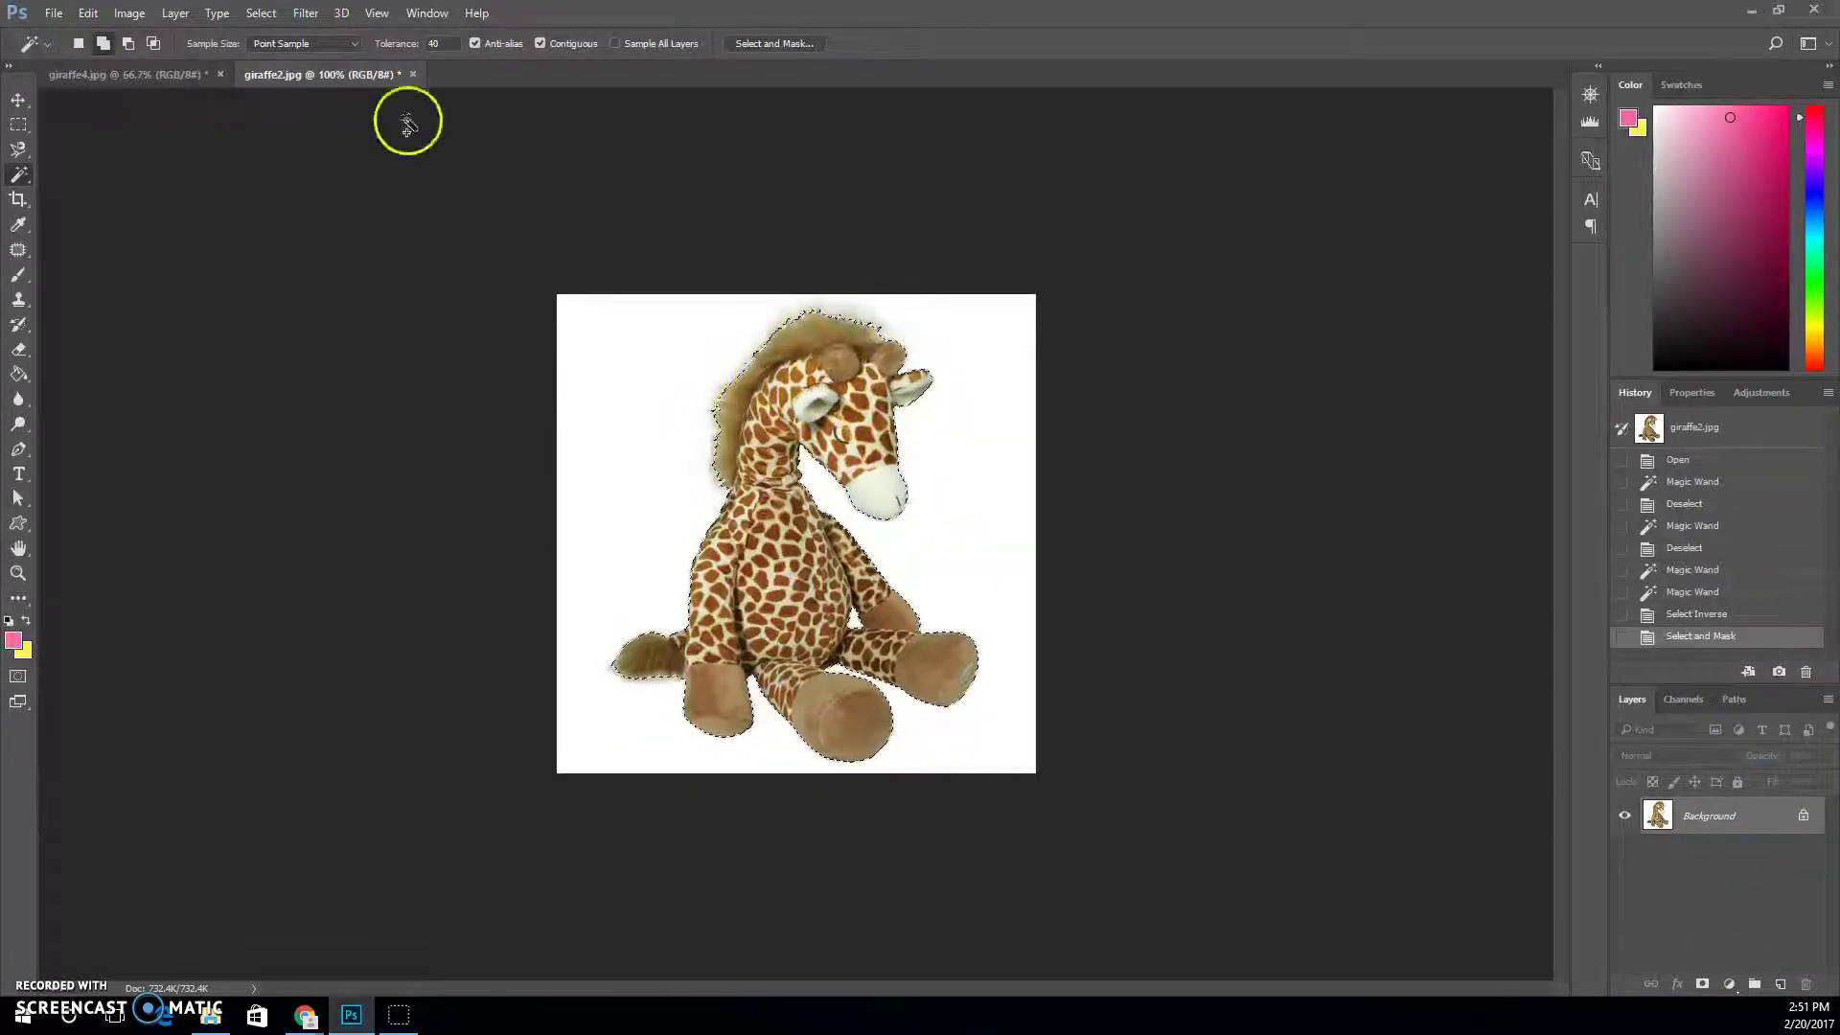
# - Create a new document from the Default Photoshop Size preset, 7 x 5 in at 300 ppi
pyautogui.click(55, 14)
pyautogui.click(71, 34)
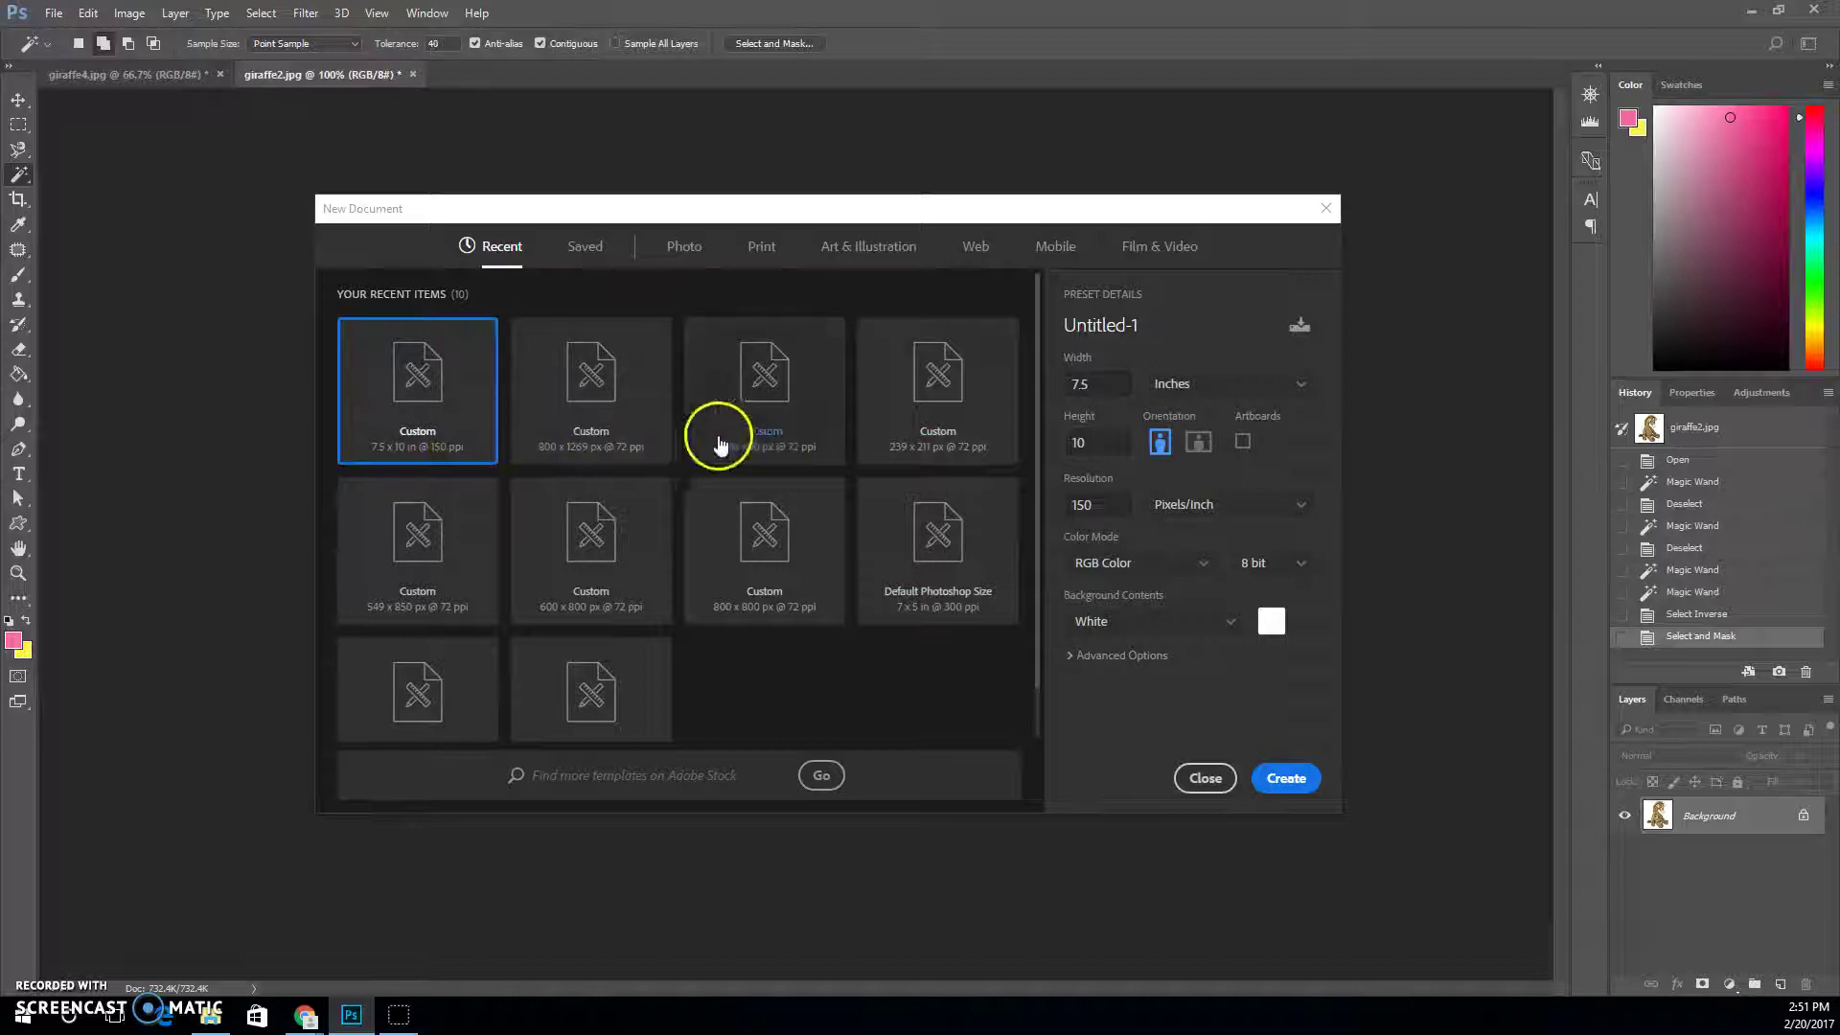
pyautogui.scroll(-1, 623, 600)
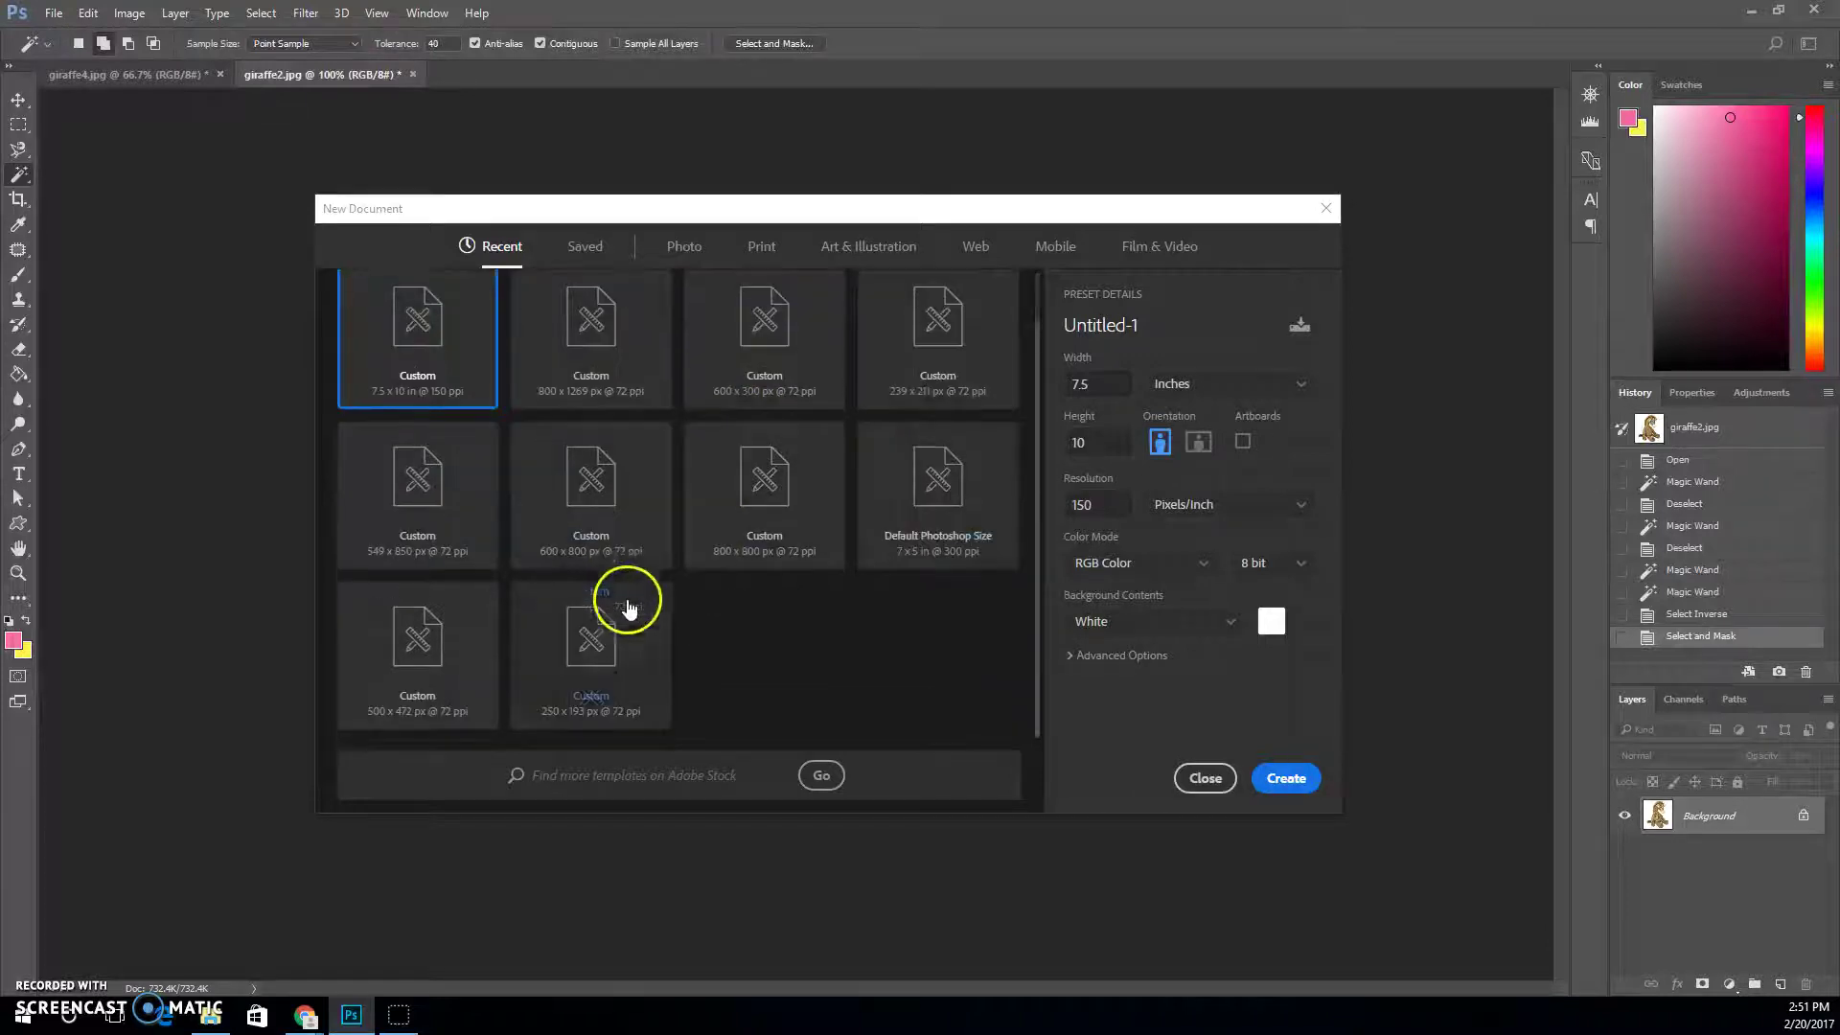
pyautogui.click(934, 548)
pyautogui.click(1286, 781)
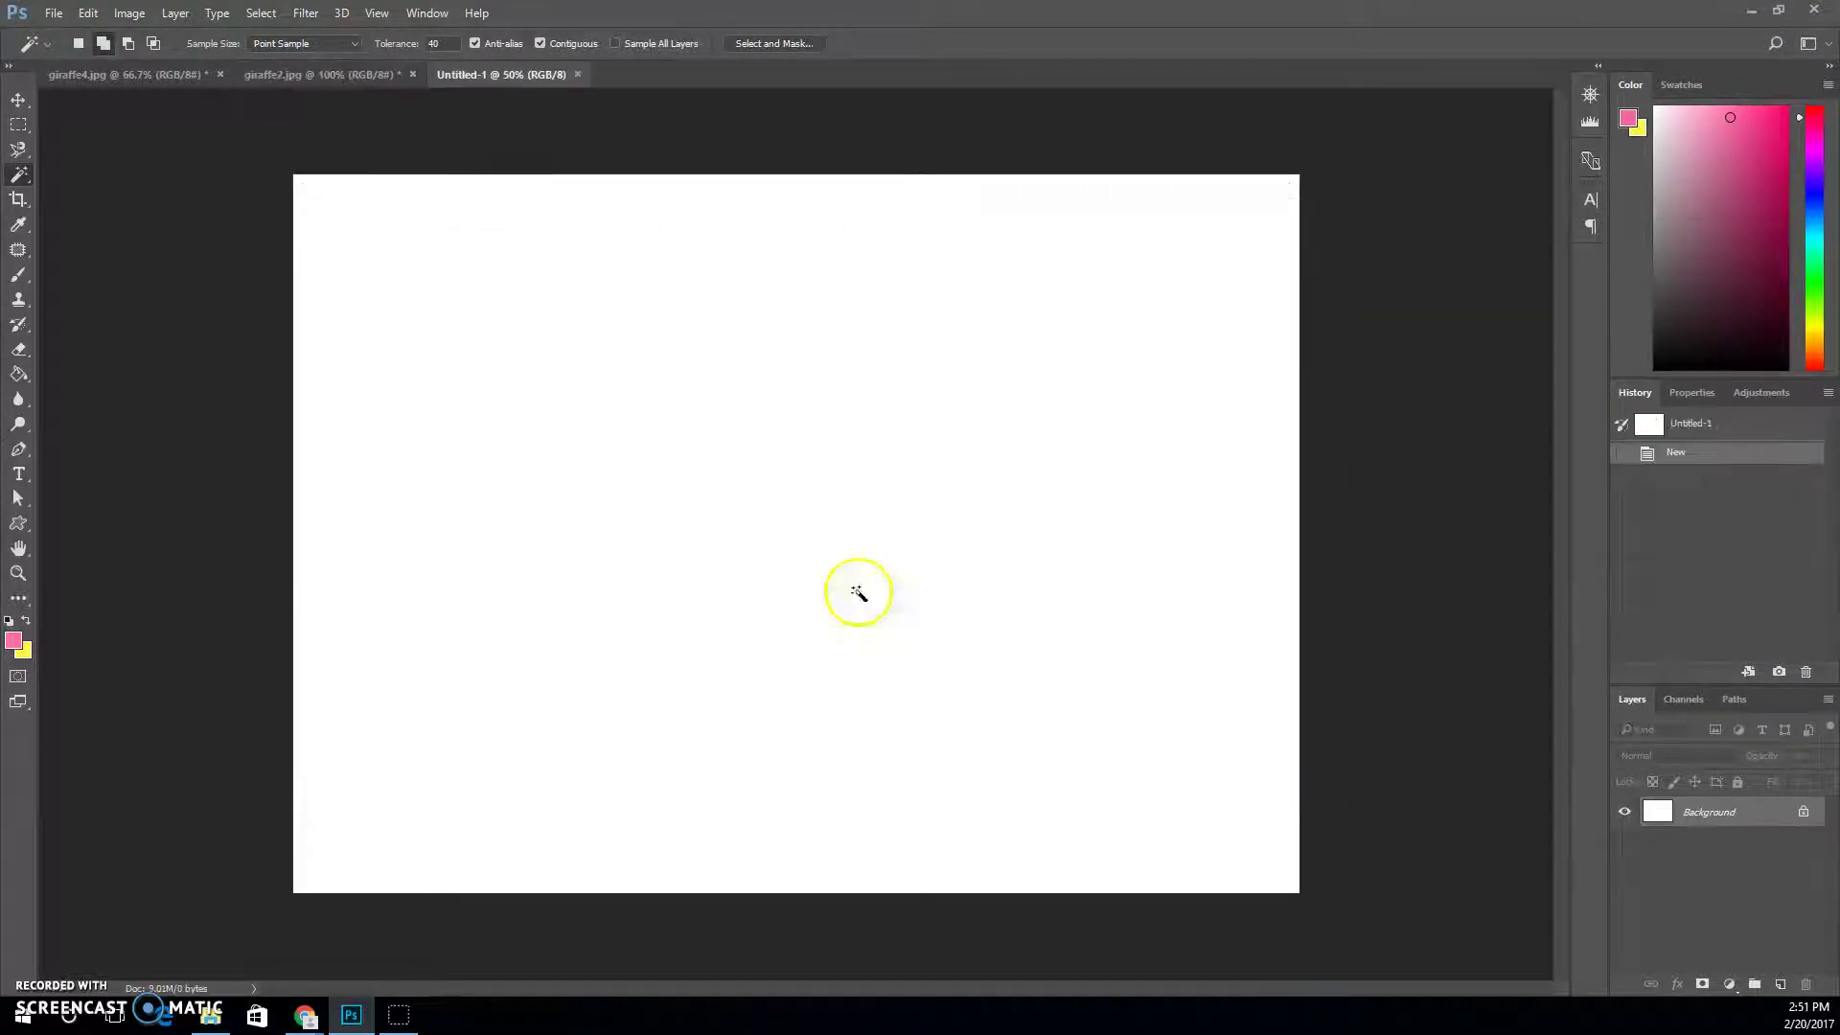
# - Fill the blank canvas with the first woven gray pattern using the Paint Bucket set to Pattern
pyautogui.click(18, 374)
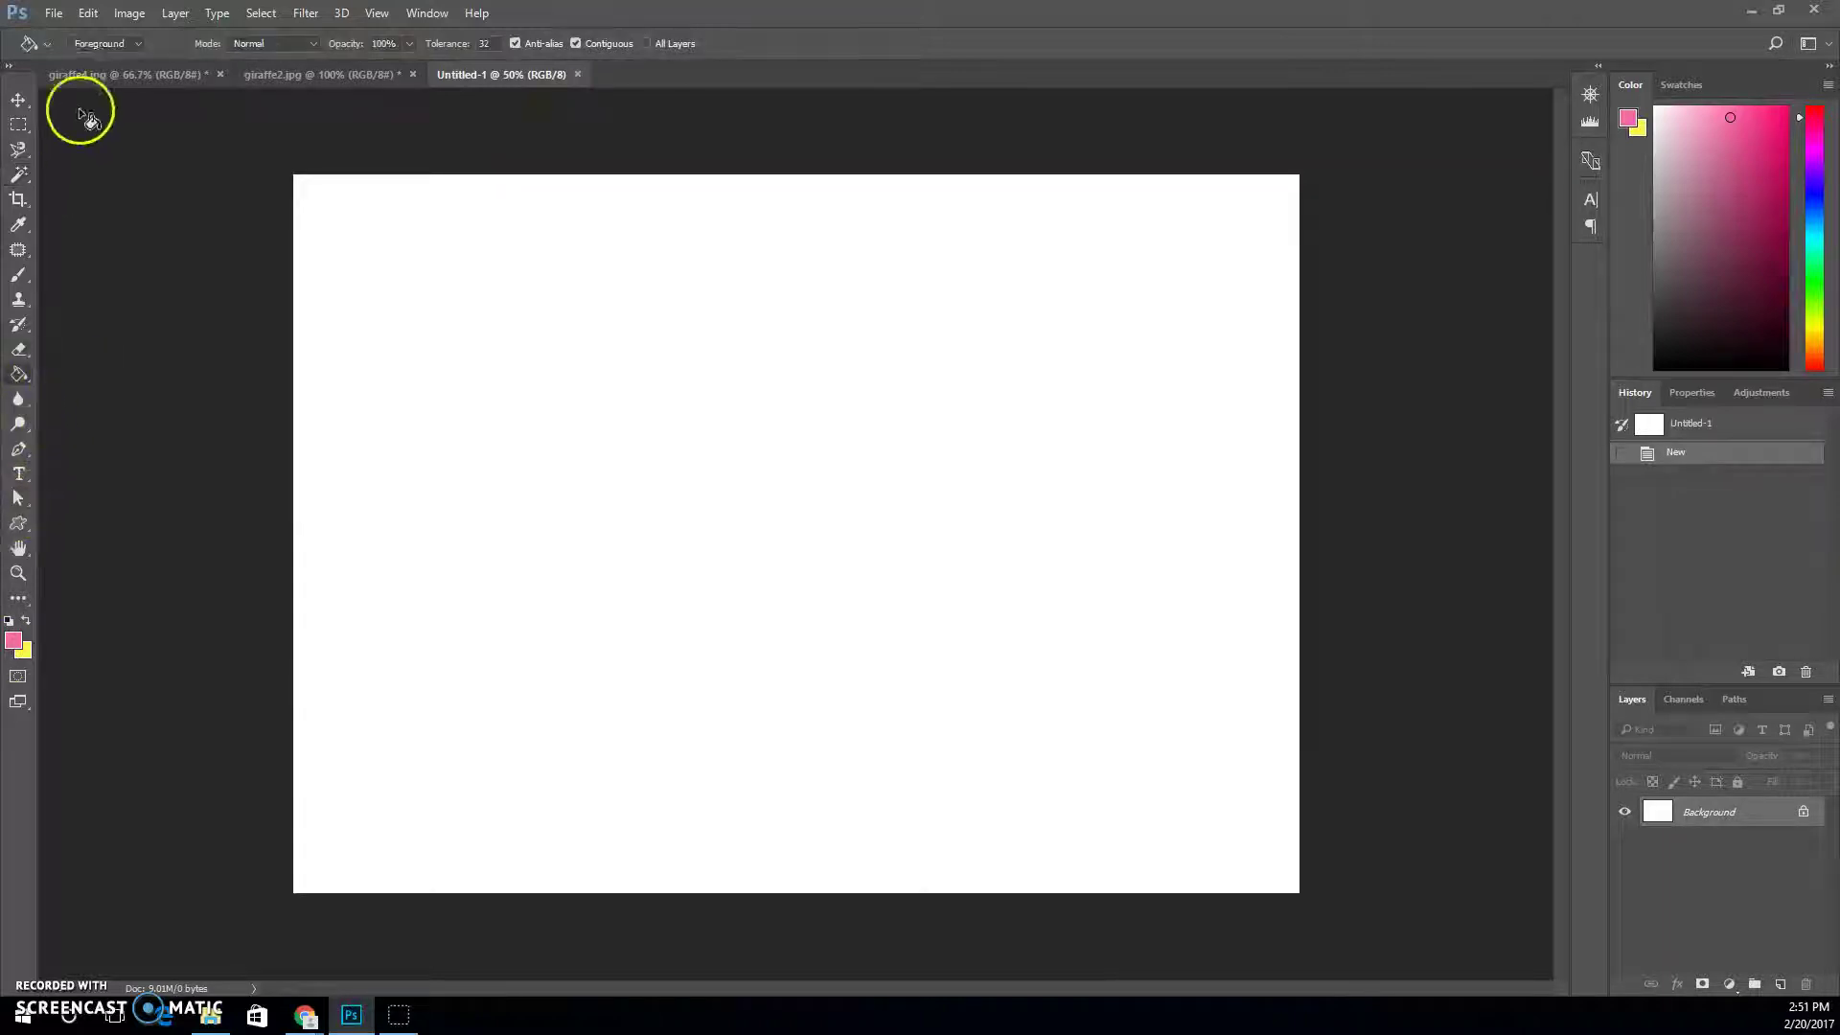
pyautogui.click(102, 45)
pyautogui.click(110, 71)
pyautogui.click(184, 46)
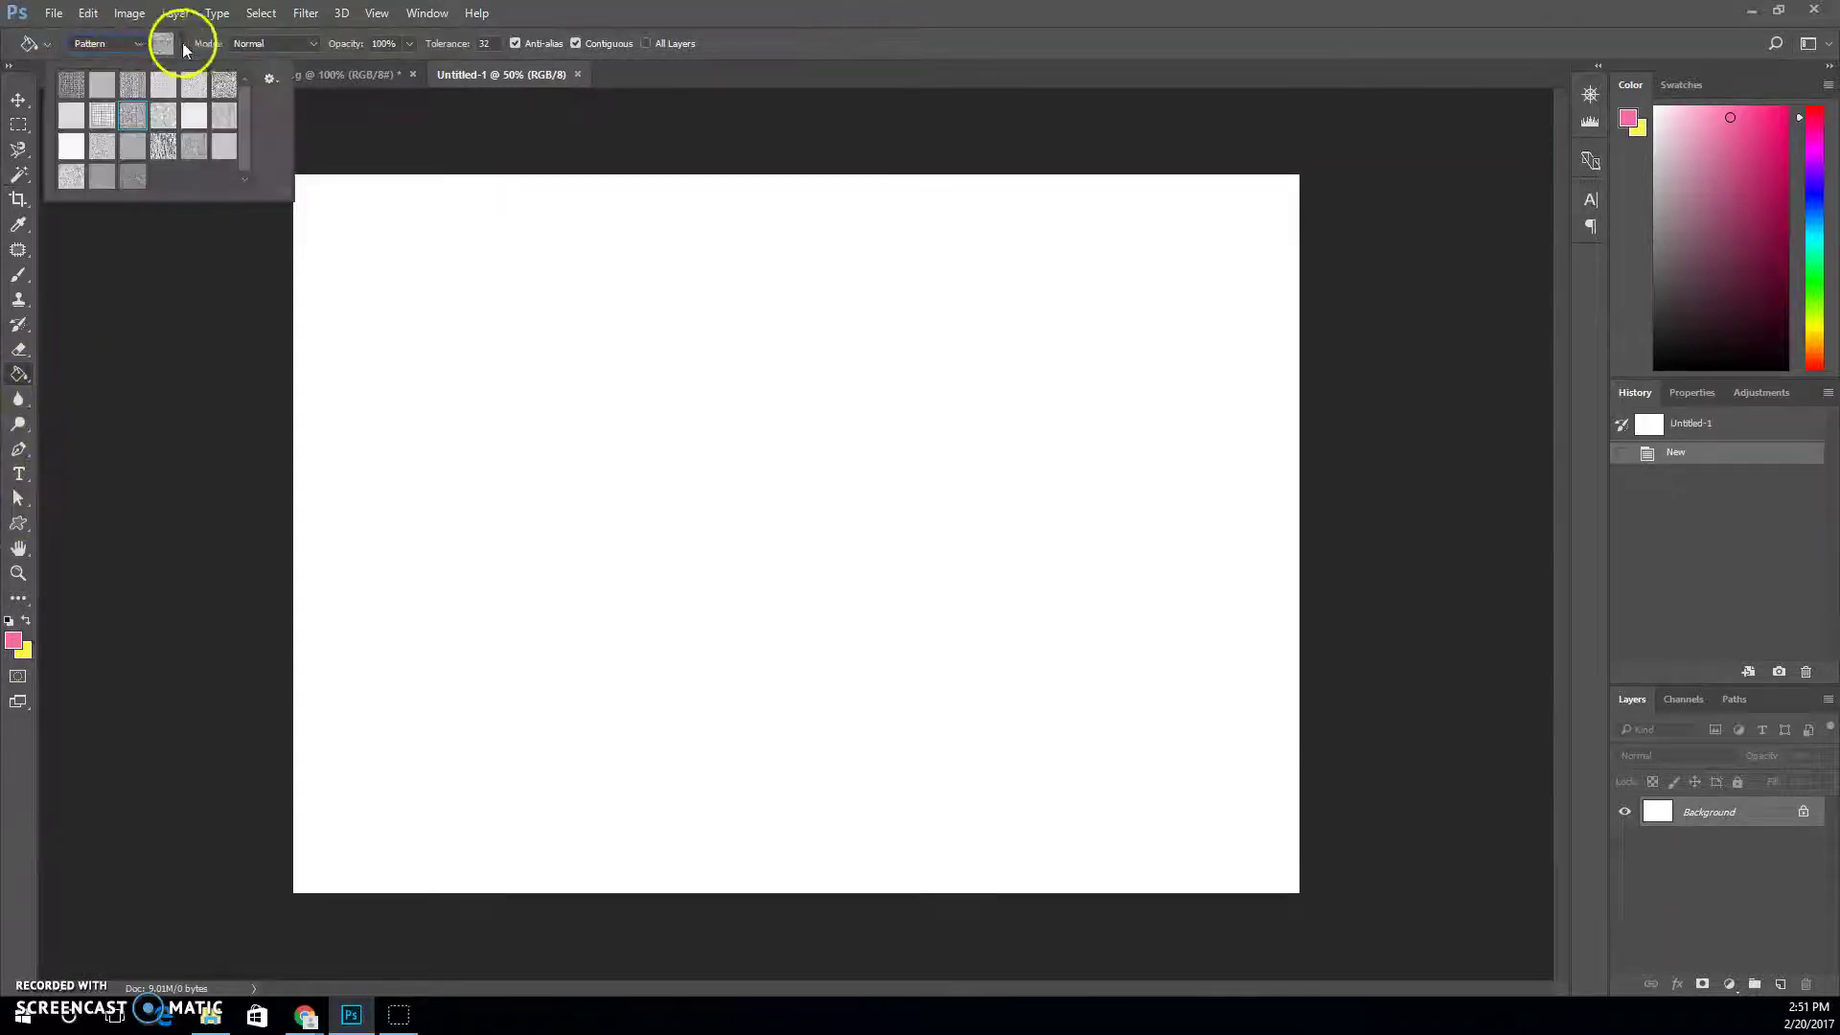
pyautogui.doubleClick(80, 96)
pyautogui.click(608, 469)
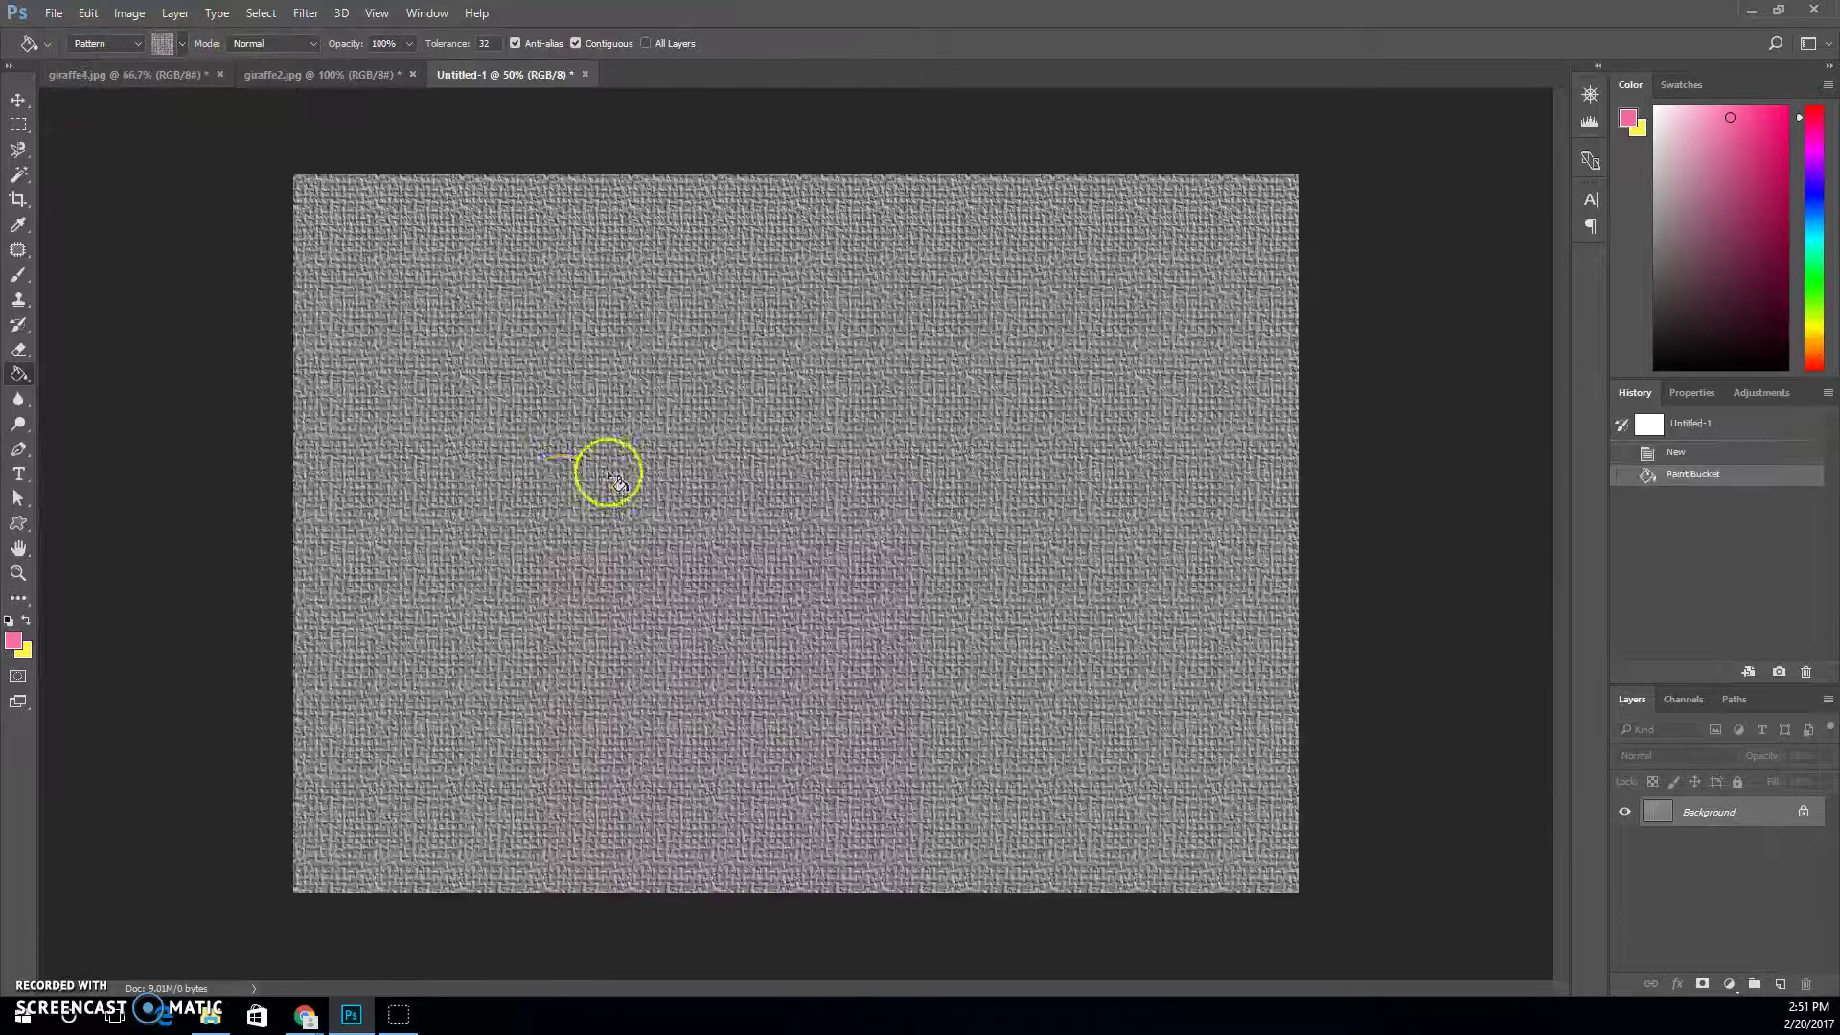
# - Float the patterned document and giraffe2.jpg in separate windows side by side
pyautogui.moveTo(492, 75); pyautogui.dragTo(699, 282)
pyautogui.moveTo(321, 82); pyautogui.dragTo(191, 220)
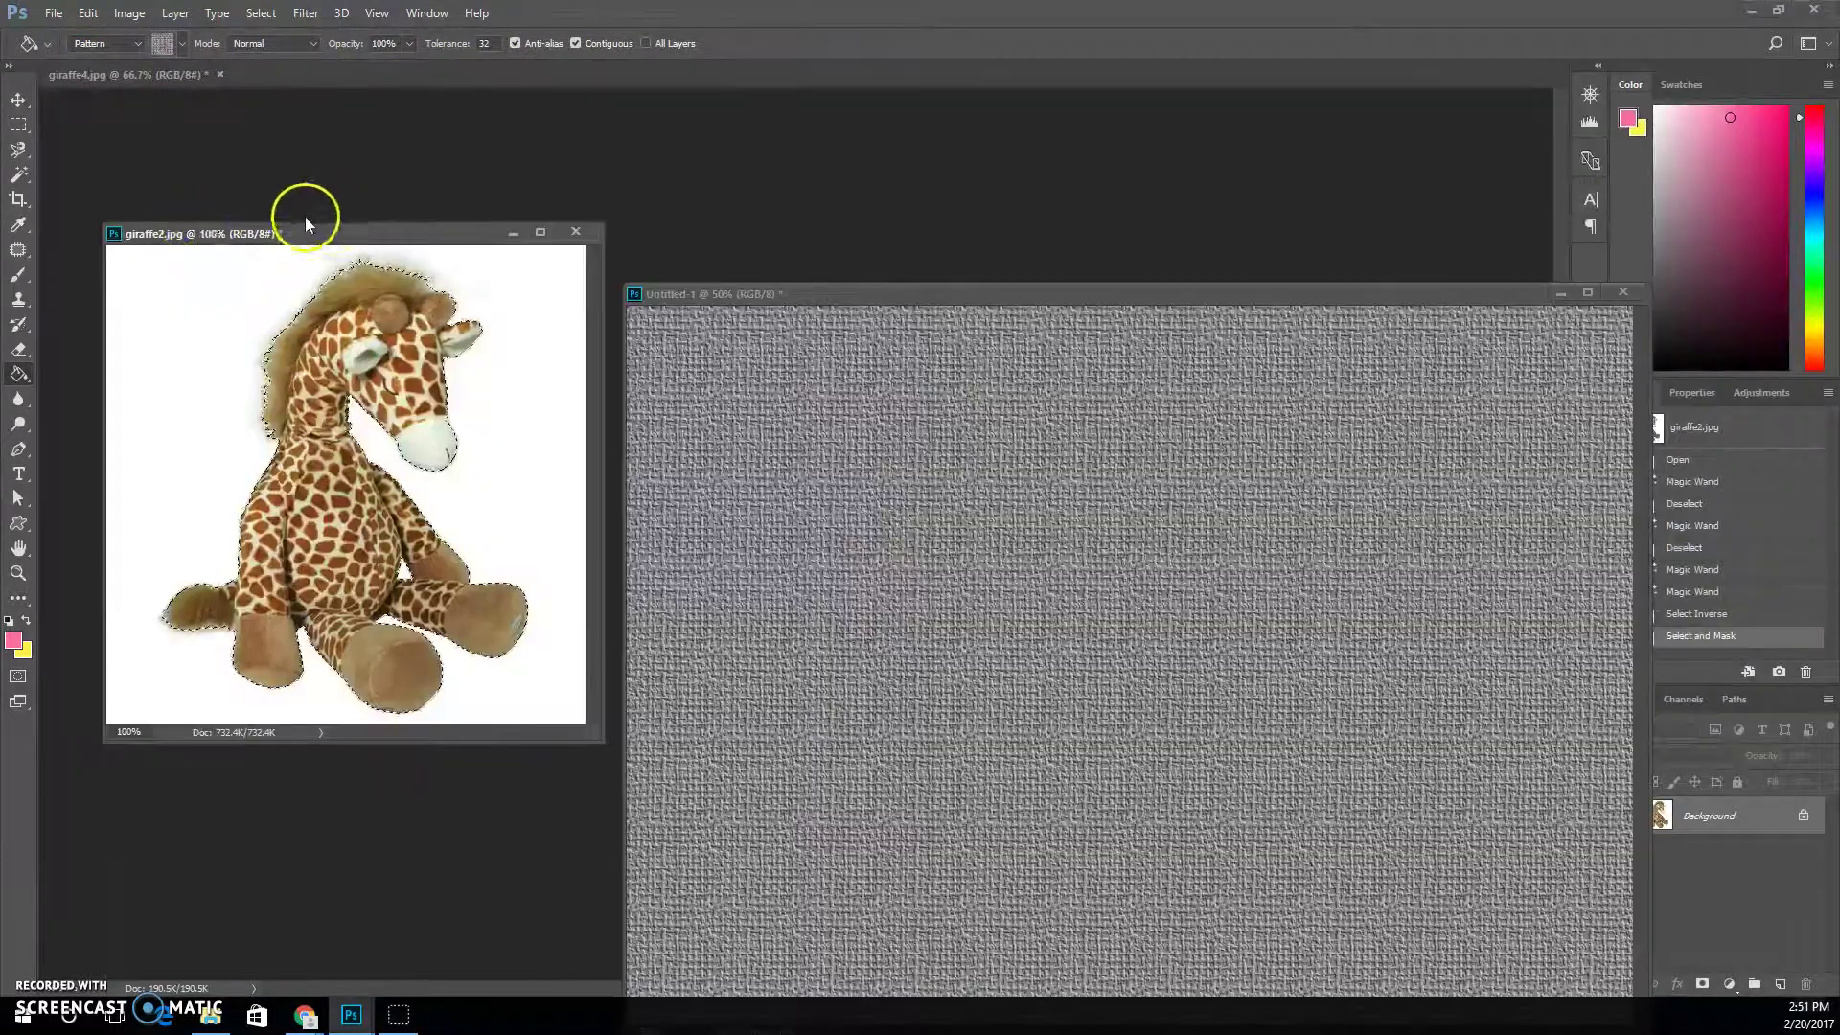
# - Copy the selected giraffe from giraffe2.jpg onto the patterned document with the Move tool
pyautogui.click(19, 98)
pyautogui.moveTo(407, 398); pyautogui.dragTo(882, 642)
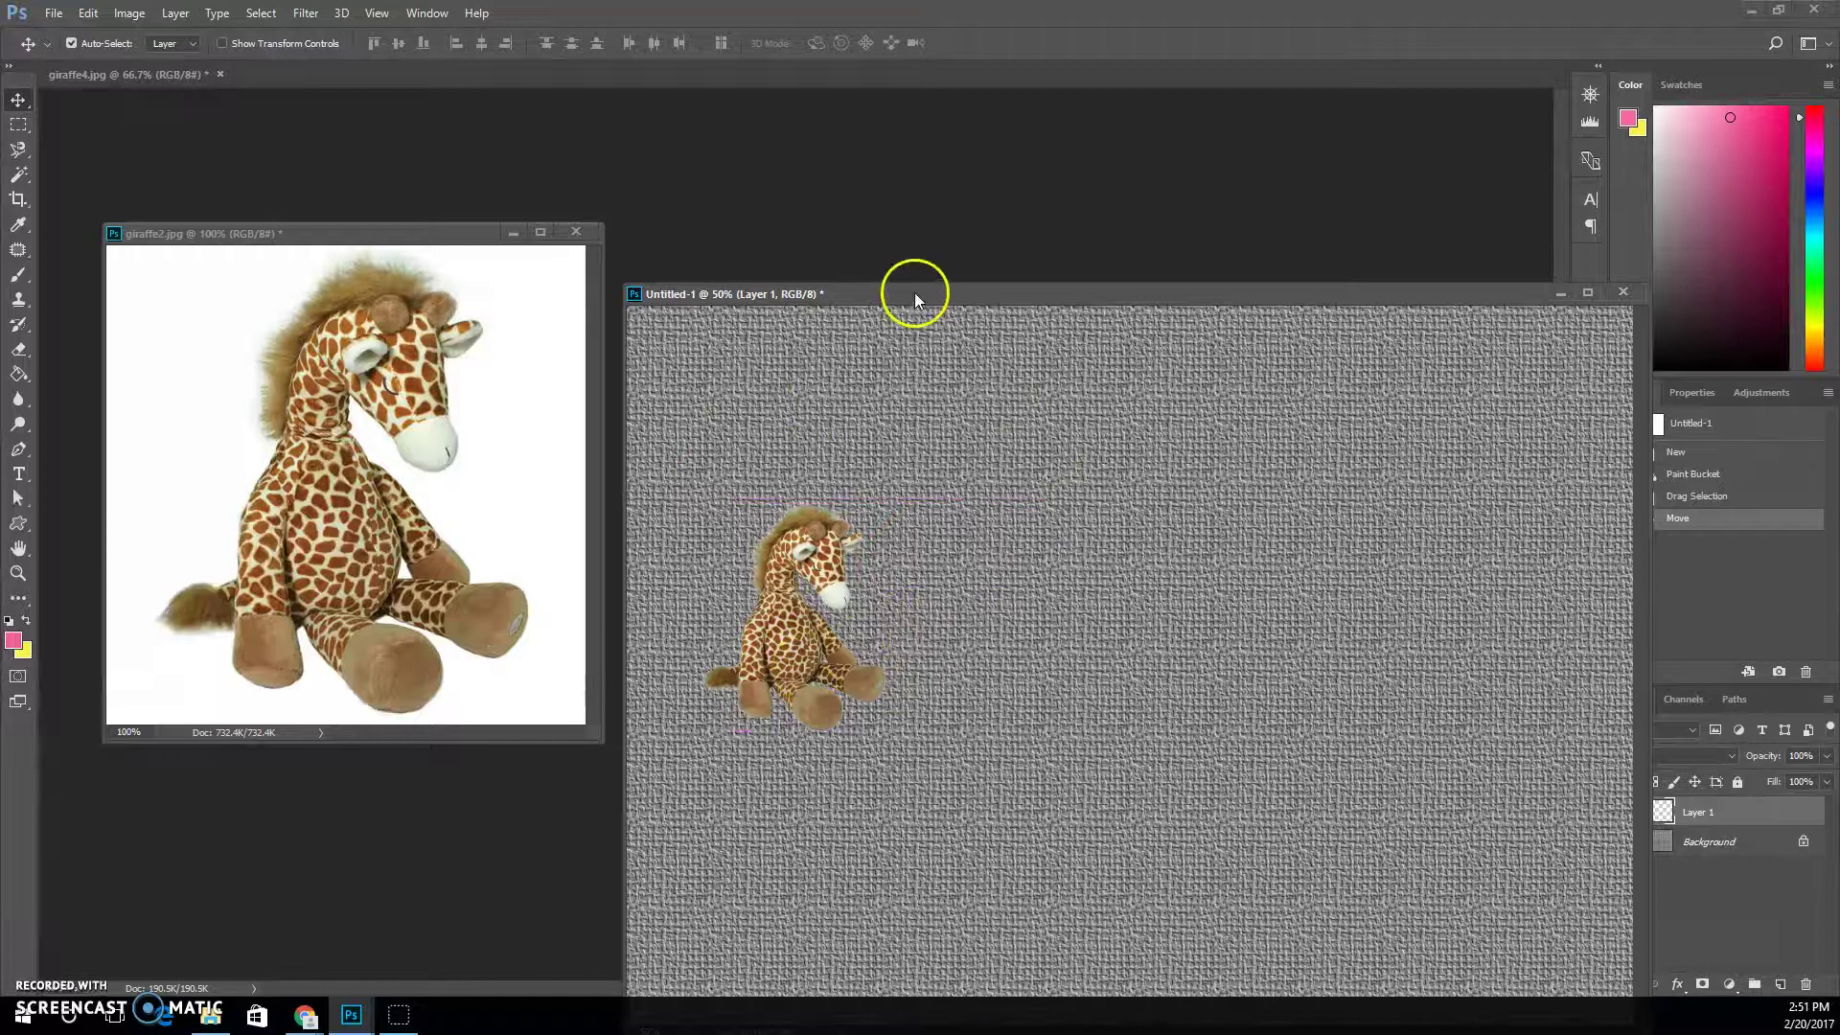
pyautogui.moveTo(911, 293); pyautogui.dragTo(897, 188)
# - Close giraffe2.jpg without saving, and move the giraffe to the lower-left corner of the patterned canvas
pyautogui.click(428, 222)
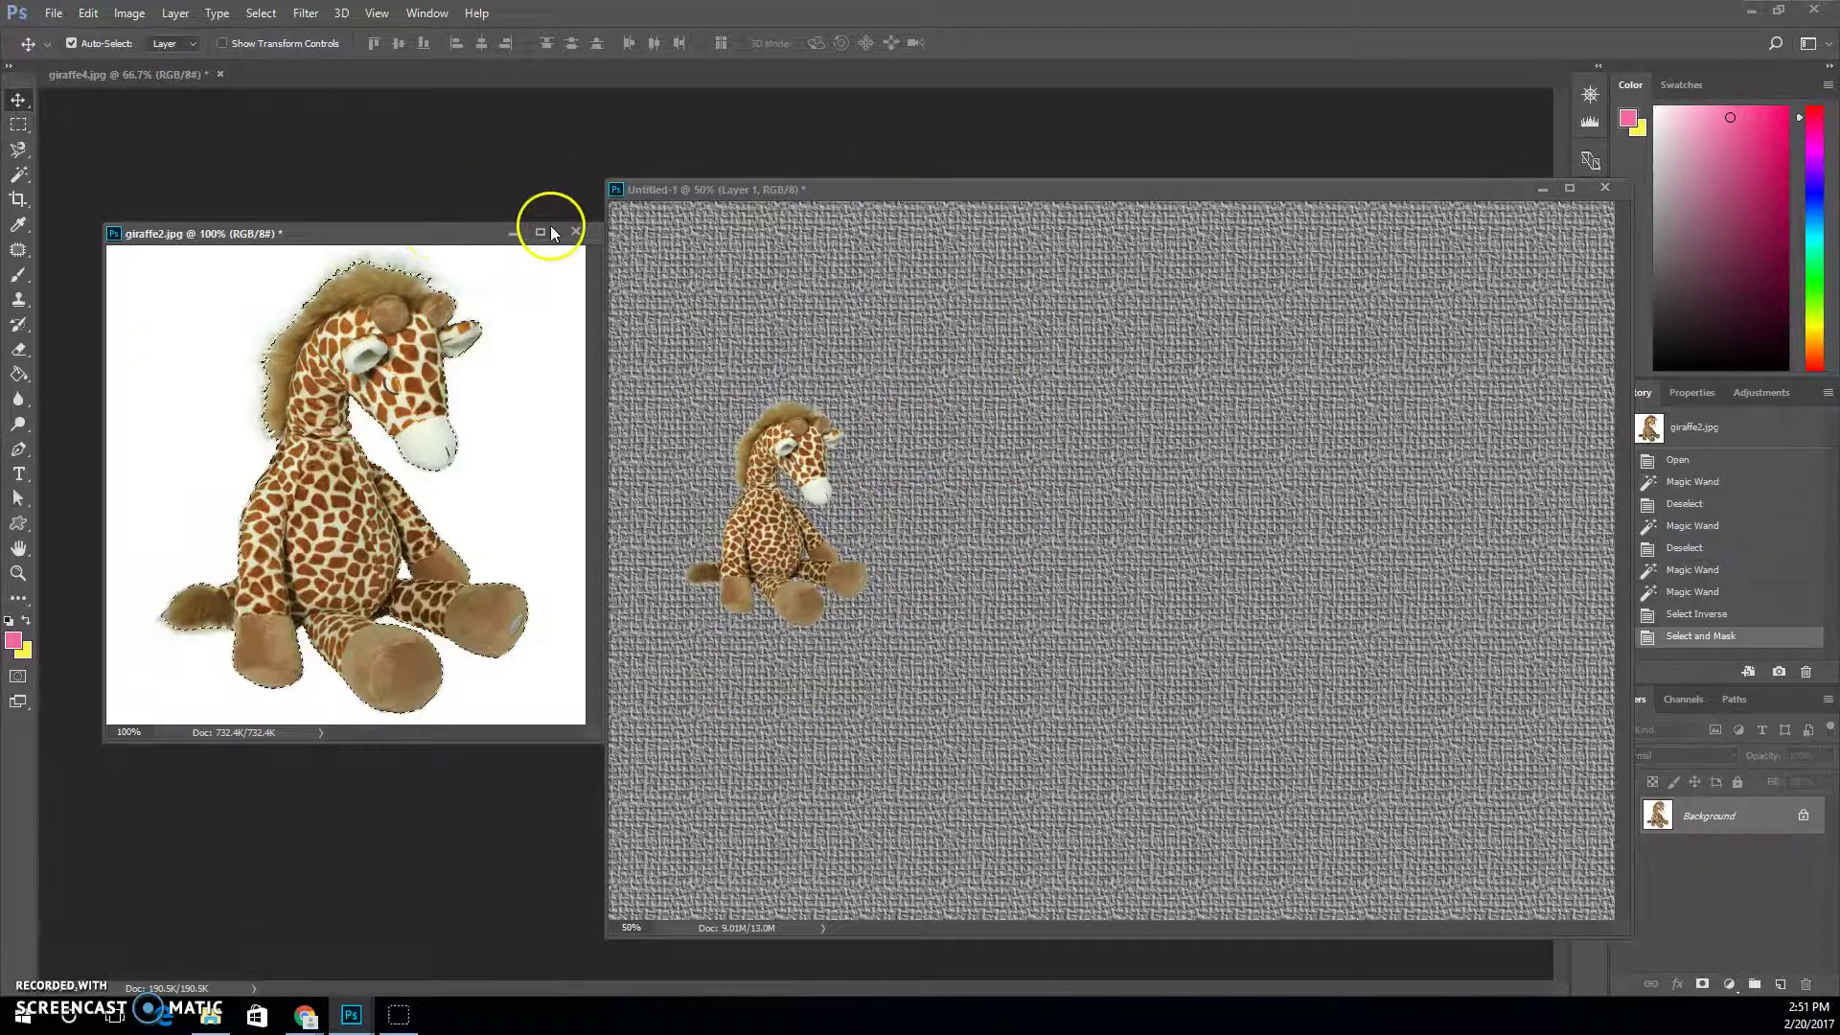
pyautogui.click(575, 231)
pyautogui.click(921, 381)
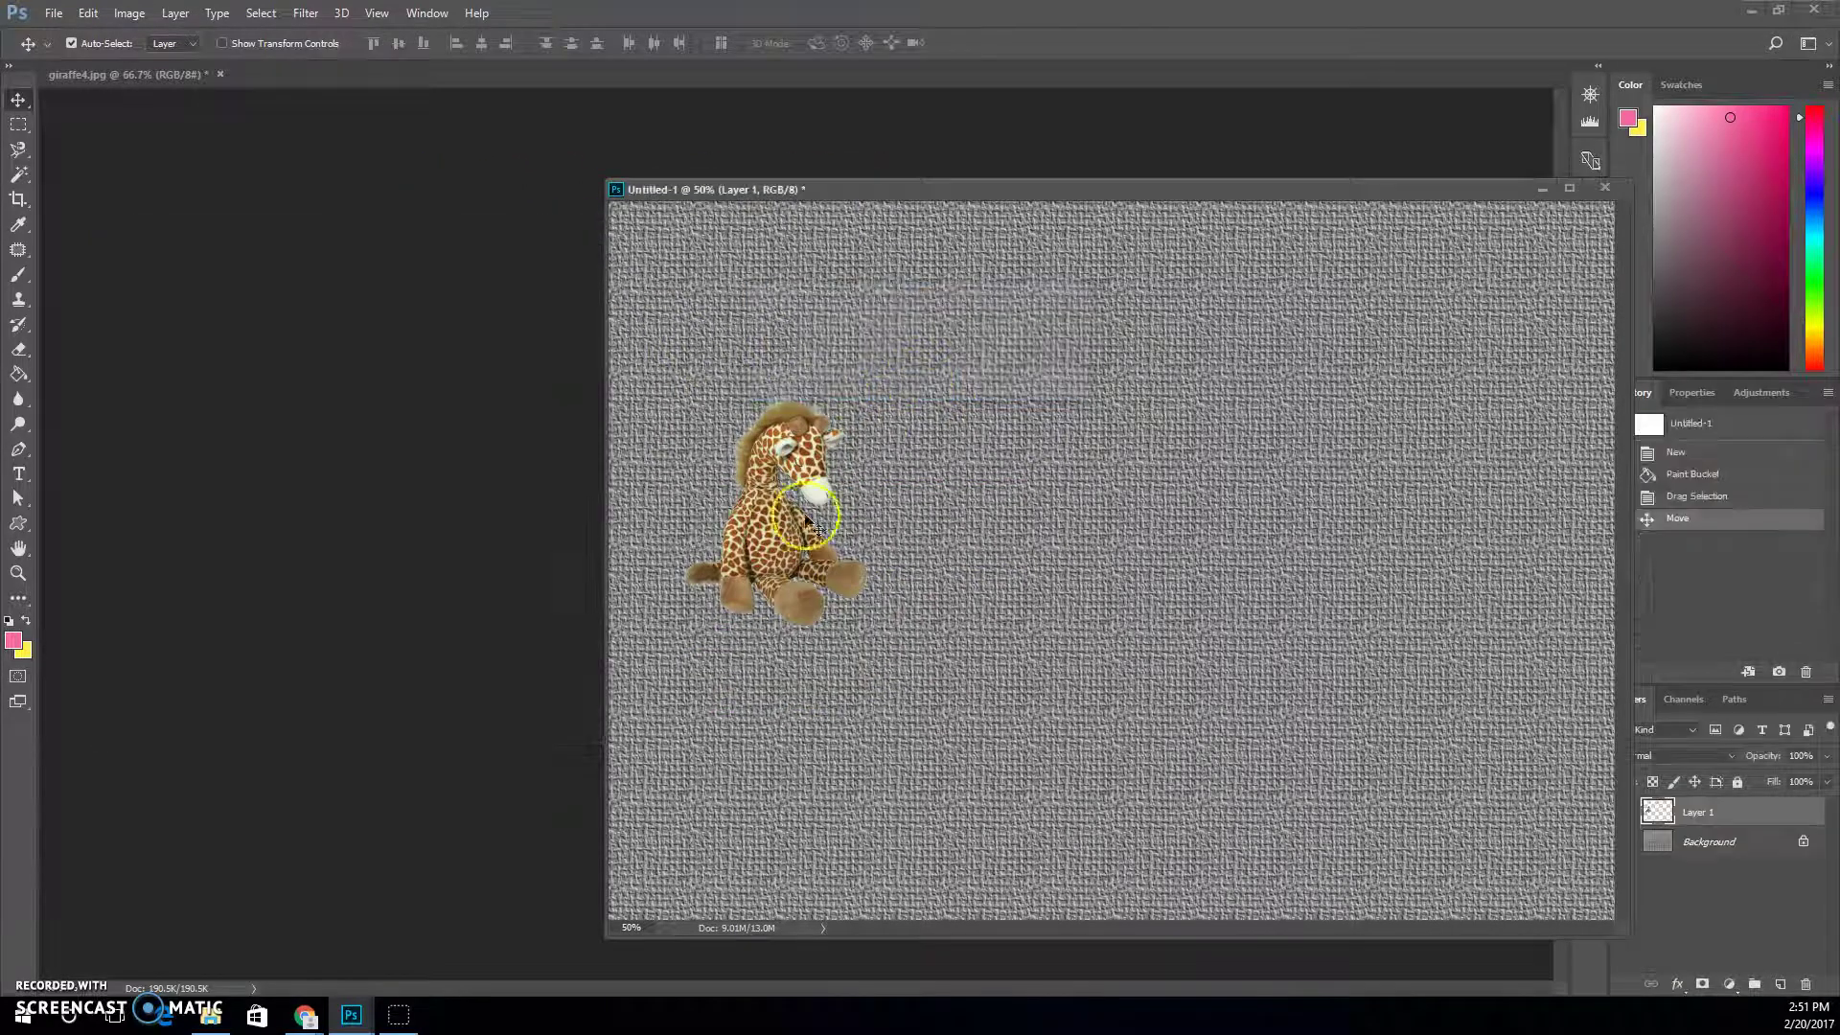
pyautogui.moveTo(780, 482); pyautogui.dragTo(709, 712)
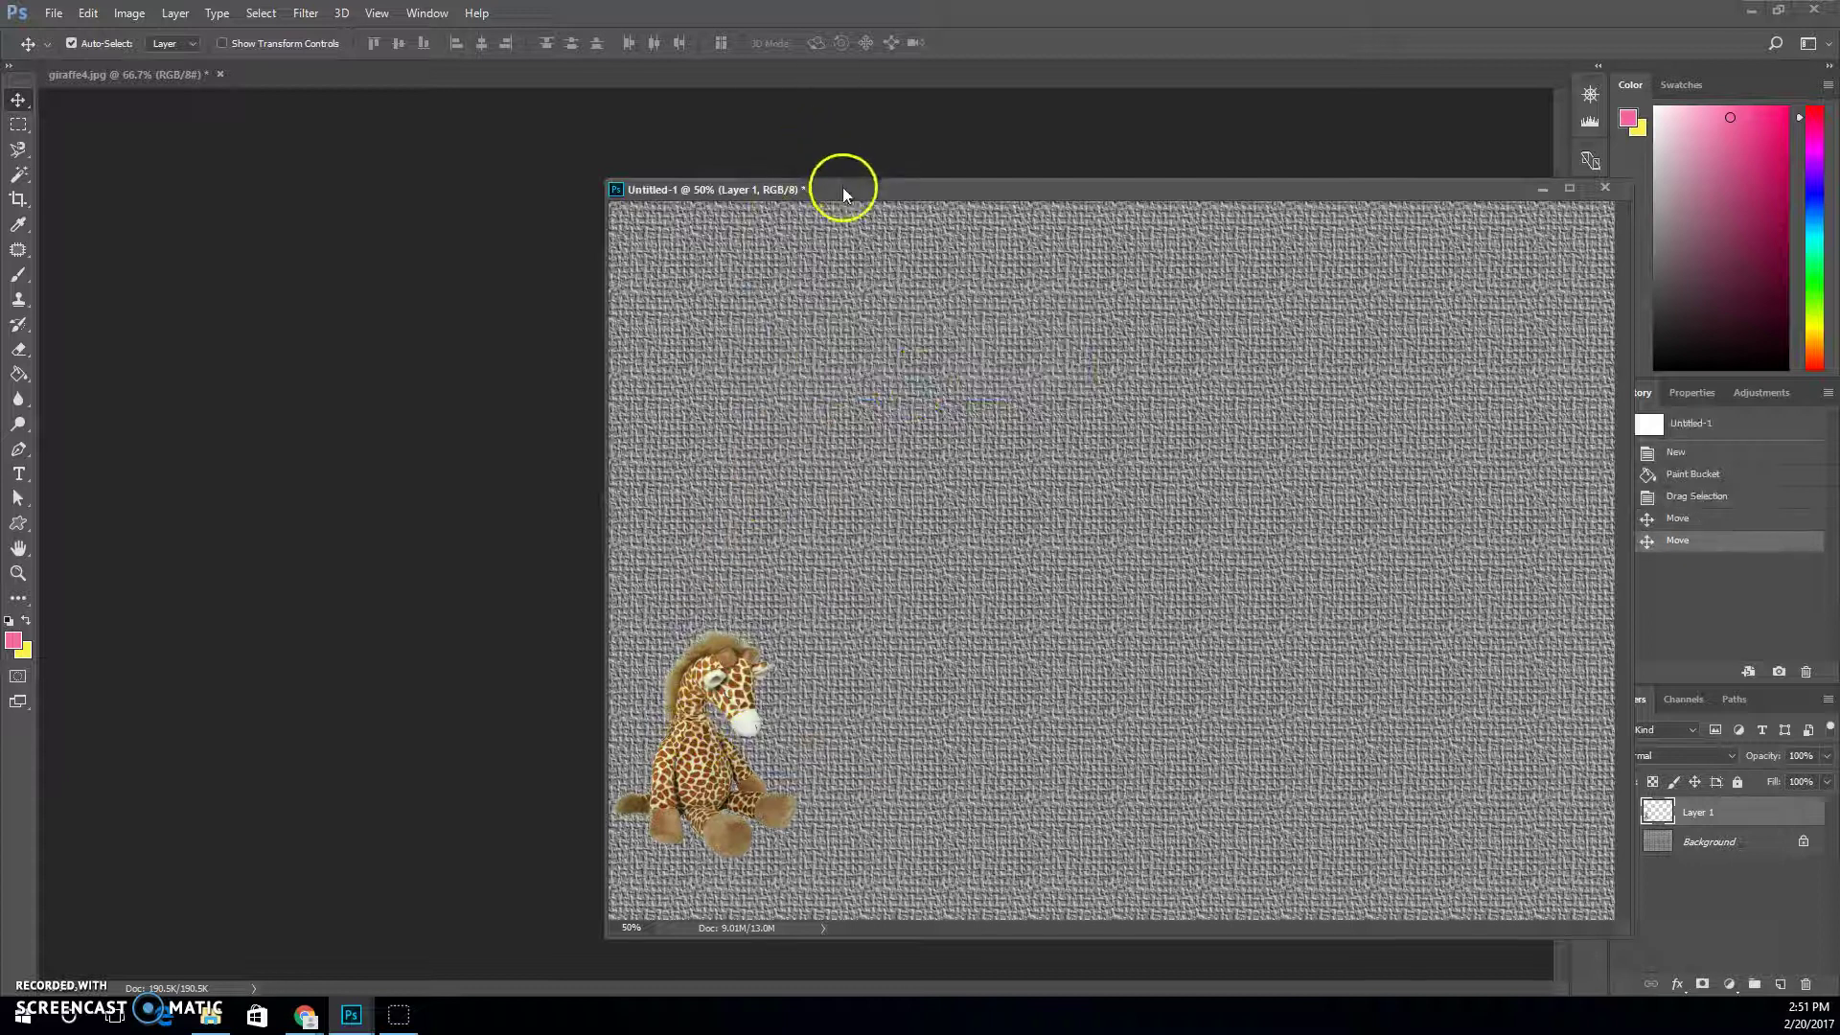
# - Open giraffe3.jpg from the giraffe-bellringers folder
pyautogui.moveTo(842, 187); pyautogui.dragTo(652, 165)
pyautogui.click(153, 73)
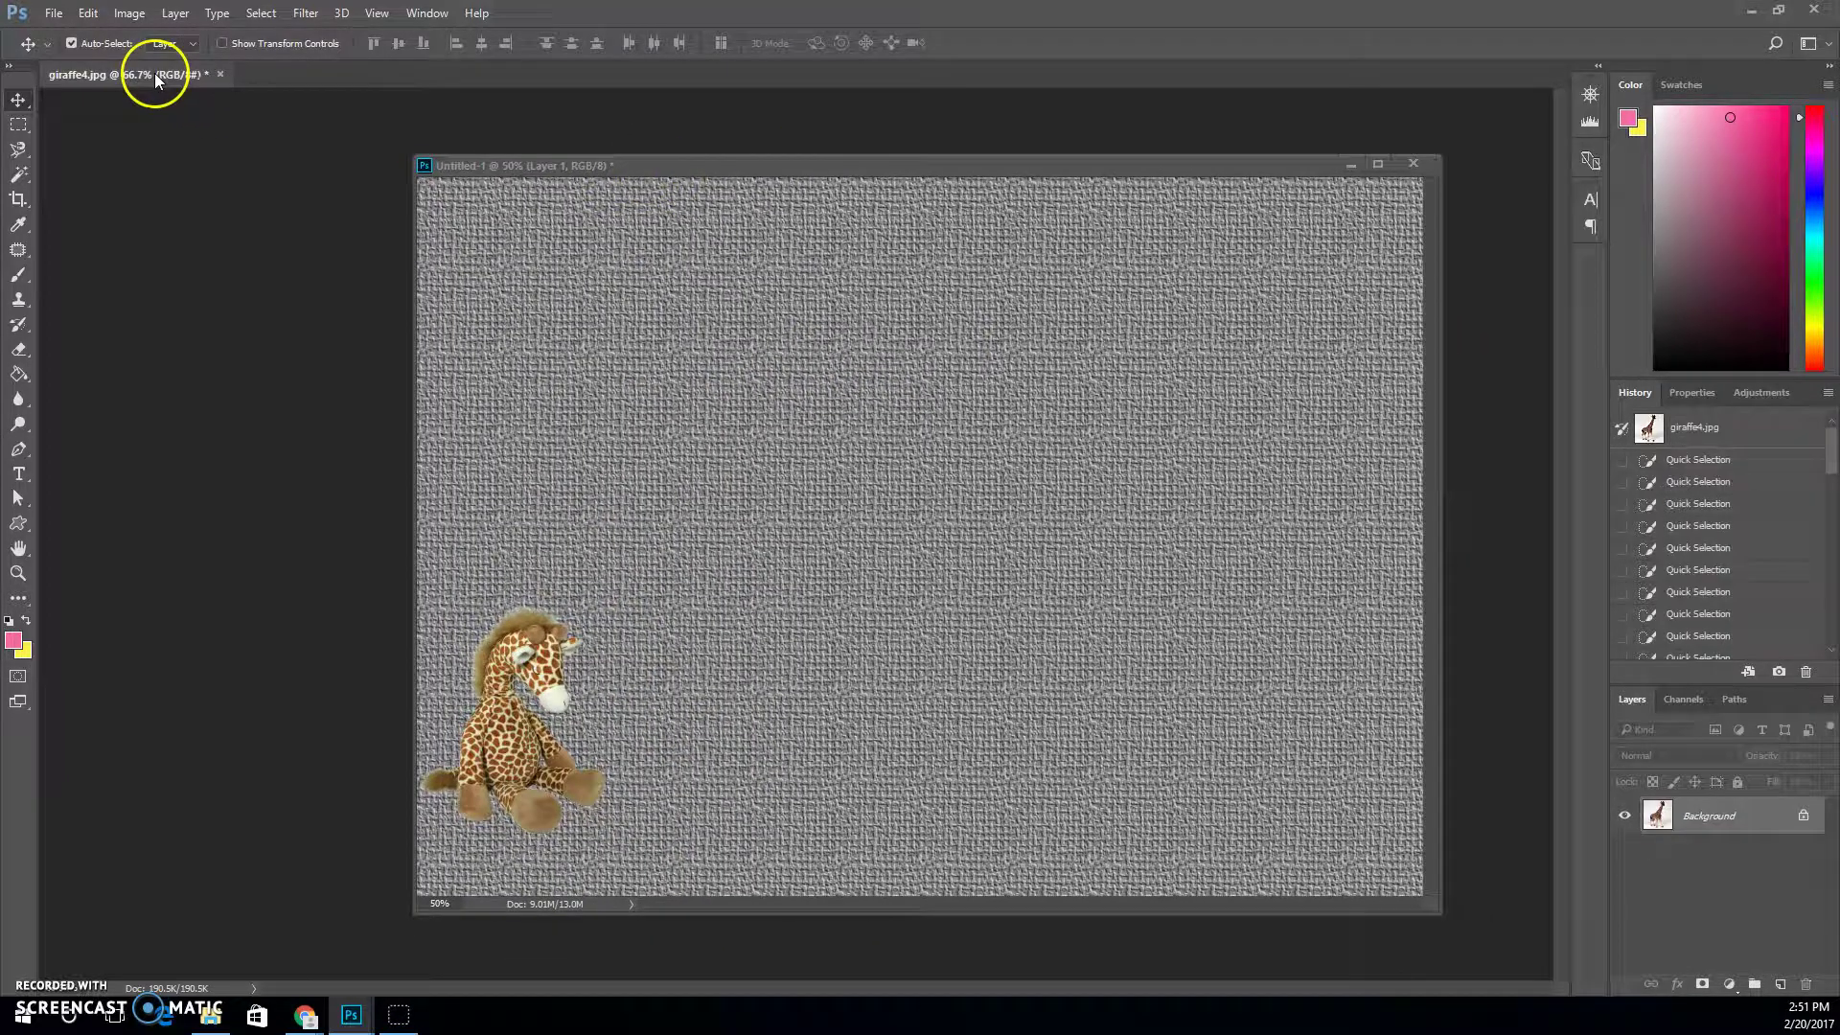
pyautogui.click(54, 13)
pyautogui.click(74, 49)
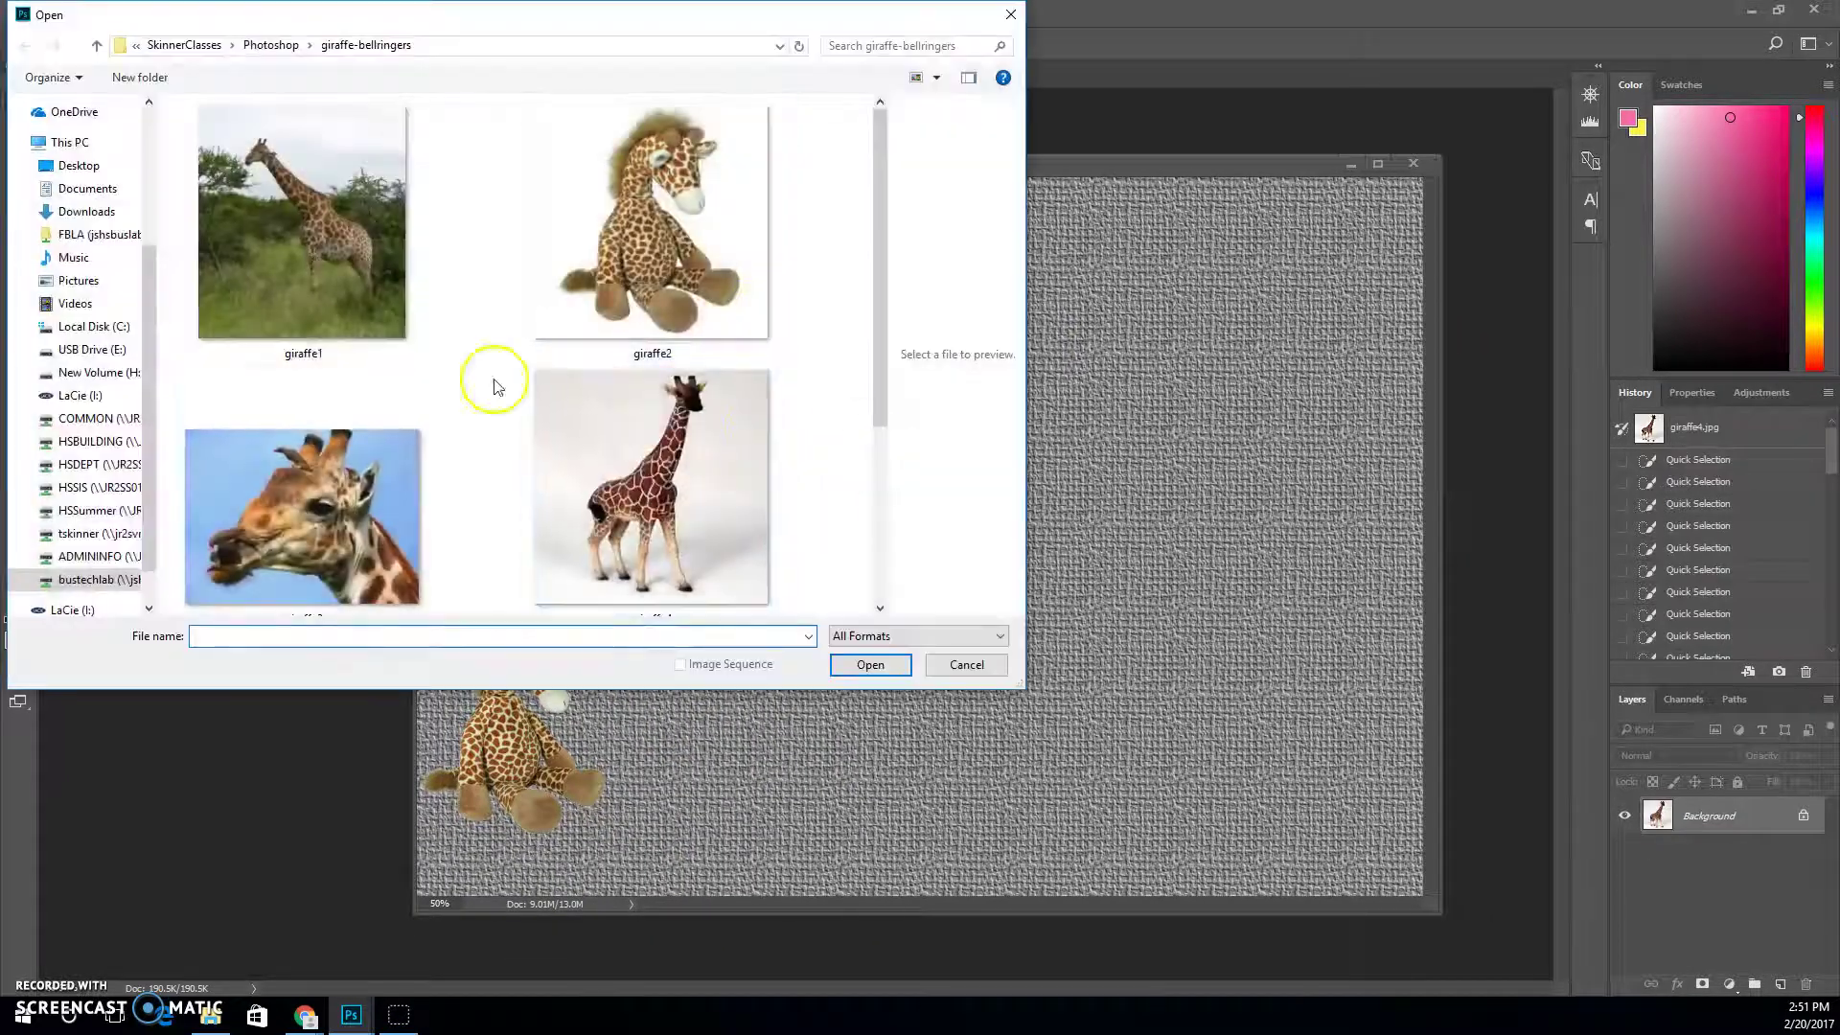
pyautogui.doubleClick(364, 534)
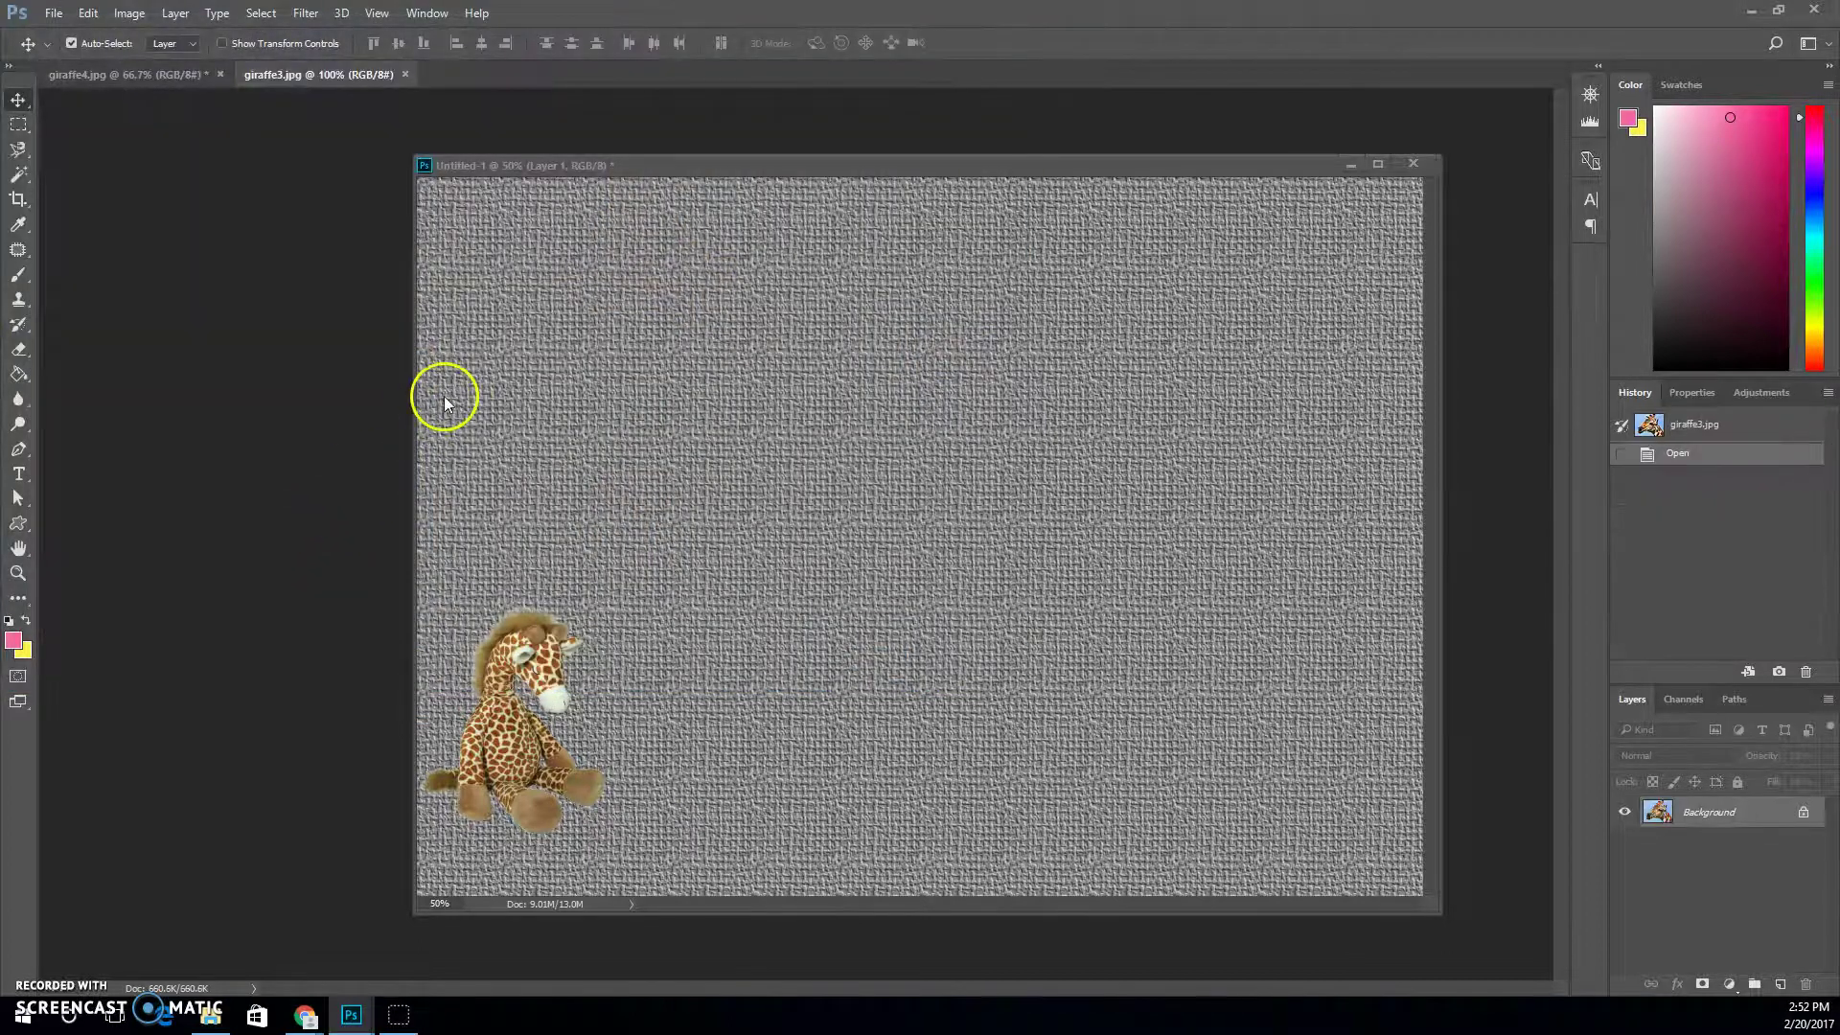
# - Dock the floating patterned document as a tab and bring giraffe3.jpg to the front
pyautogui.click(176, 77)
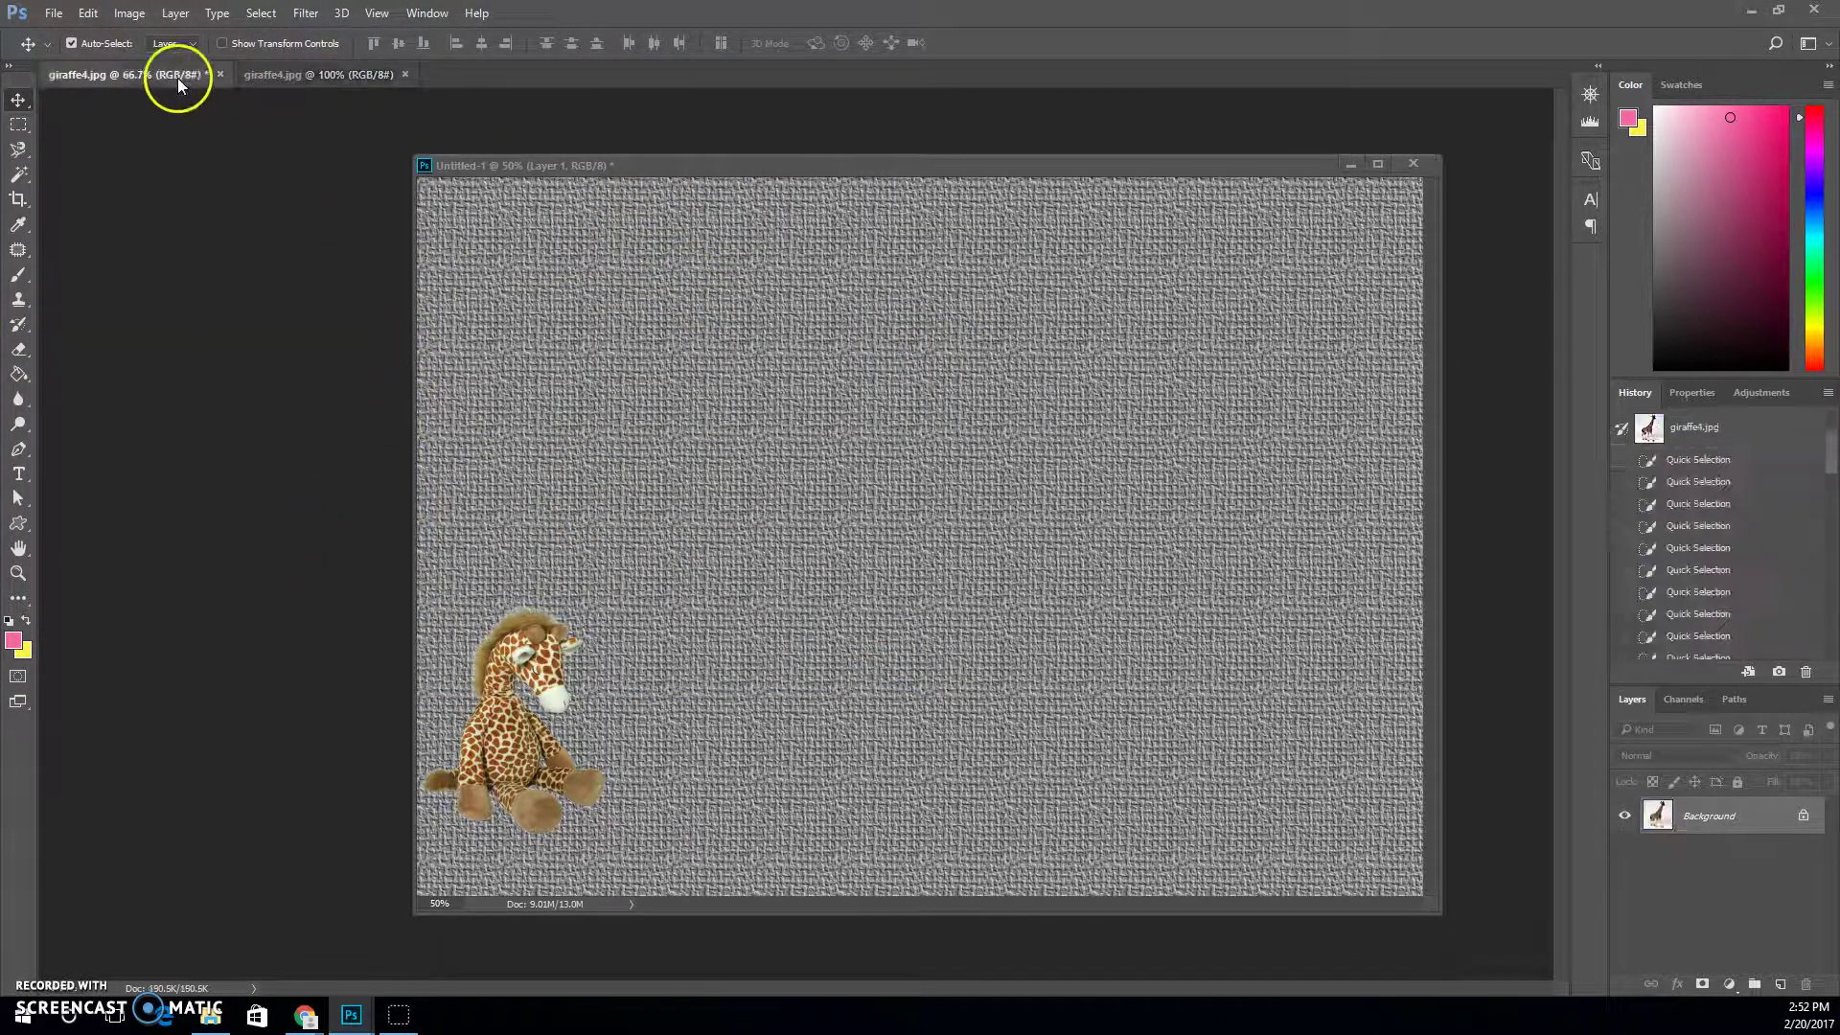
pyautogui.moveTo(475, 170); pyautogui.dragTo(463, 82)
pyautogui.click(163, 76)
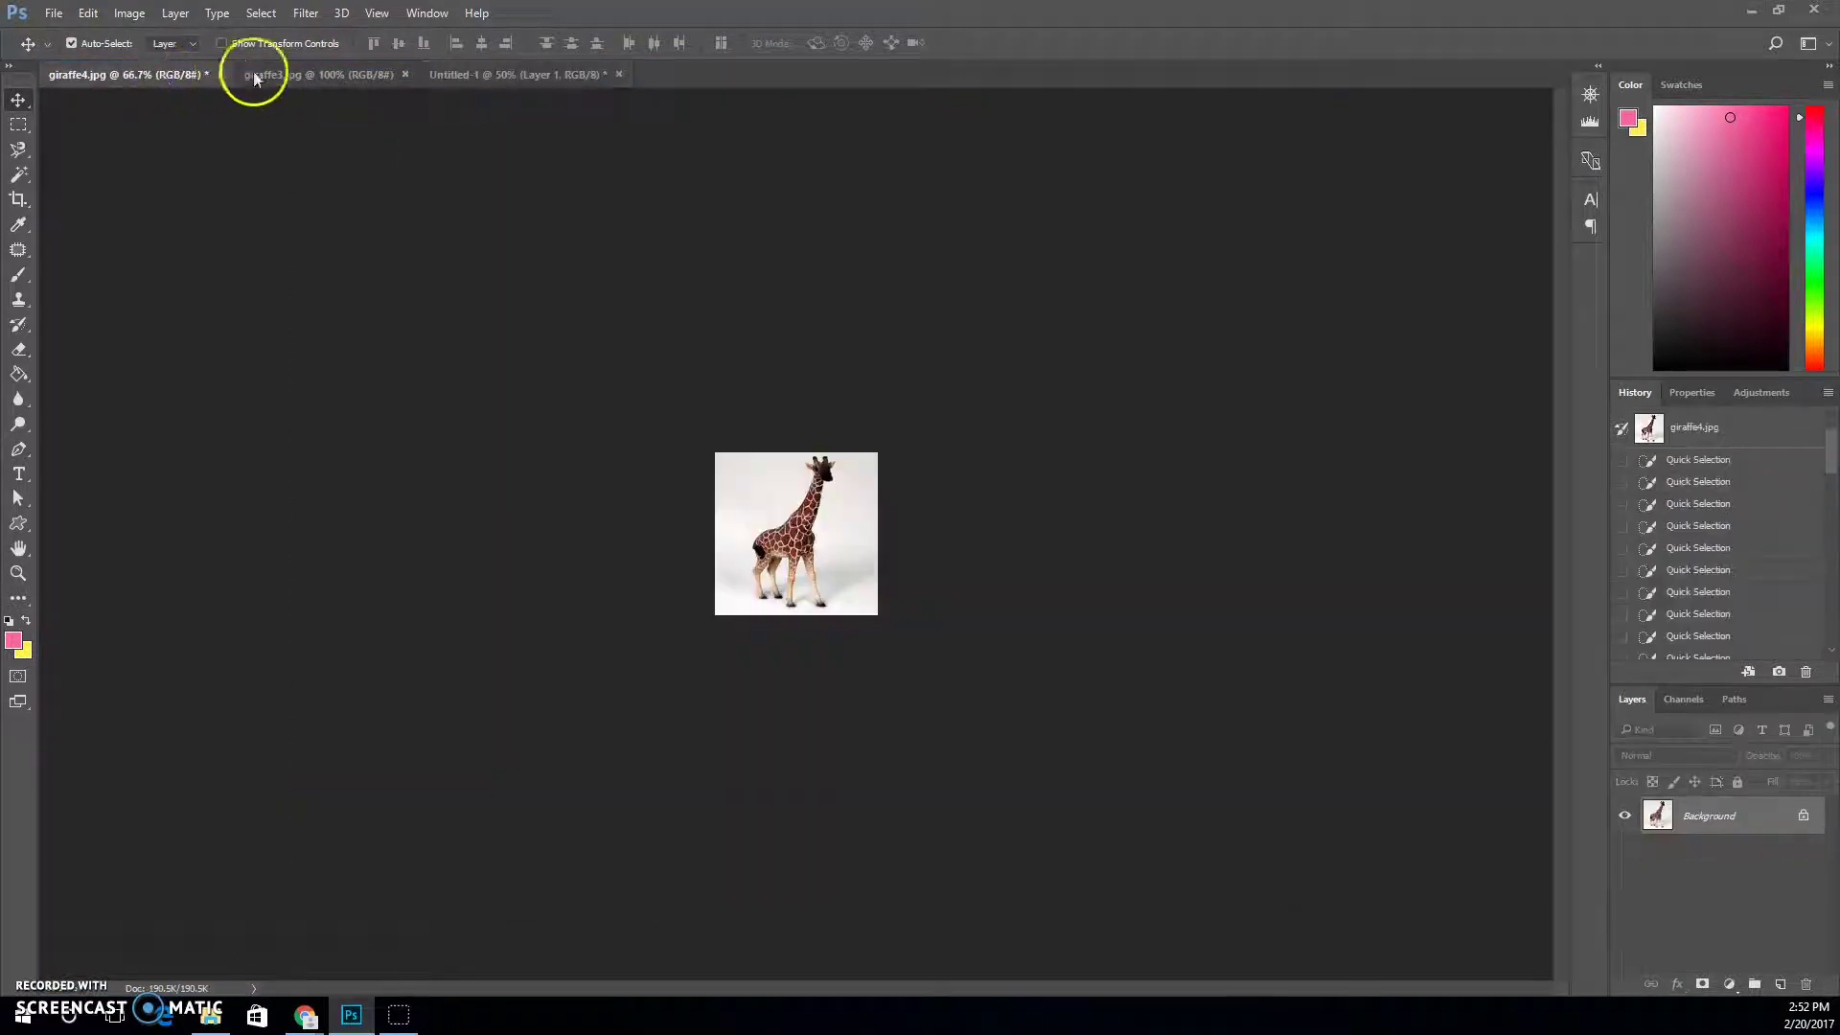
pyautogui.click(292, 75)
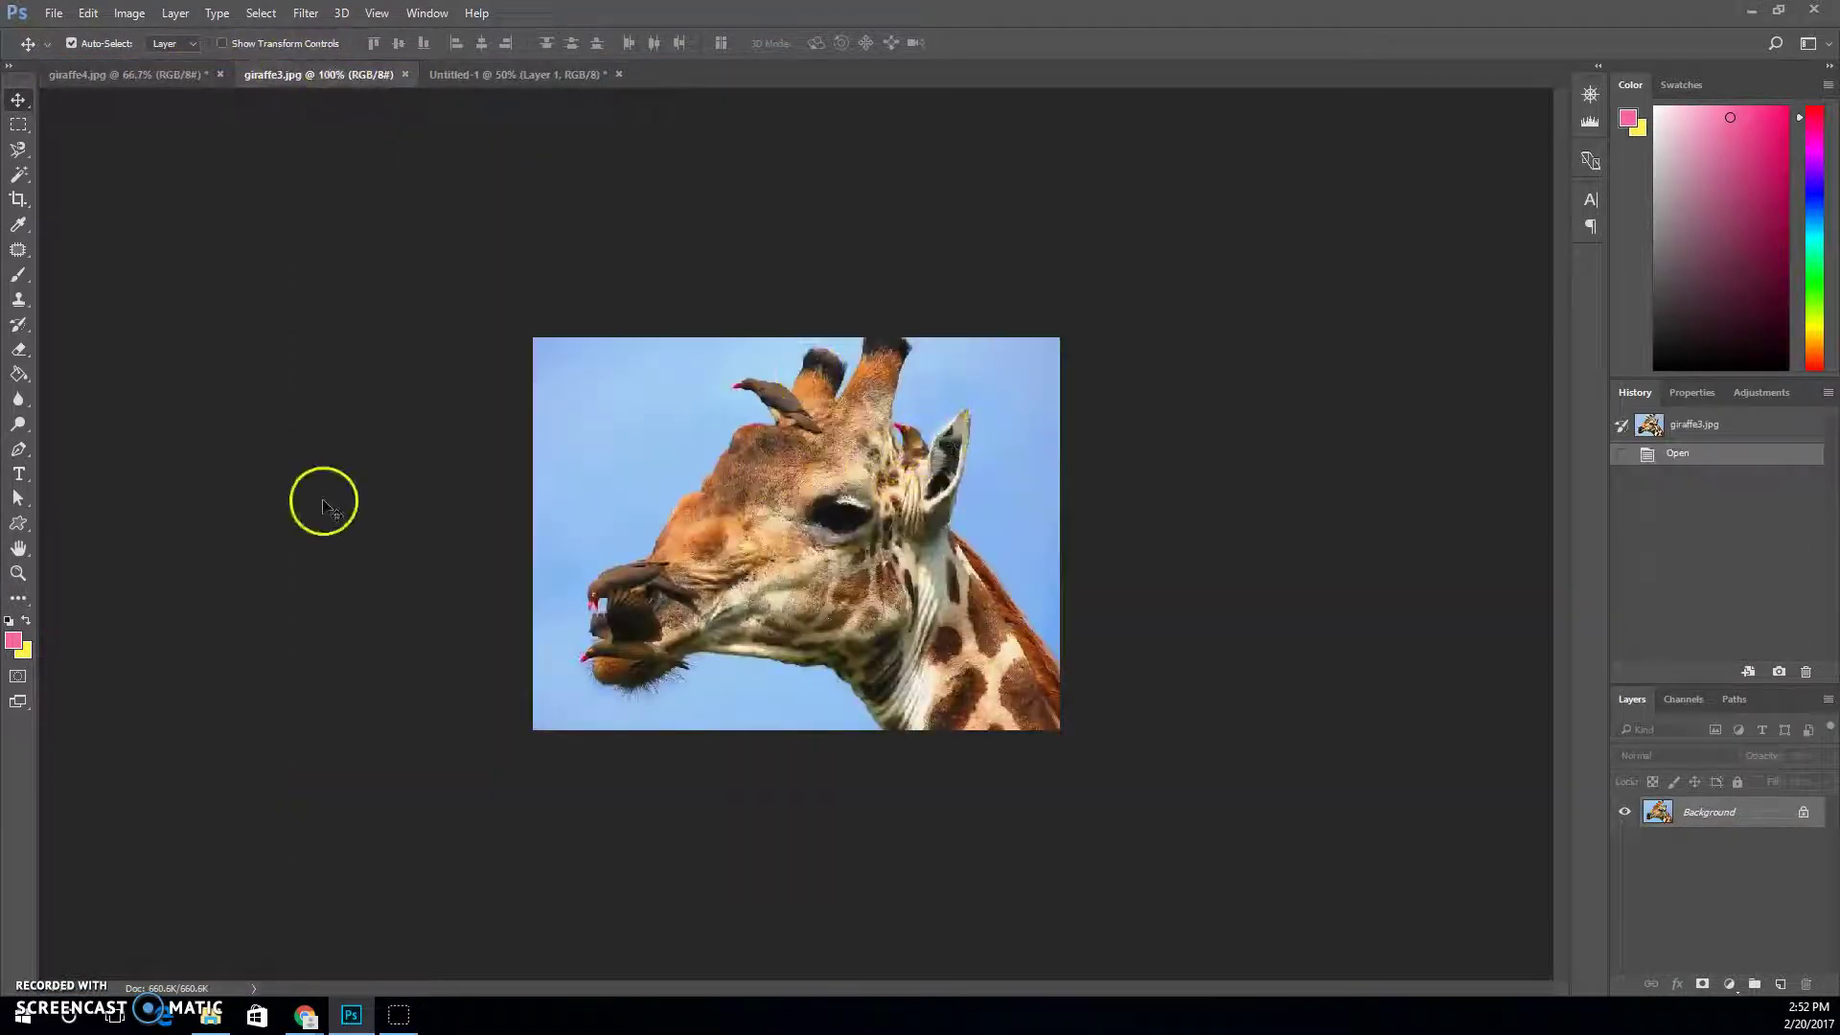
# - Try selecting the blue sky in front of the giraffe with the Magic Wand at tolerance 40, and deselect it
pyautogui.click(17, 180)
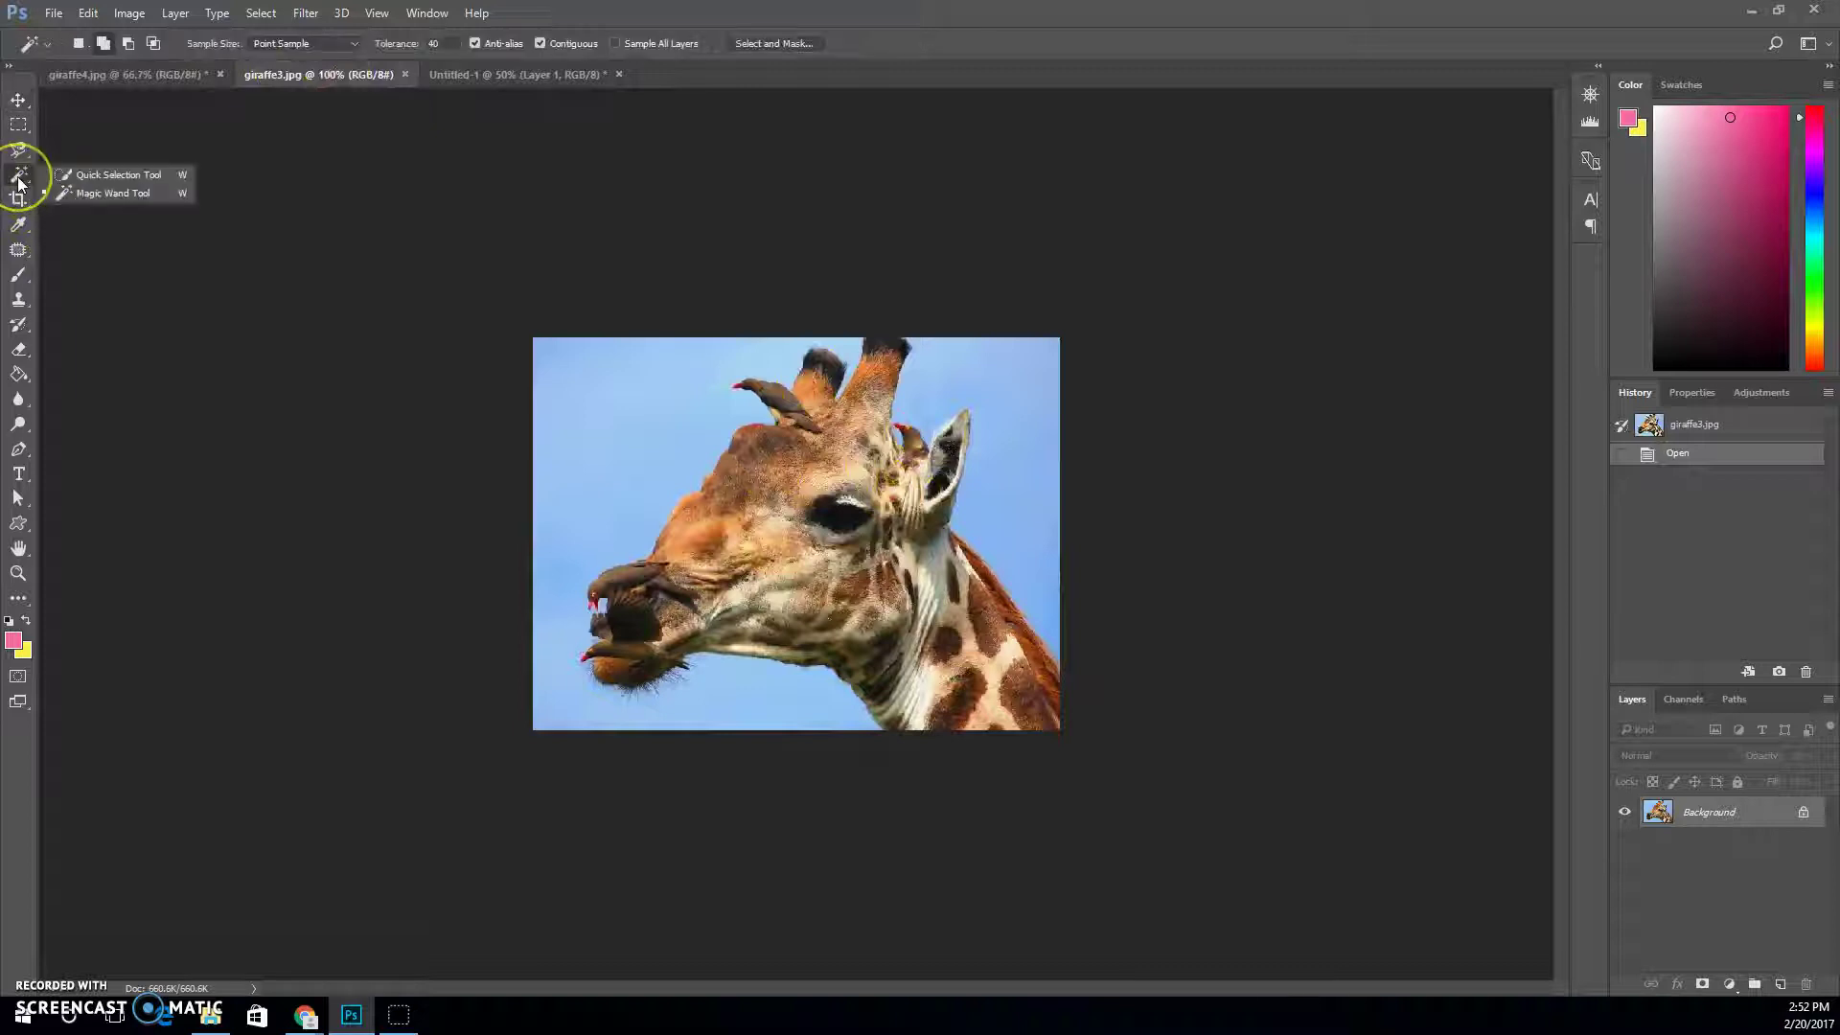
pyautogui.click(74, 193)
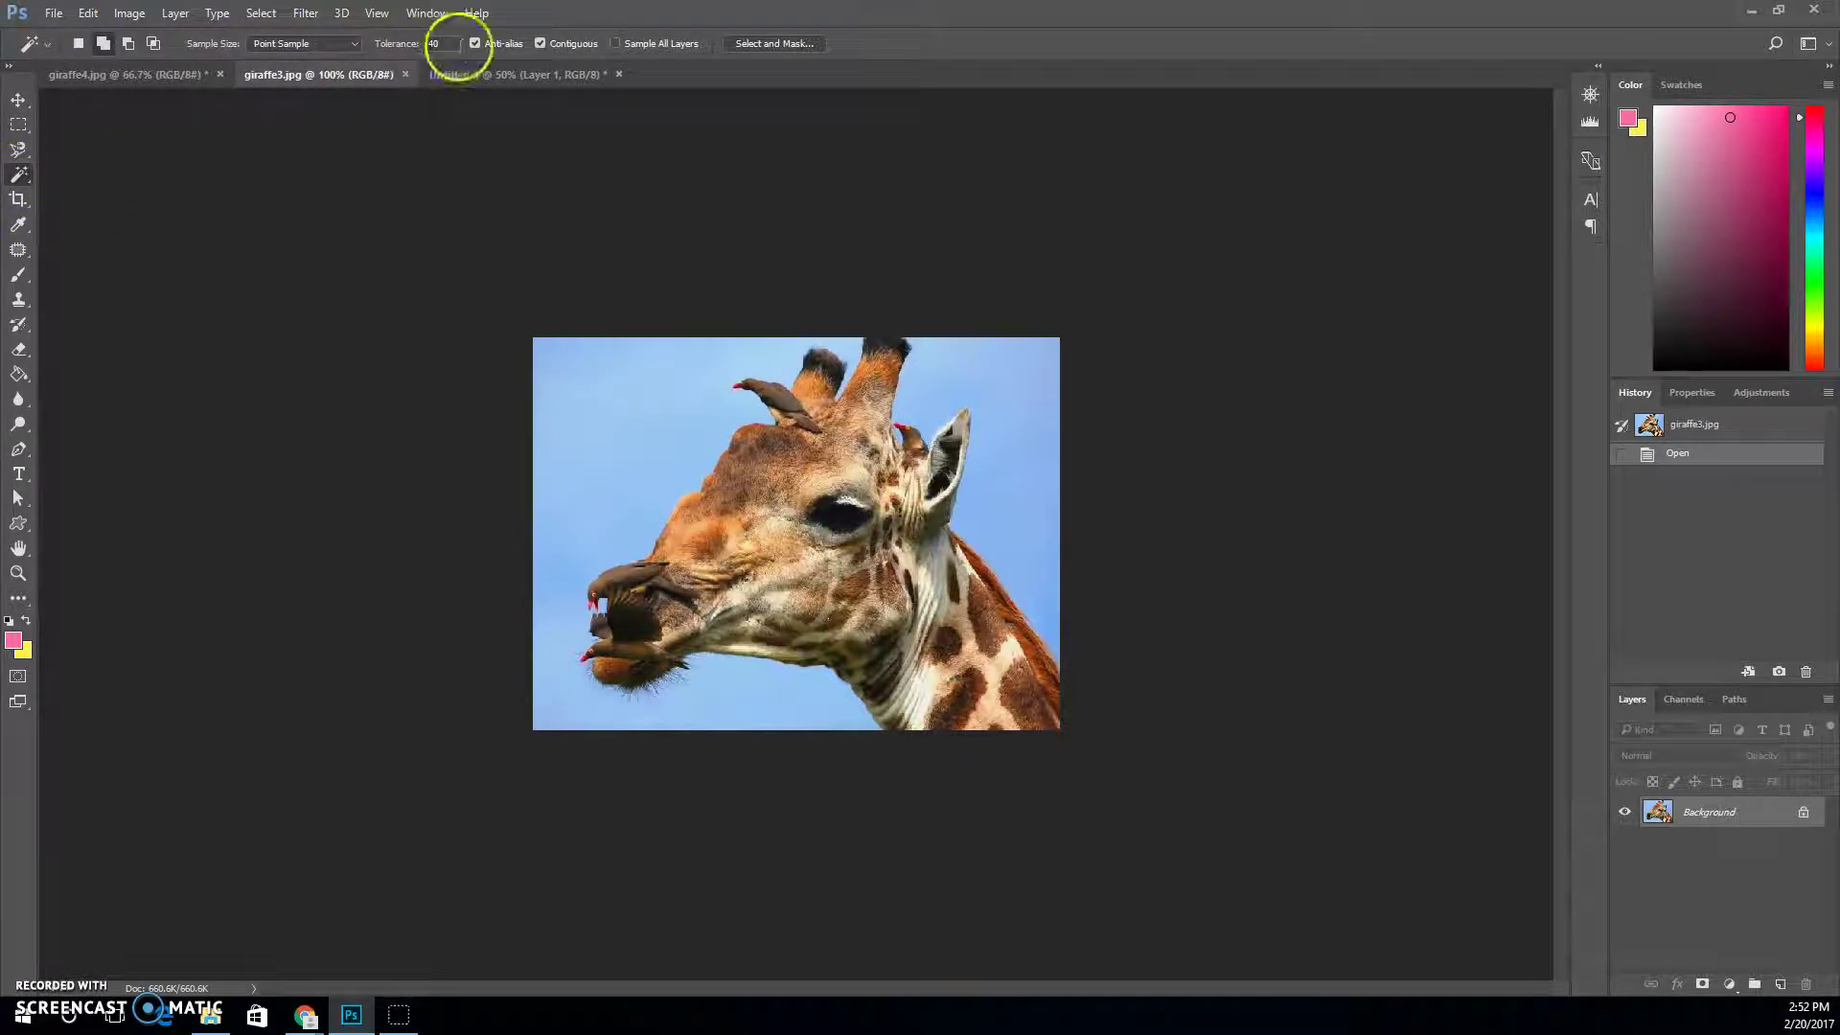
pyautogui.click(637, 462)
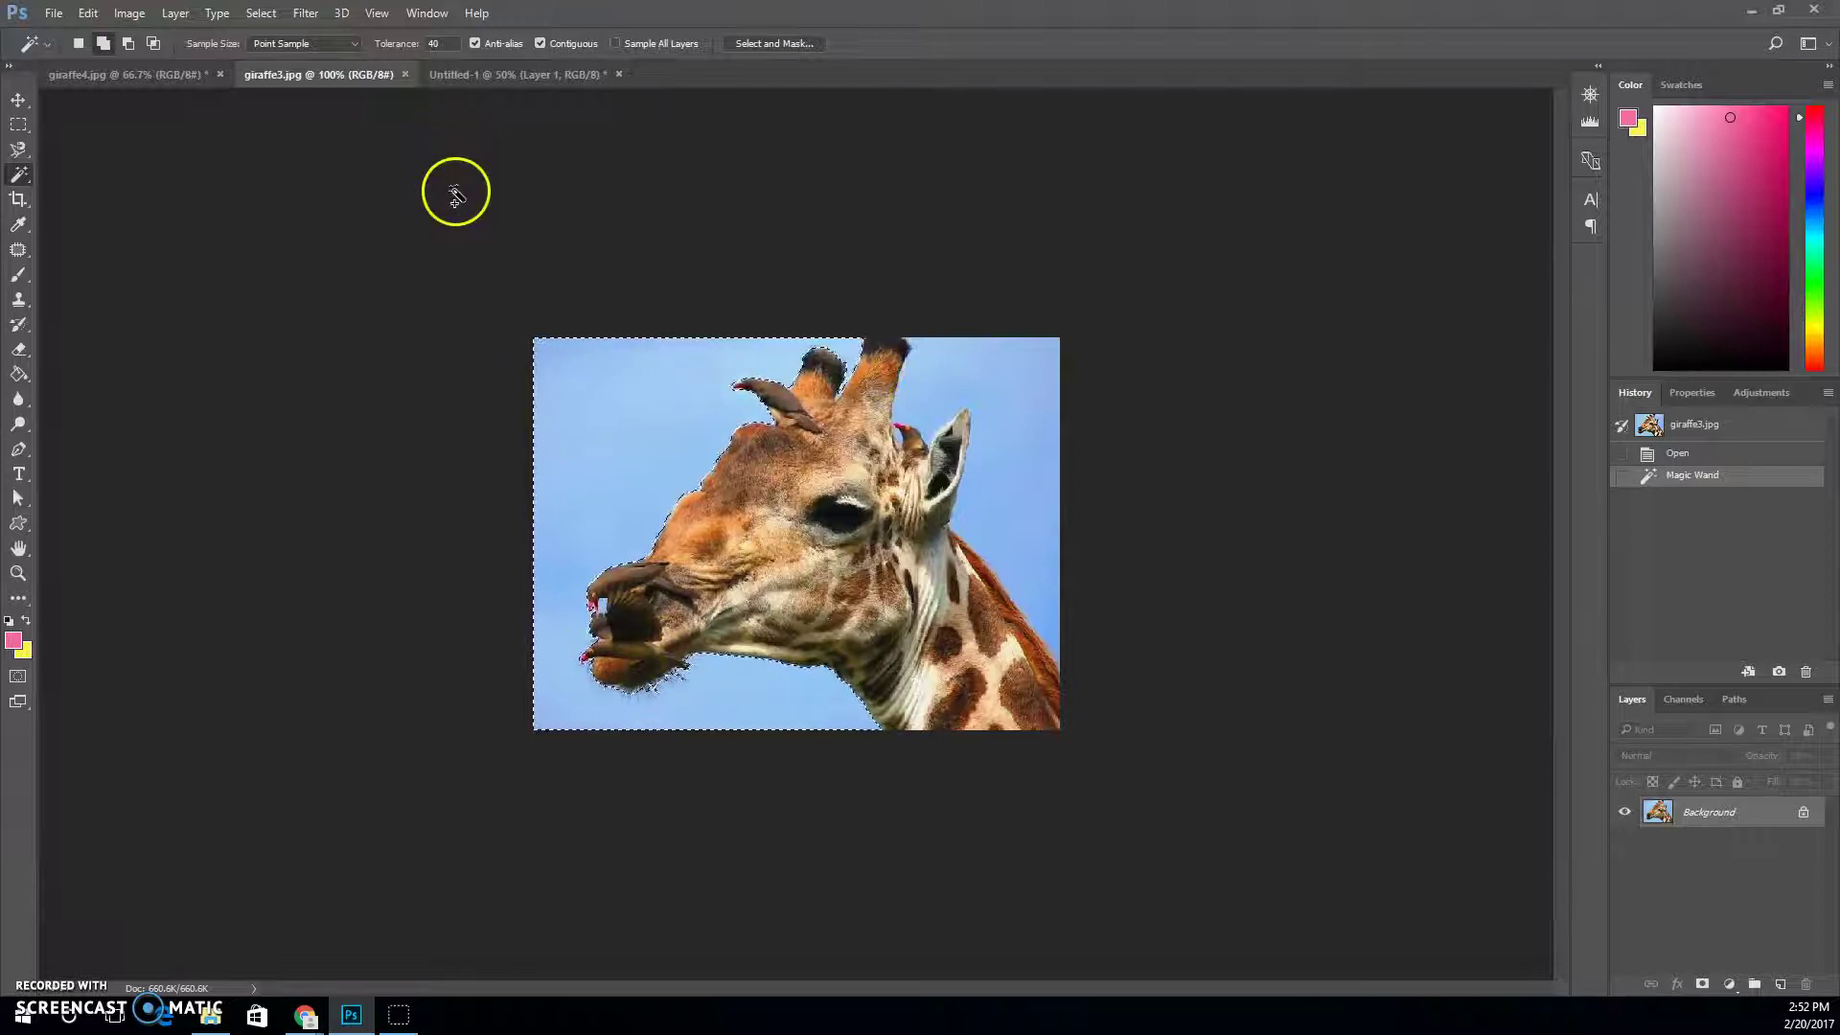
pyautogui.hotkey('ctrl', 'd')
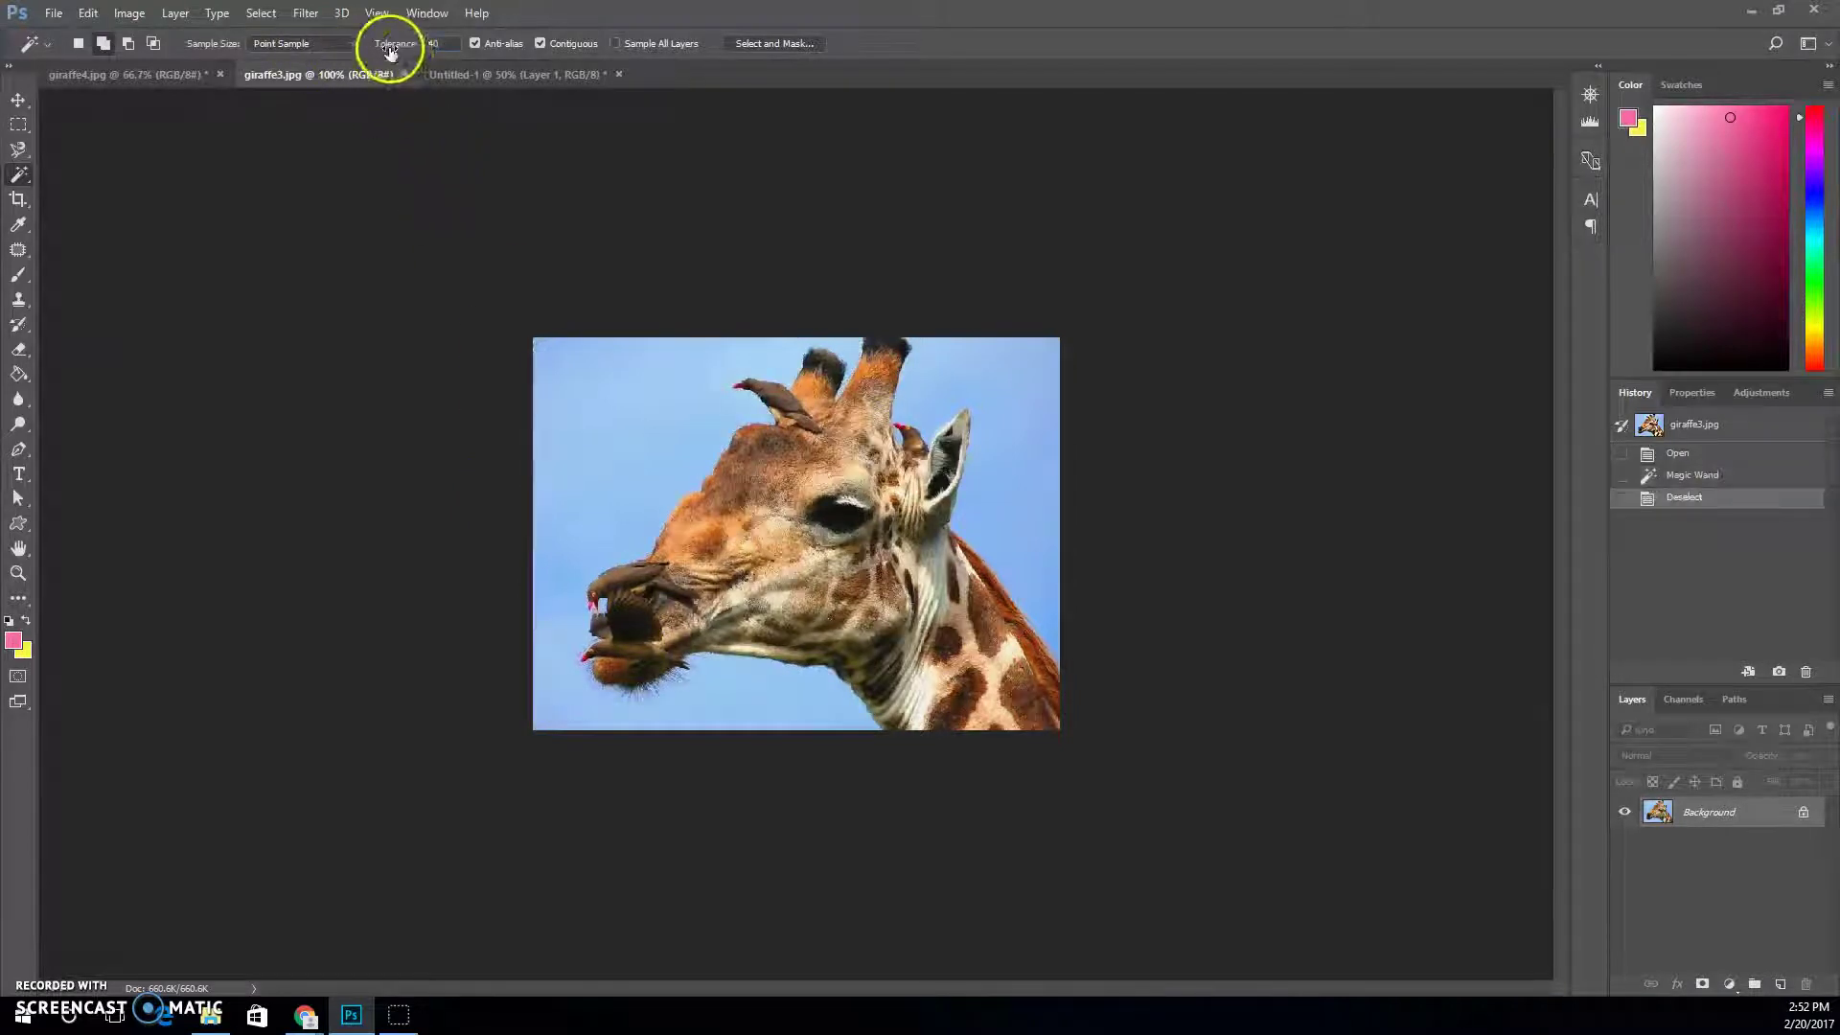
# - Set the Magic Wand tolerance to 60 and select the blue sky in front of and behind the giraffe's head
pyautogui.moveTo(386, 49); pyautogui.dragTo(409, 50)
pyautogui.click(601, 402)
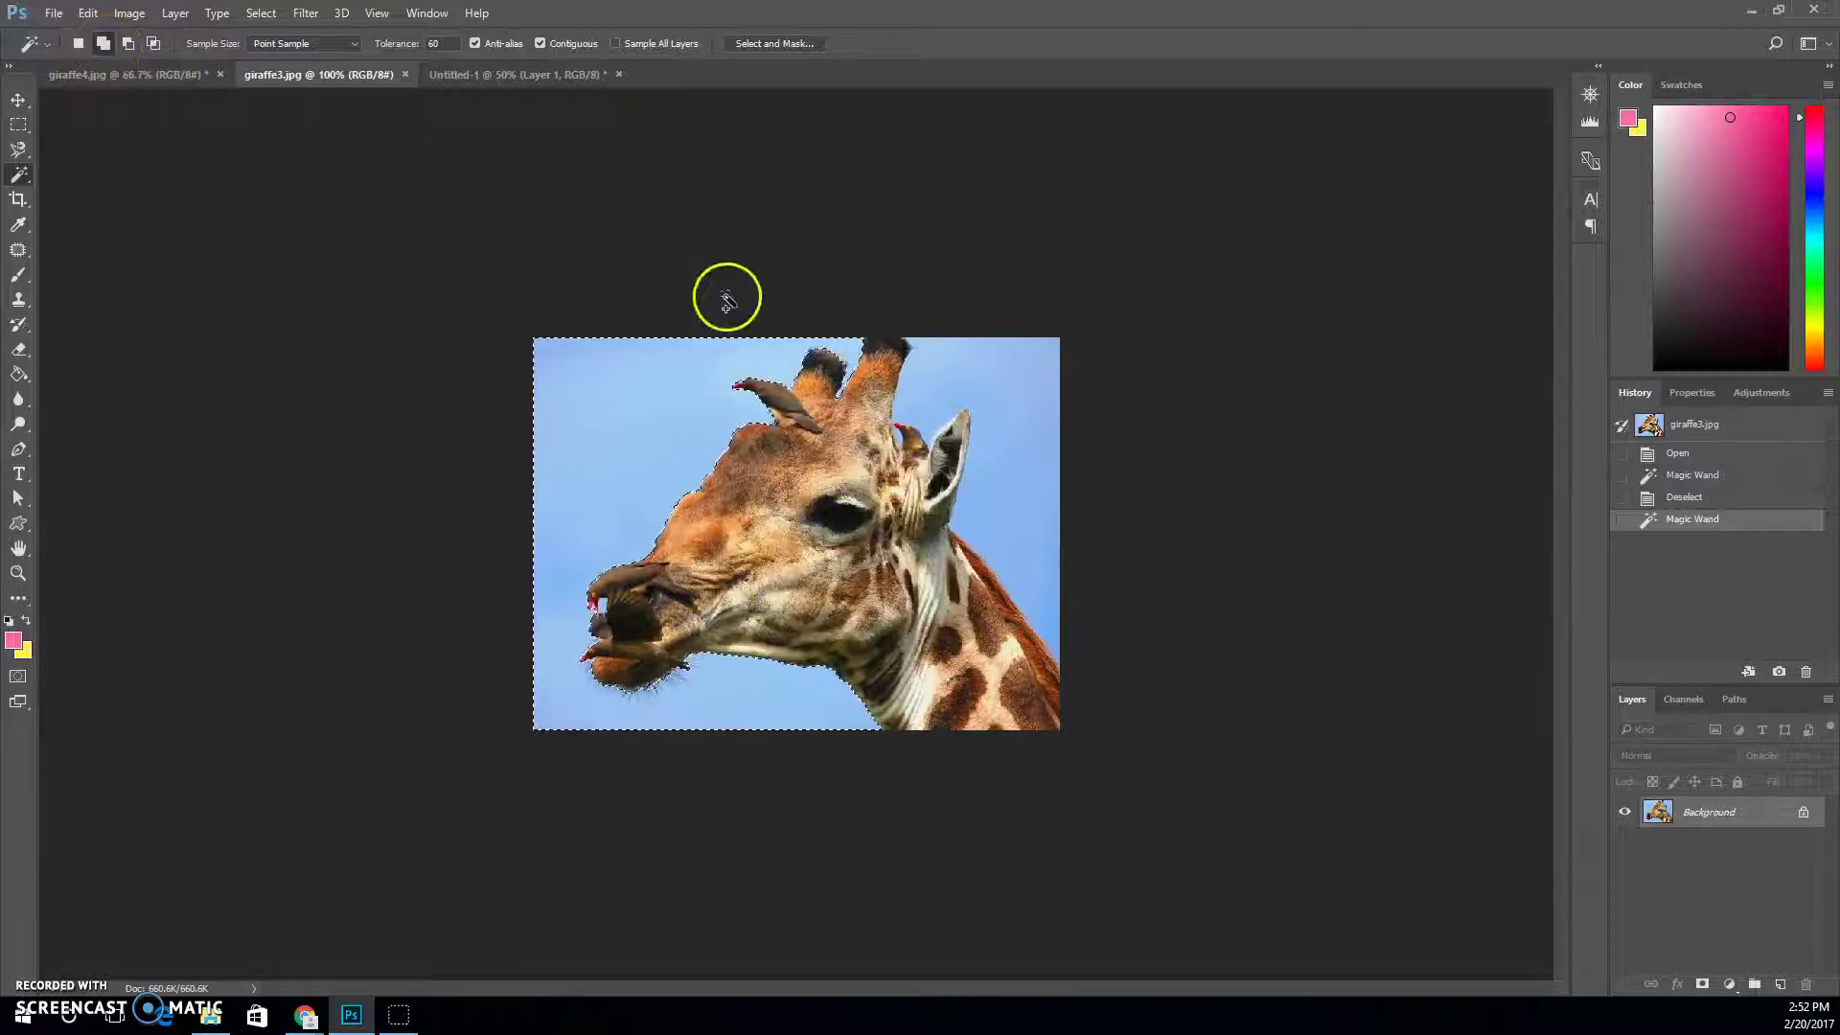
pyautogui.click(1027, 391)
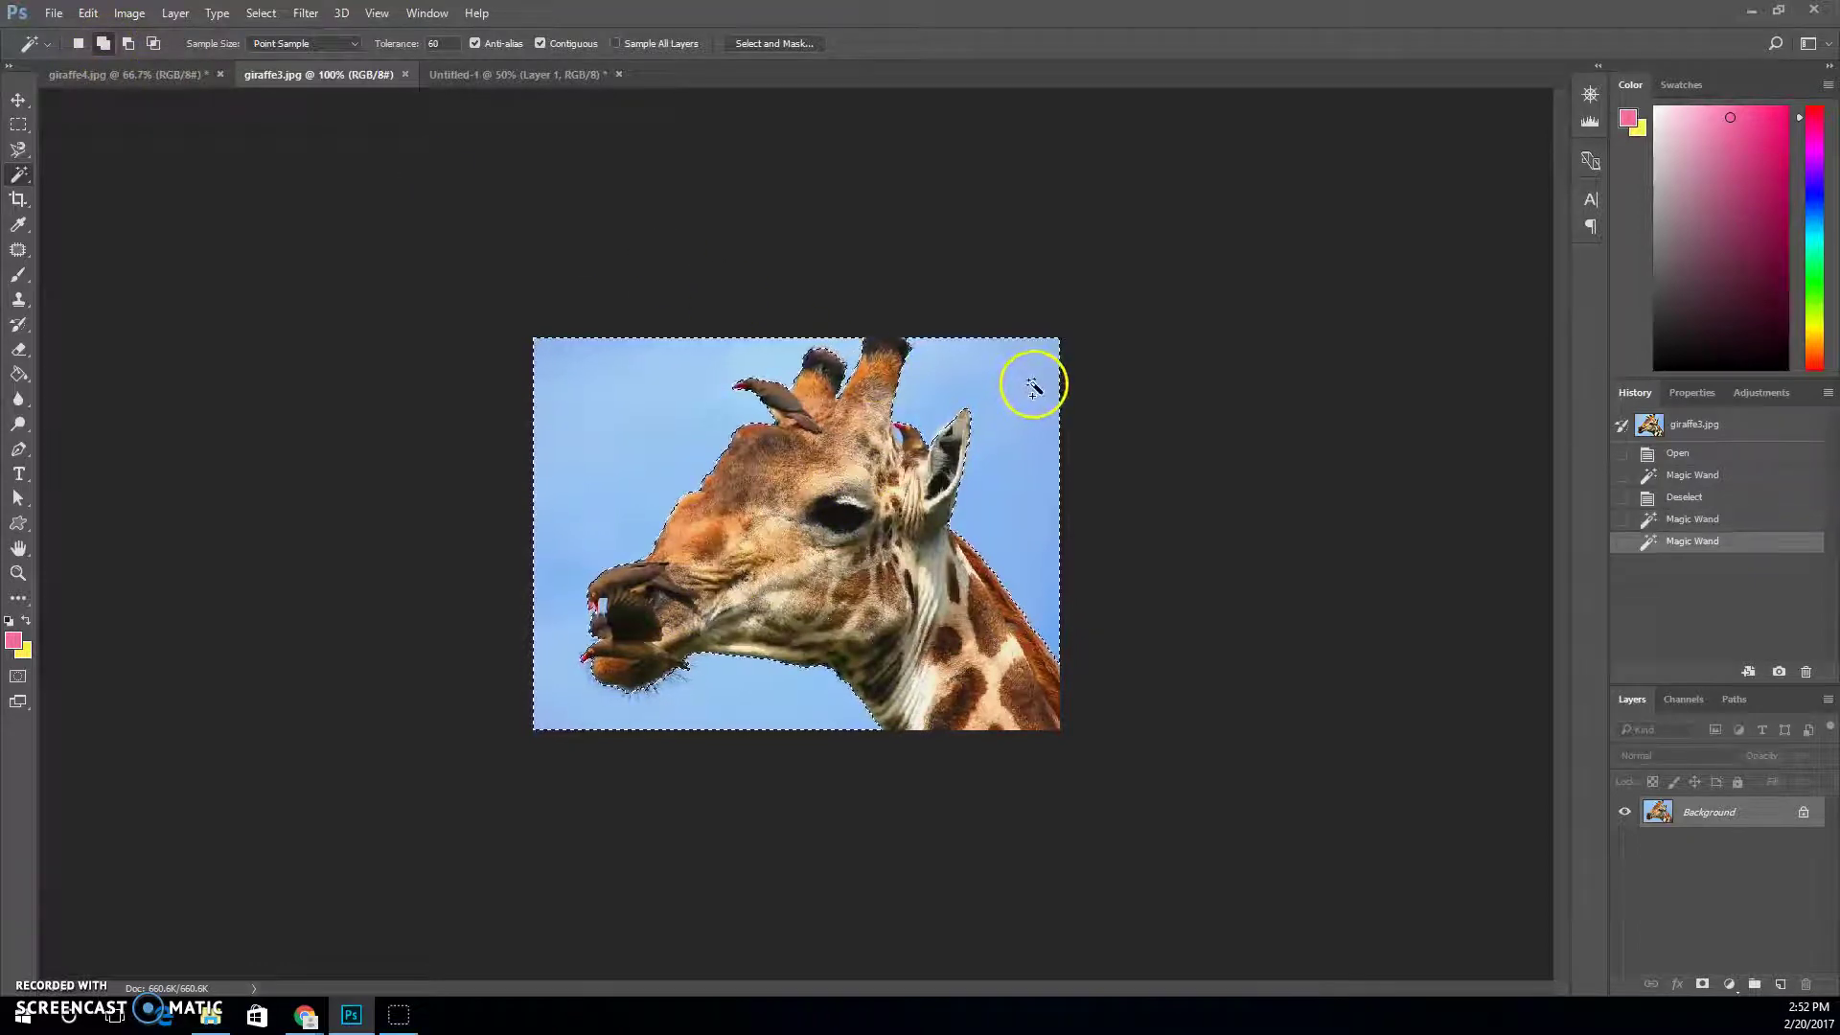
# - Add the enclosed sky gaps between the birds at the mouth and beside the bird near the ear to the selection
pyautogui.click(17, 572)
pyautogui.click(624, 607)
pyautogui.click(398, 697)
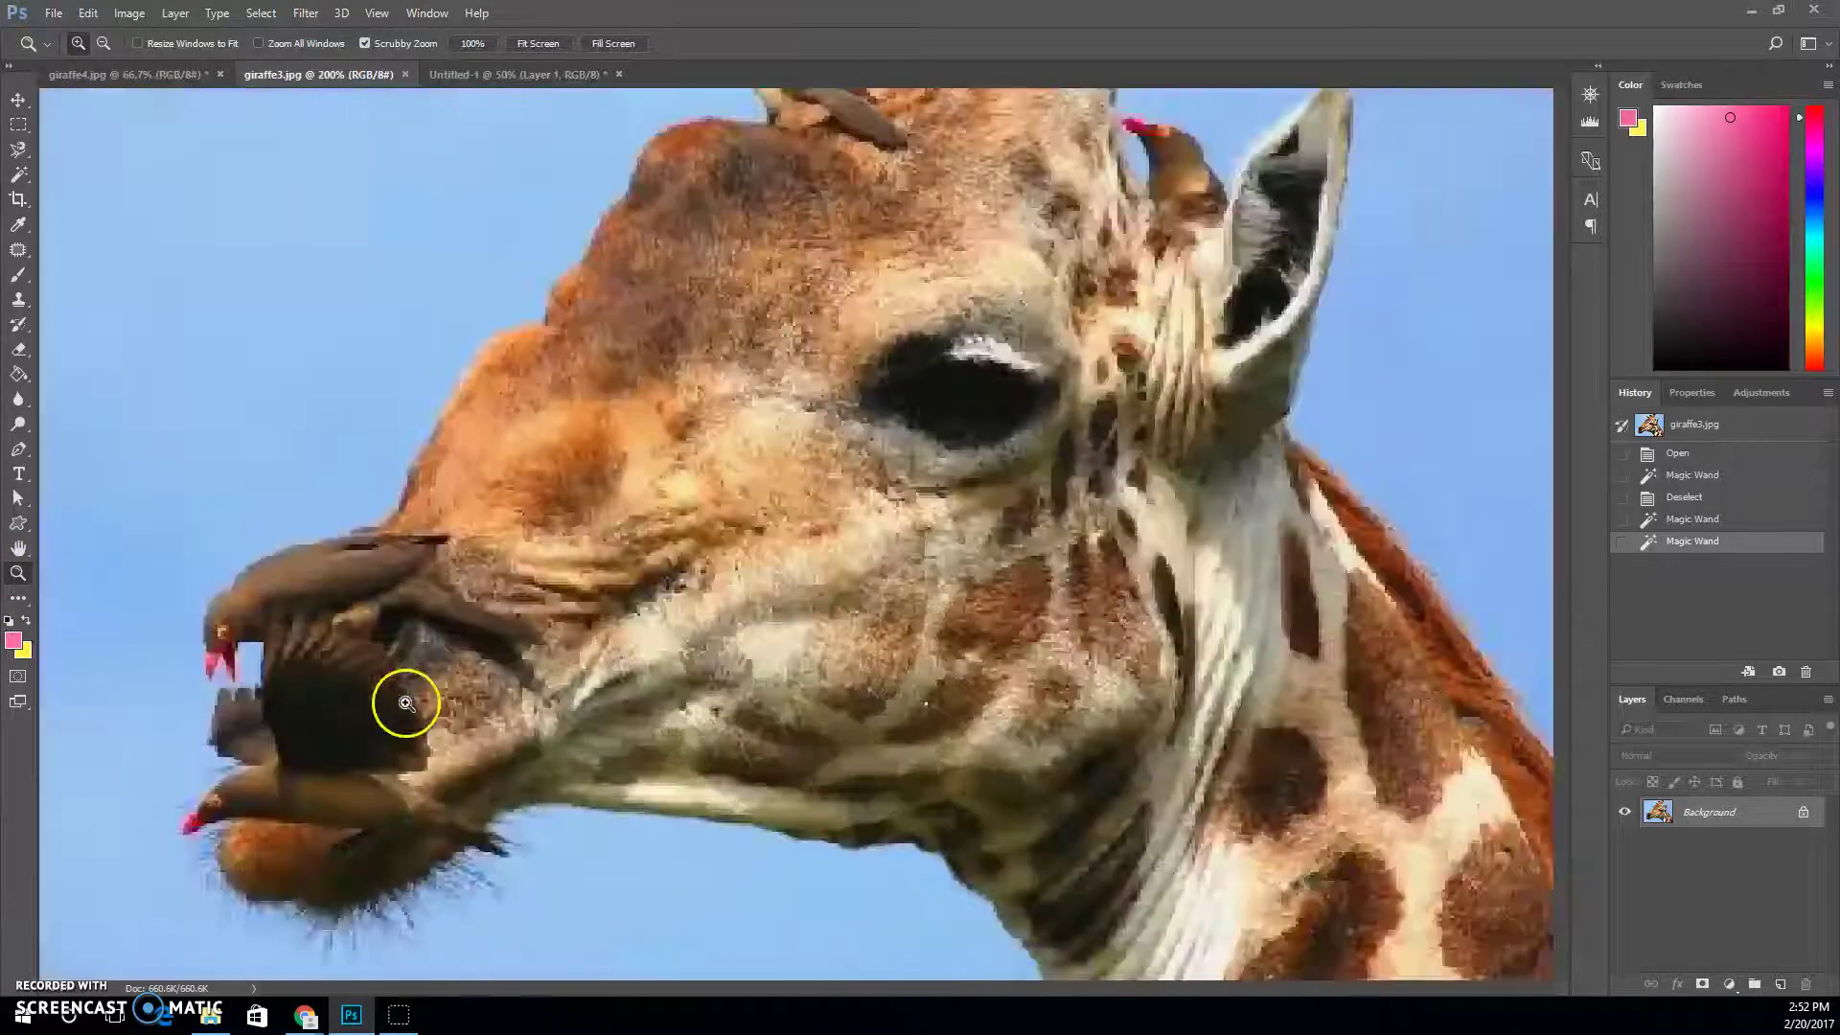
pyautogui.click(18, 173)
pyautogui.click(412, 663)
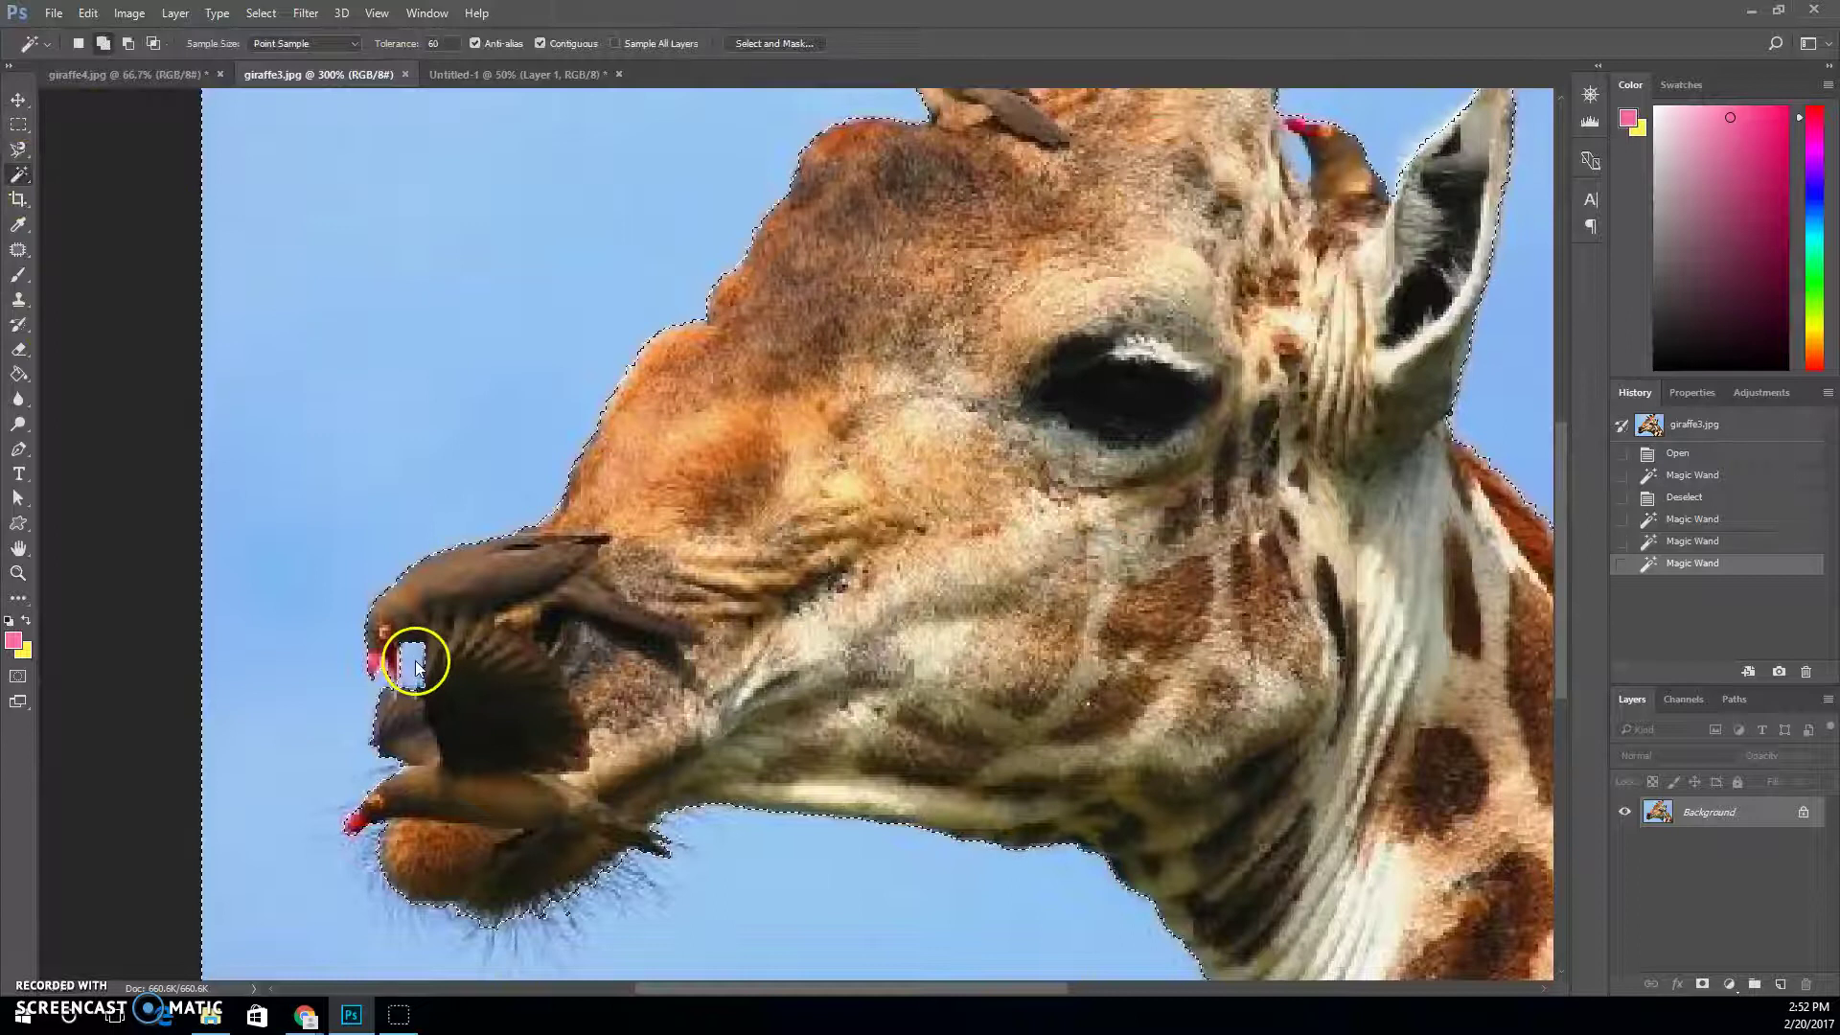
pyautogui.click(1311, 139)
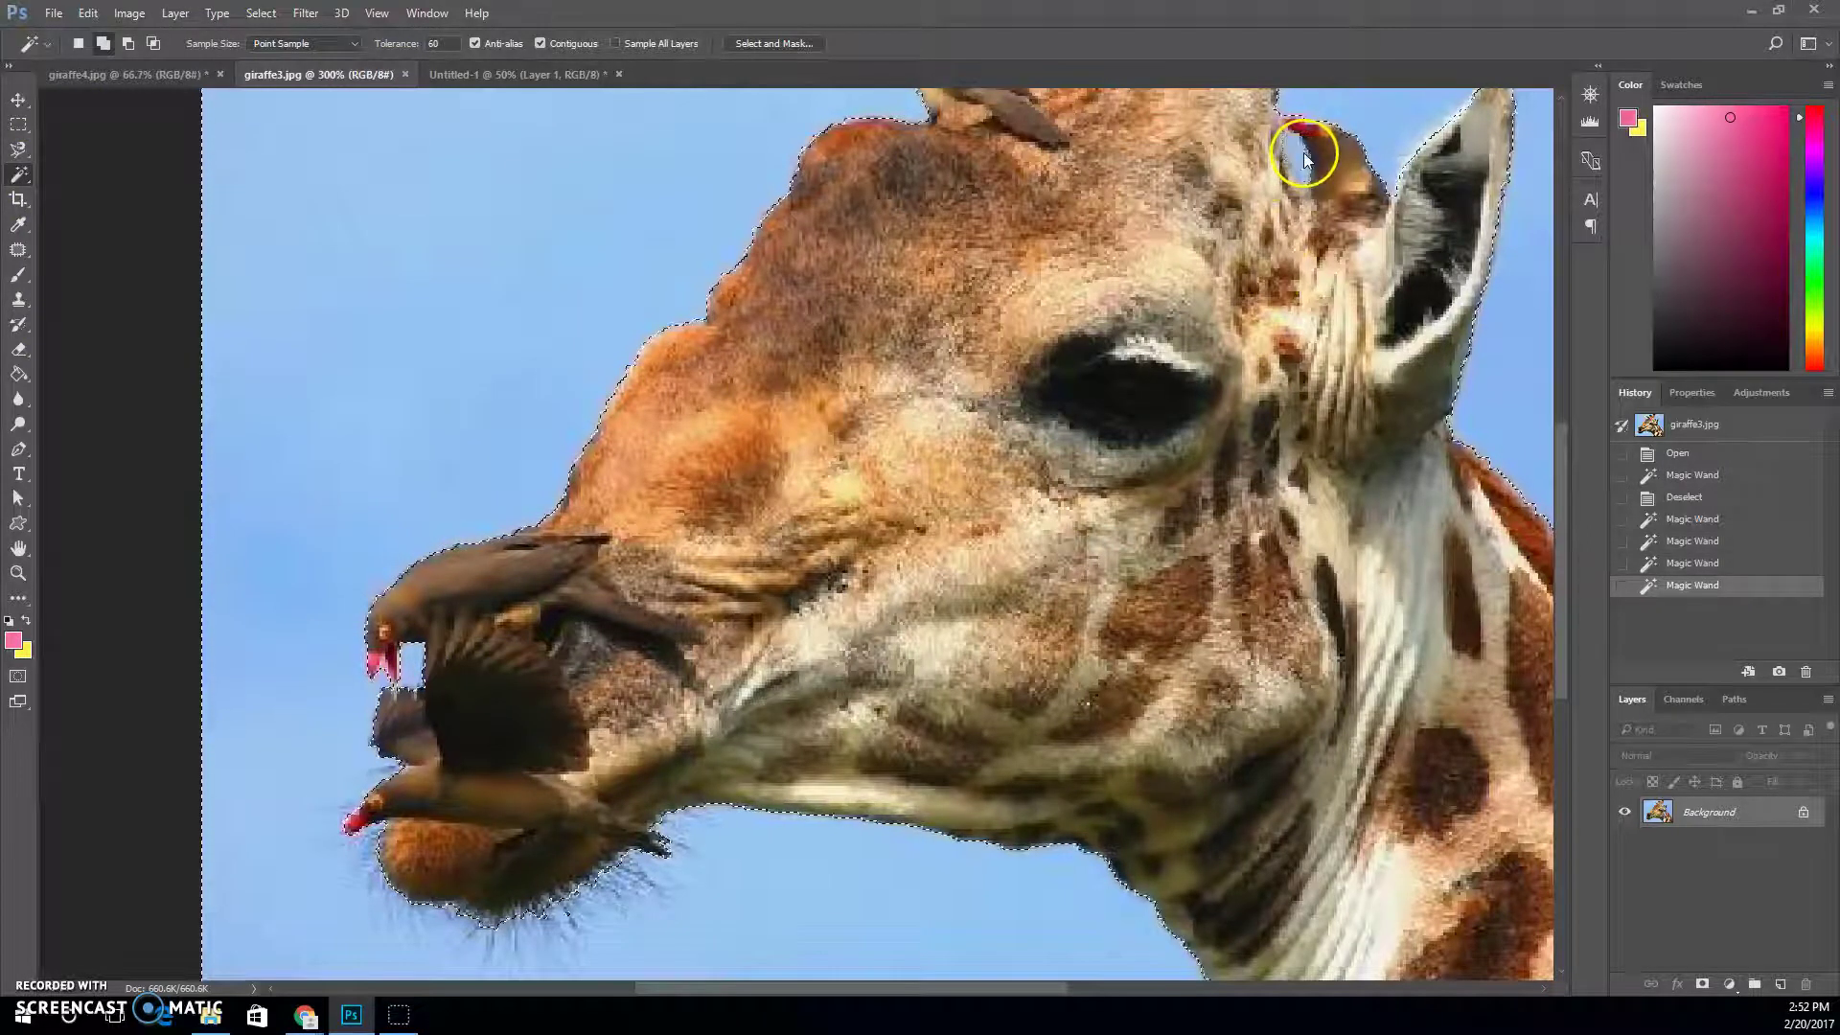
pyautogui.scroll(1, 1268, 537)
pyautogui.scroll(3, 1264, 537)
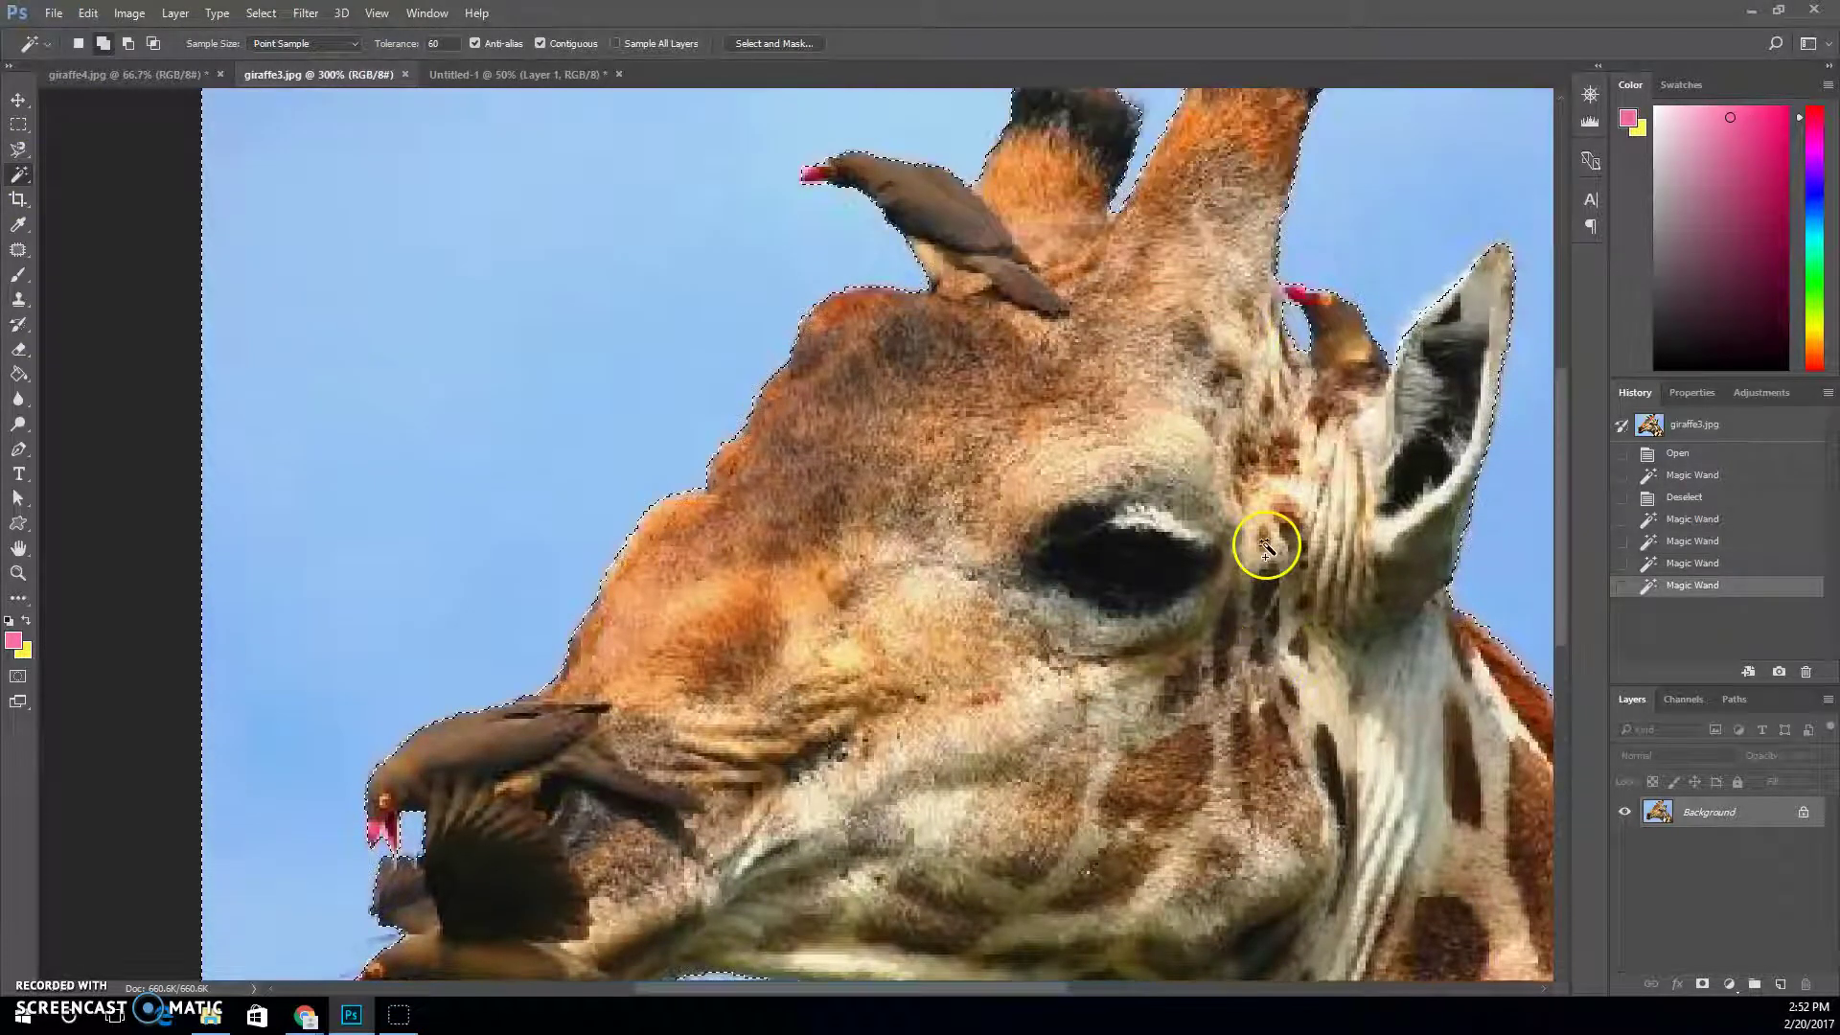
pyautogui.scroll(-2, 920, 498)
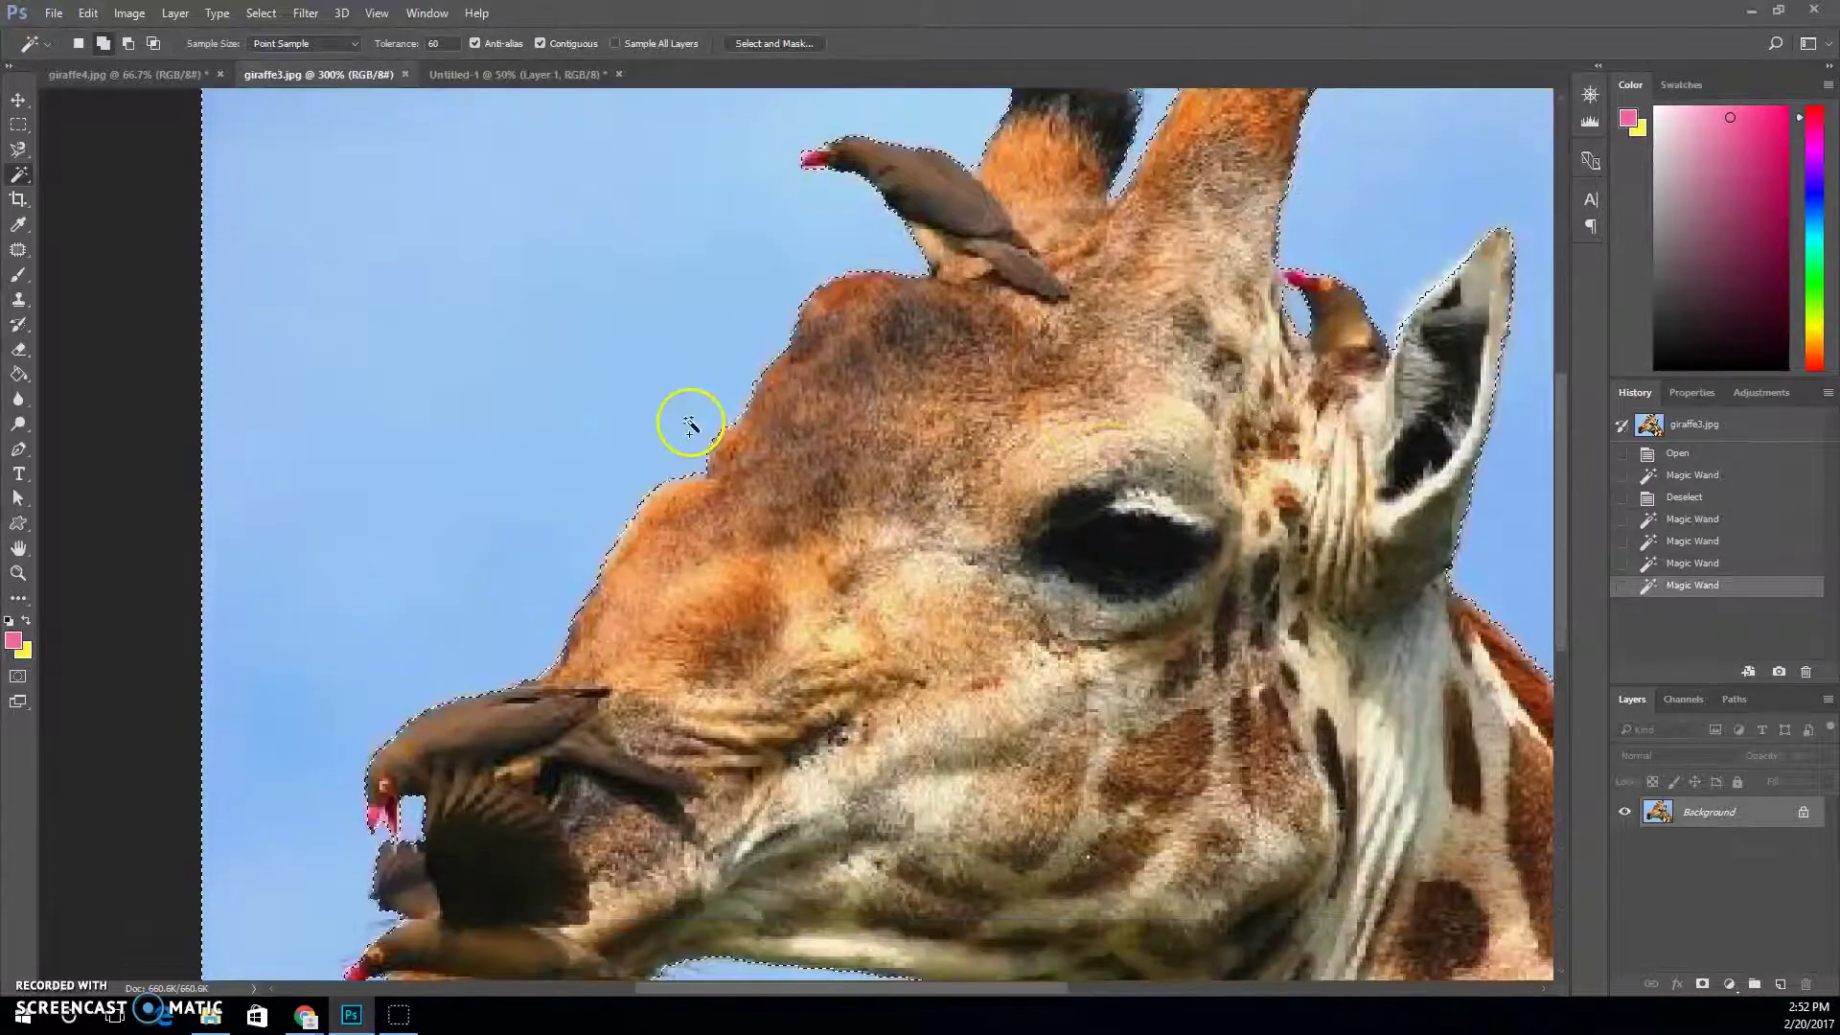
pyautogui.hotkey('ctrl', '-')
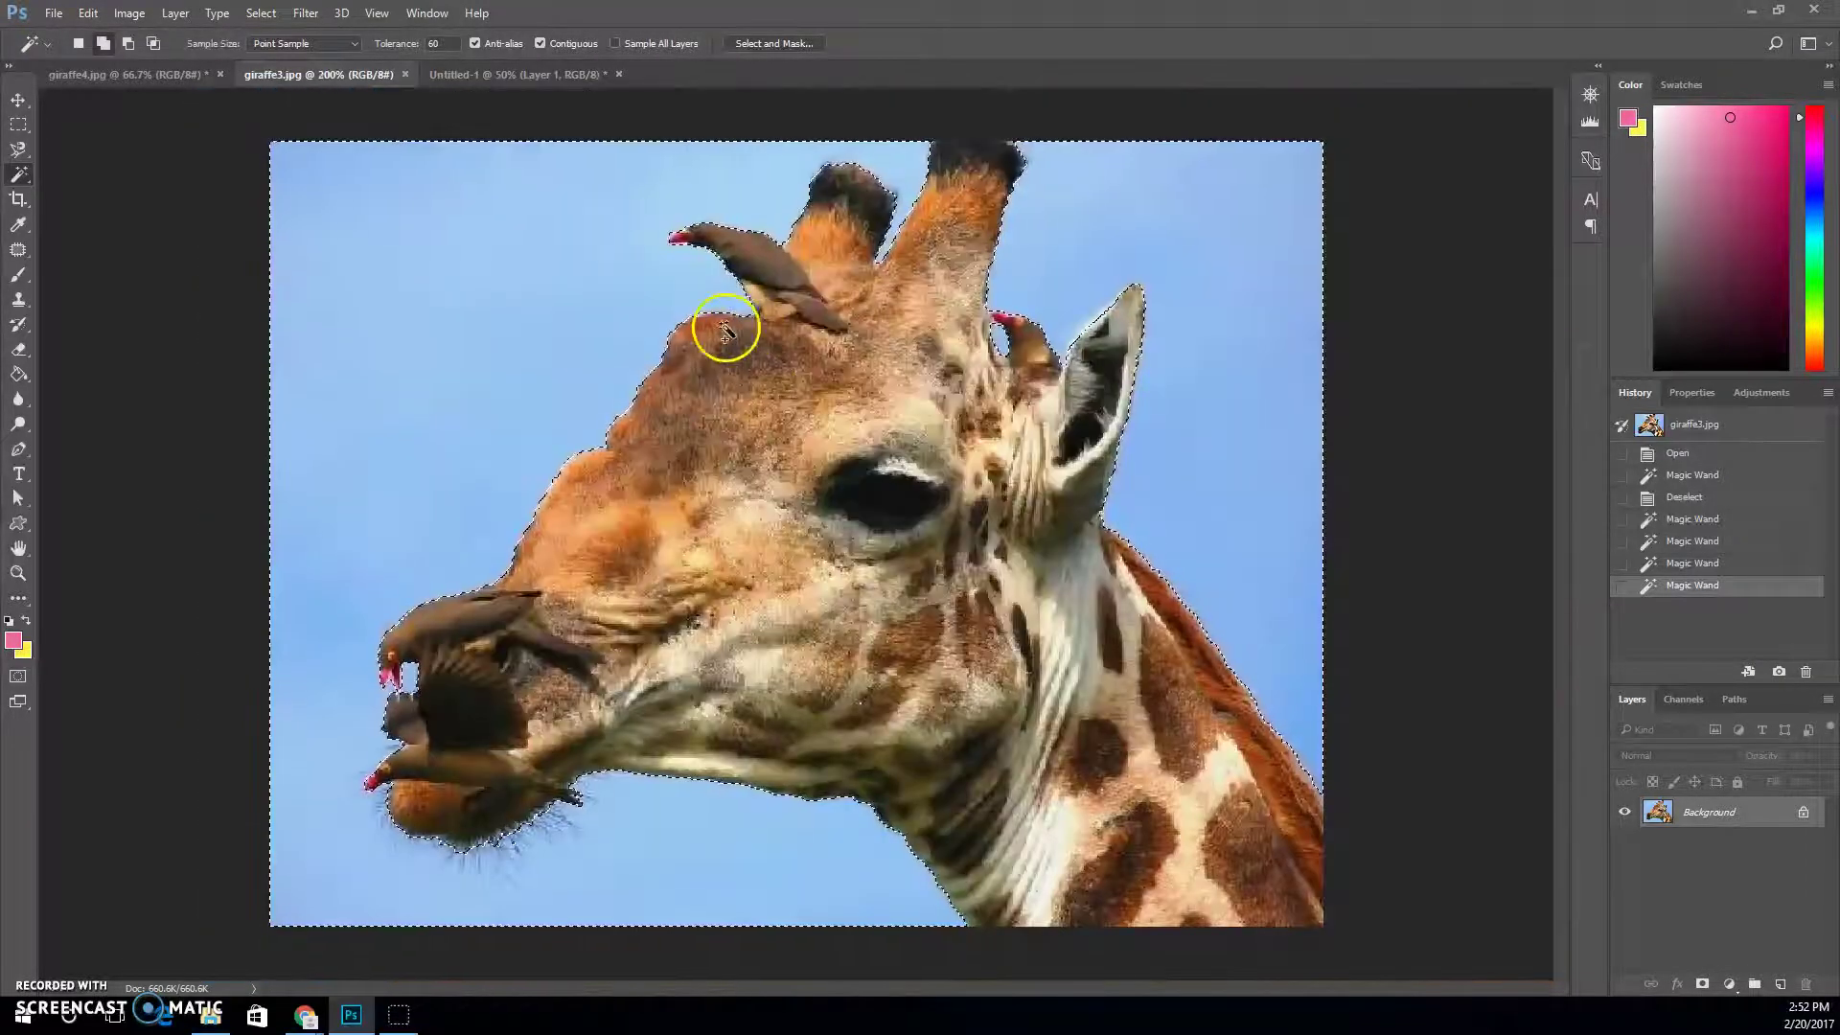
pyautogui.click(779, 43)
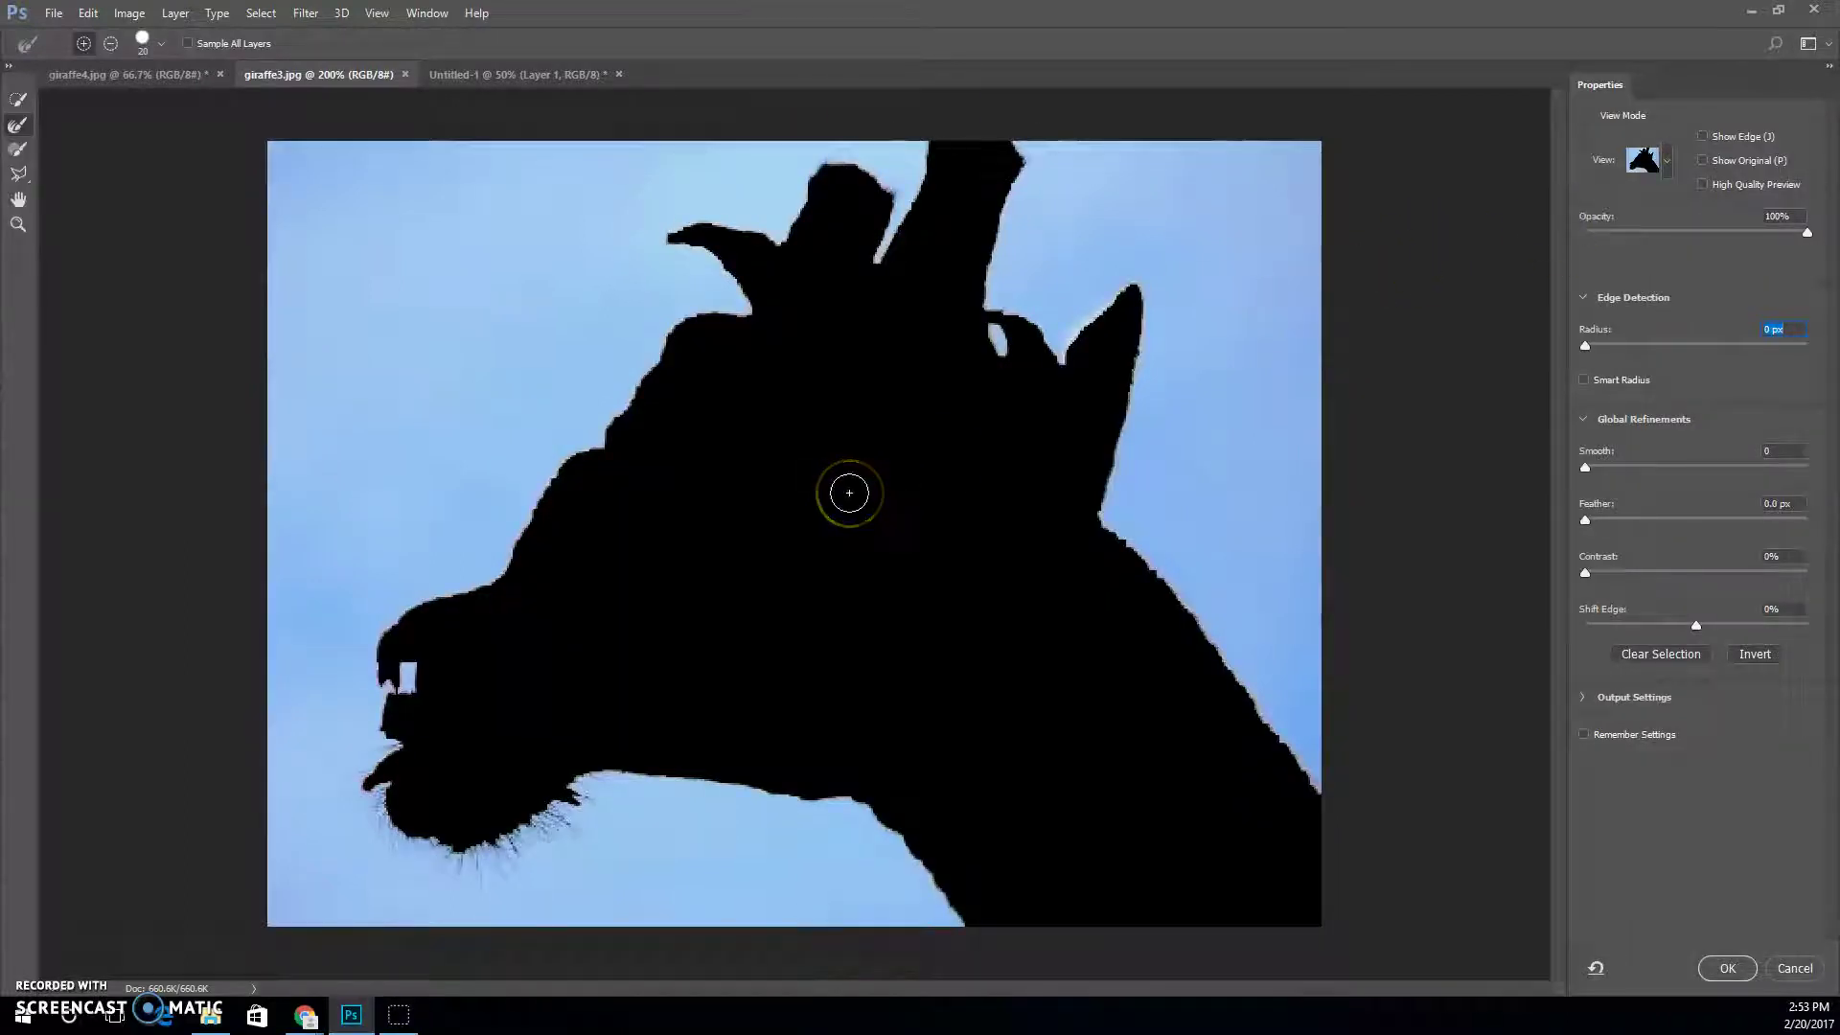
pyautogui.moveTo(849, 492)
pyautogui.mouseDown()
pyautogui.moveTo(862, 444)
pyautogui.moveTo(872, 465)
pyautogui.mouseUp()
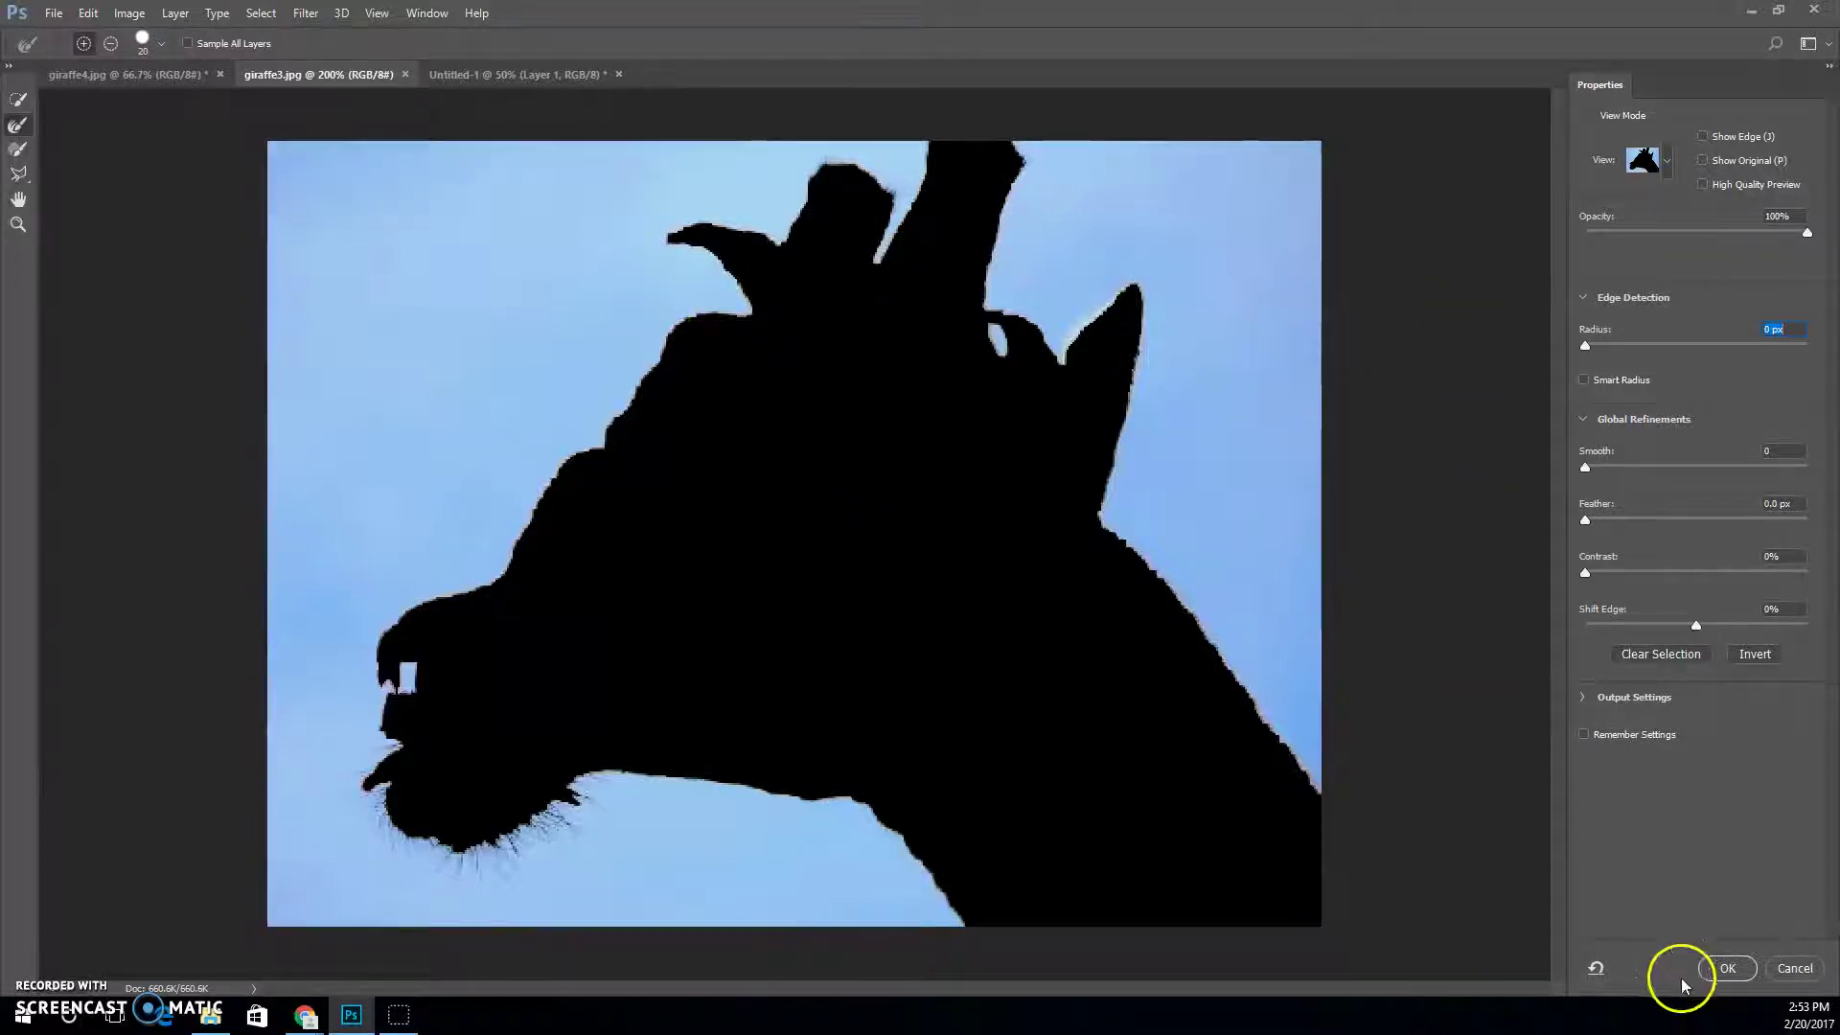
pyautogui.click(1795, 969)
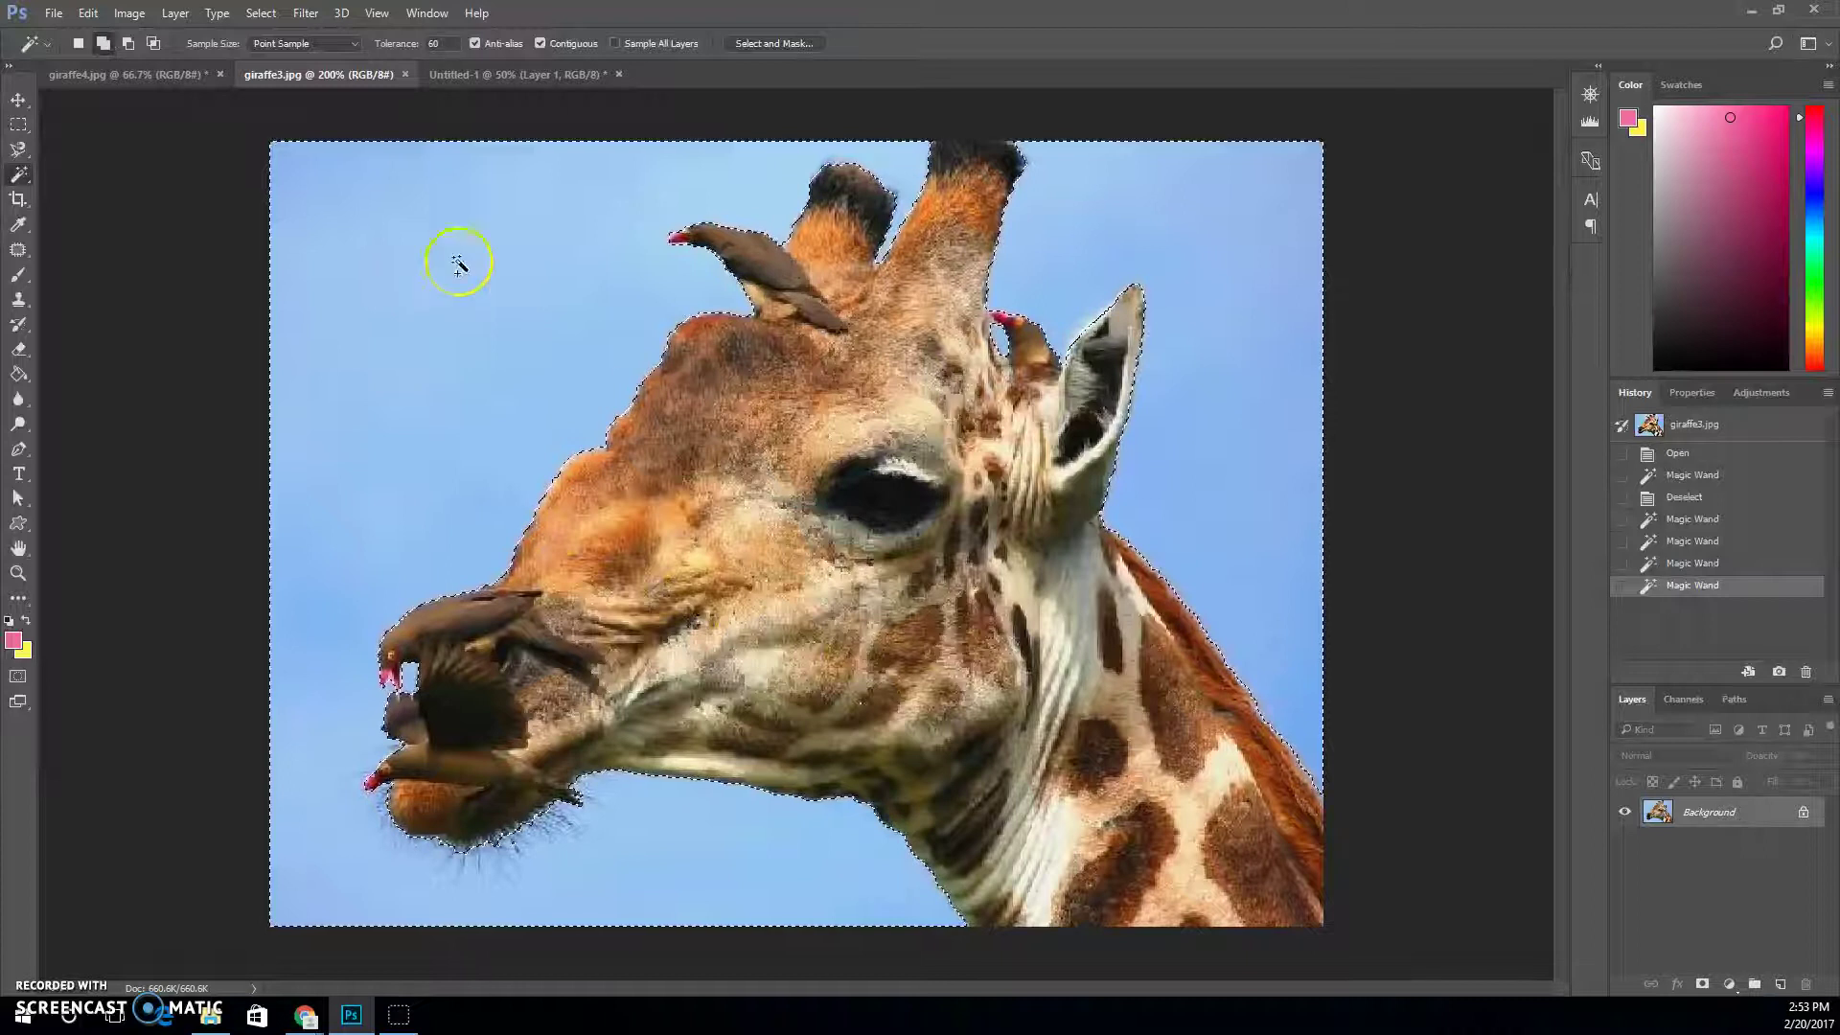
# - Invert the sky selection so it covers the giraffe, and open it in Select and Mask
pyautogui.rightClick(1201, 381)
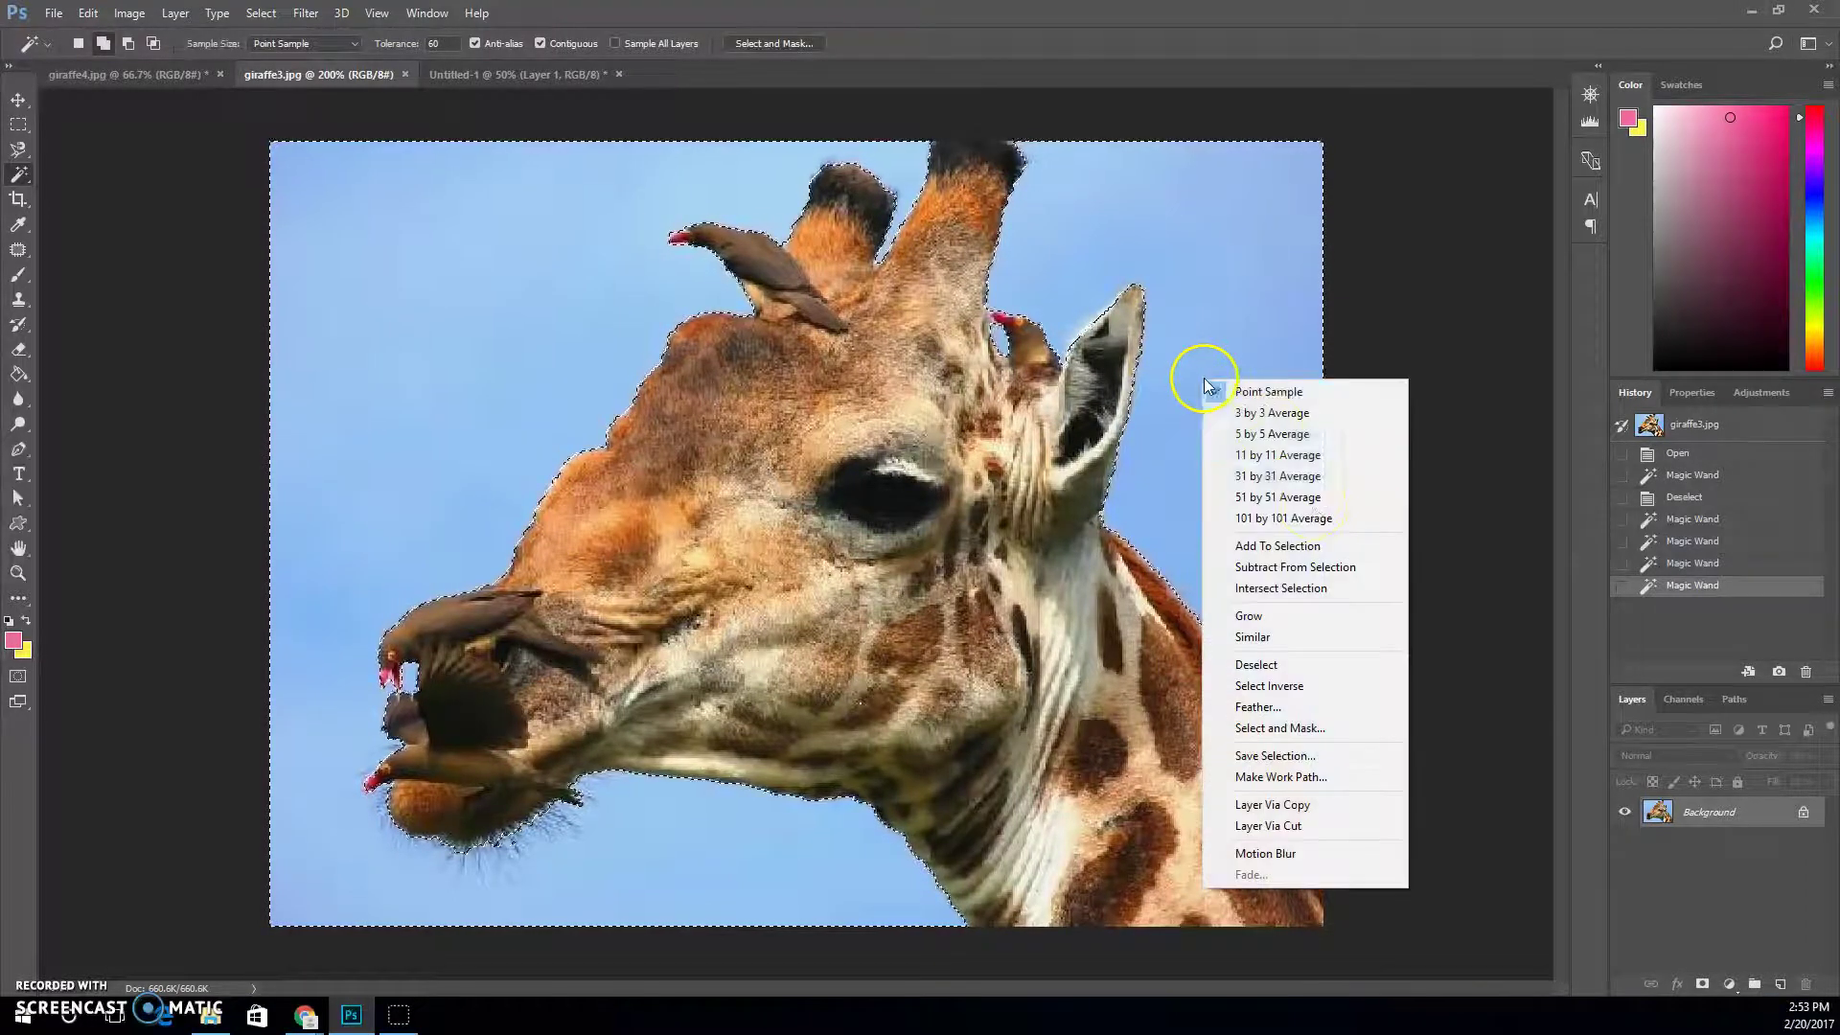
pyautogui.click(1312, 689)
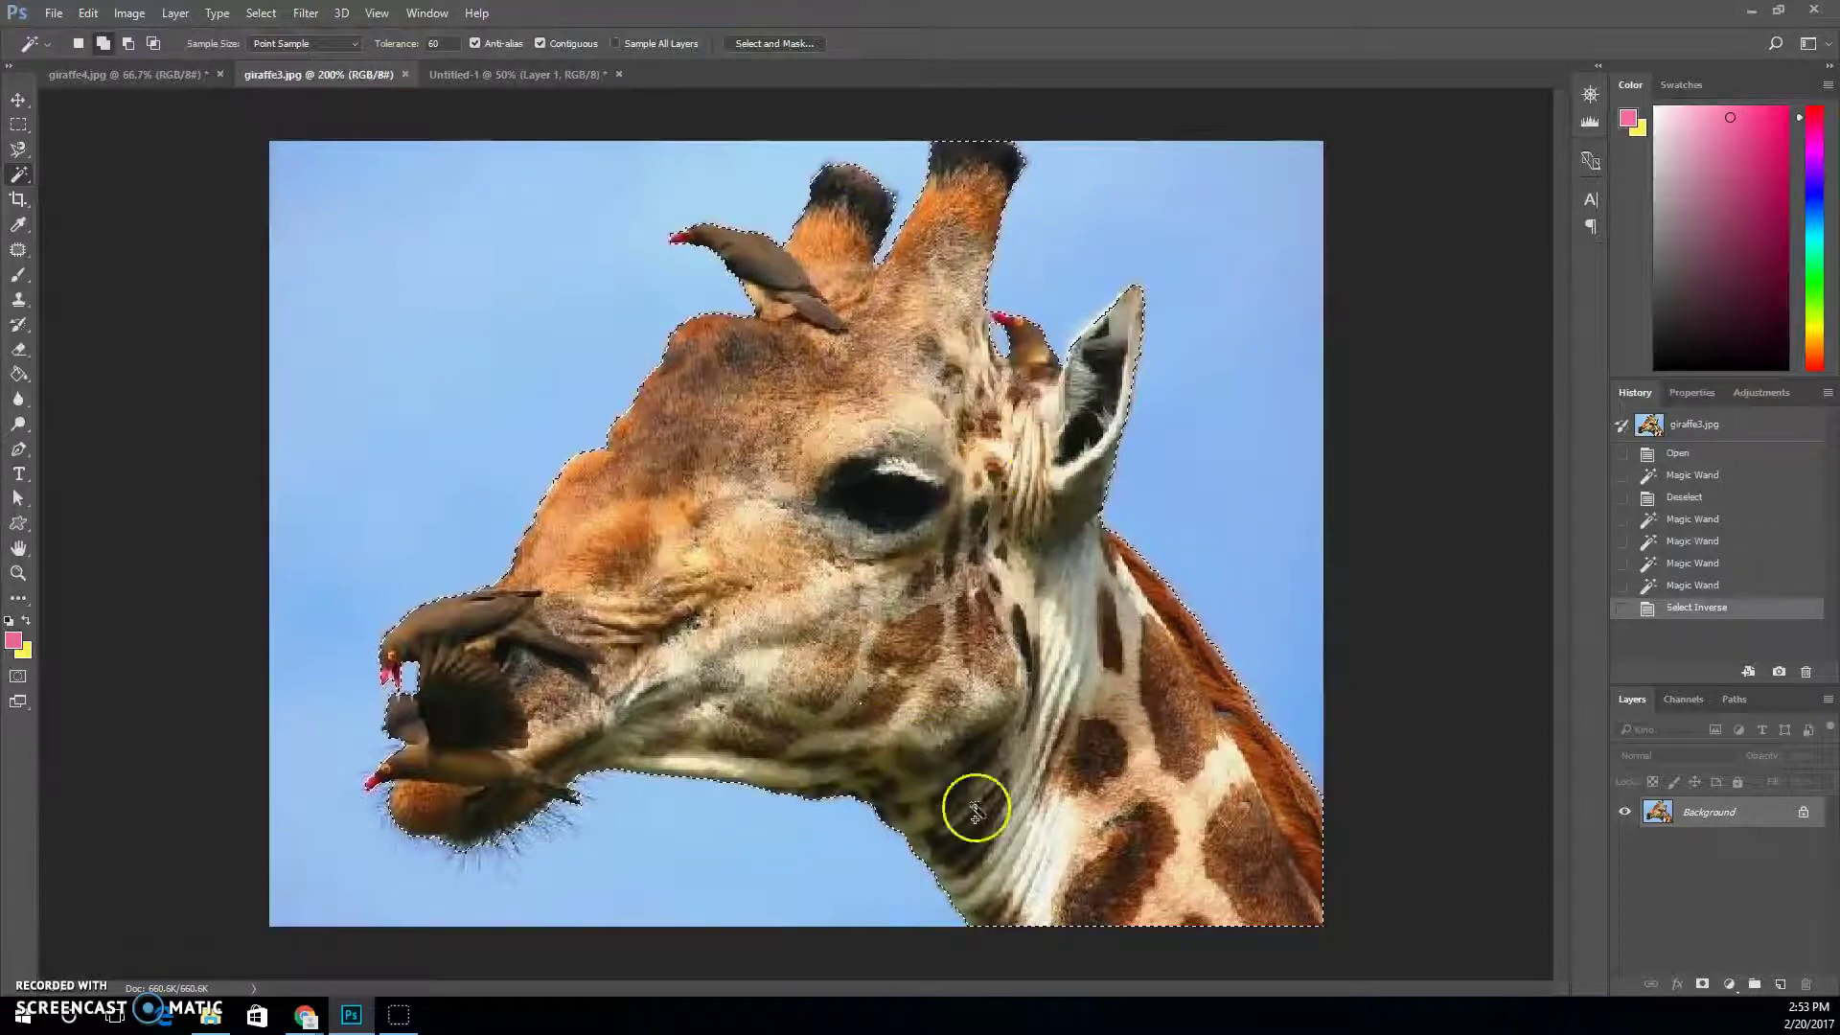
pyautogui.click(750, 44)
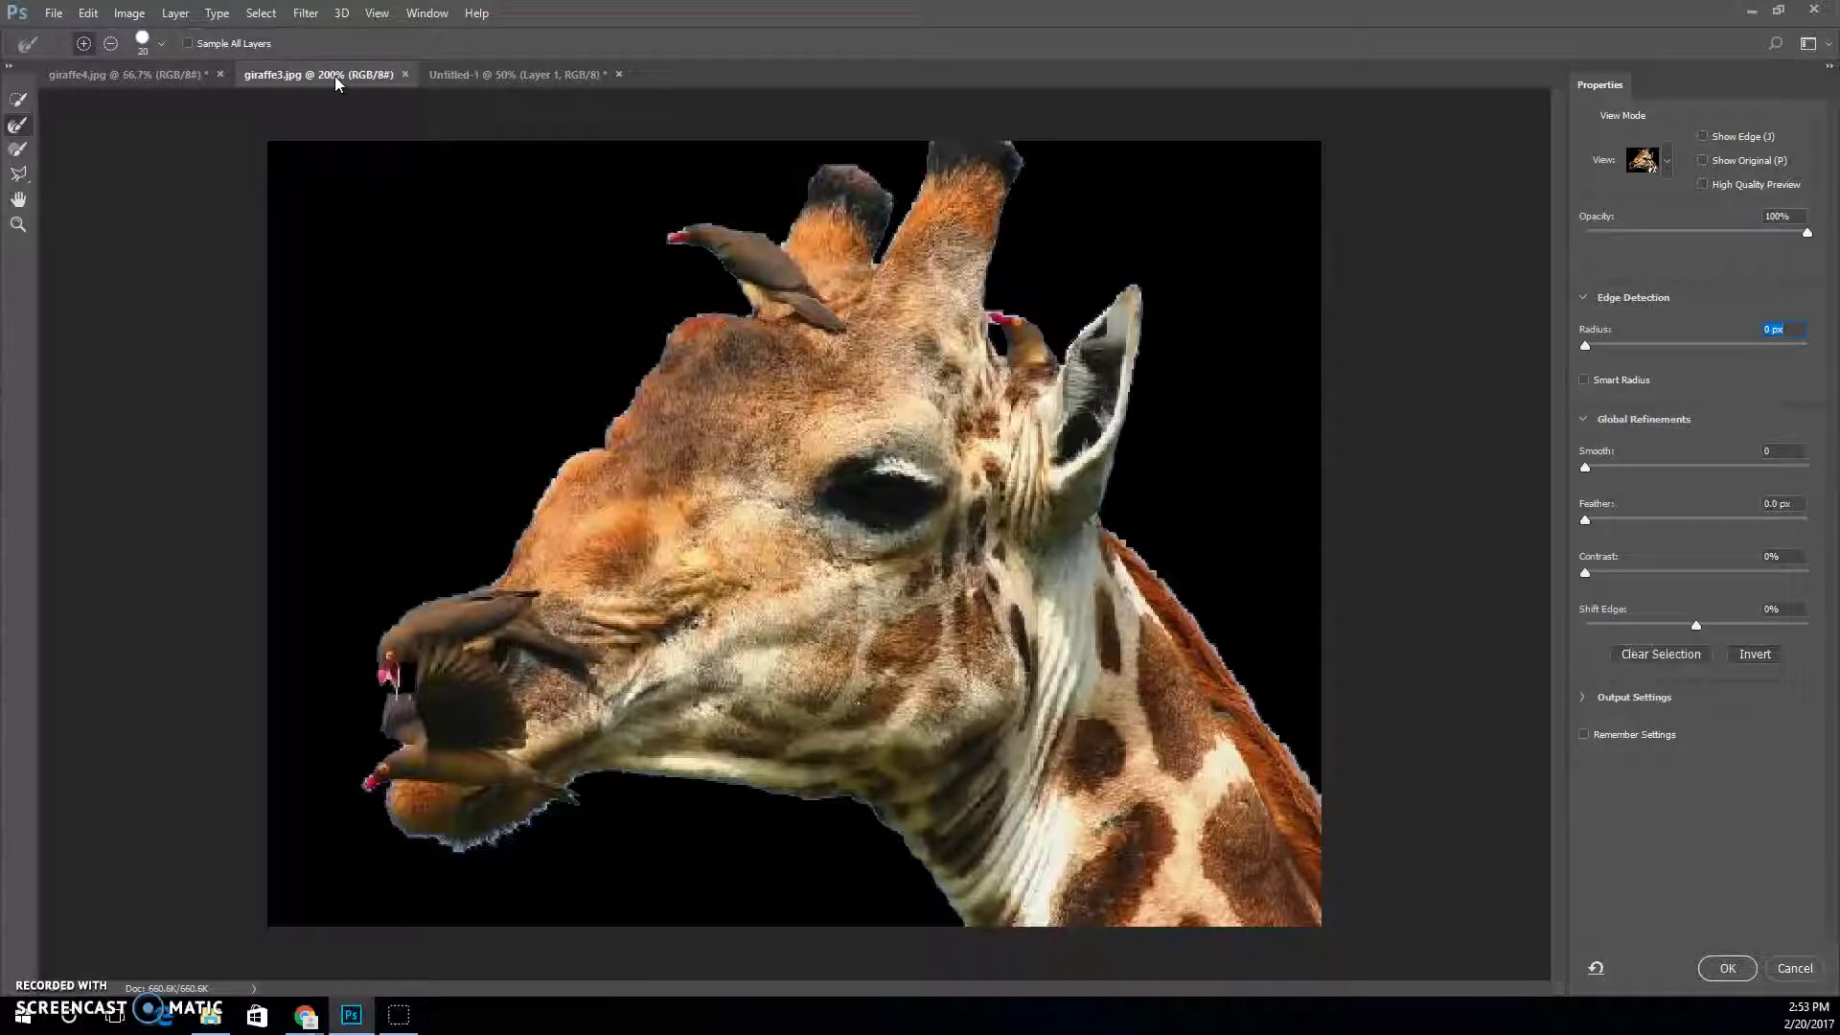
# - Refine the whiskered edge under the giraffe's chin with the Refine Edge Brush at size 10, trimming the refined area in subtract mode
pyautogui.hotkey('ctrl', '+')
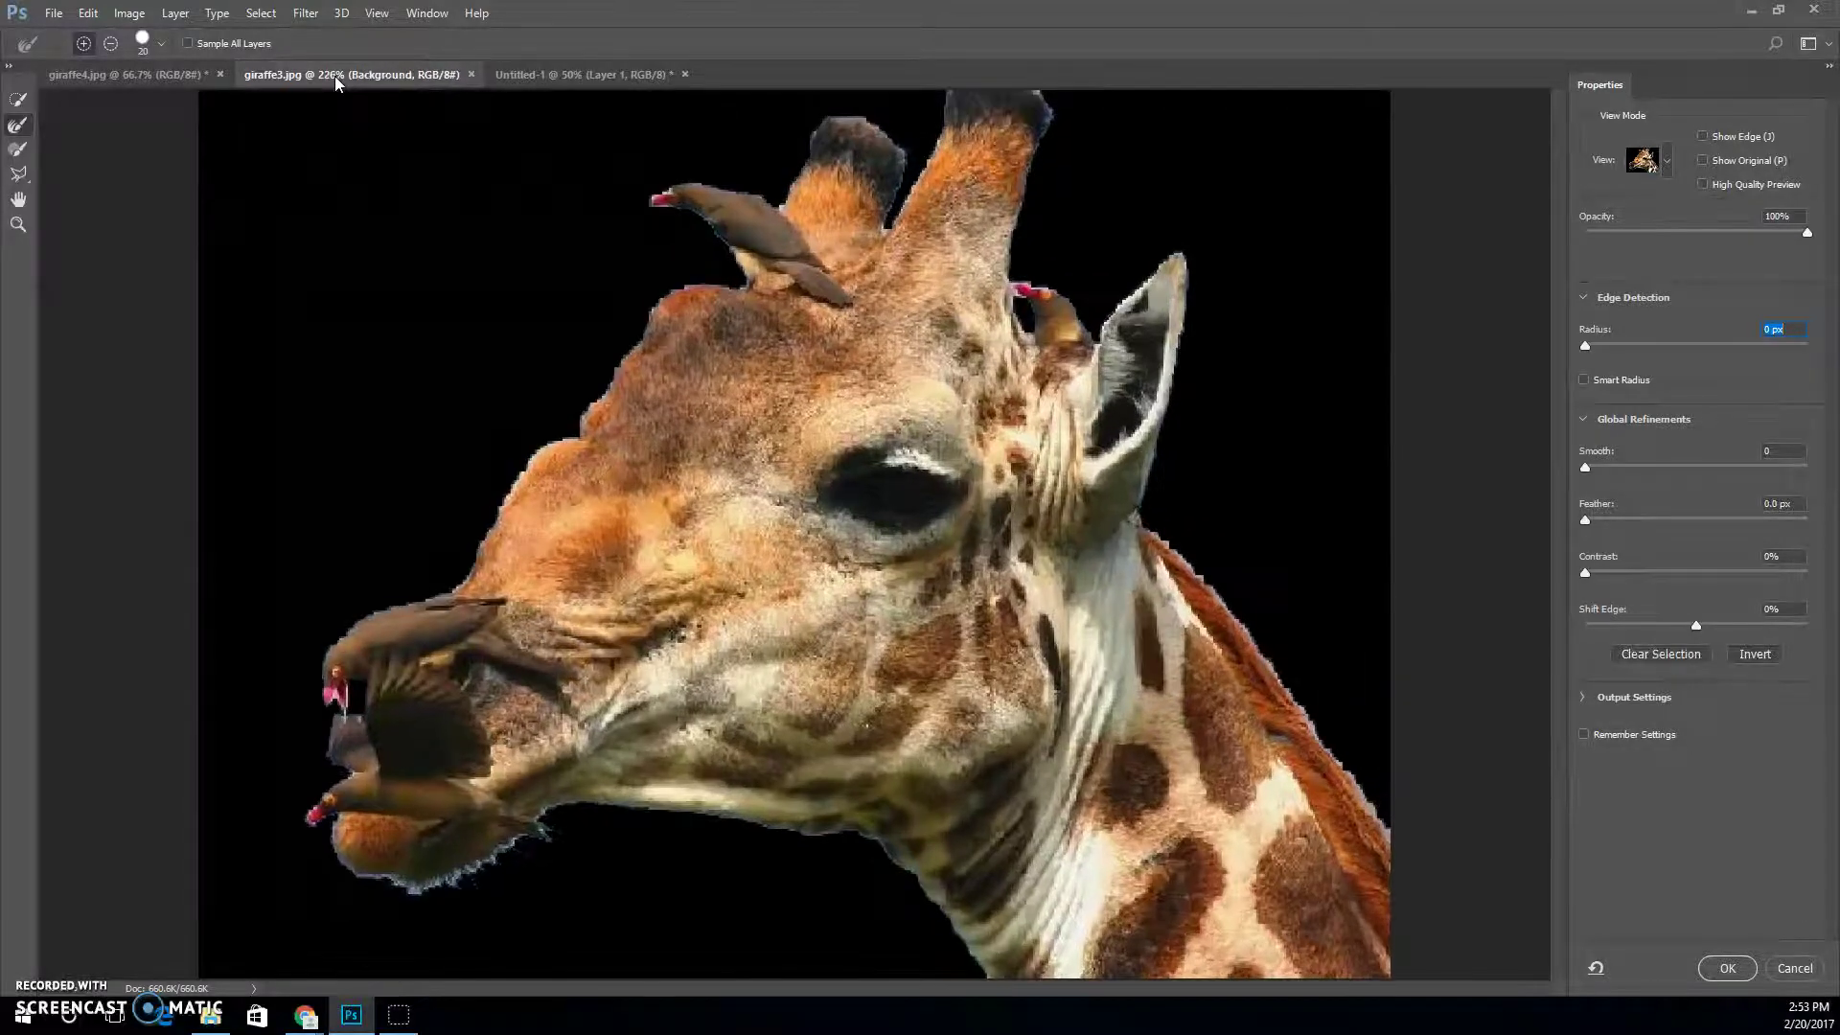
pyautogui.hotkey('ctrl', '-')
pyautogui.hotkey('ctrl', '-')
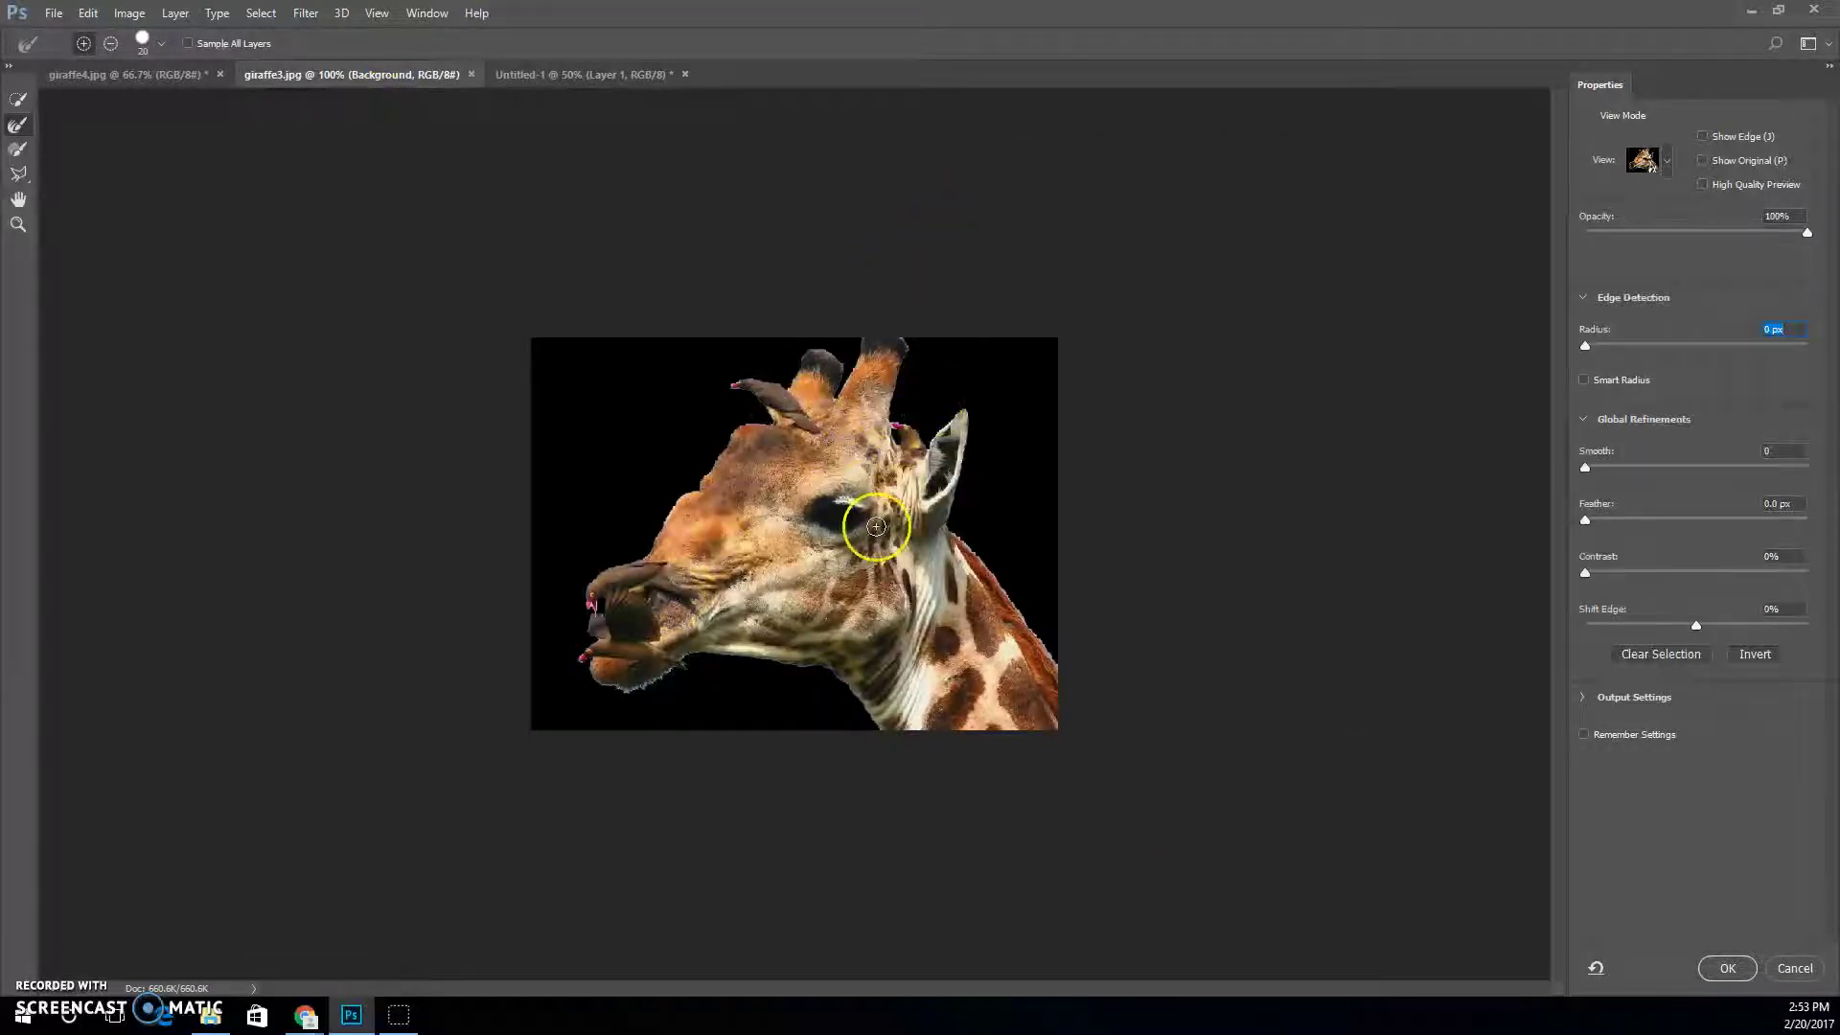
pyautogui.hotkey('ctrl', '+')
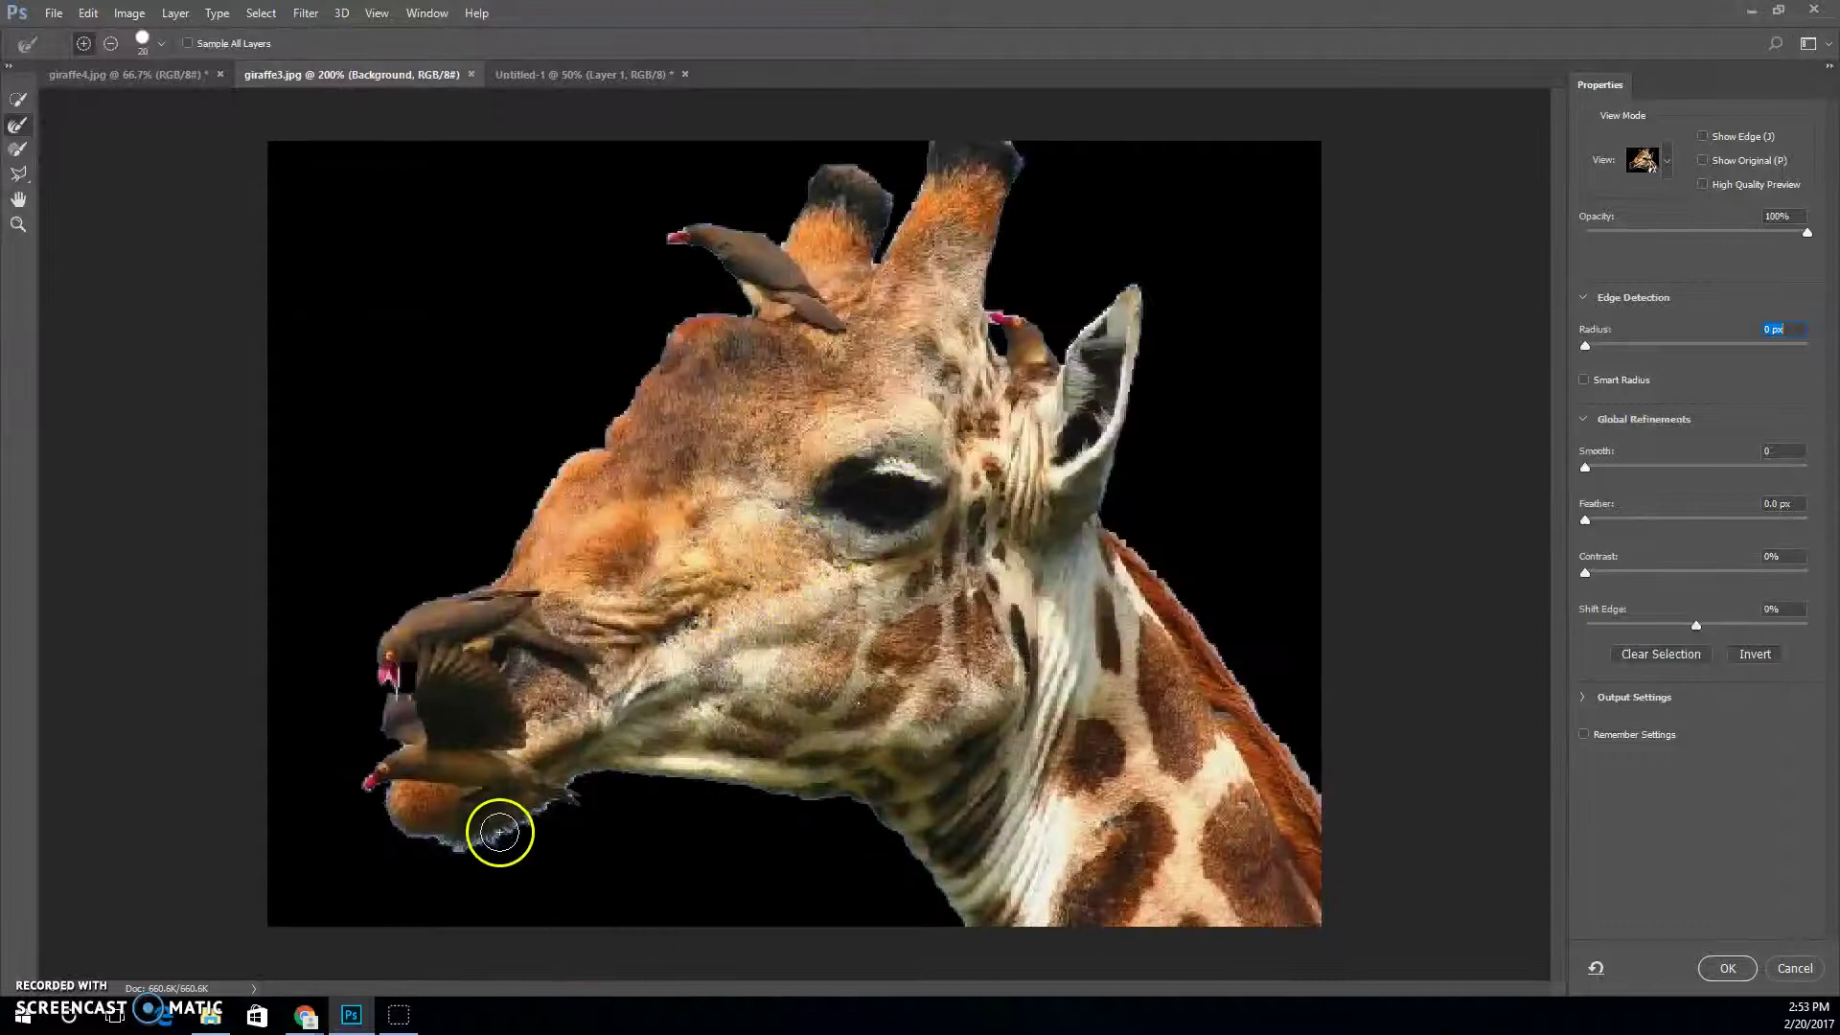
pyautogui.click(17, 126)
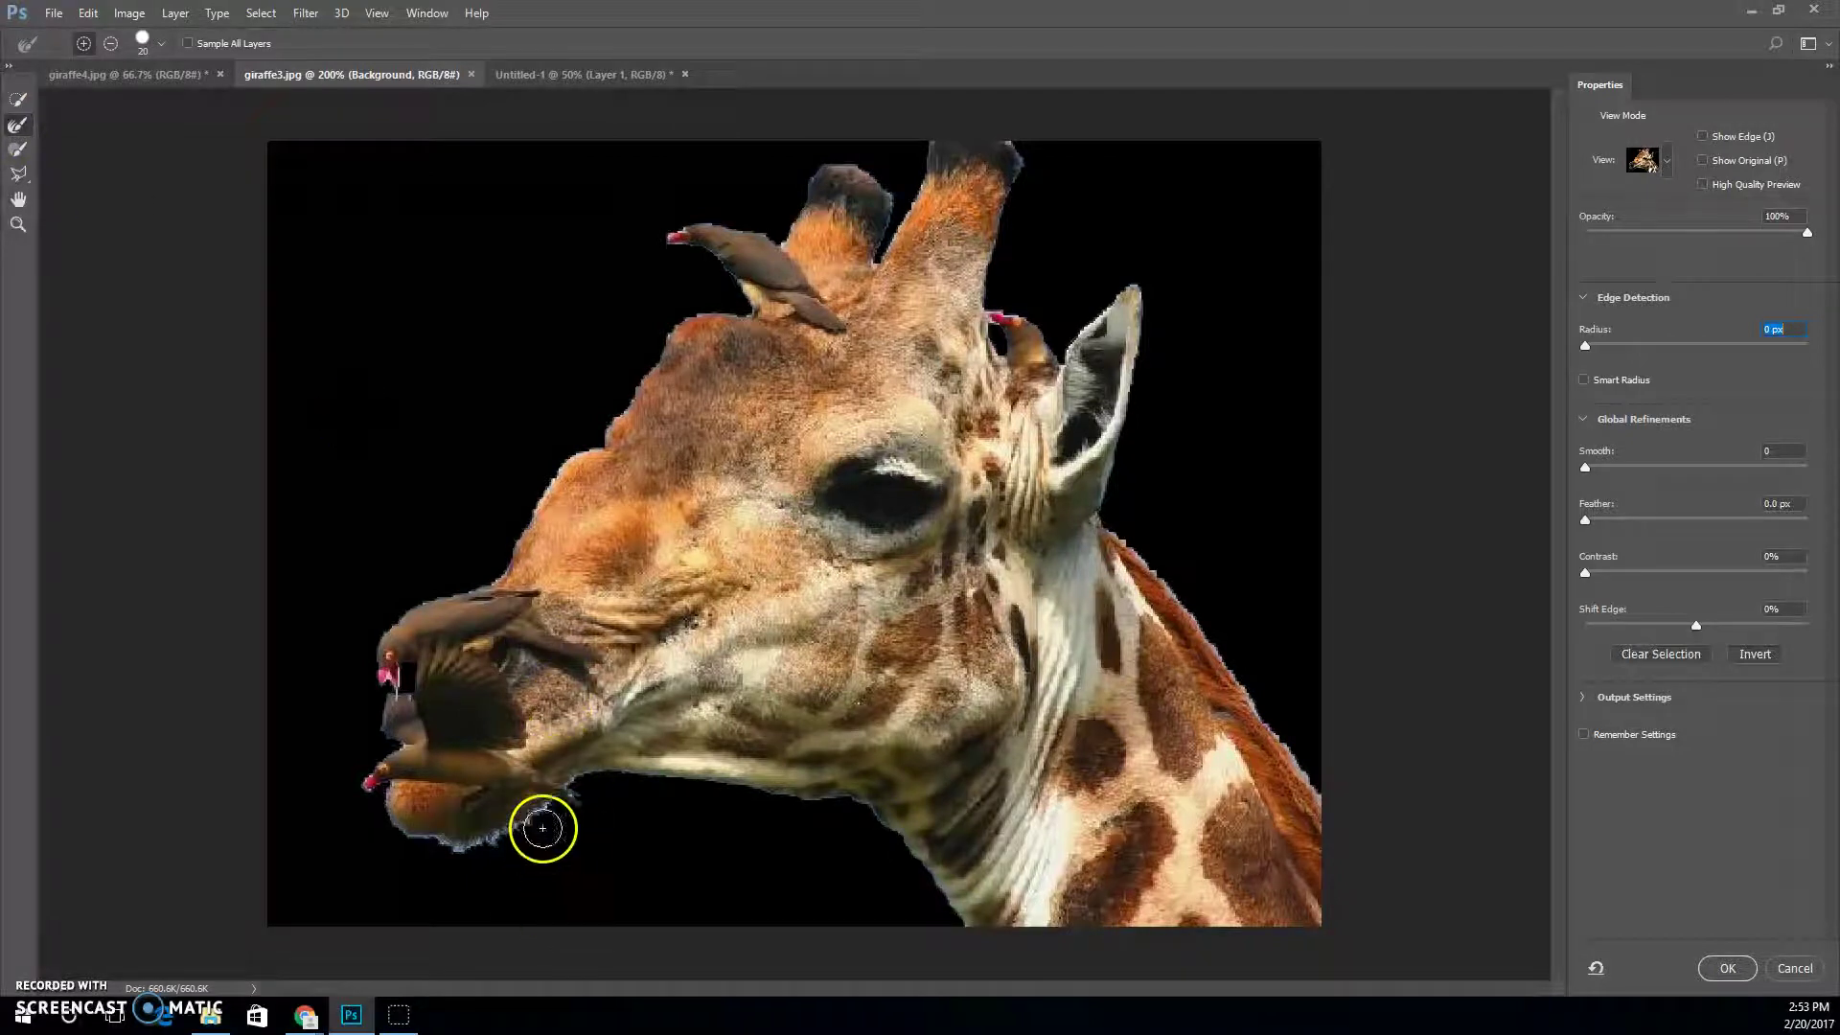
pyautogui.moveTo(526, 825)
pyautogui.mouseDown()
pyautogui.moveTo(423, 840)
pyautogui.moveTo(525, 839)
pyautogui.mouseUp()
pyautogui.press('[')
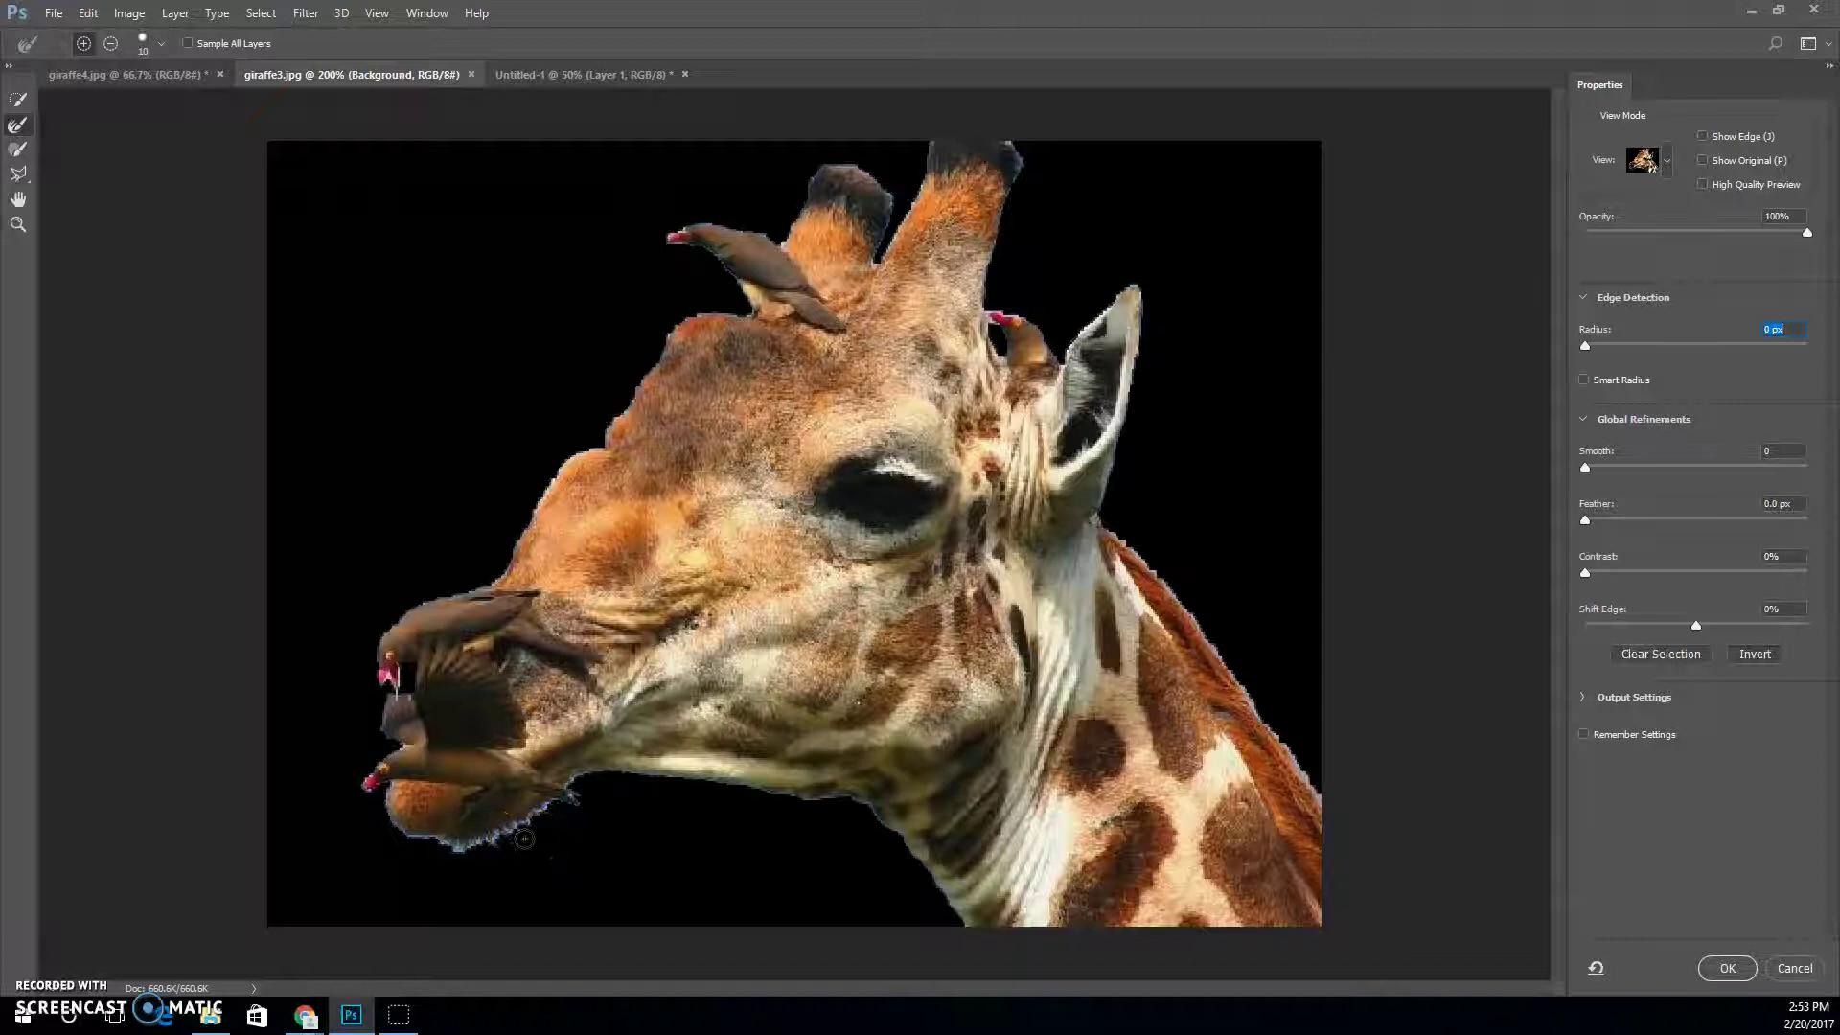
pyautogui.moveTo(525, 838)
pyautogui.mouseDown()
pyautogui.moveTo(411, 841)
pyautogui.moveTo(385, 796)
pyautogui.moveTo(512, 860)
pyautogui.moveTo(508, 828)
pyautogui.moveTo(582, 777)
pyautogui.moveTo(582, 813)
pyautogui.moveTo(539, 833)
pyautogui.moveTo(404, 762)
pyautogui.mouseUp()
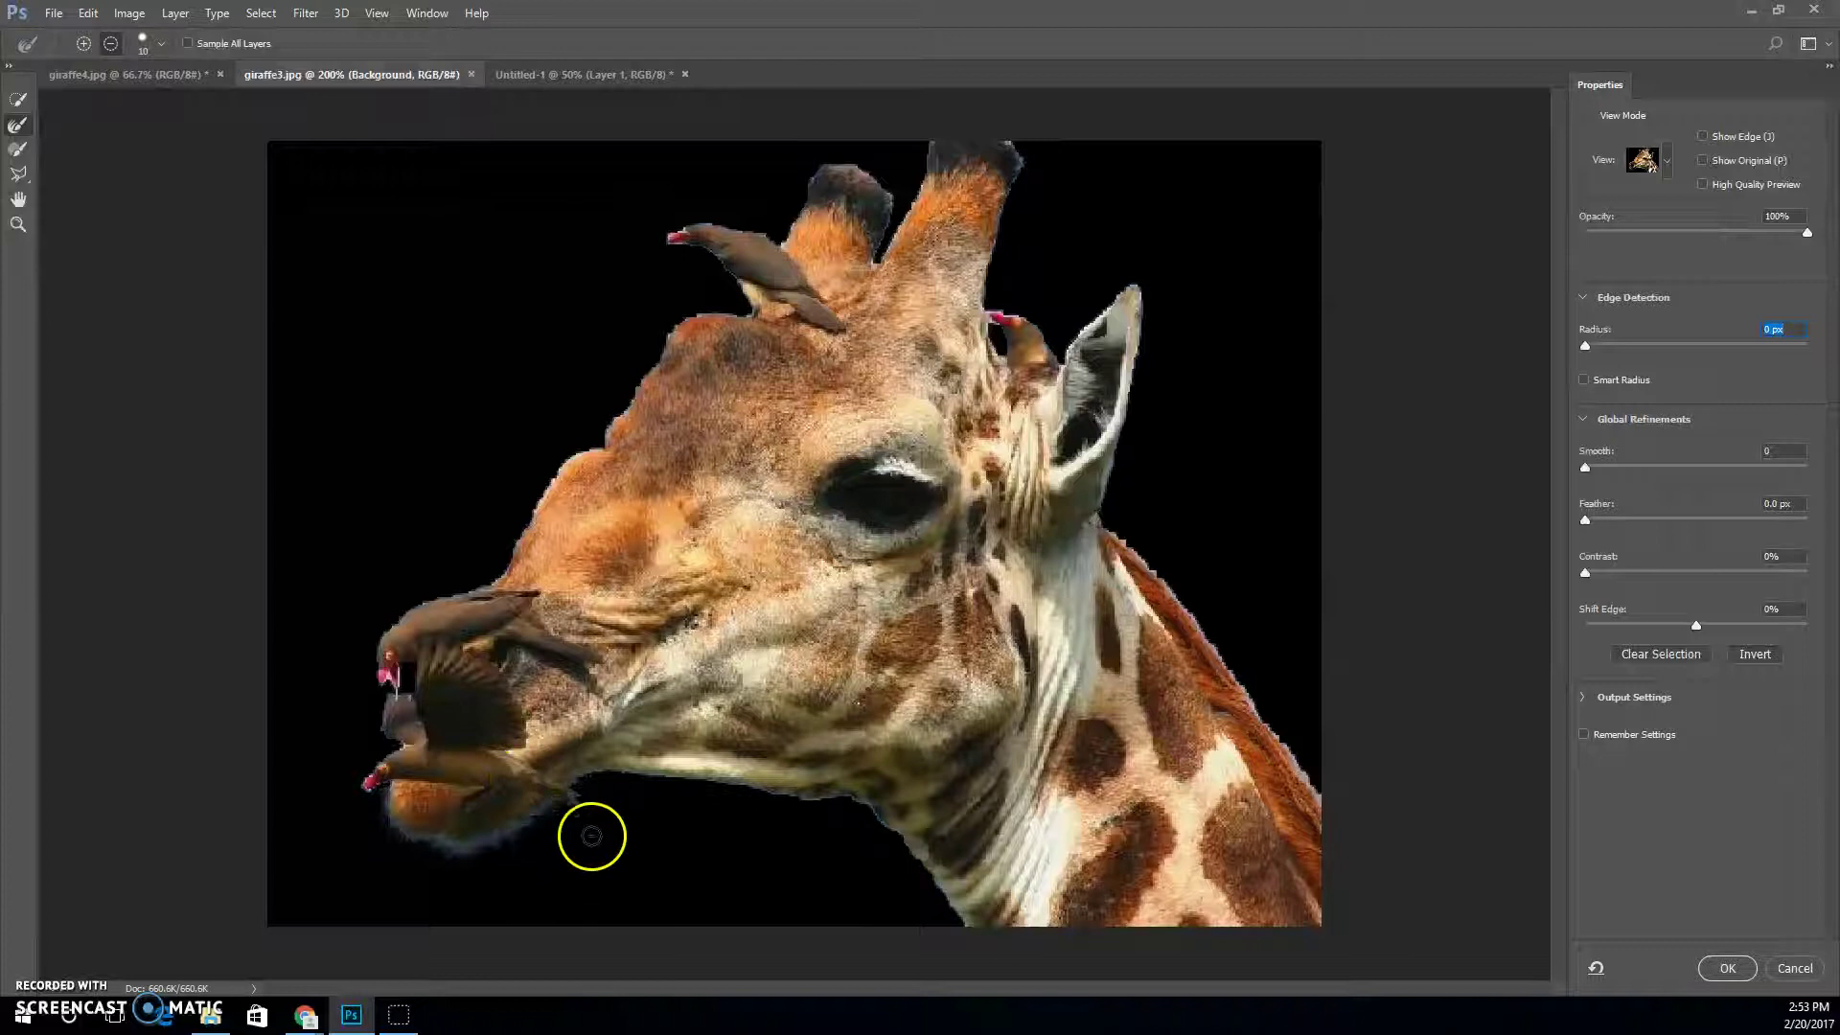
pyautogui.moveTo(591, 832)
pyautogui.mouseDown()
pyautogui.moveTo(461, 863)
pyautogui.moveTo(358, 823)
pyautogui.moveTo(412, 856)
pyautogui.moveTo(497, 866)
pyautogui.moveTo(597, 809)
pyautogui.mouseUp()
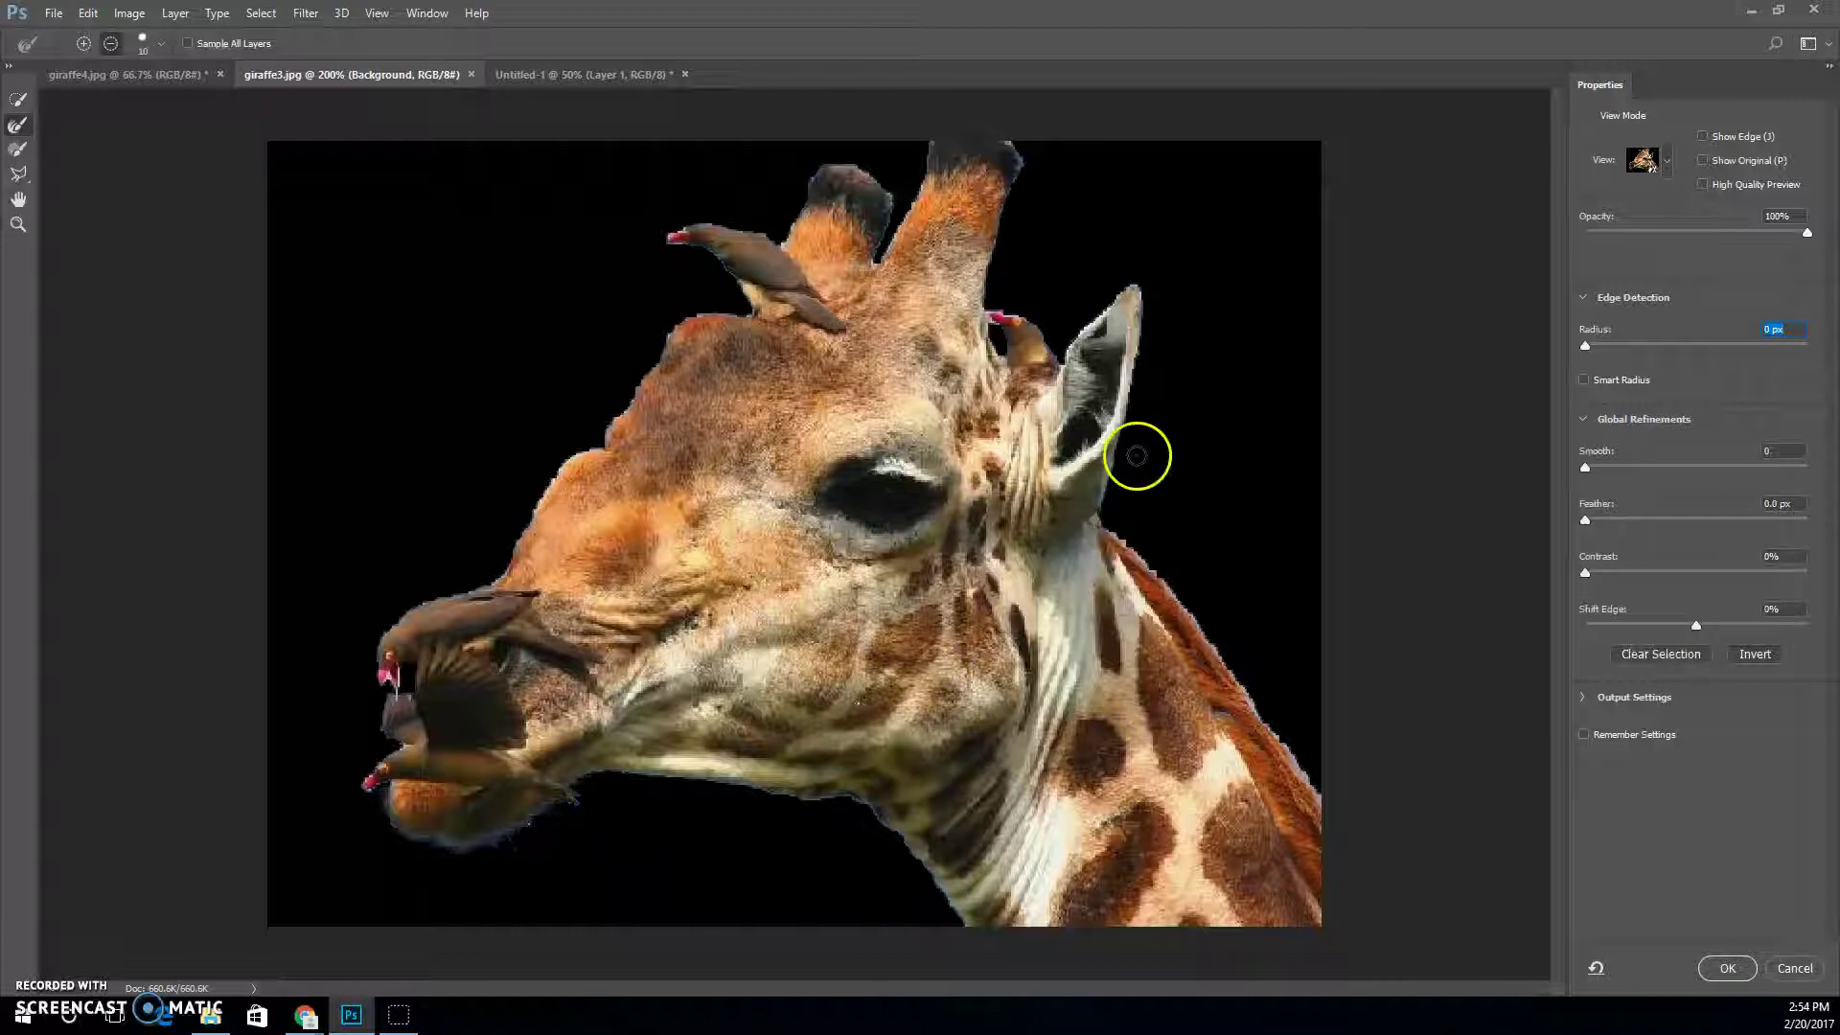
# - Accept the refined selection and move the cut-out giraffe head from giraffe3.jpg into the lower-right corner of the pattern-filled Untitled-1 document
pyautogui.click(1728, 968)
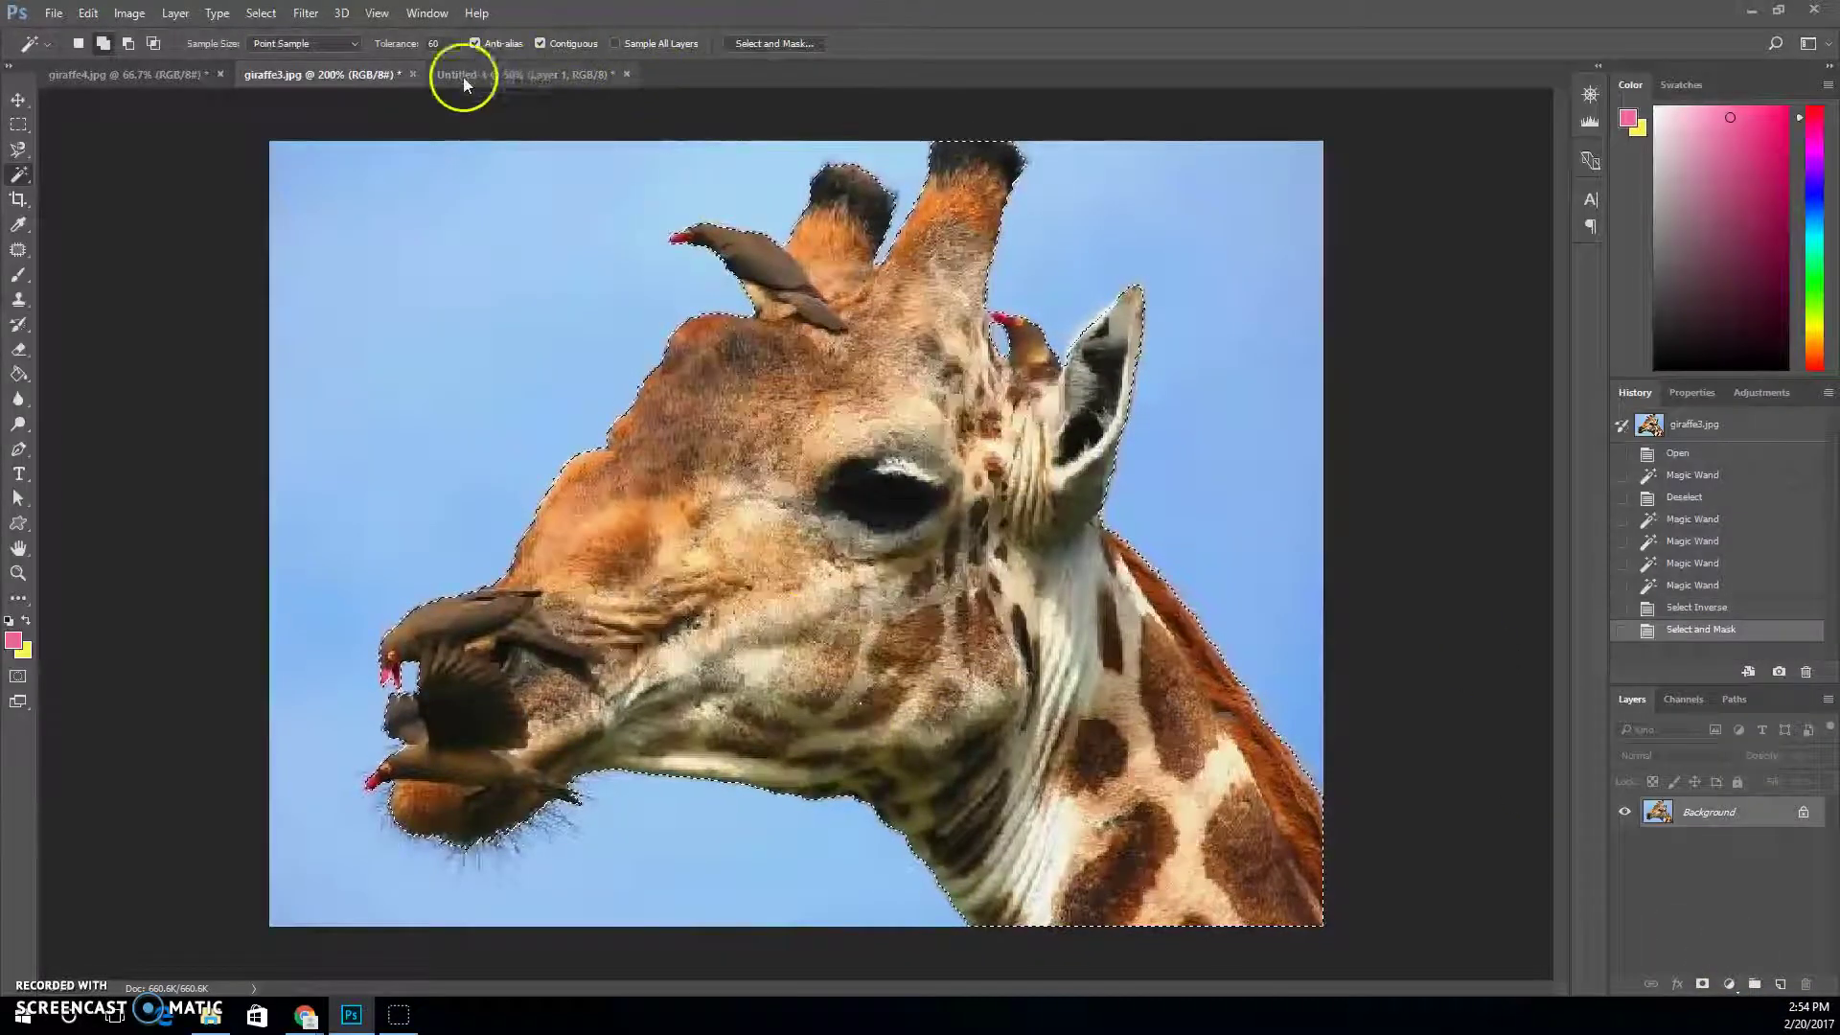
pyautogui.moveTo(341, 74); pyautogui.dragTo(716, 278)
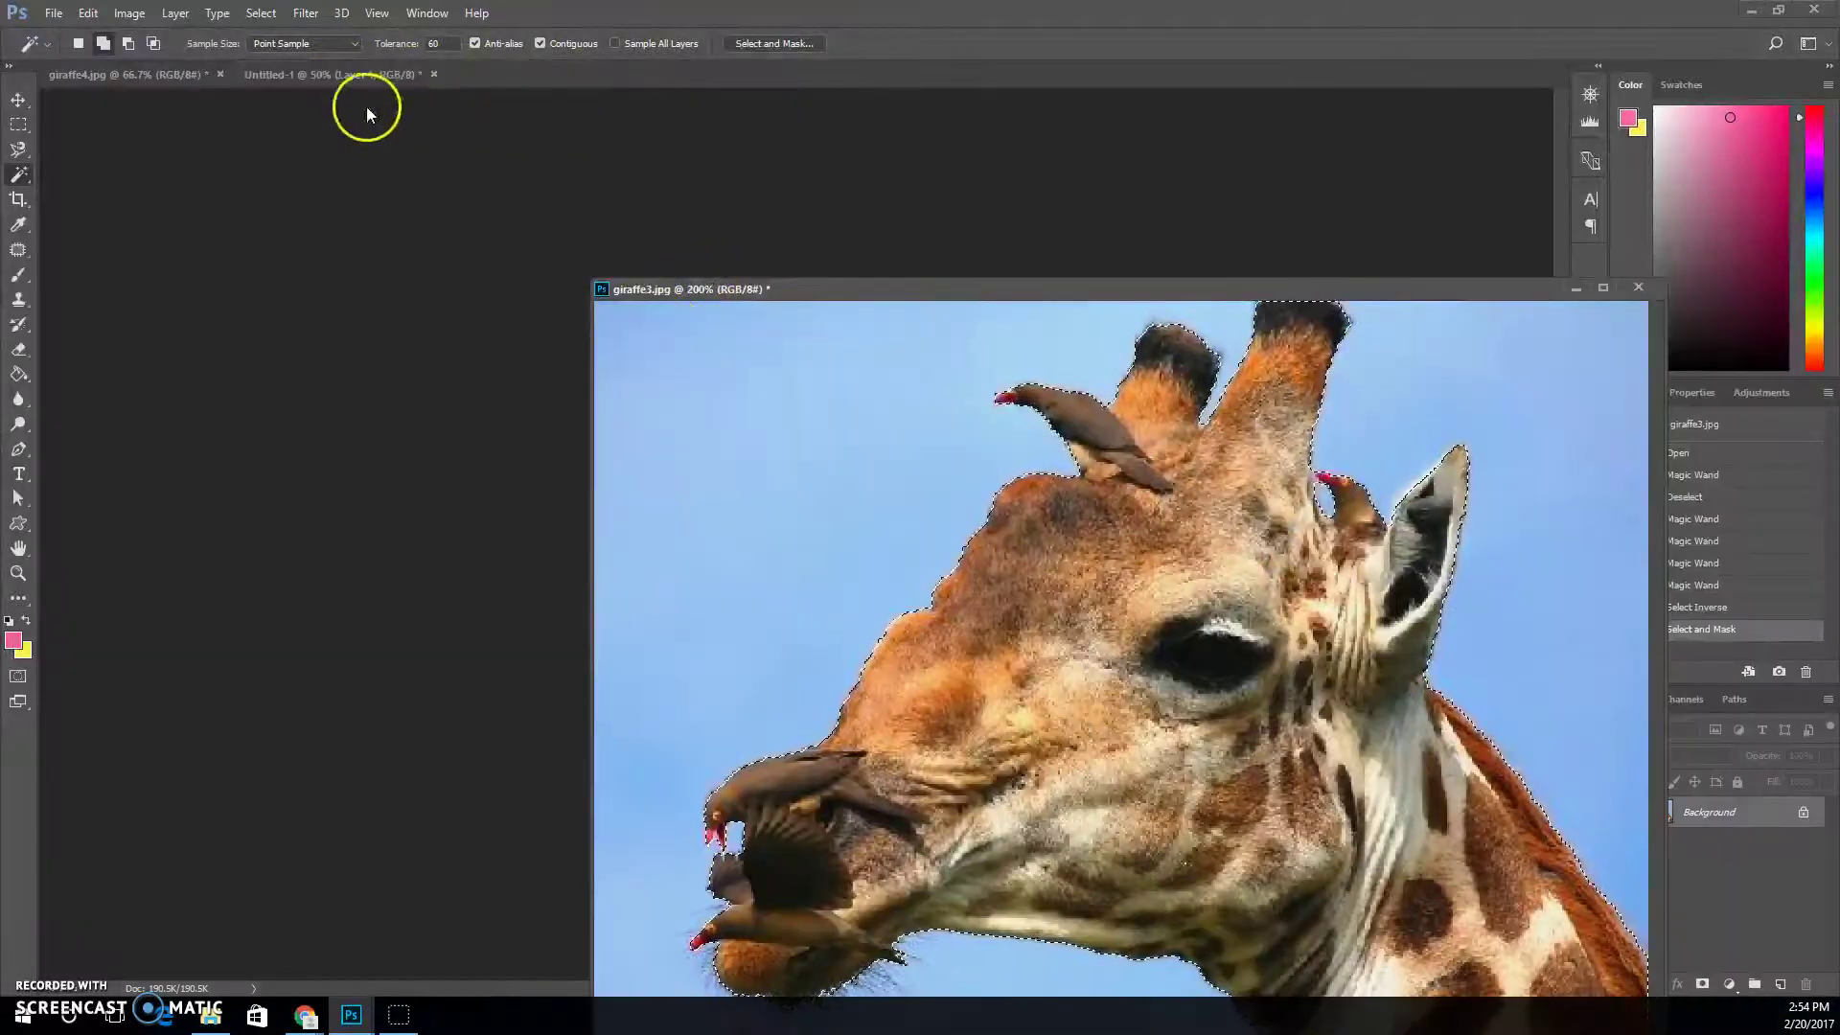
pyautogui.moveTo(318, 75); pyautogui.dragTo(320, 171)
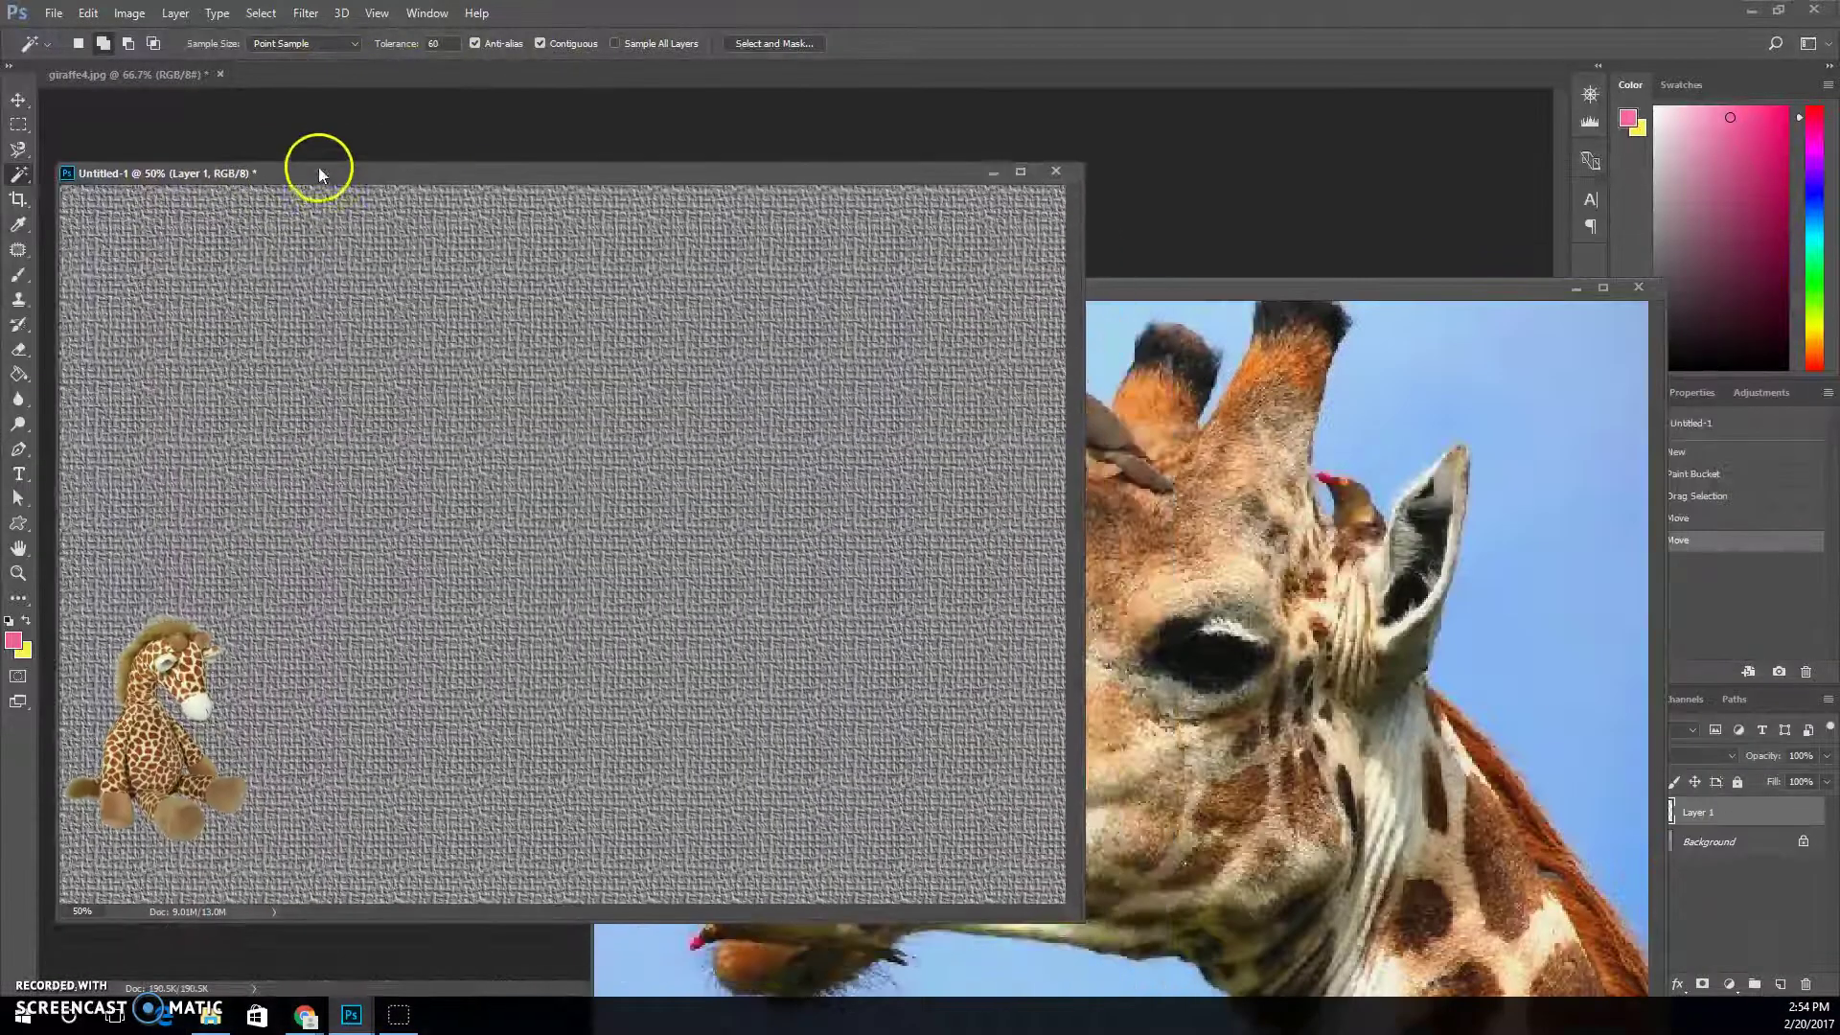
pyautogui.click(18, 99)
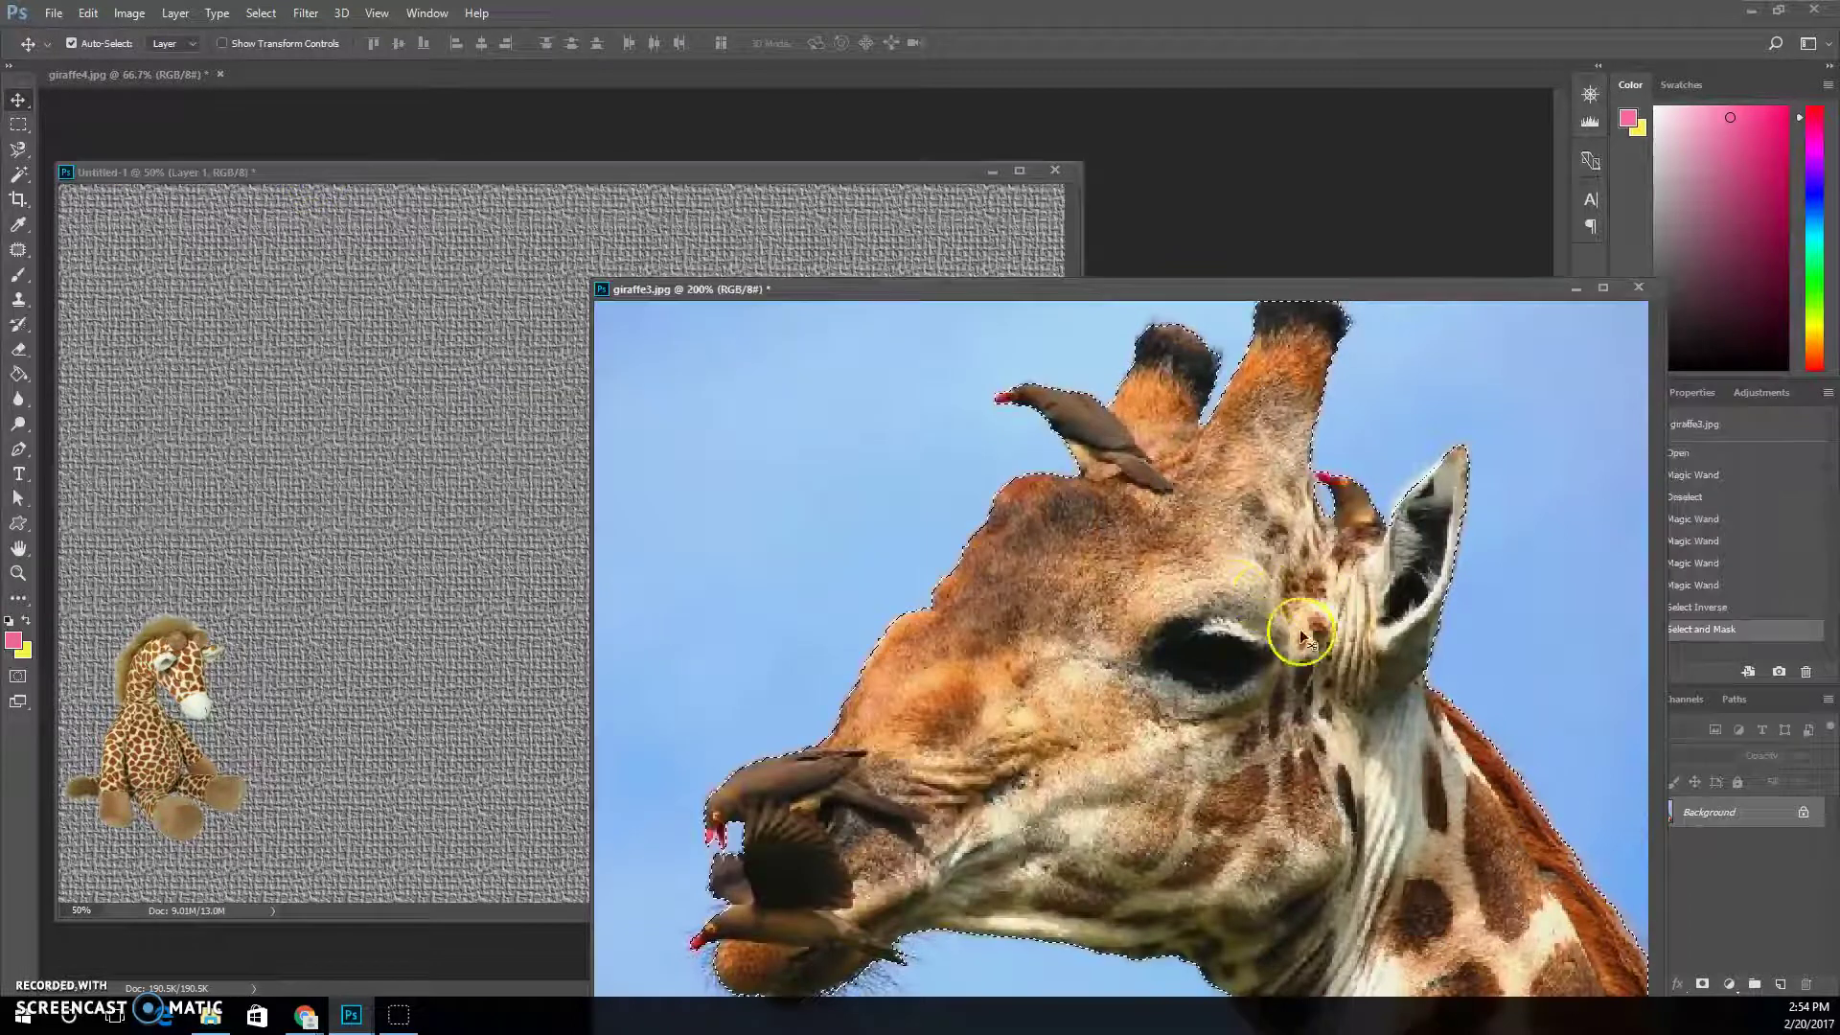
pyautogui.moveTo(1281, 634); pyautogui.dragTo(982, 806)
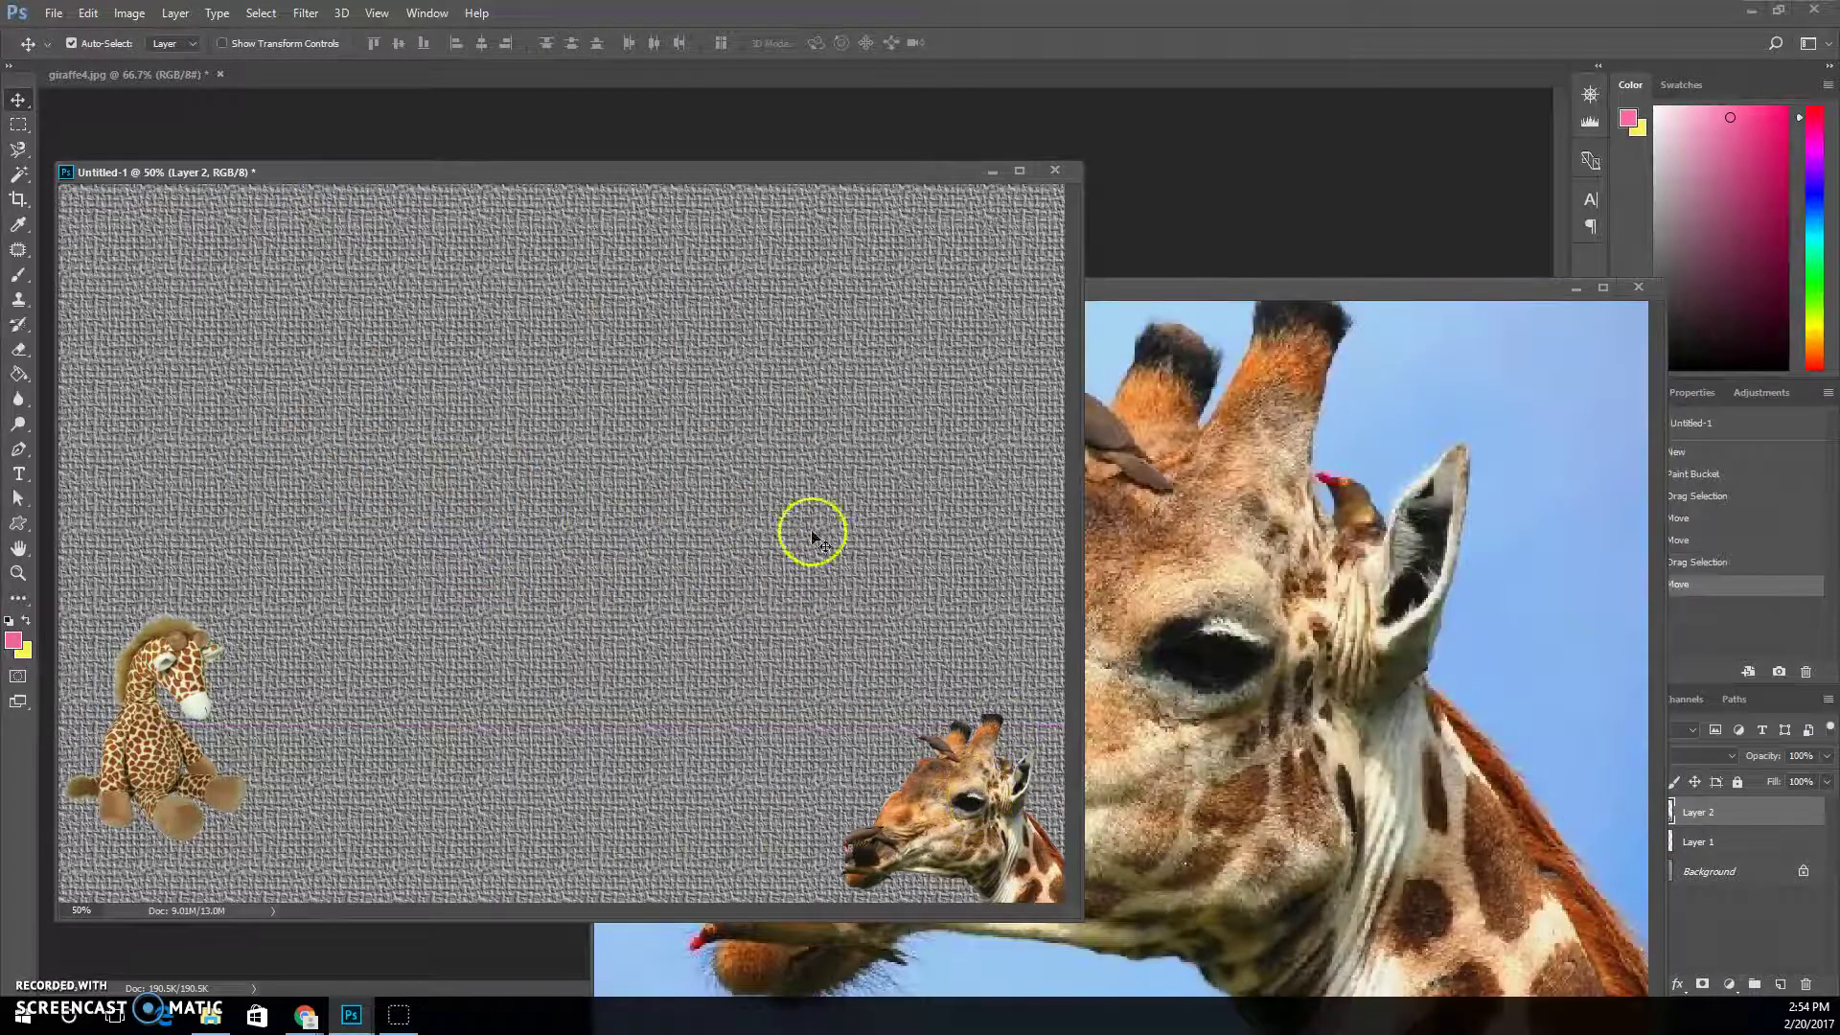
# - Close giraffe3.jpg without saving and dock the floating Untitled-1 window back with the other open document
pyautogui.moveTo(1211, 293); pyautogui.dragTo(724, 145)
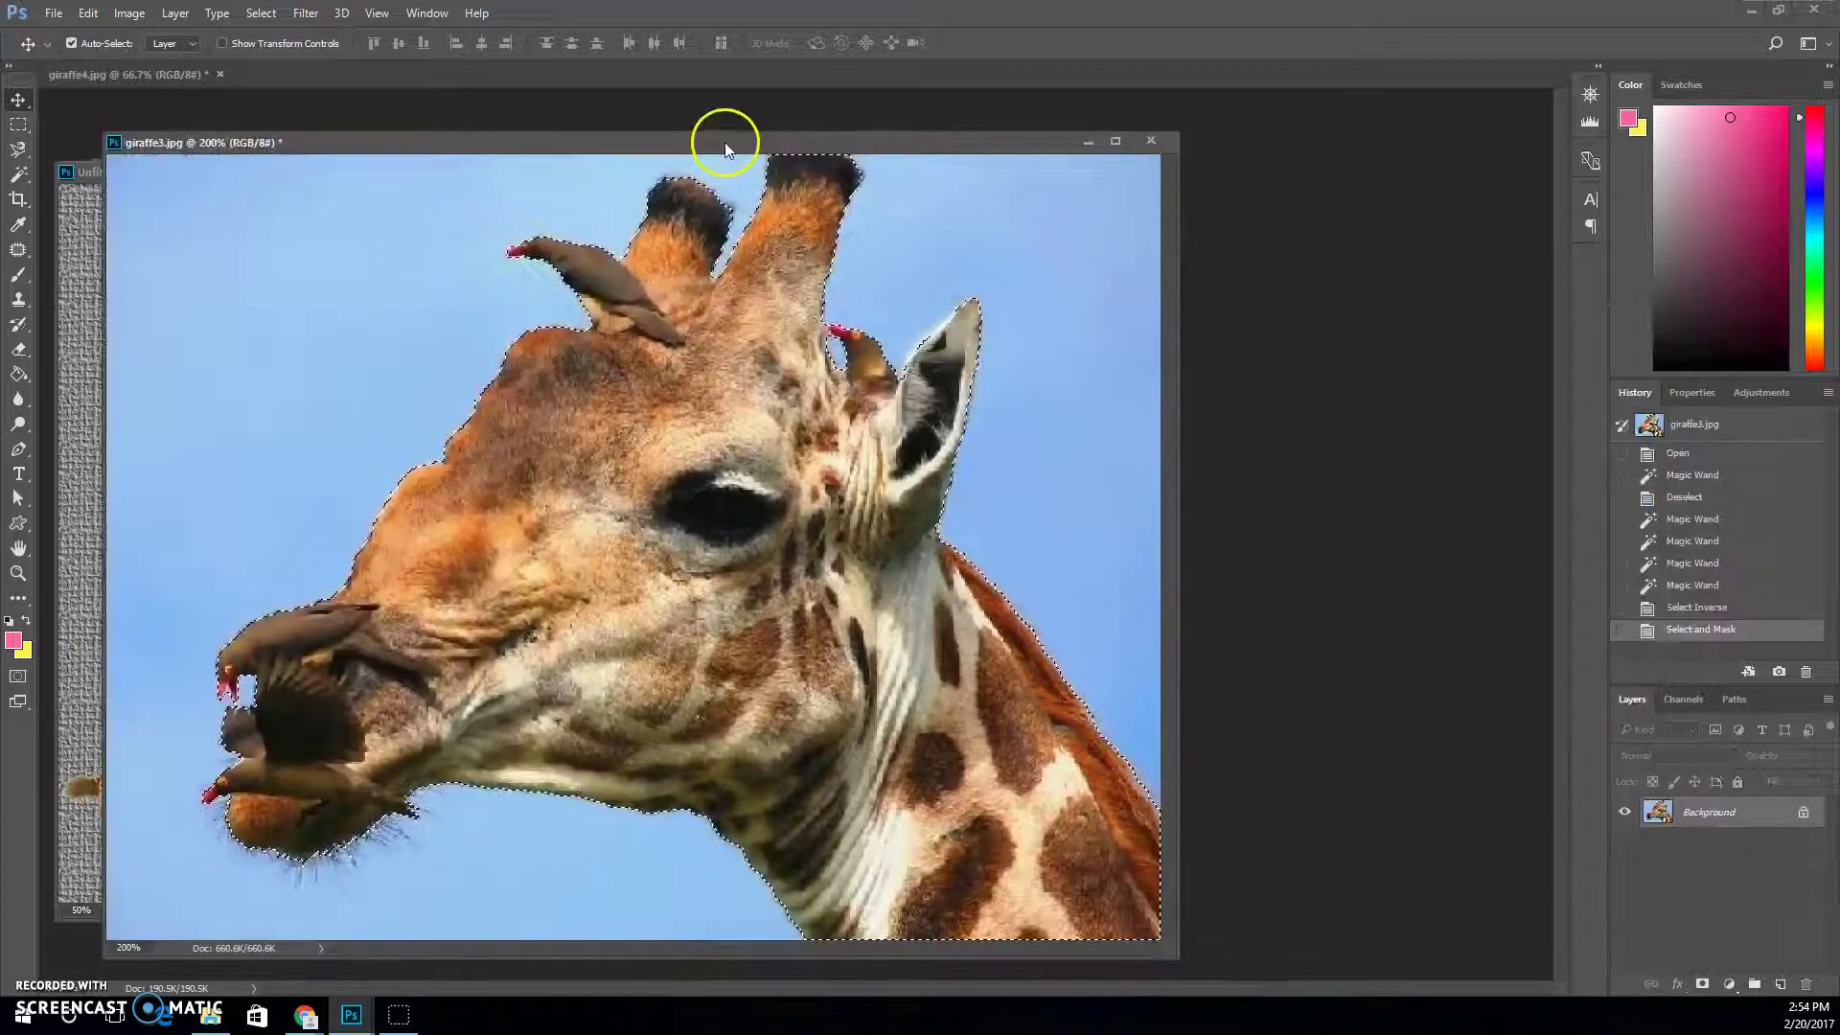
pyautogui.click(1149, 144)
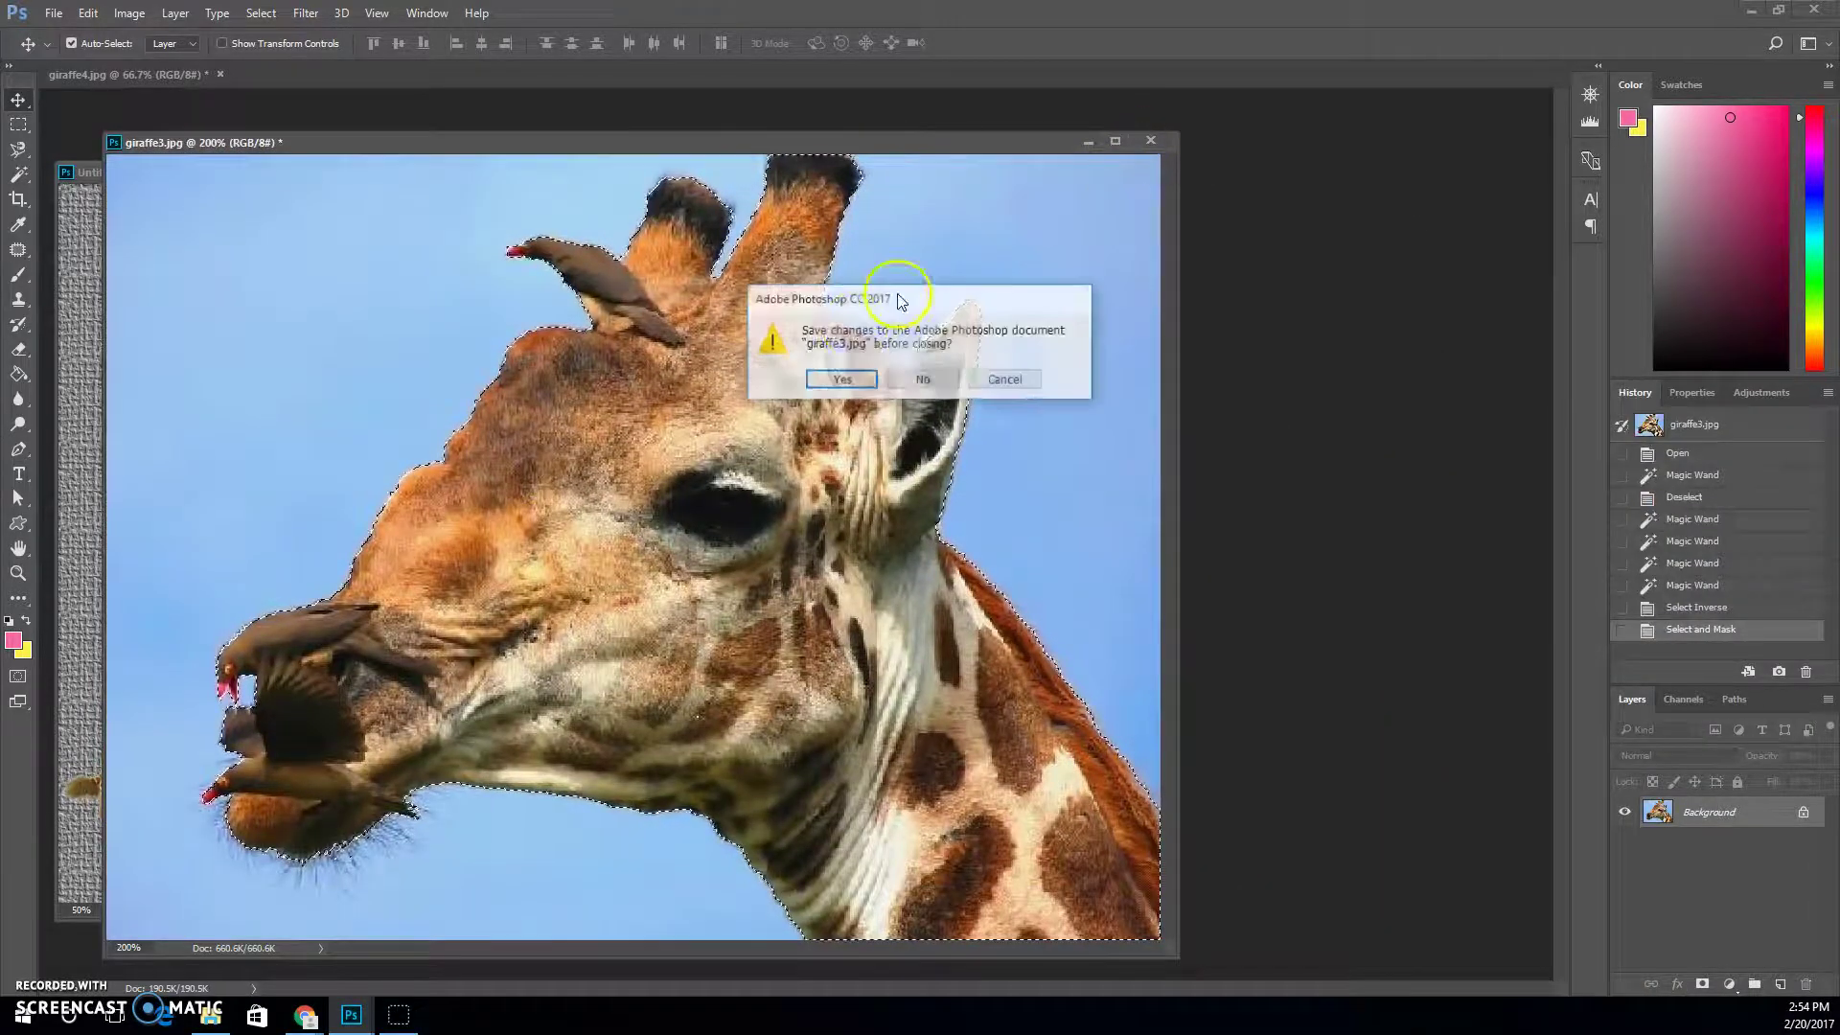
pyautogui.click(922, 379)
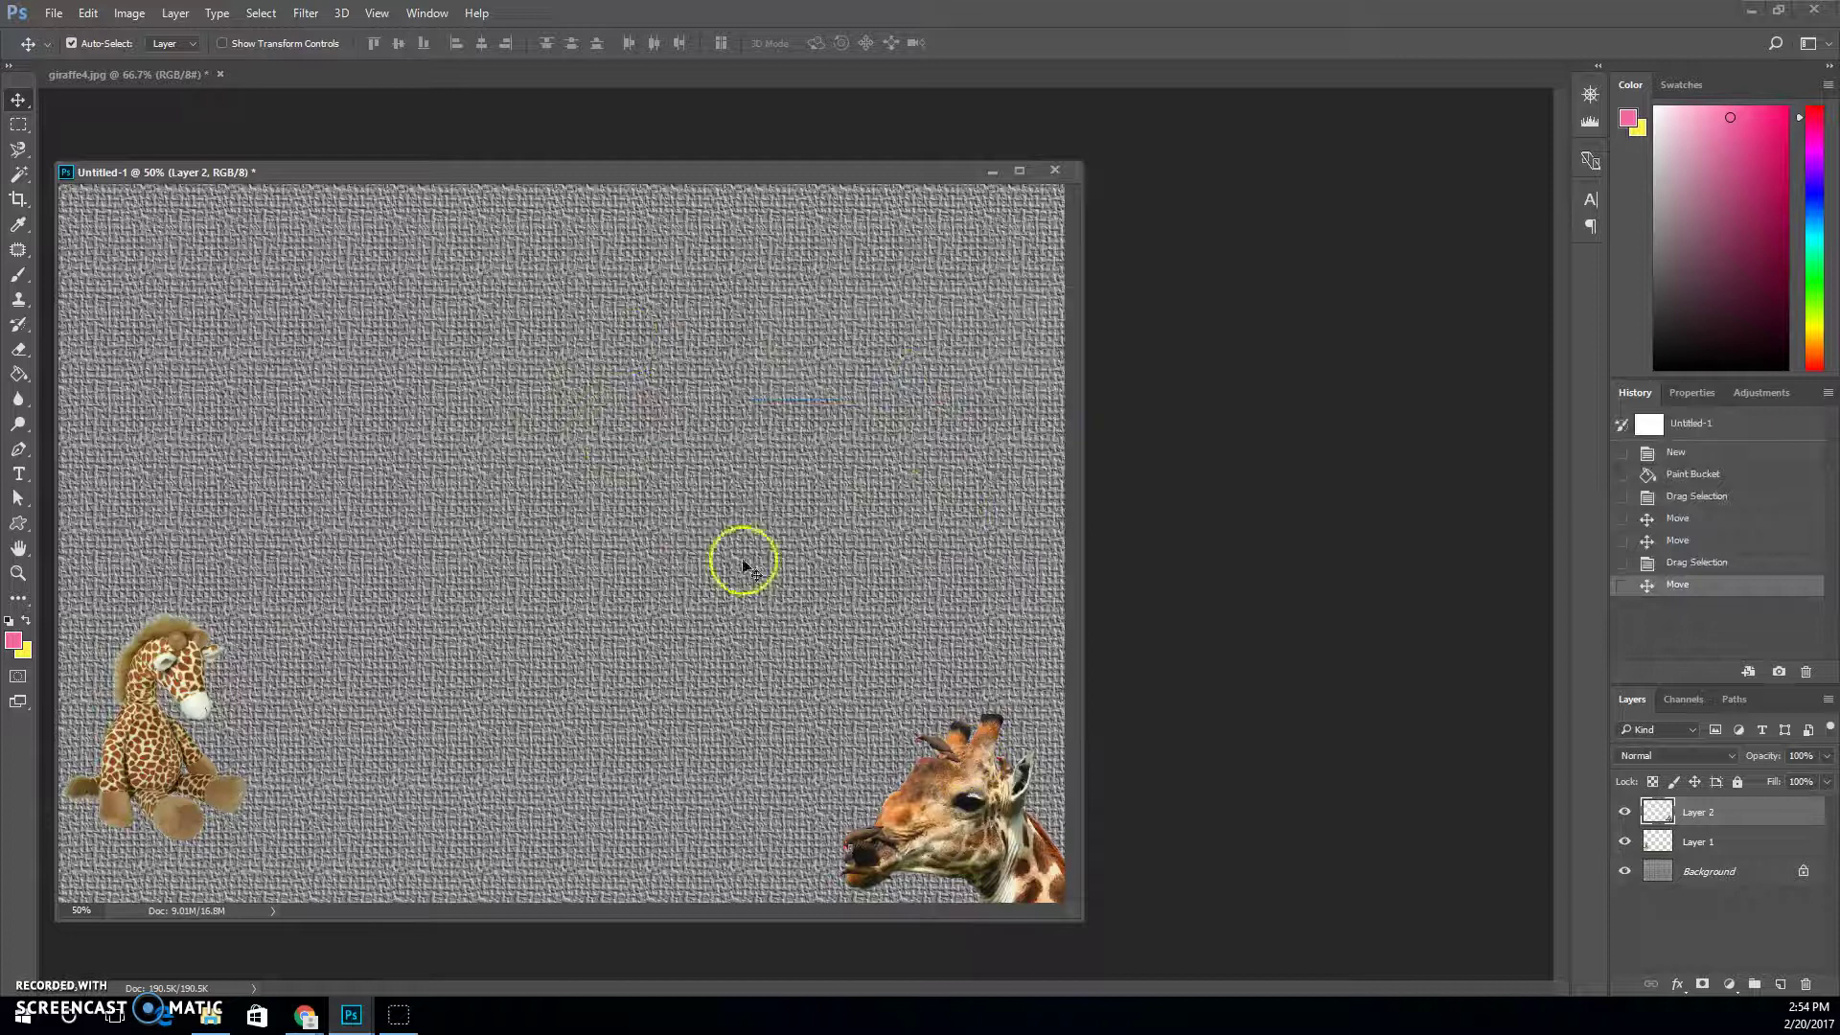
pyautogui.moveTo(234, 175); pyautogui.dragTo(198, 82)
# - In giraffe4.jpg, set the Magic Wand tolerance to 42 and select the light background around the giraffe
pyautogui.click(136, 71)
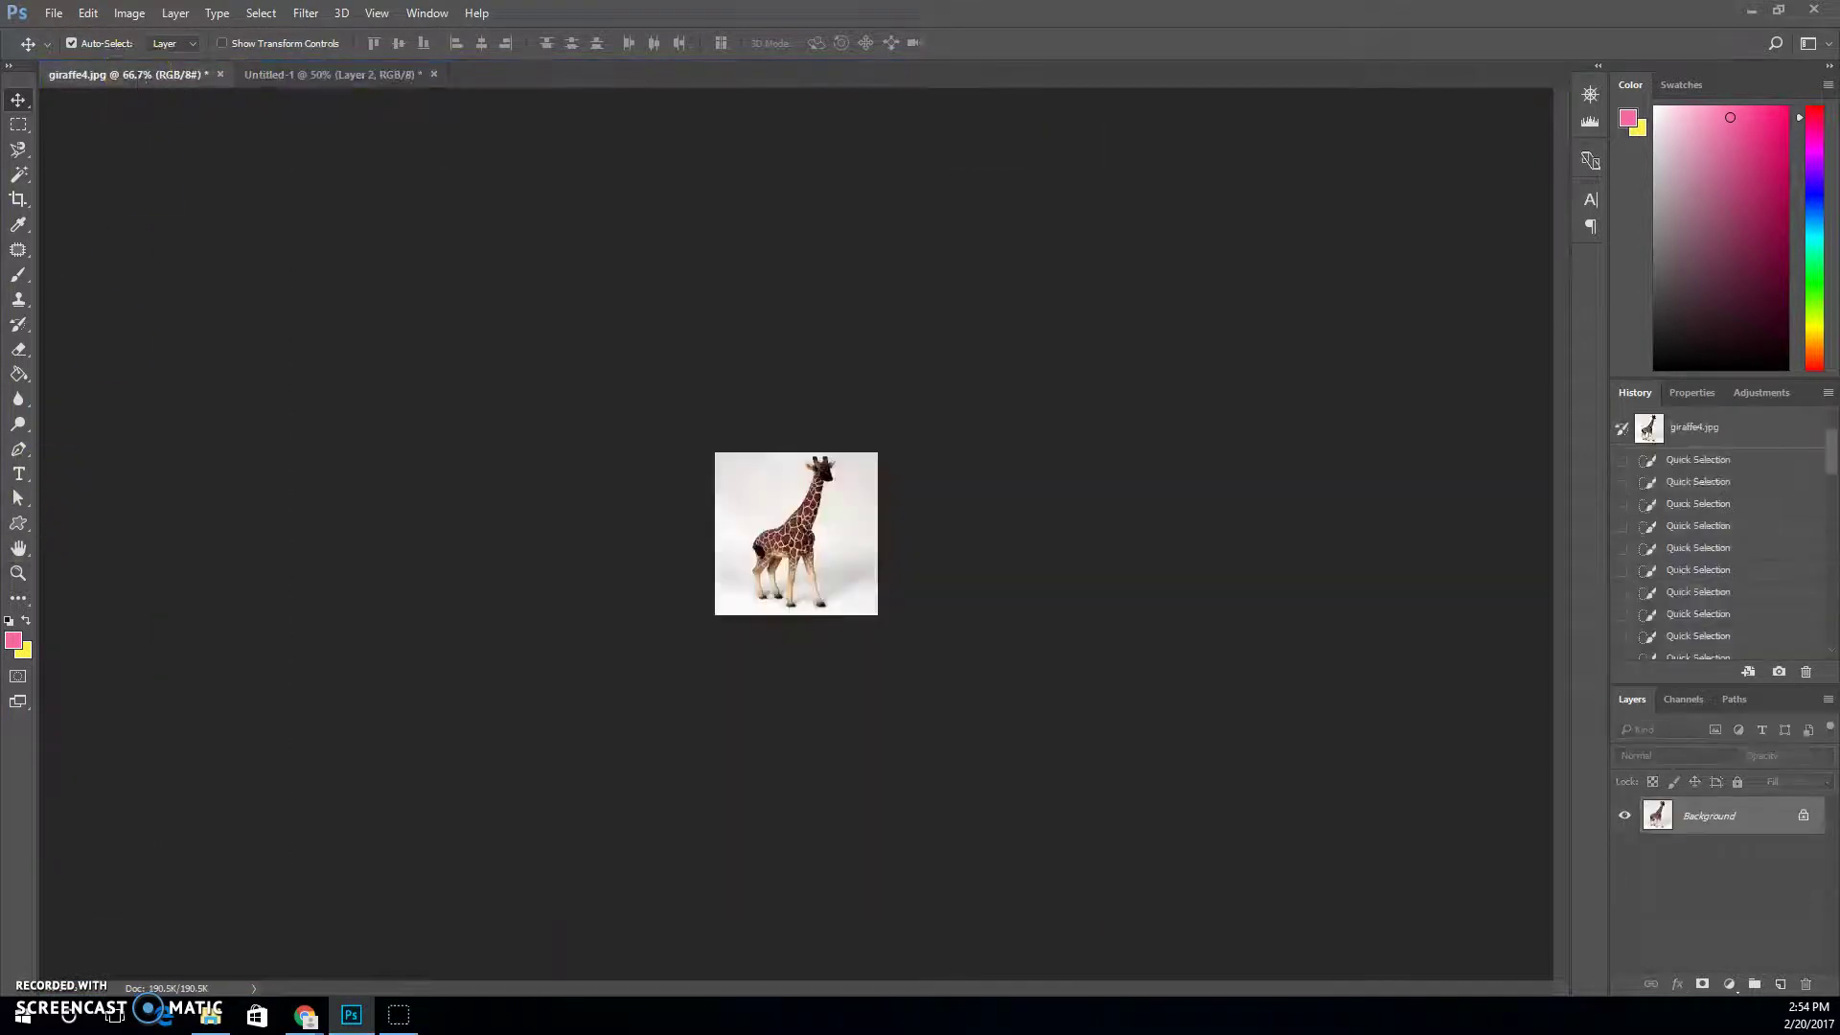
pyautogui.click(18, 572)
pyautogui.moveTo(821, 522); pyautogui.dragTo(893, 542)
pyautogui.click(893, 543)
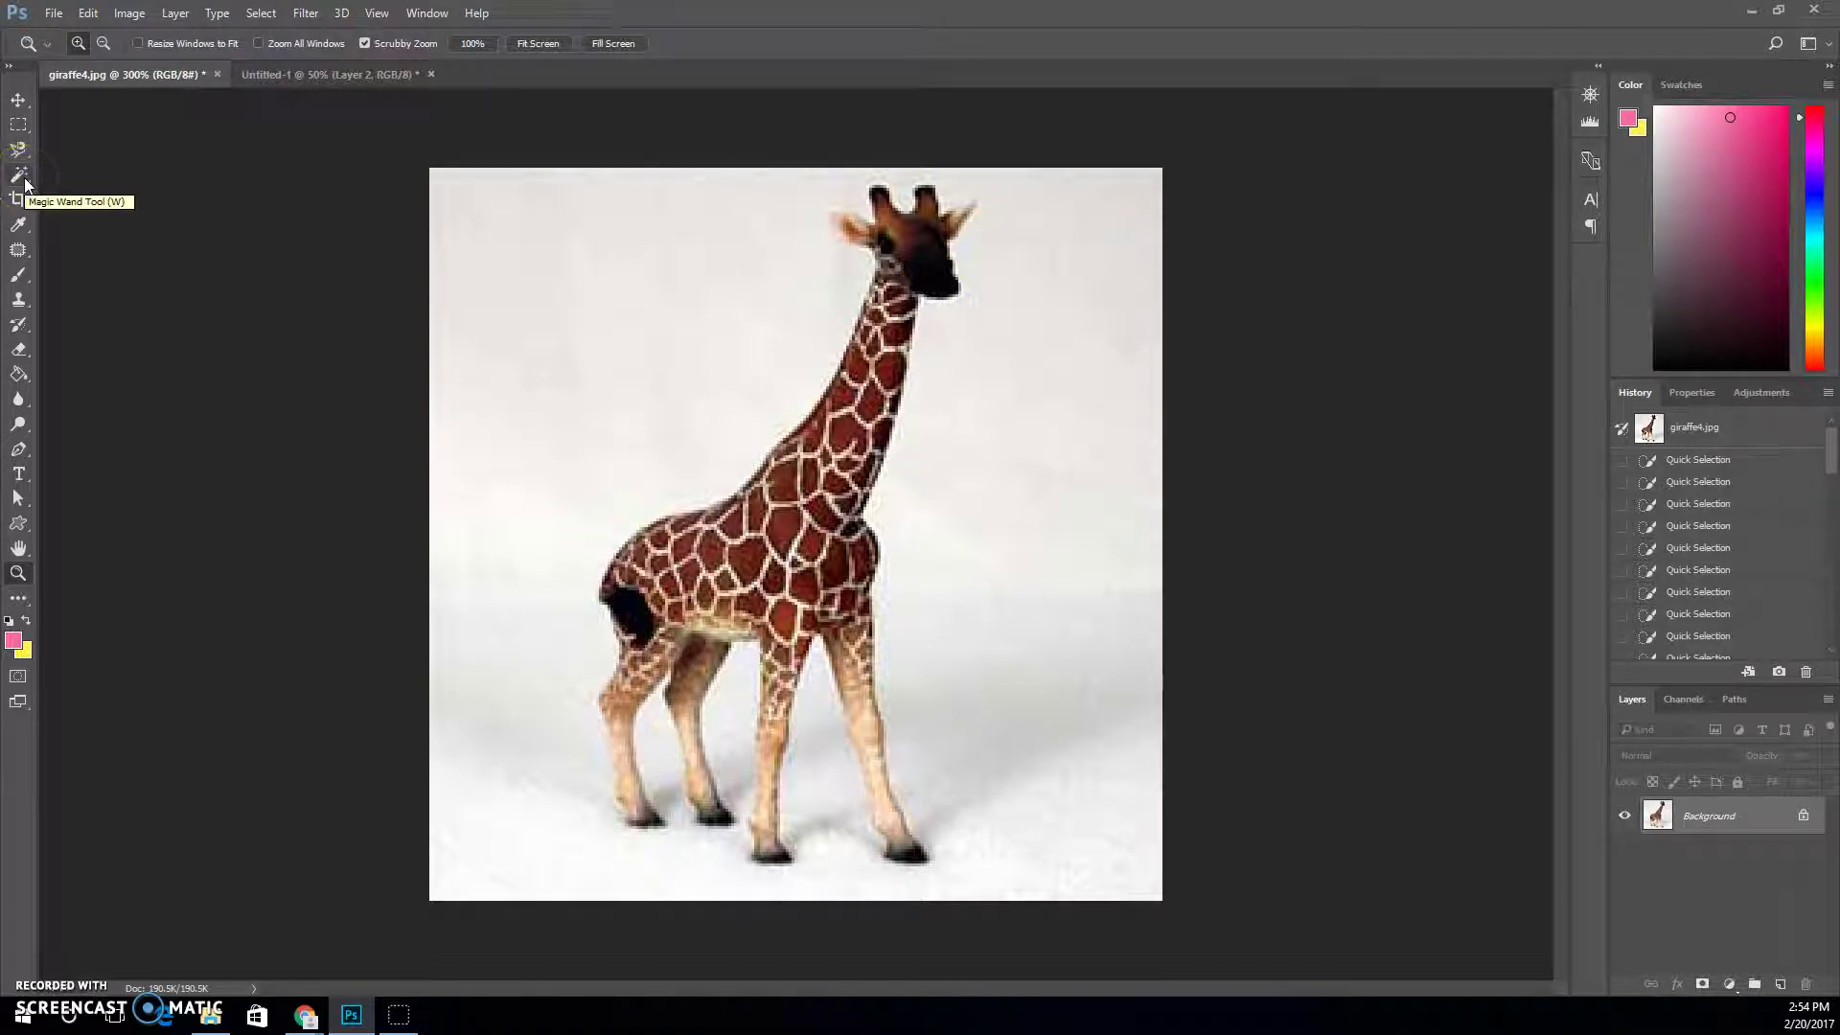
pyautogui.click(31, 776)
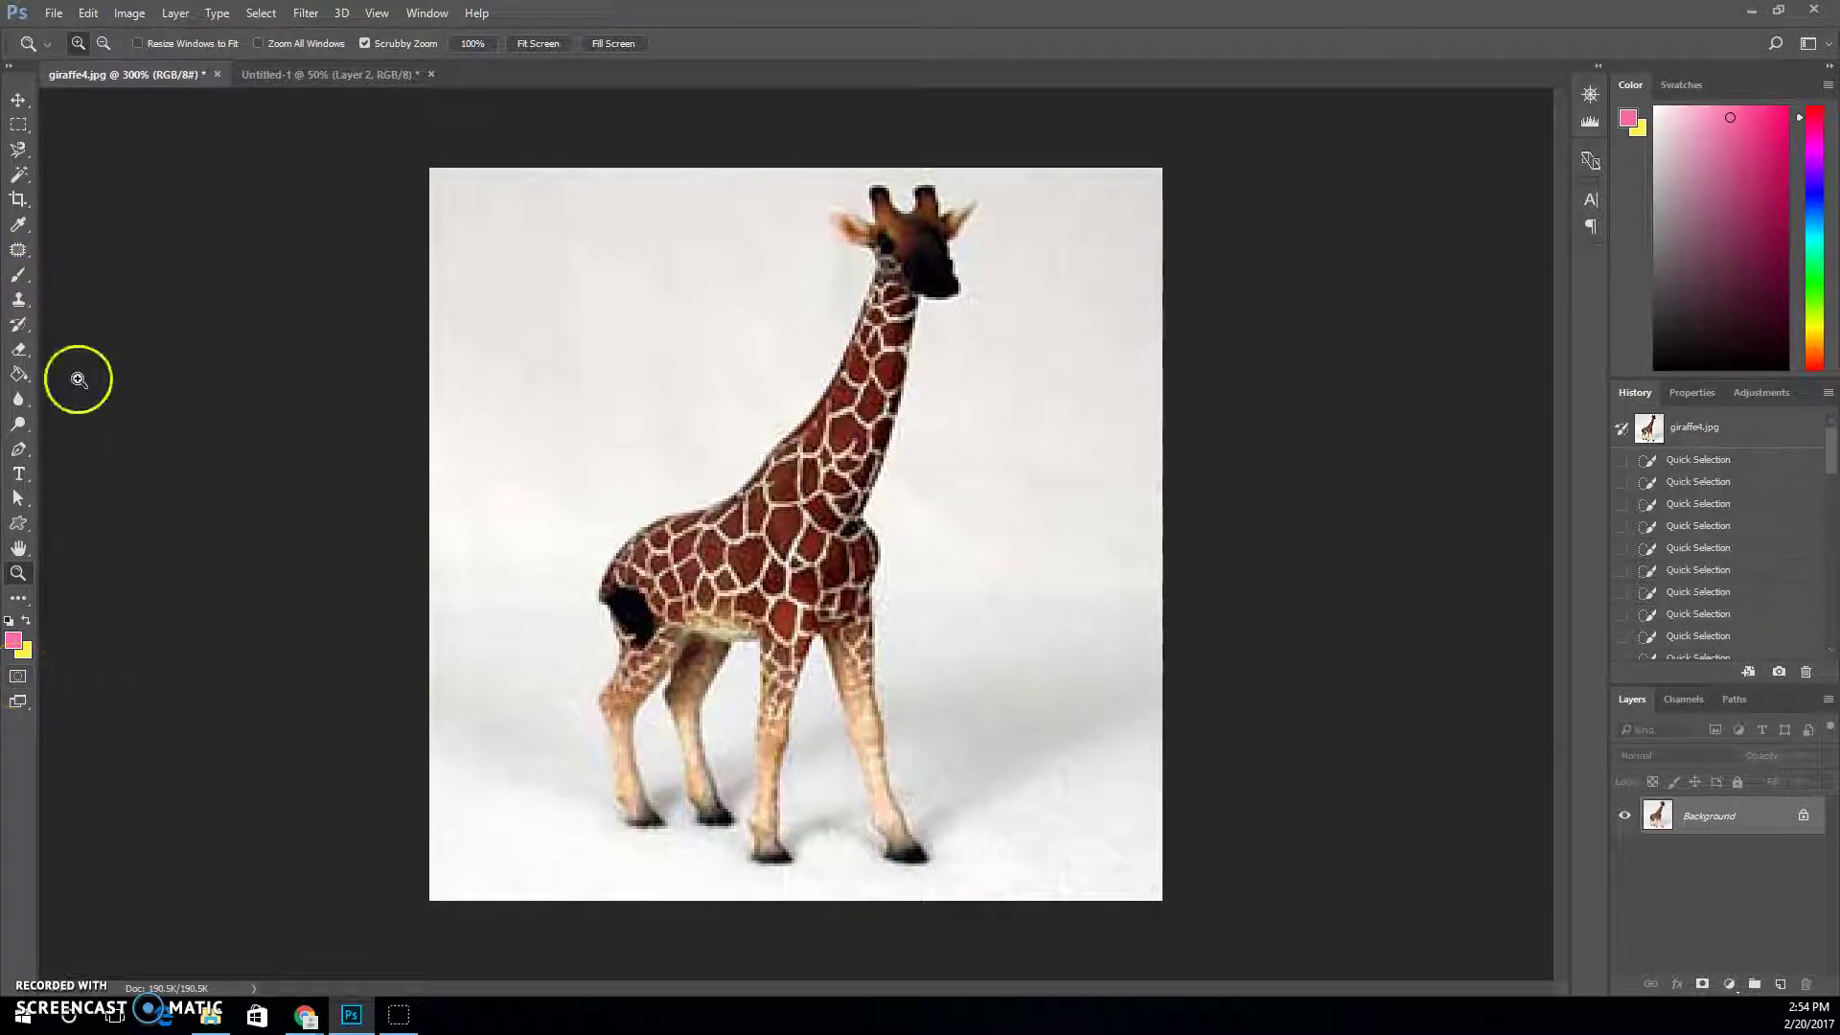
pyautogui.click(19, 175)
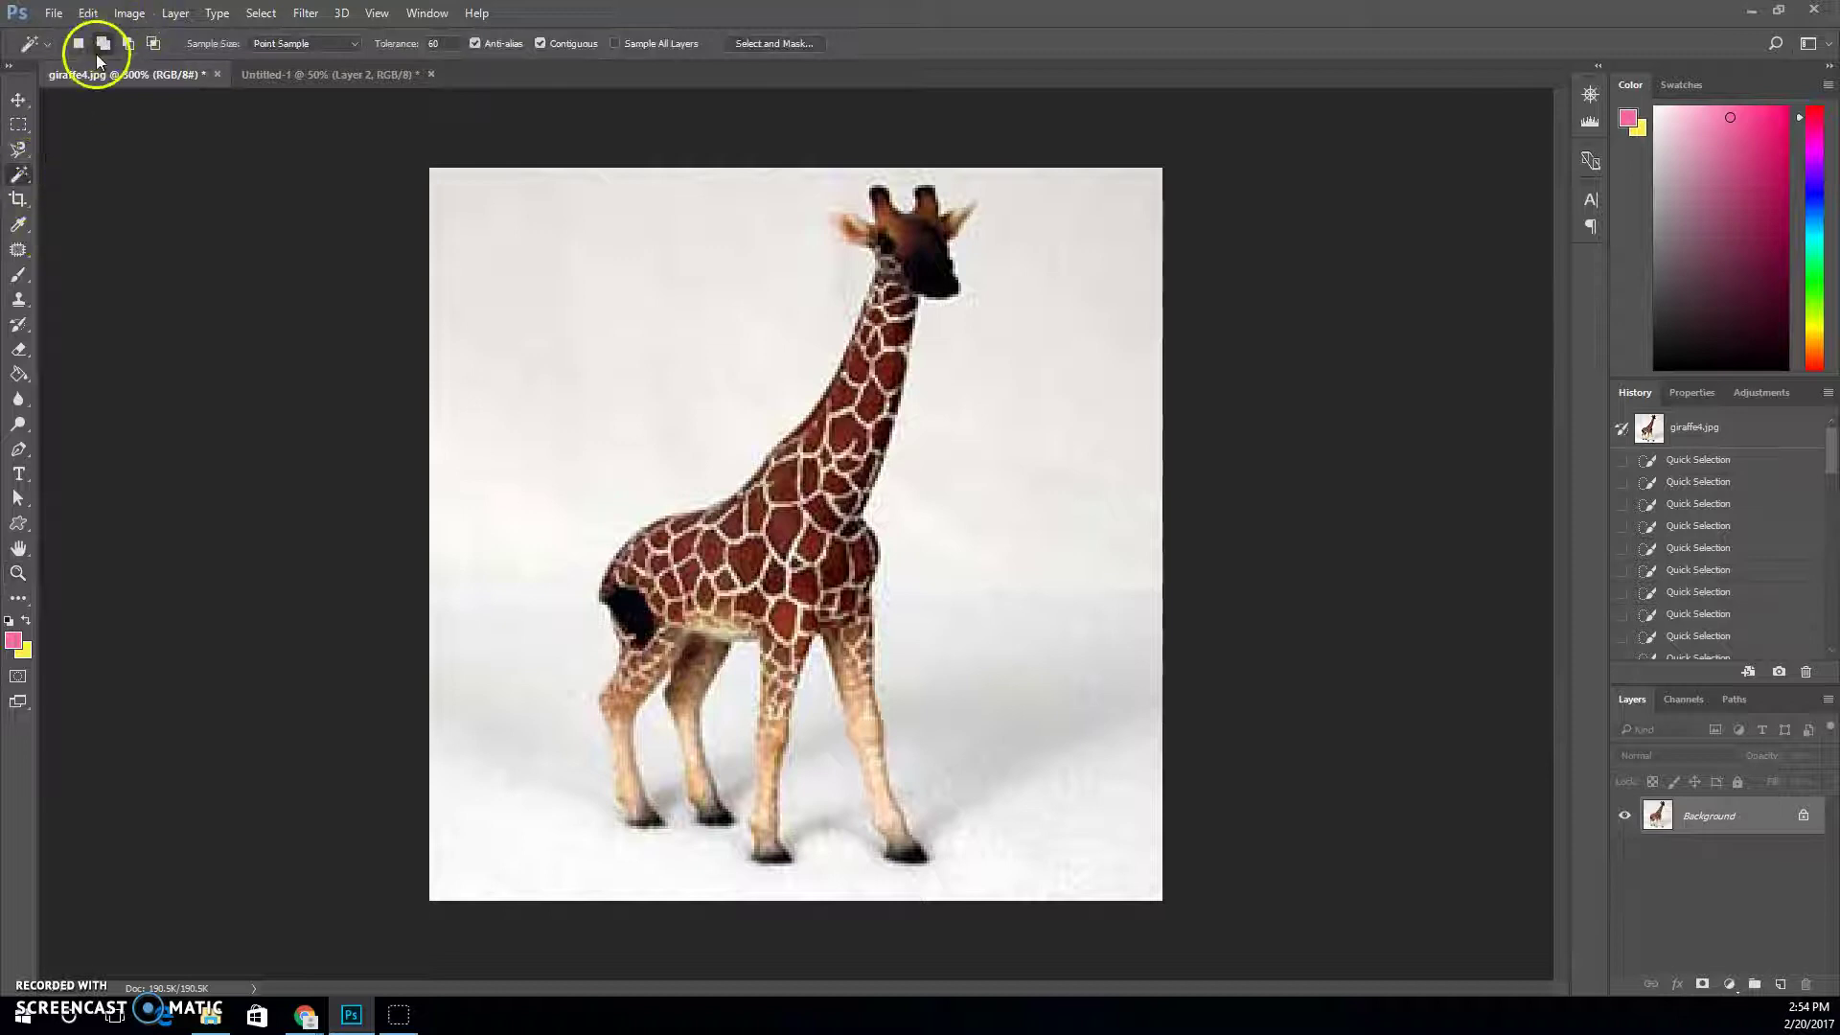
pyautogui.click(617, 431)
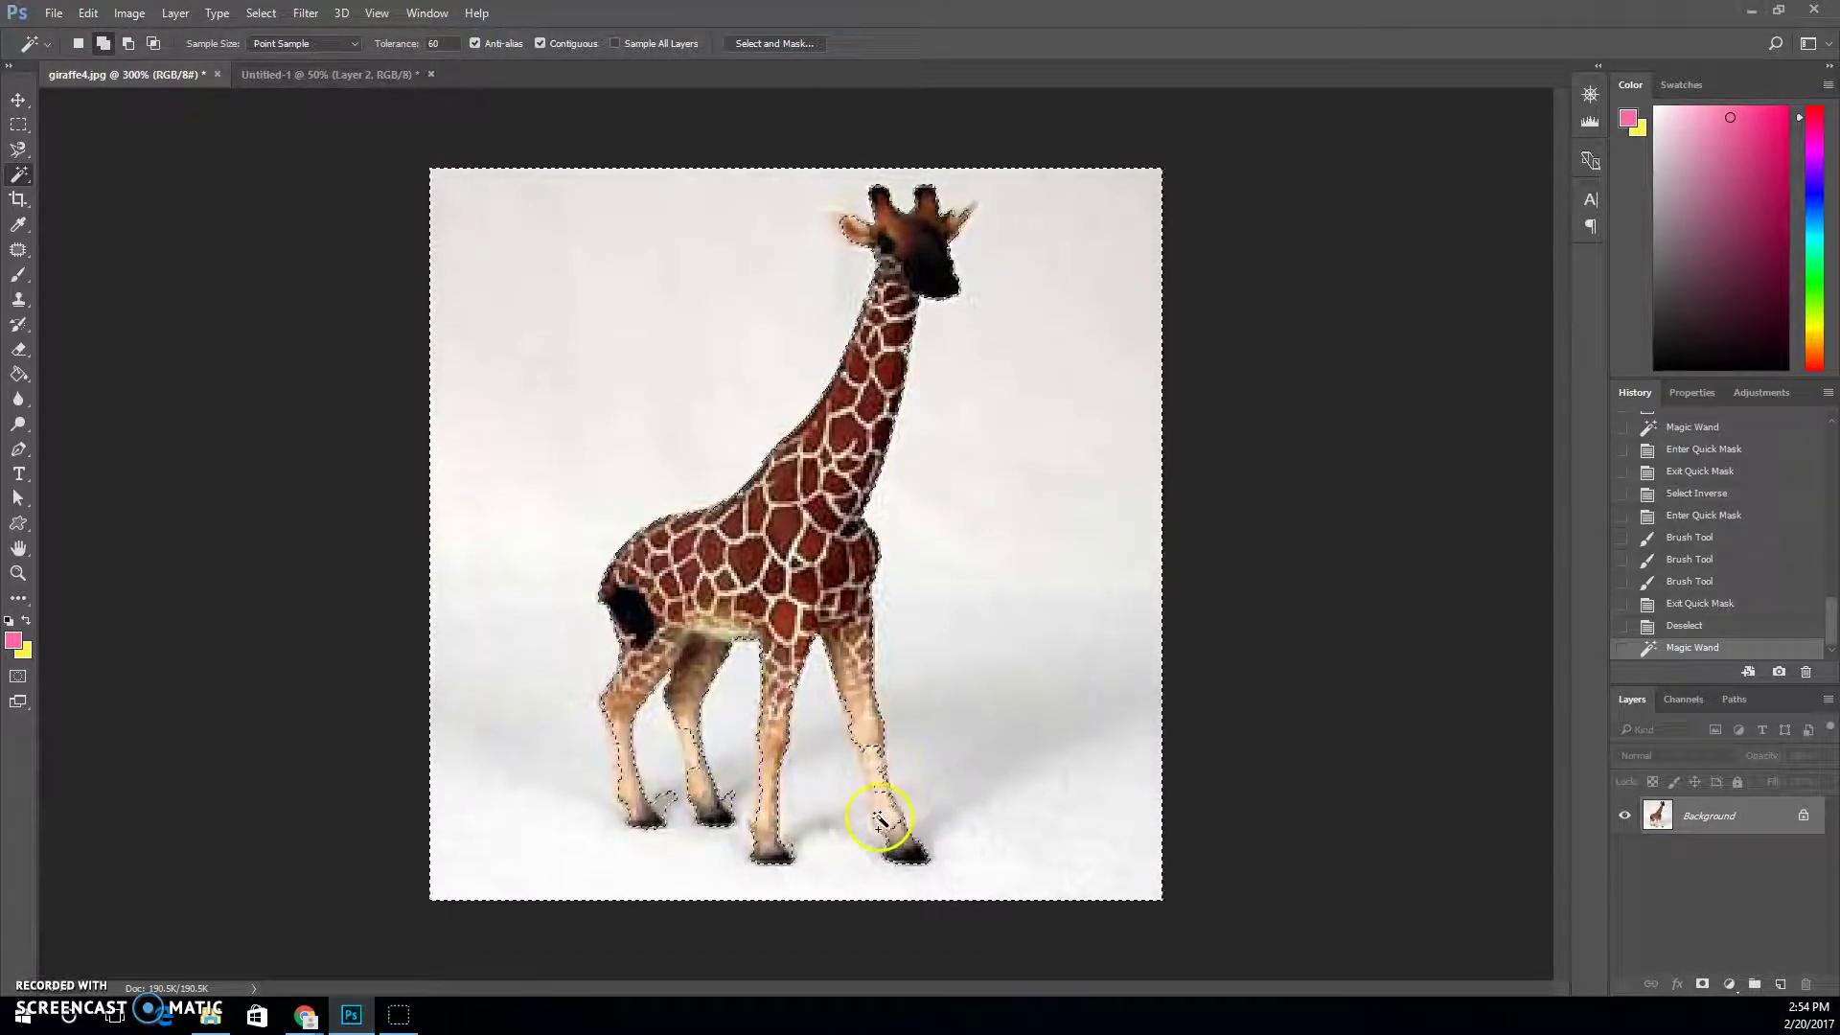
pyautogui.click(292, 181)
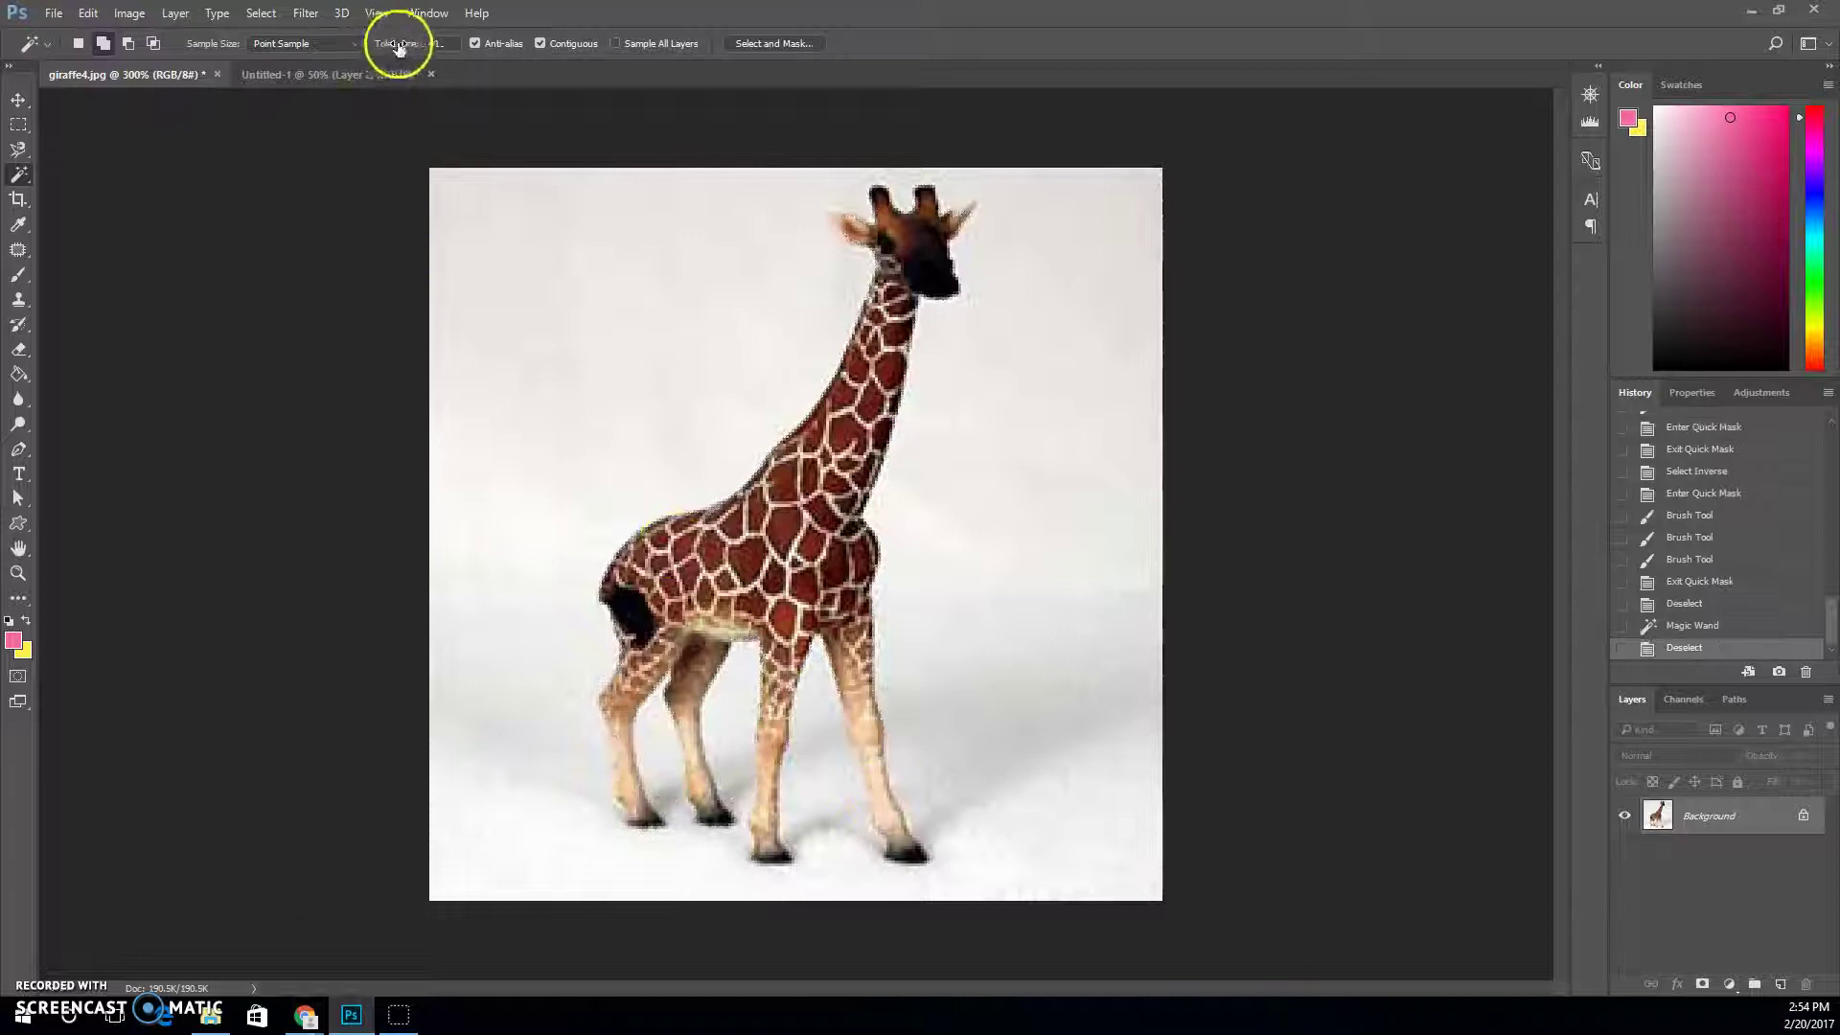
pyautogui.moveTo(399, 48); pyautogui.dragTo(390, 50)
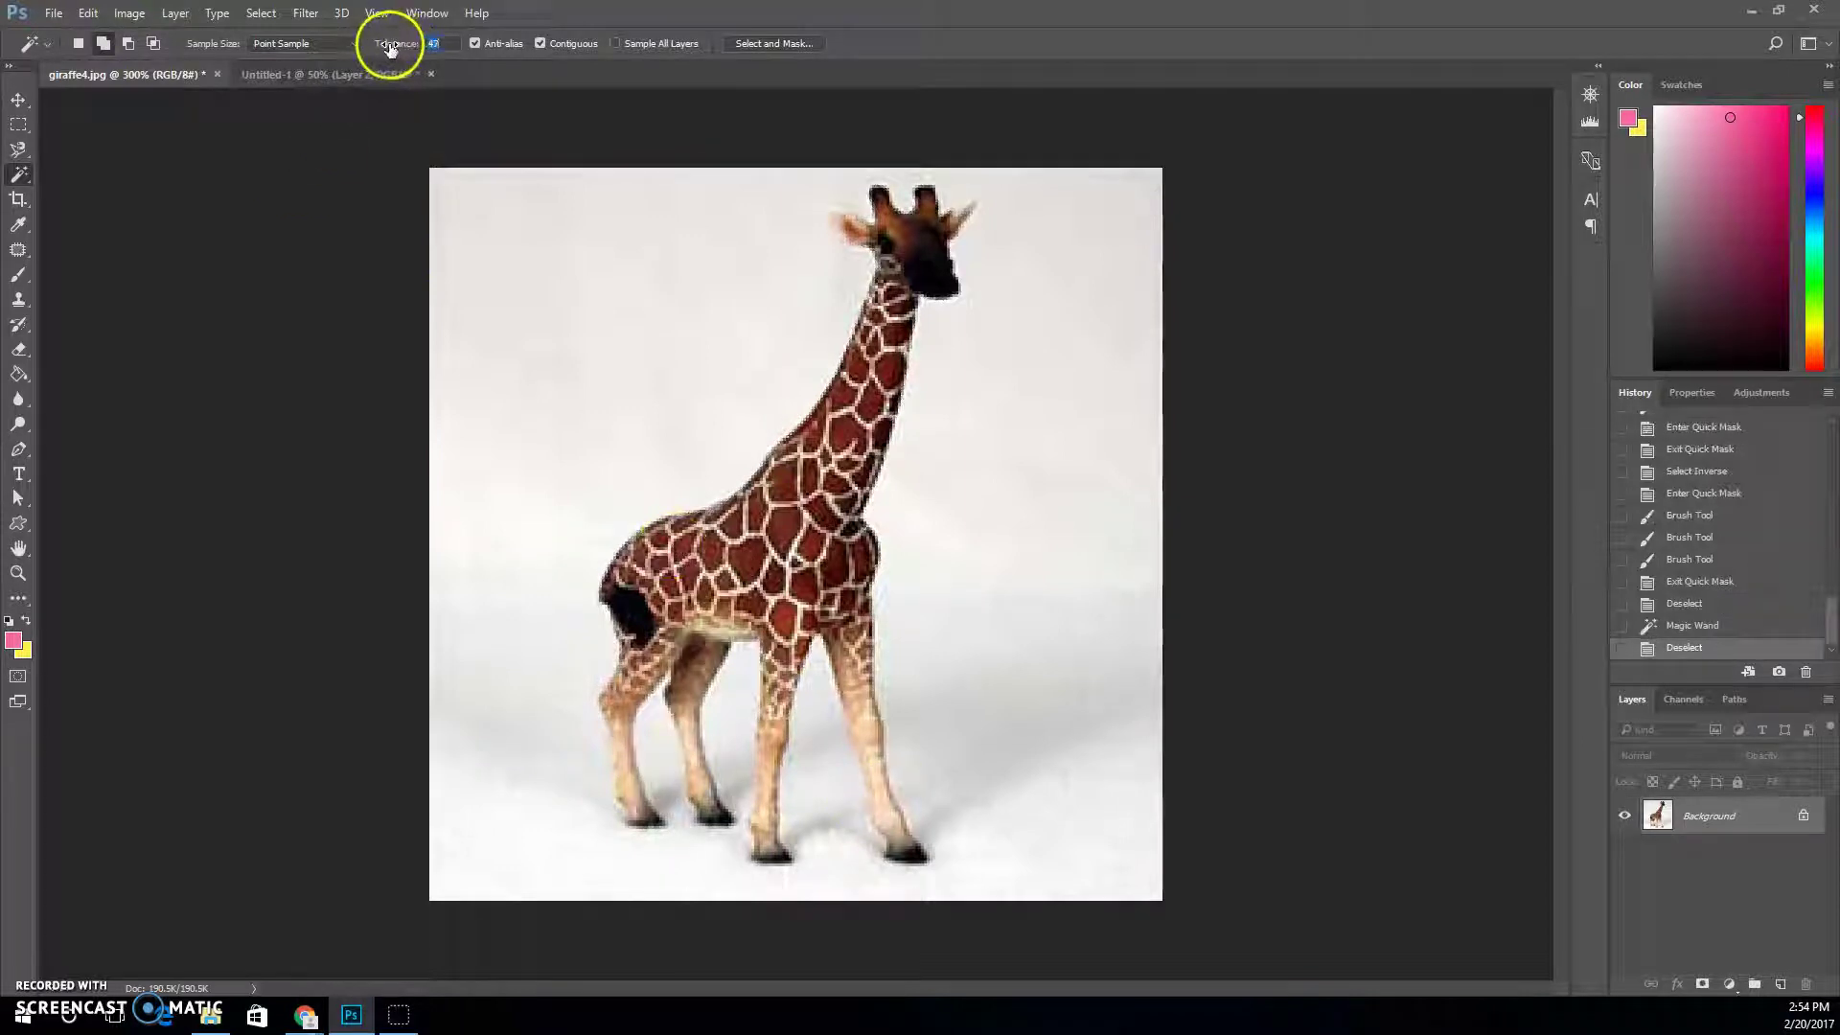
pyautogui.click(621, 337)
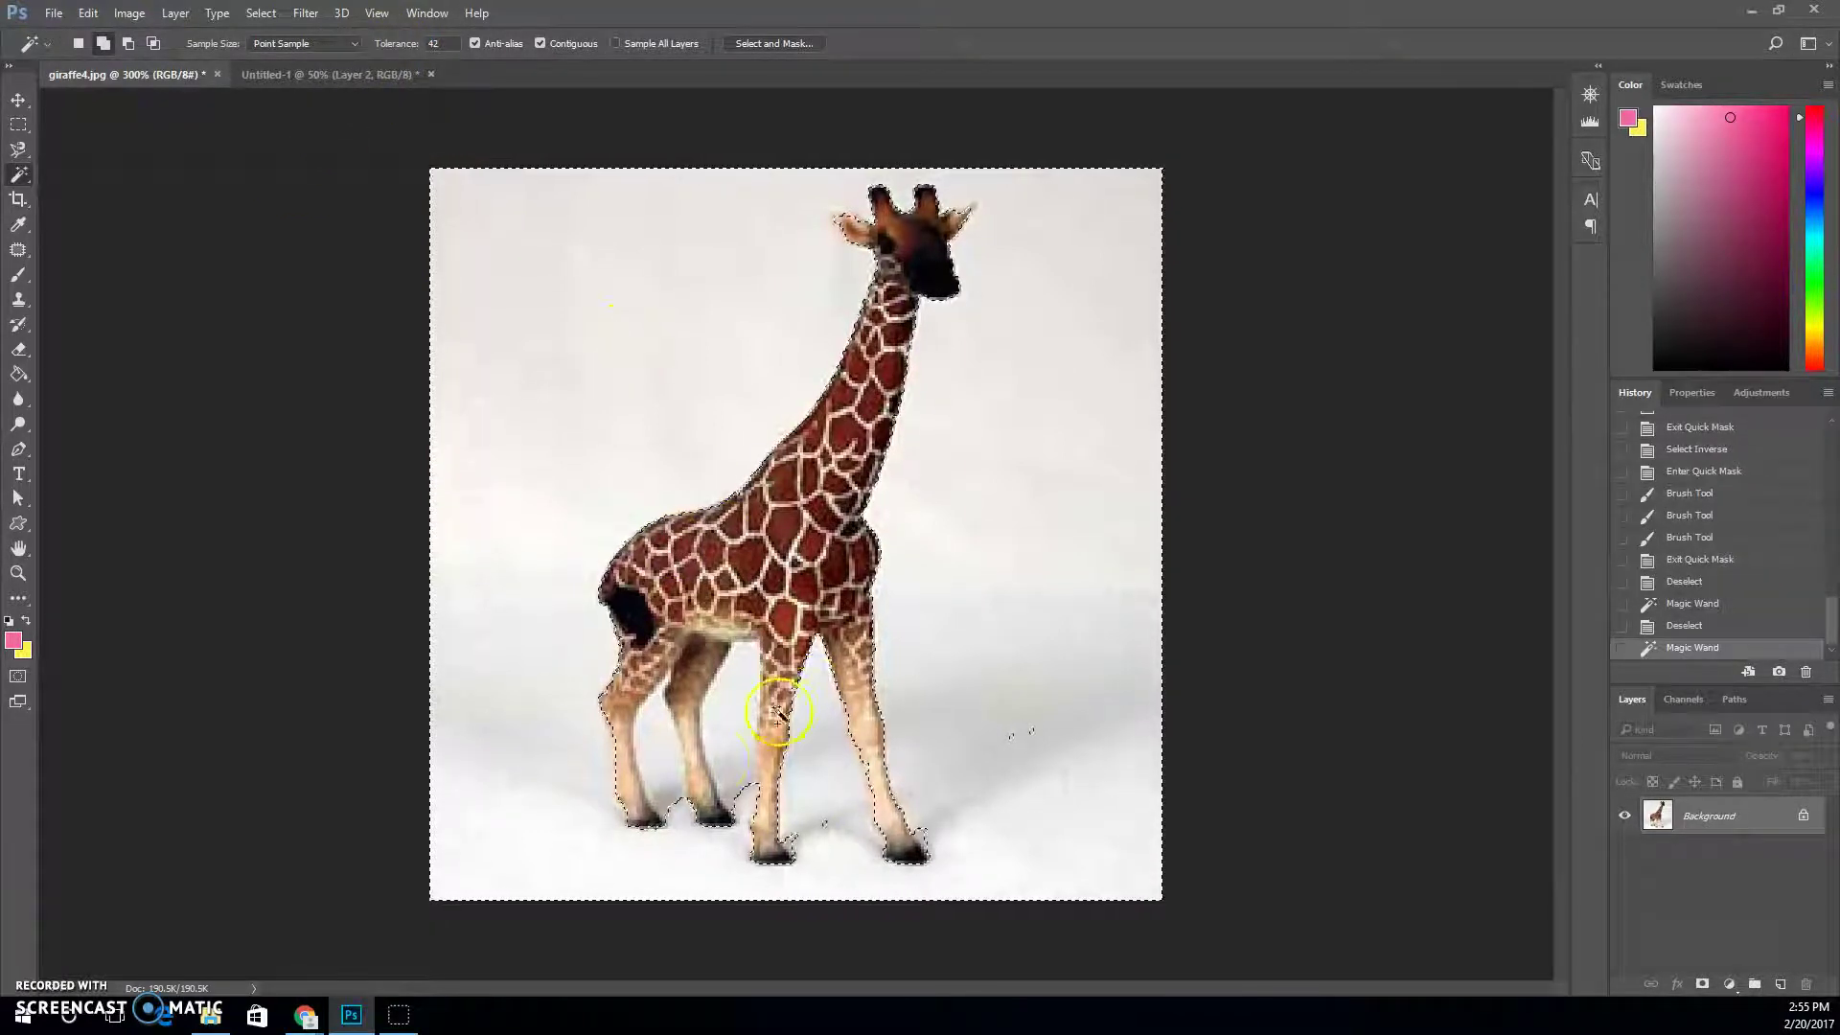
# - Invert the background selection so it covers the giraffe, and show it in Quick Mask mode
pyautogui.rightClick(947, 570)
pyautogui.click(999, 365)
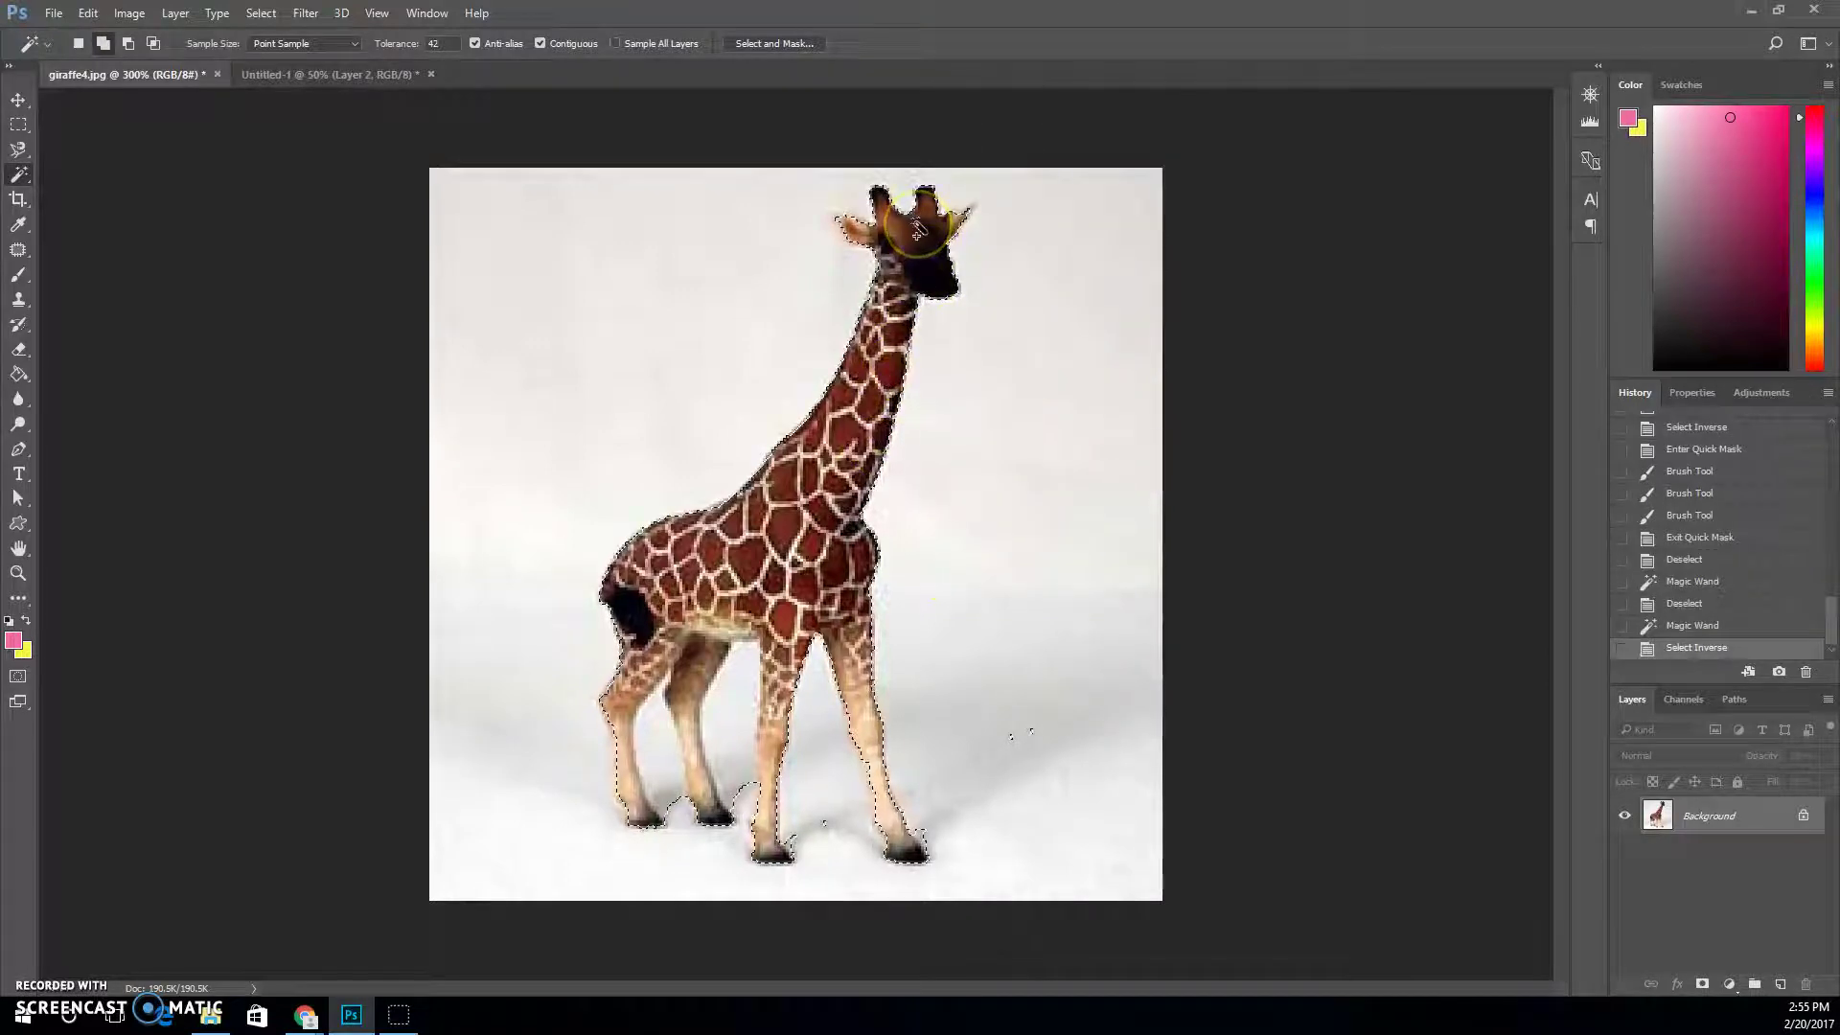
pyautogui.click(18, 677)
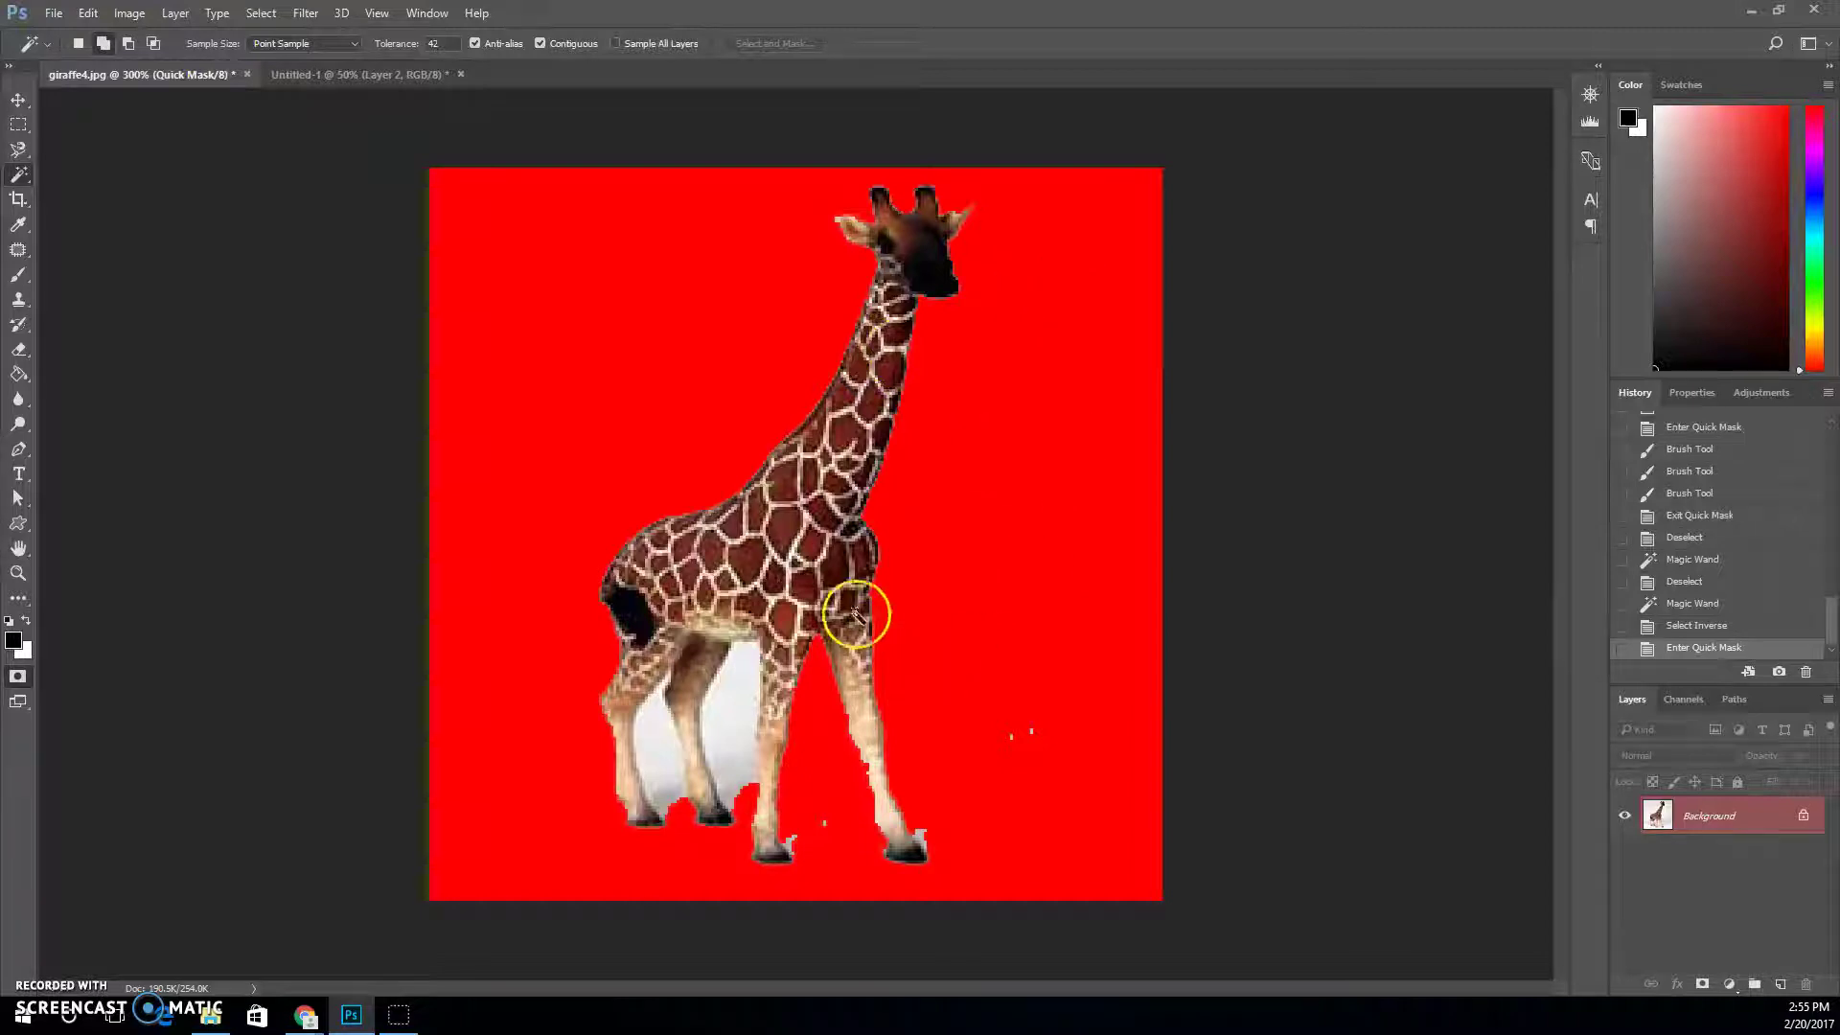
# - Paint black with the Brush in the Quick Mask over the lower background gap between the two hind legs
pyautogui.click(18, 572)
pyautogui.click(652, 704)
pyautogui.click(764, 682)
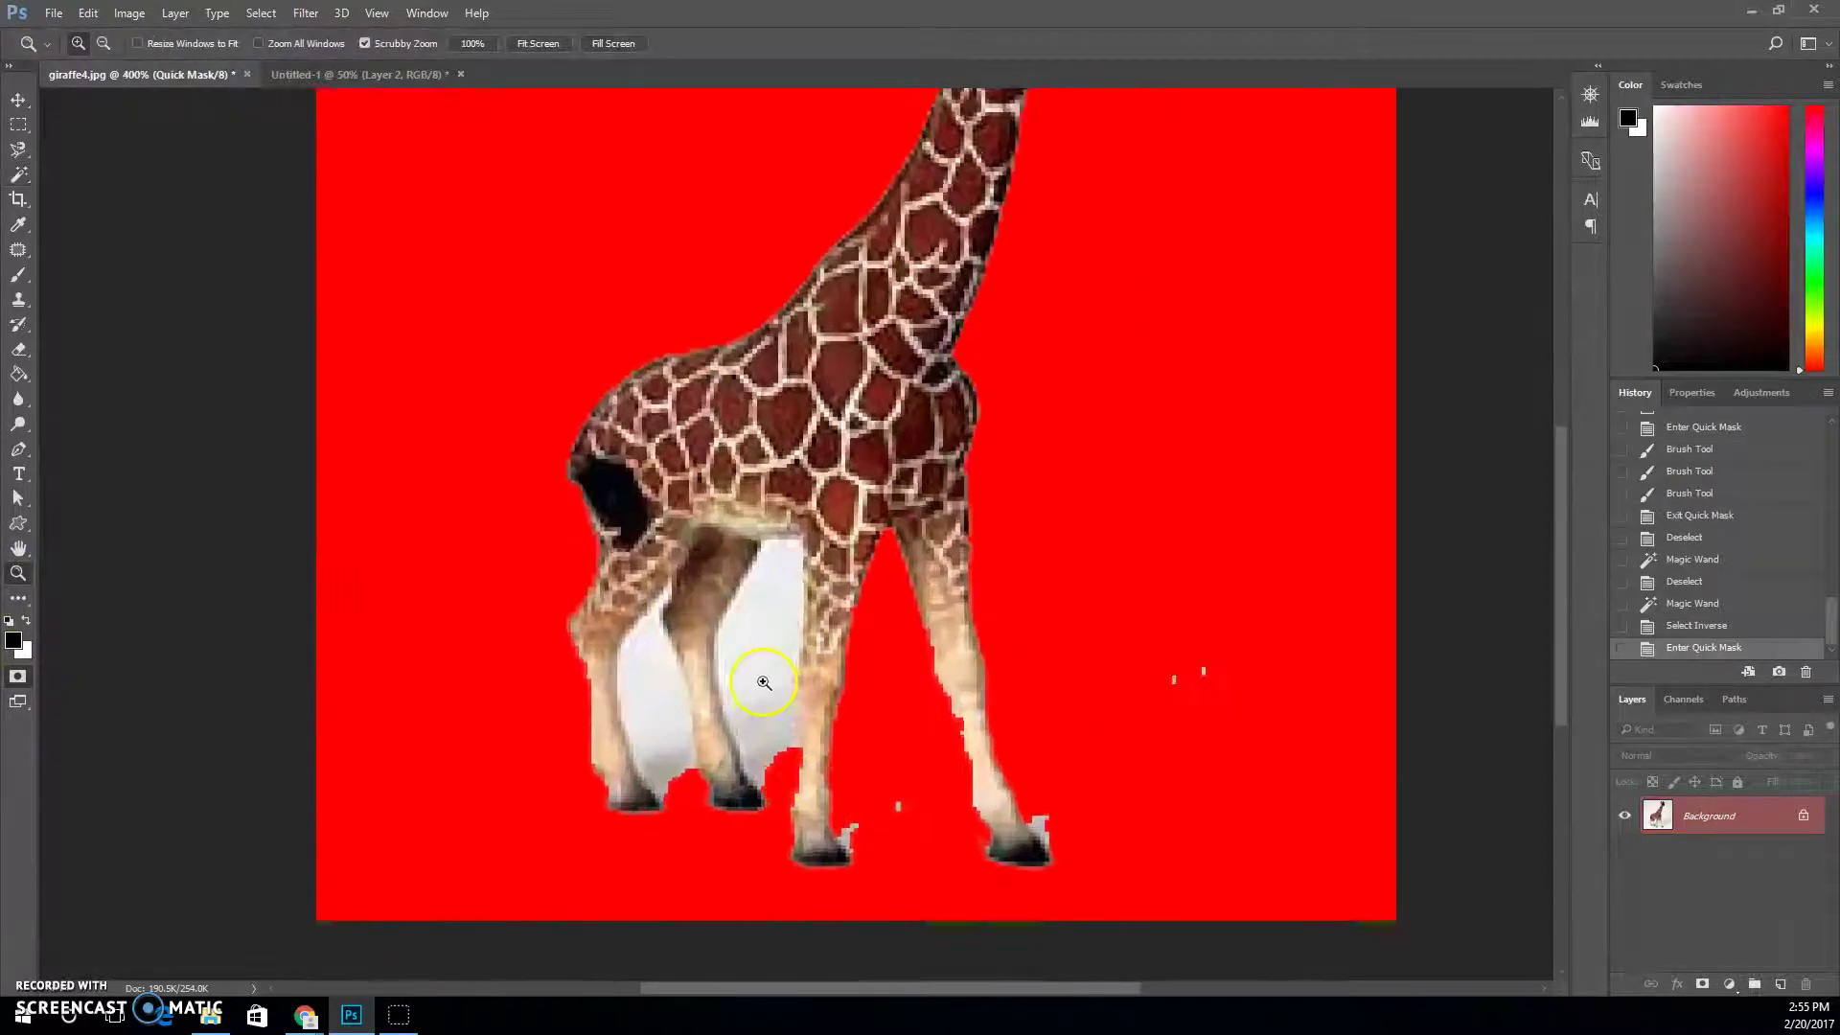
pyautogui.click(763, 682)
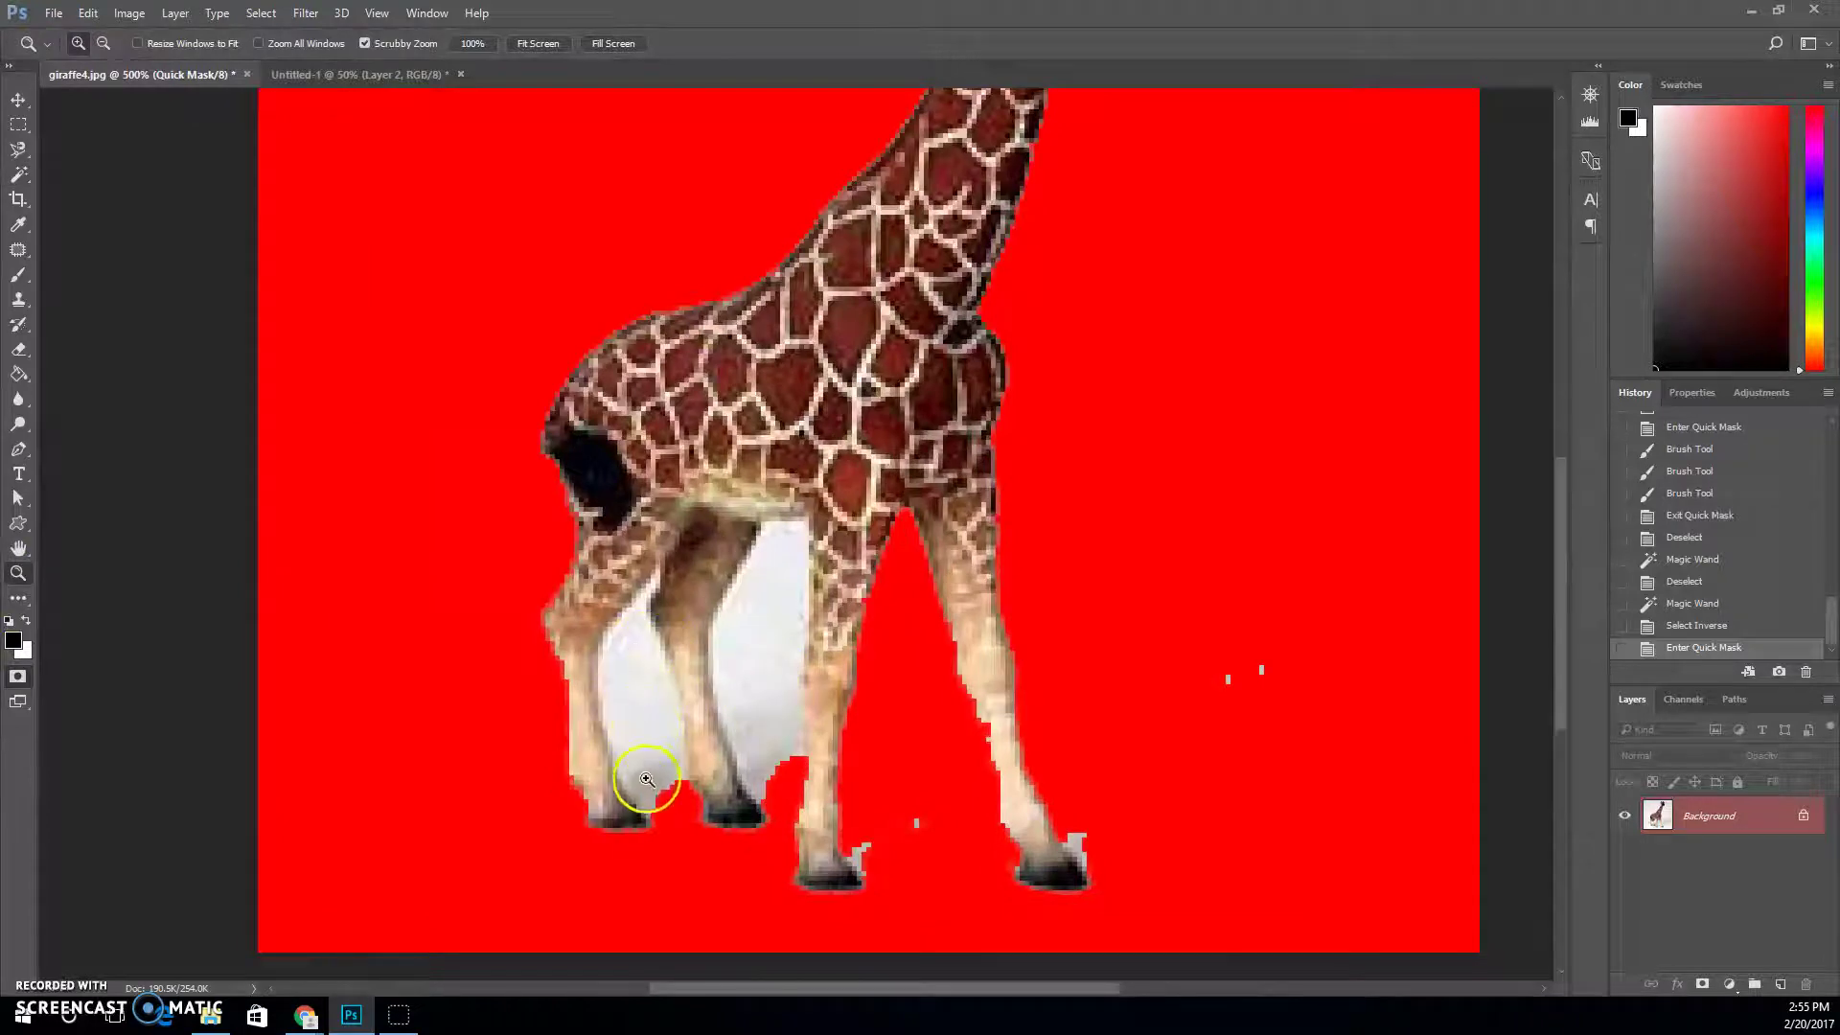
pyautogui.click(20, 282)
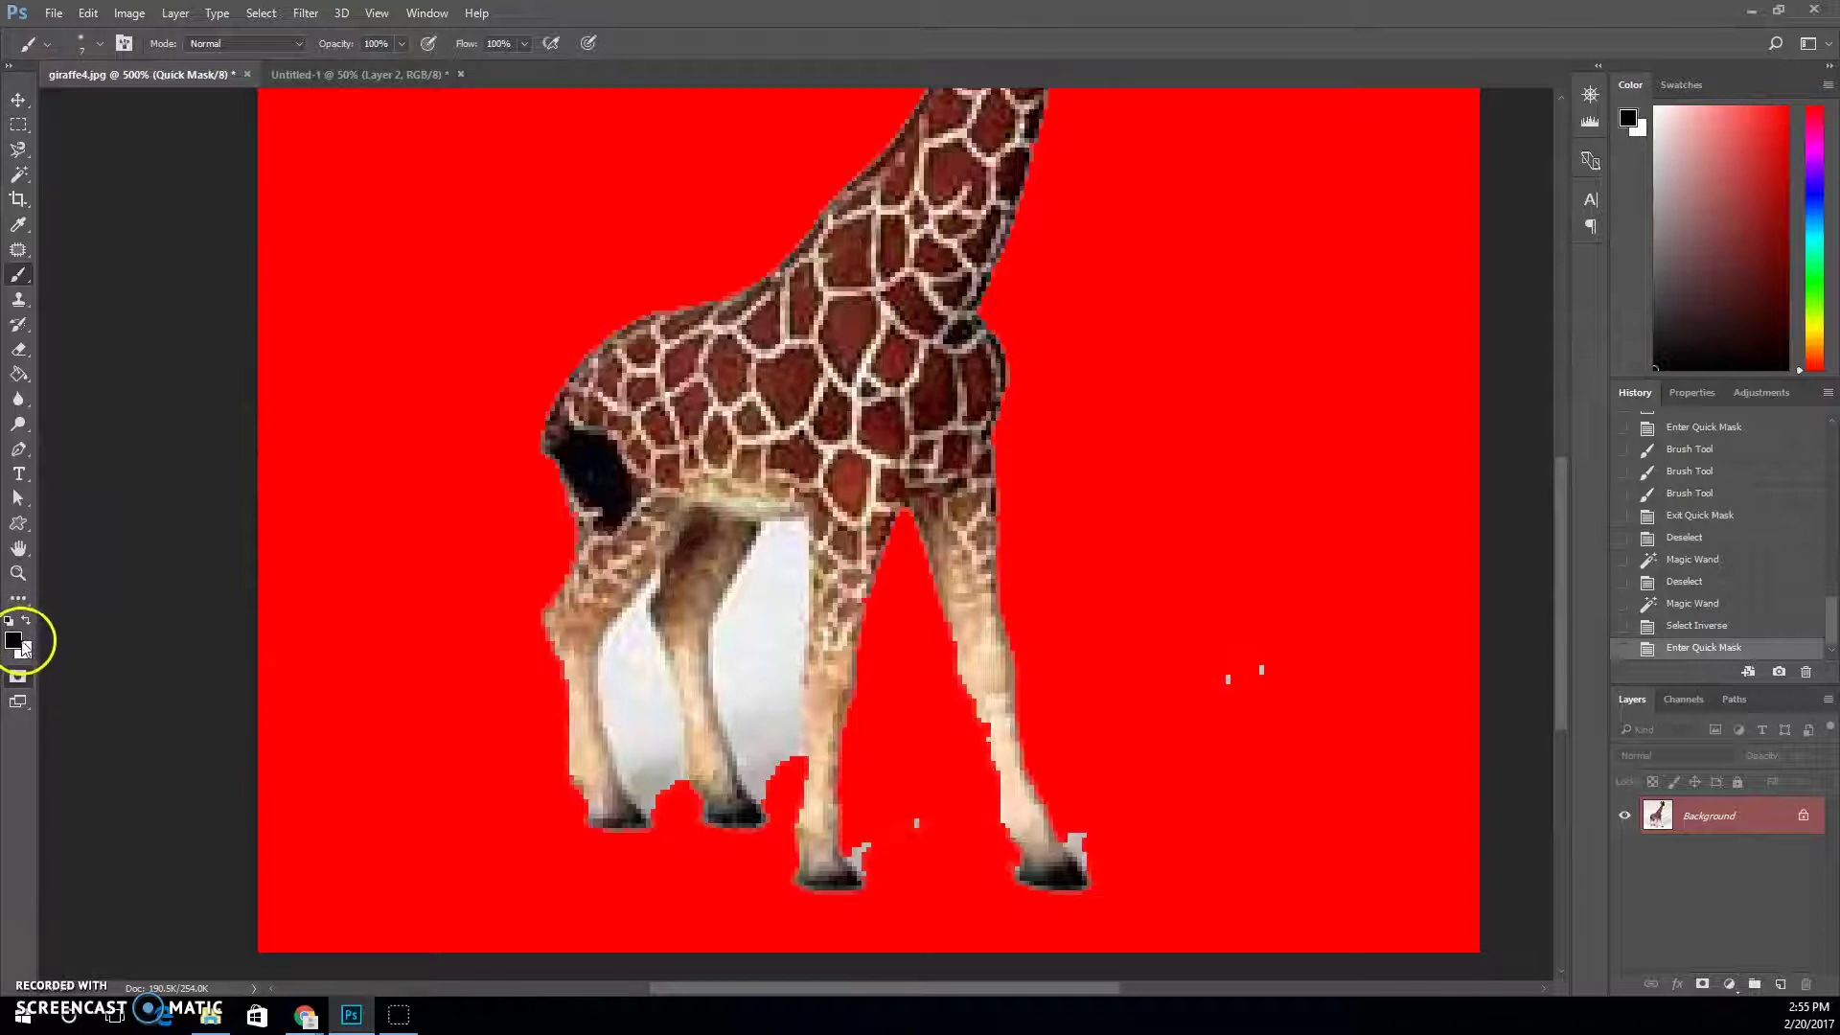
pyautogui.moveTo(671, 809)
pyautogui.mouseDown()
pyautogui.moveTo(644, 752)
pyautogui.moveTo(654, 814)
pyautogui.moveTo(628, 737)
pyautogui.moveTo(674, 804)
pyautogui.moveTo(662, 733)
pyautogui.mouseUp()
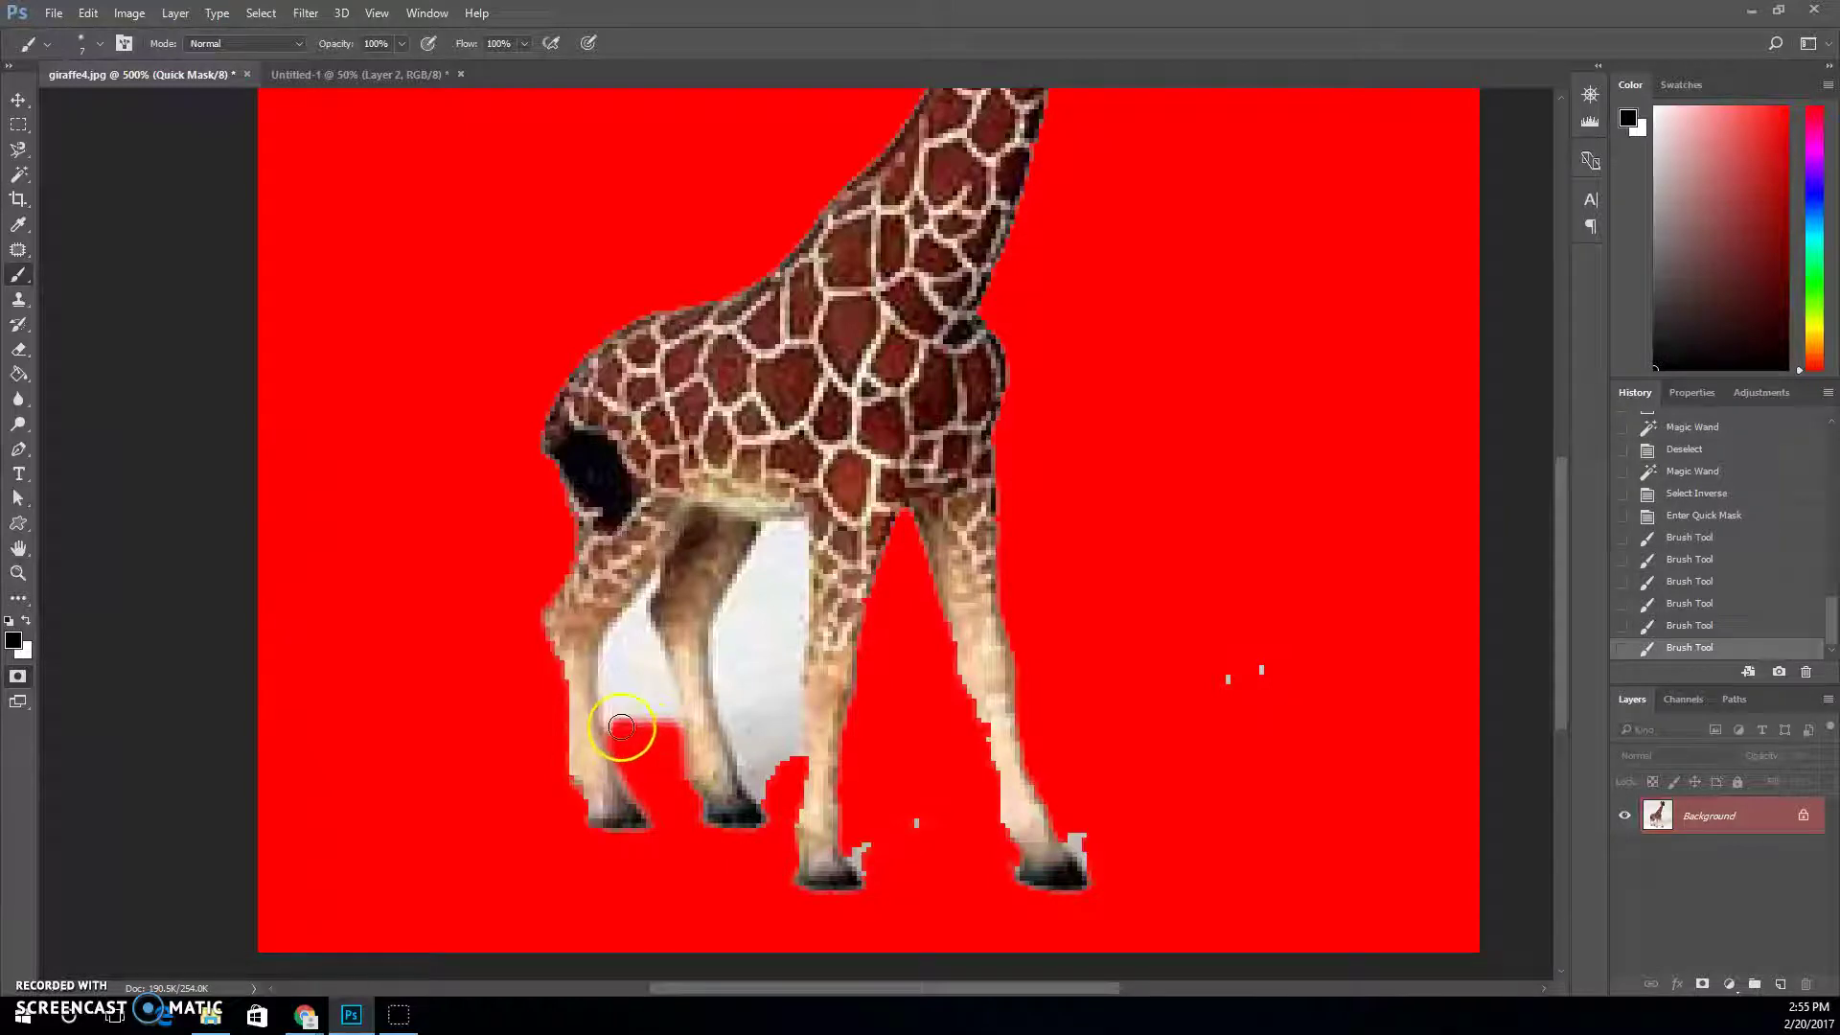
pyautogui.moveTo(621, 734); pyautogui.dragTo(618, 711)
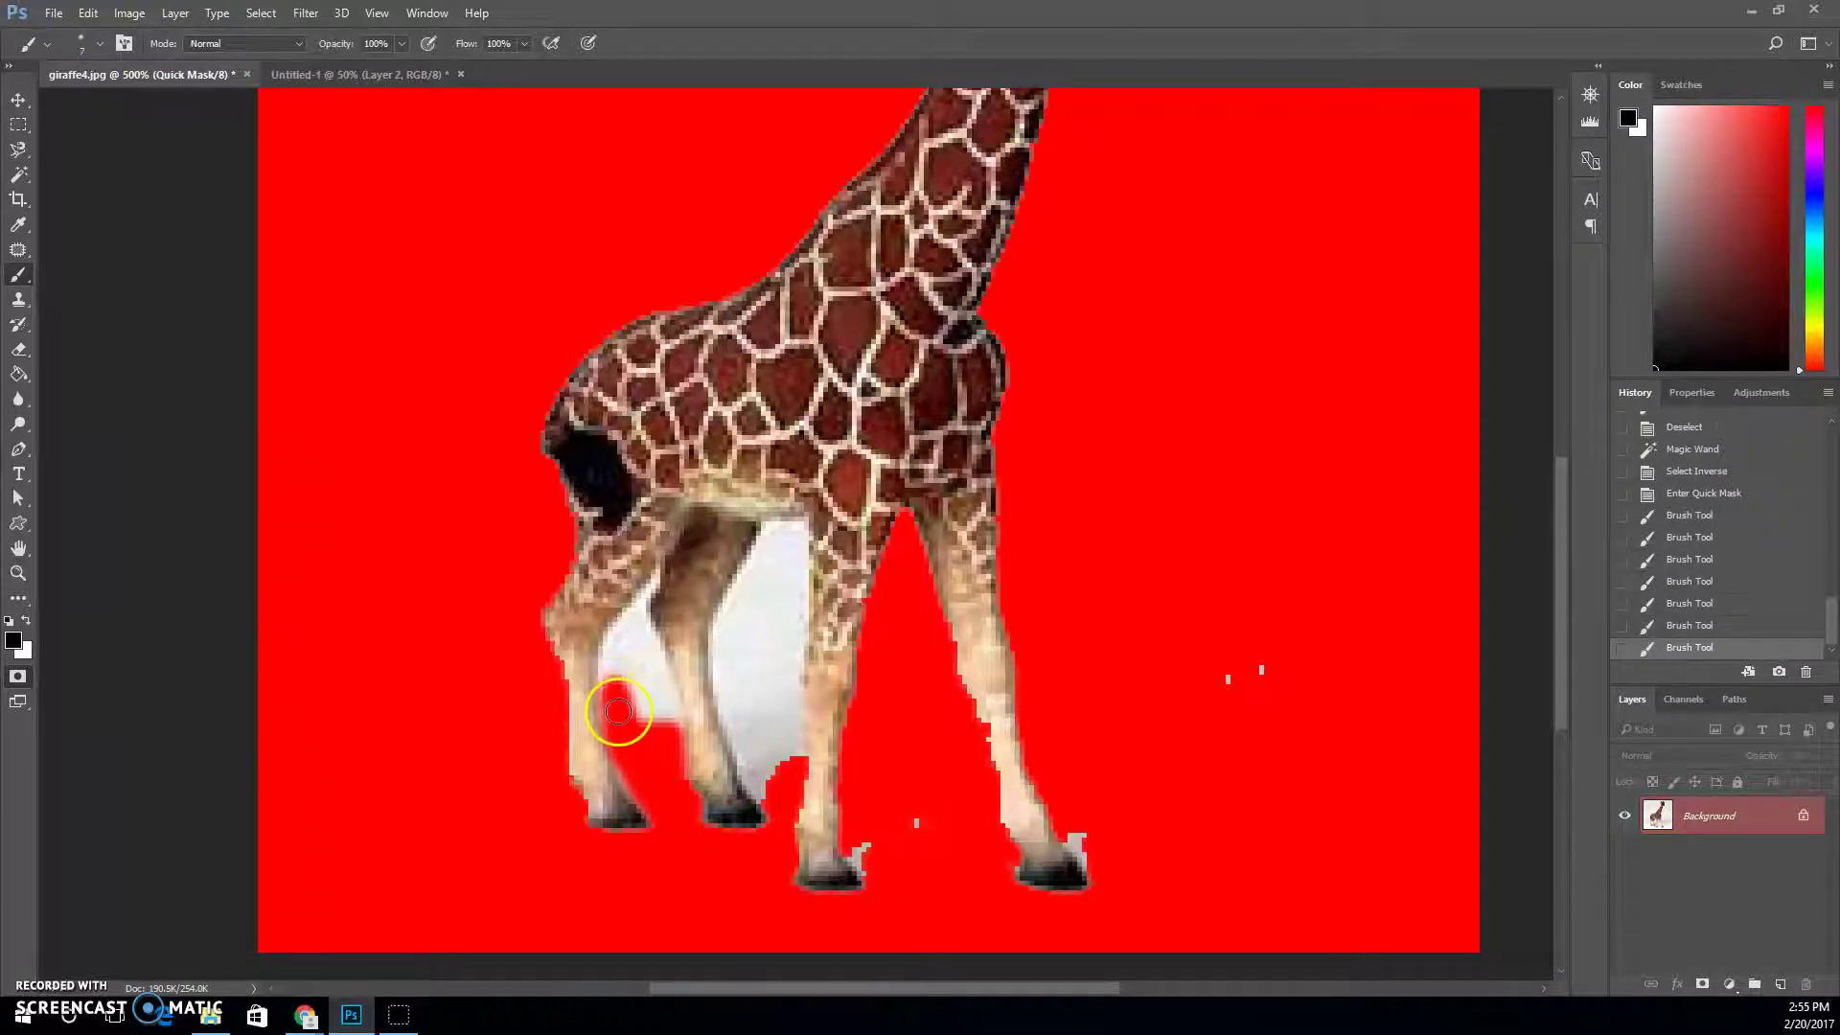
# - Mask out the stray background specks beside the legs and the leftover fringes behind both front hooves
pyautogui.moveTo(1256, 688)
pyautogui.mouseDown()
pyautogui.moveTo(1227, 694)
pyautogui.moveTo(1260, 670)
pyautogui.mouseUp()
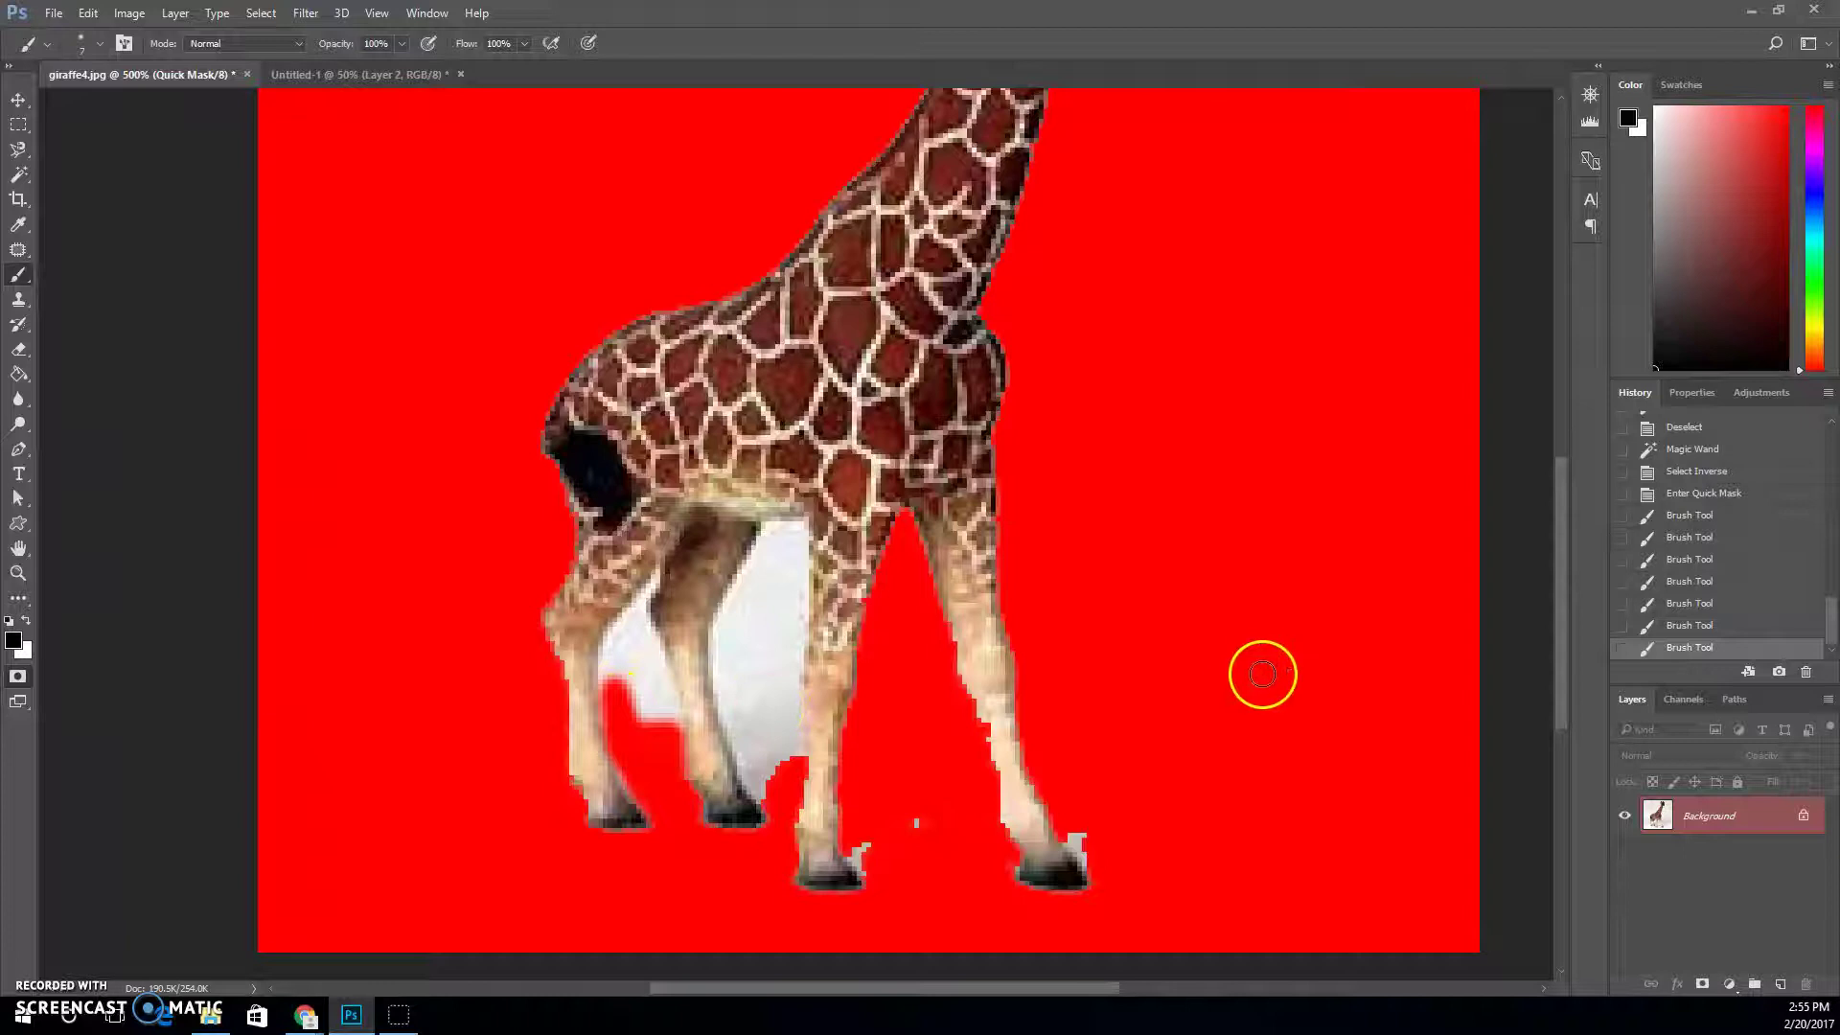
pyautogui.click(911, 801)
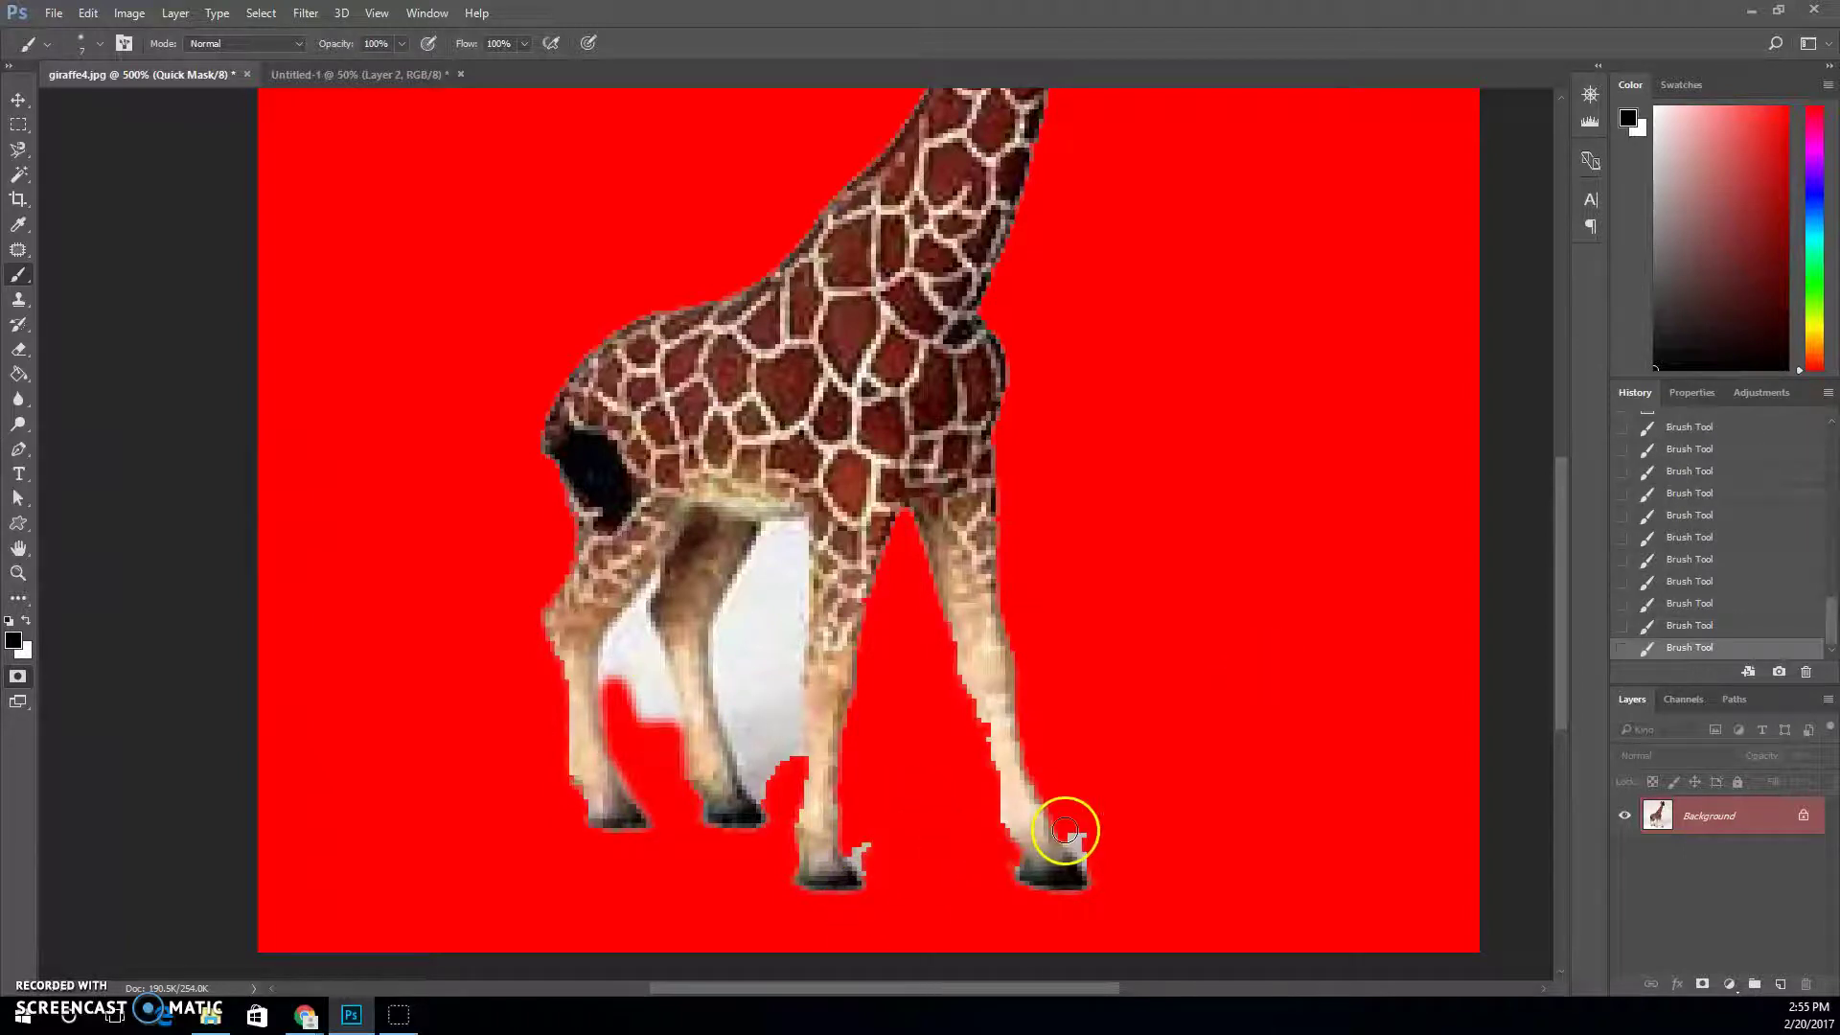
pyautogui.moveTo(1079, 829)
pyautogui.mouseDown()
pyautogui.moveTo(1076, 814)
pyautogui.moveTo(1092, 850)
pyautogui.moveTo(1079, 833)
pyautogui.mouseUp()
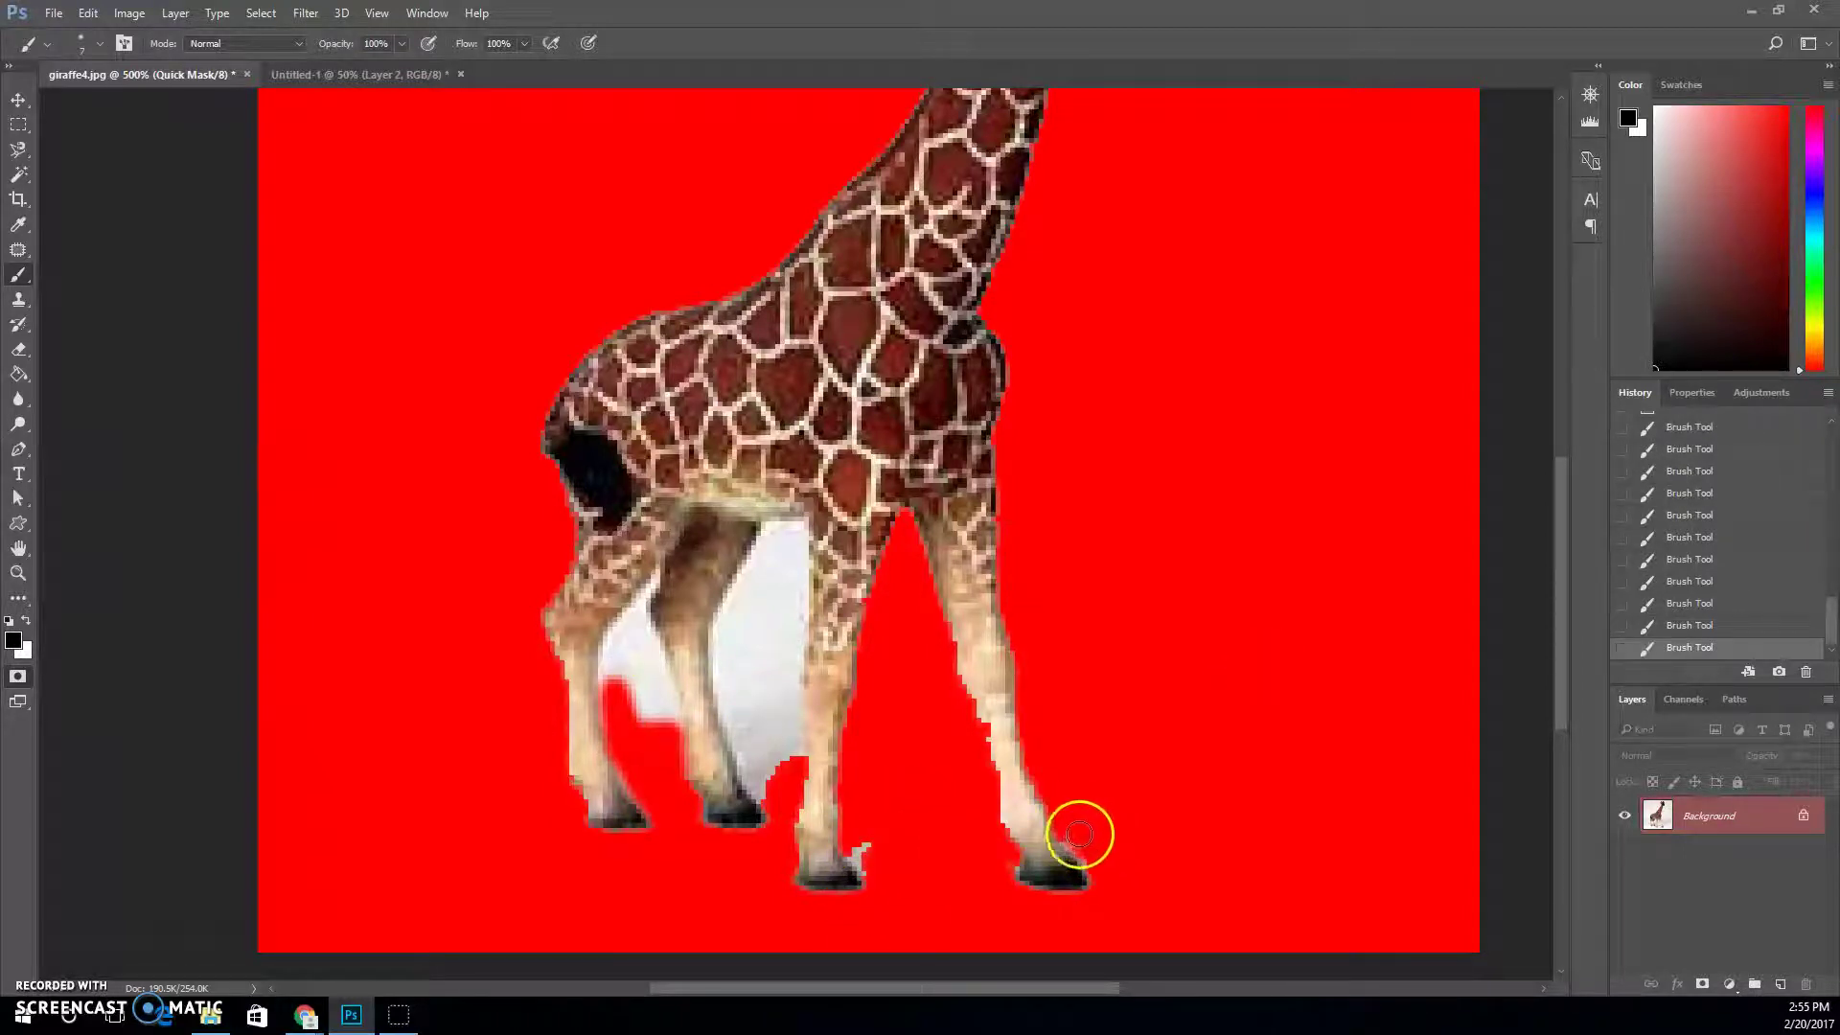
pyautogui.moveTo(858, 846); pyautogui.dragTo(875, 863)
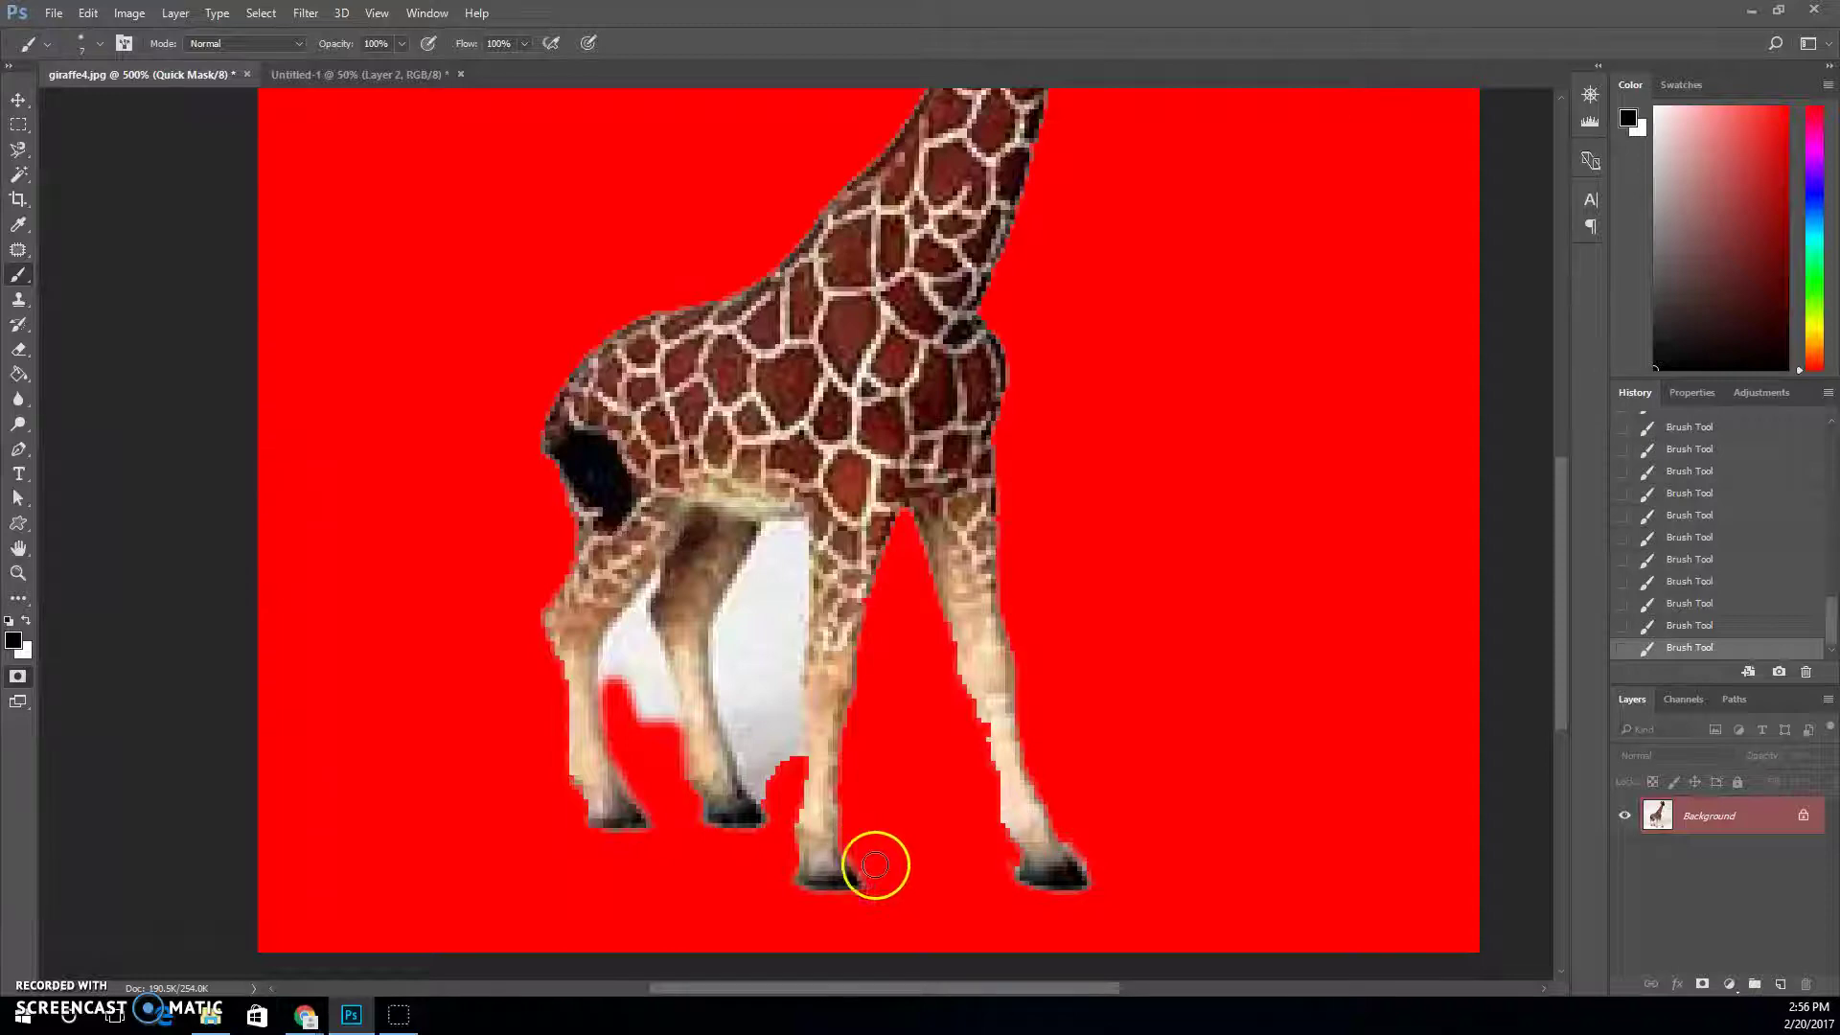
# - Mask out the remaining upper part of the gap between the two hind legs with close-up brush strokes
pyautogui.click(18, 573)
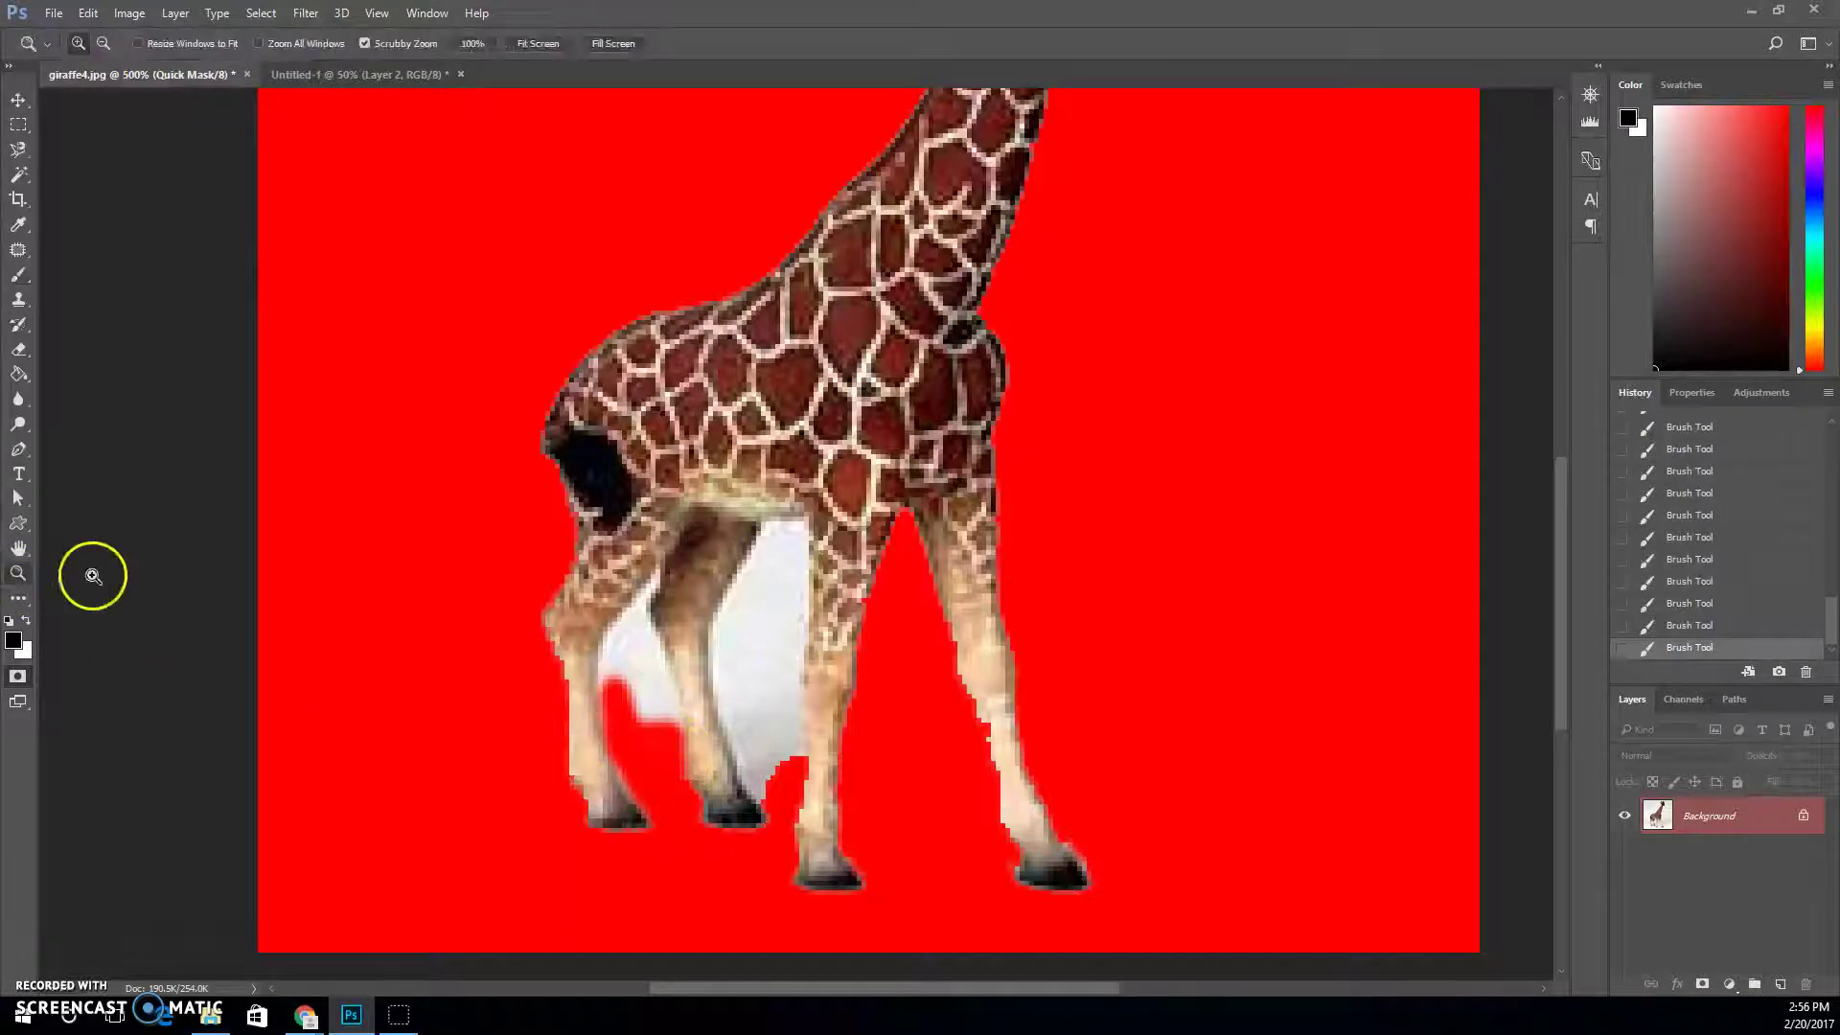
pyautogui.moveTo(642, 699); pyautogui.dragTo(672, 699)
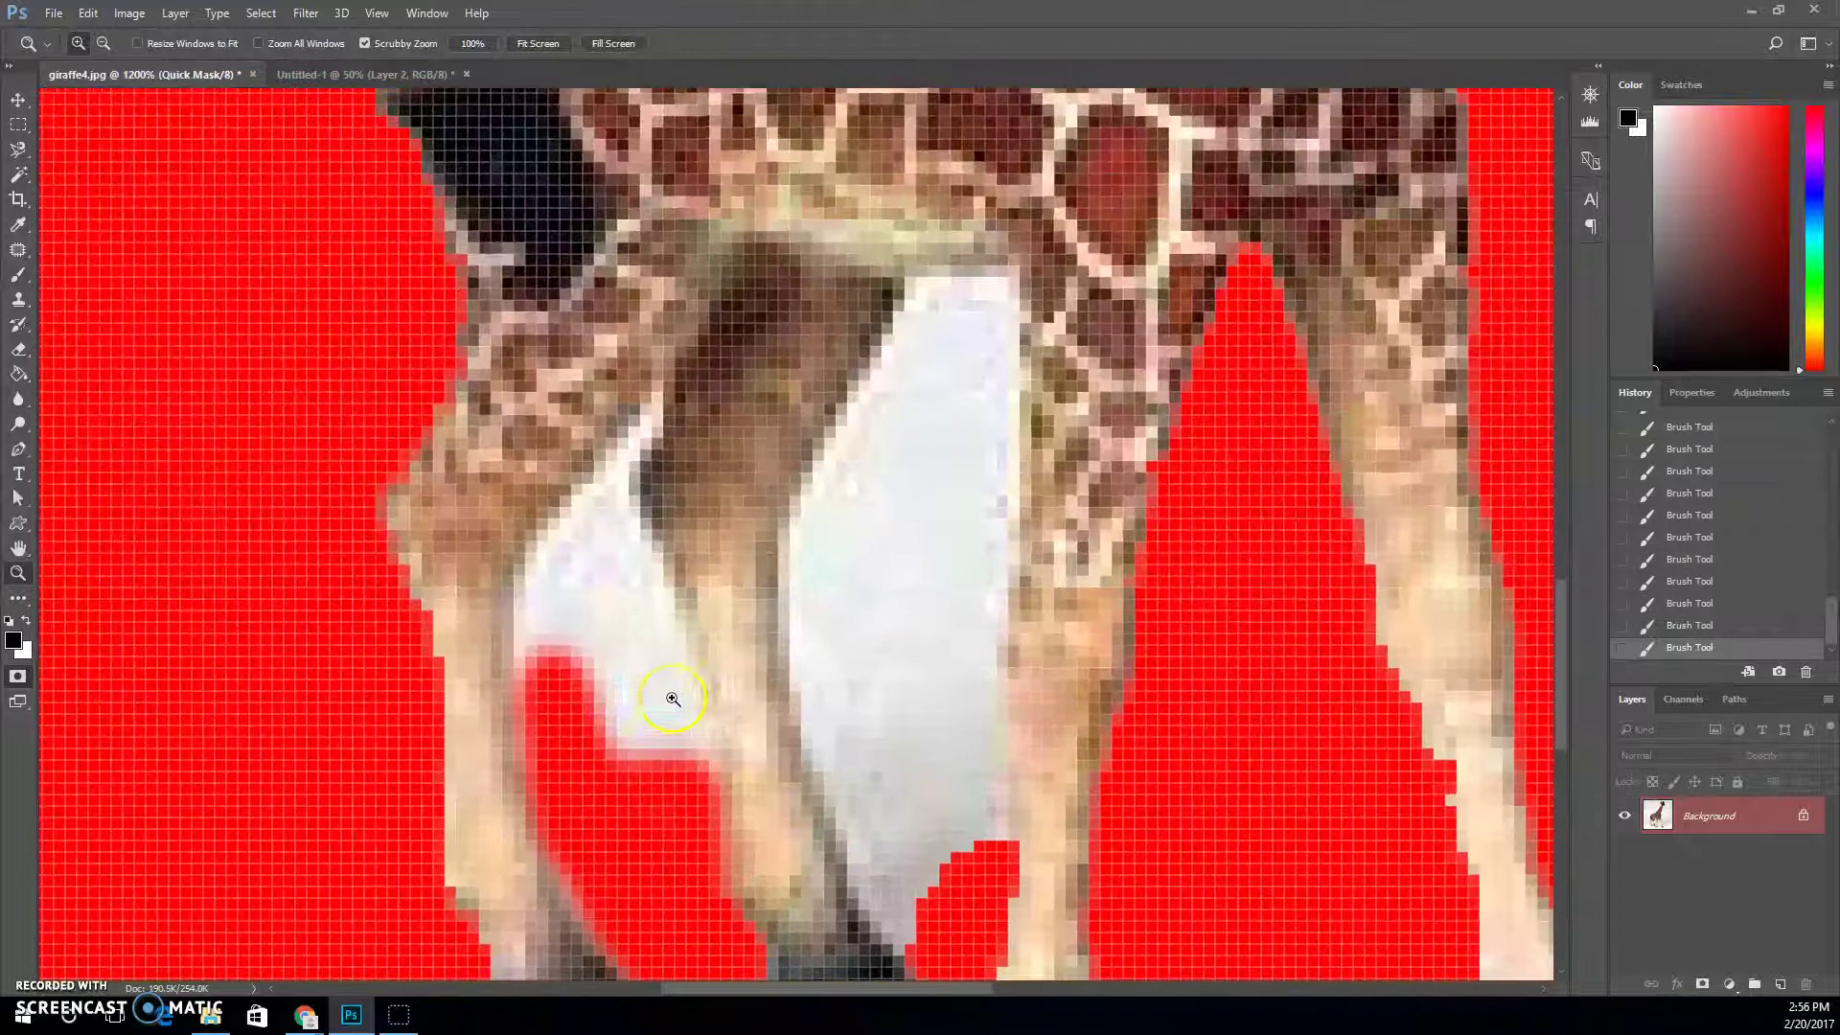
pyautogui.click(19, 275)
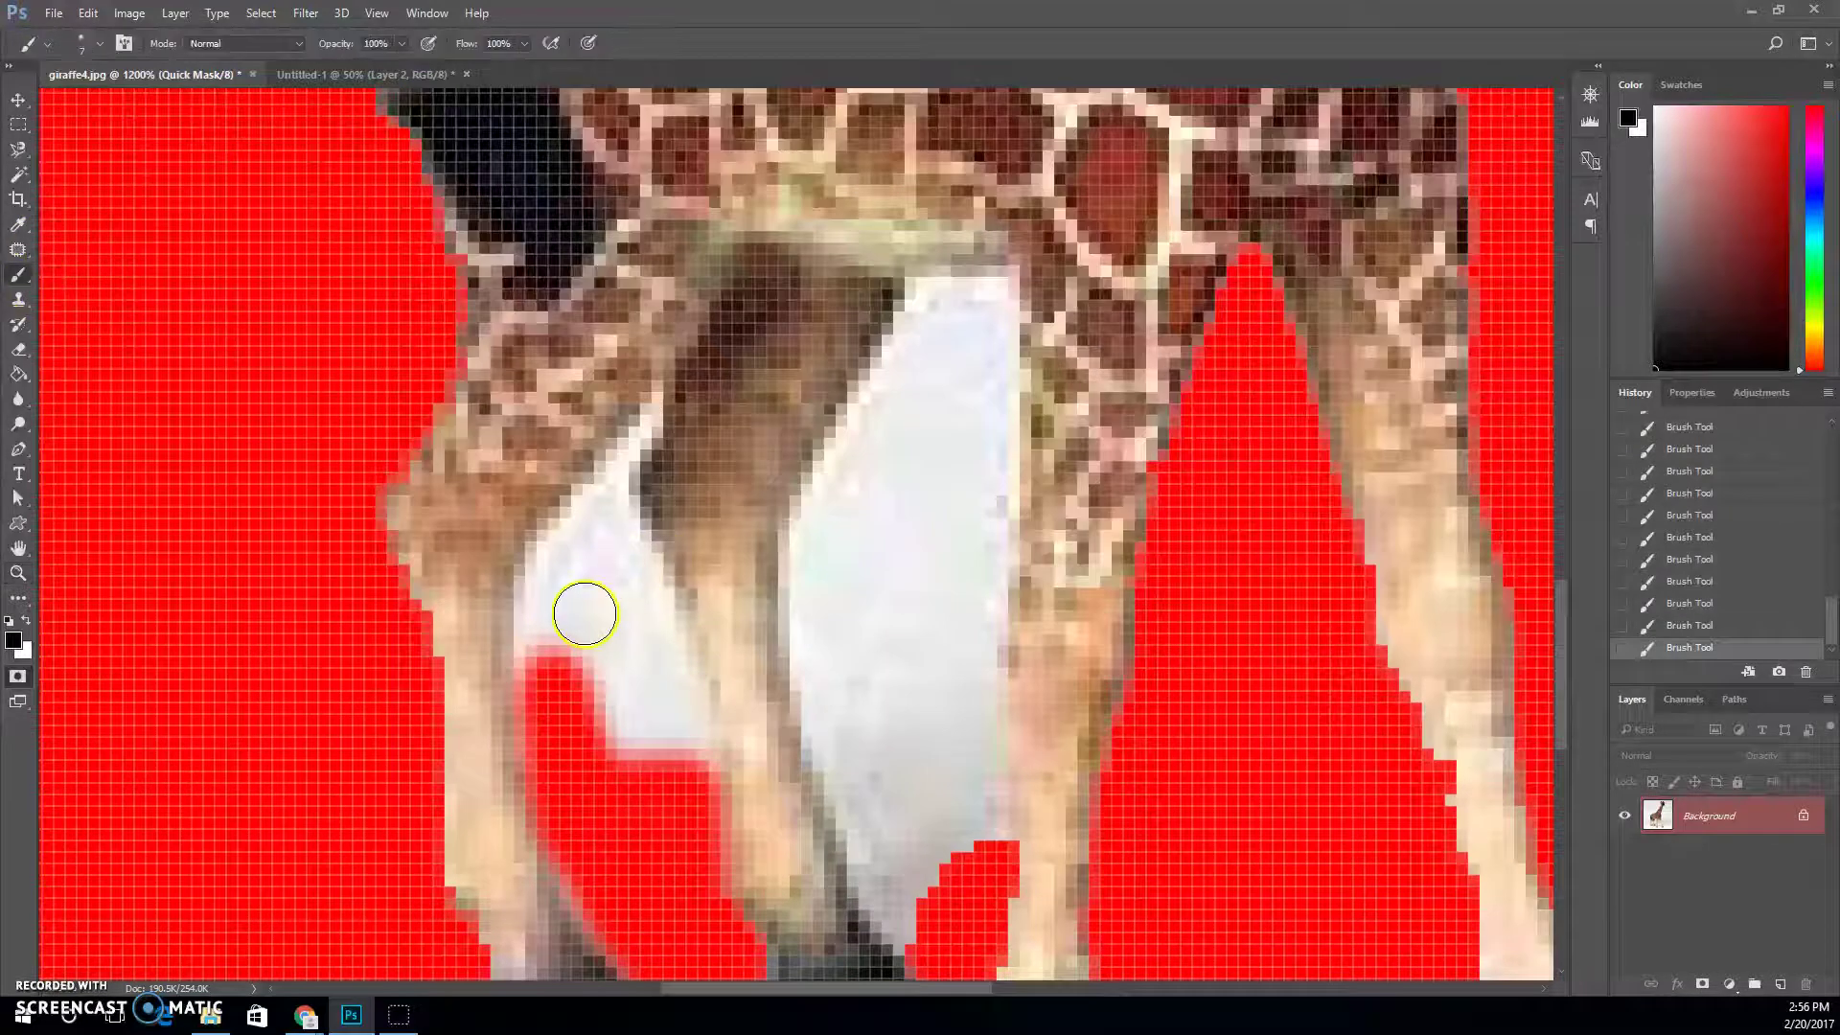
pyautogui.moveTo(586, 634)
pyautogui.mouseDown()
pyautogui.moveTo(635, 684)
pyautogui.moveTo(601, 542)
pyautogui.moveTo(585, 624)
pyautogui.moveTo(539, 612)
pyautogui.moveTo(542, 660)
pyautogui.moveTo(540, 613)
pyautogui.moveTo(536, 634)
pyautogui.moveTo(575, 547)
pyautogui.moveTo(557, 563)
pyautogui.moveTo(622, 481)
pyautogui.moveTo(706, 782)
pyautogui.mouseUp()
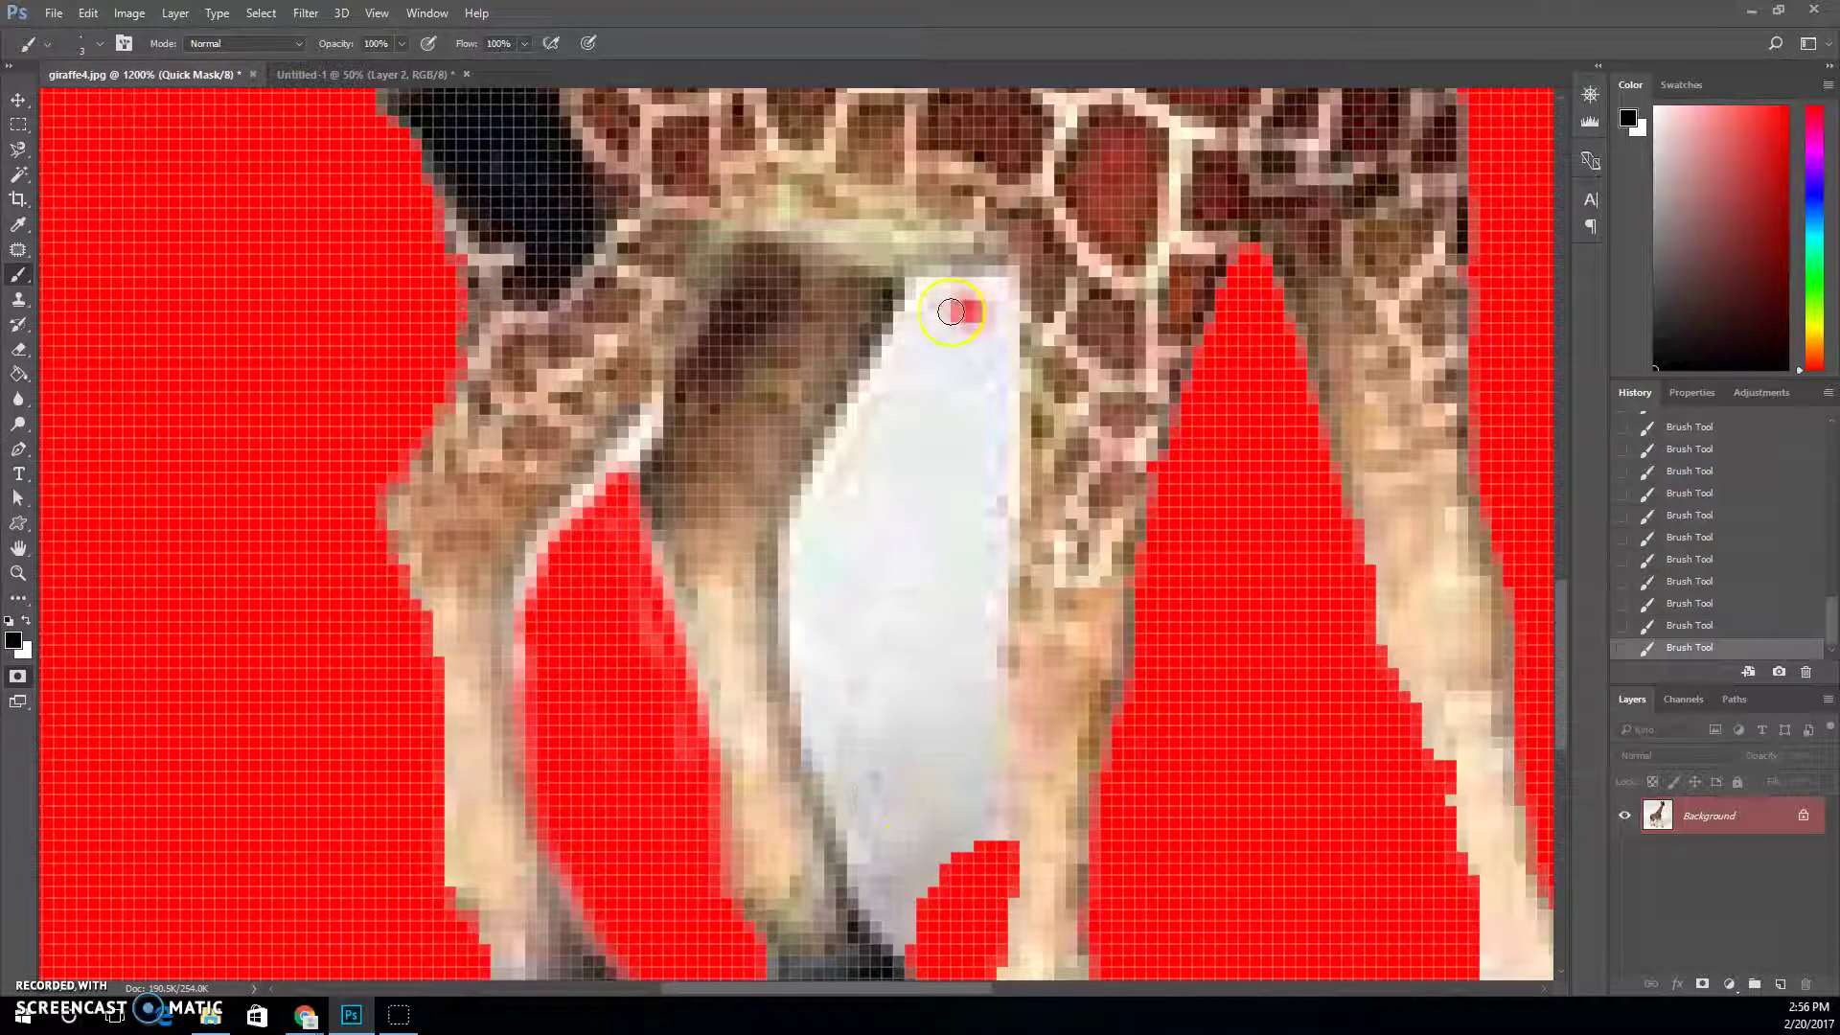
# - Outline the gap between the hind and front legs under the belly with a small brush, and fill its centre with a larger brush
pyautogui.moveTo(951, 312)
pyautogui.mouseDown()
pyautogui.moveTo(975, 363)
pyautogui.moveTo(982, 327)
pyautogui.moveTo(984, 478)
pyautogui.moveTo(939, 324)
pyautogui.moveTo(799, 557)
pyautogui.moveTo(818, 710)
pyautogui.moveTo(908, 930)
pyautogui.moveTo(862, 843)
pyautogui.moveTo(928, 872)
pyautogui.mouseUp()
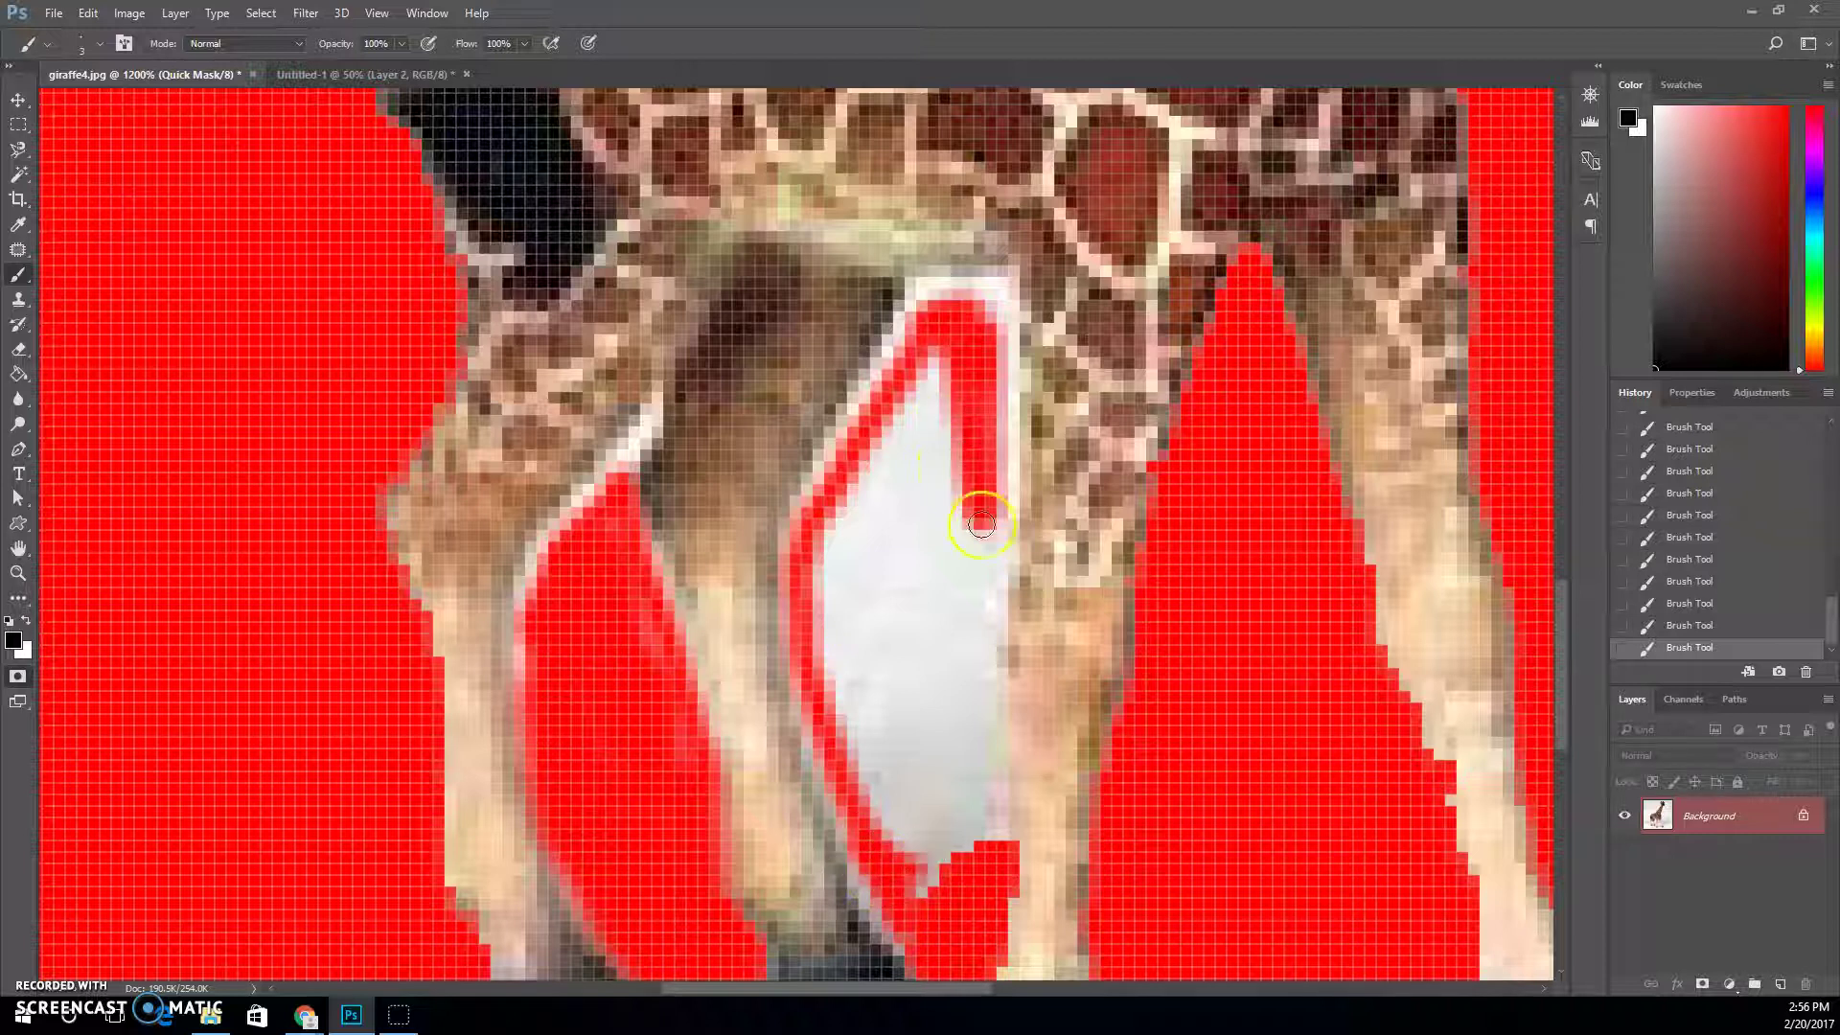
pyautogui.moveTo(981, 524)
pyautogui.mouseDown()
pyautogui.moveTo(991, 606)
pyautogui.moveTo(968, 861)
pyautogui.moveTo(930, 862)
pyautogui.mouseUp()
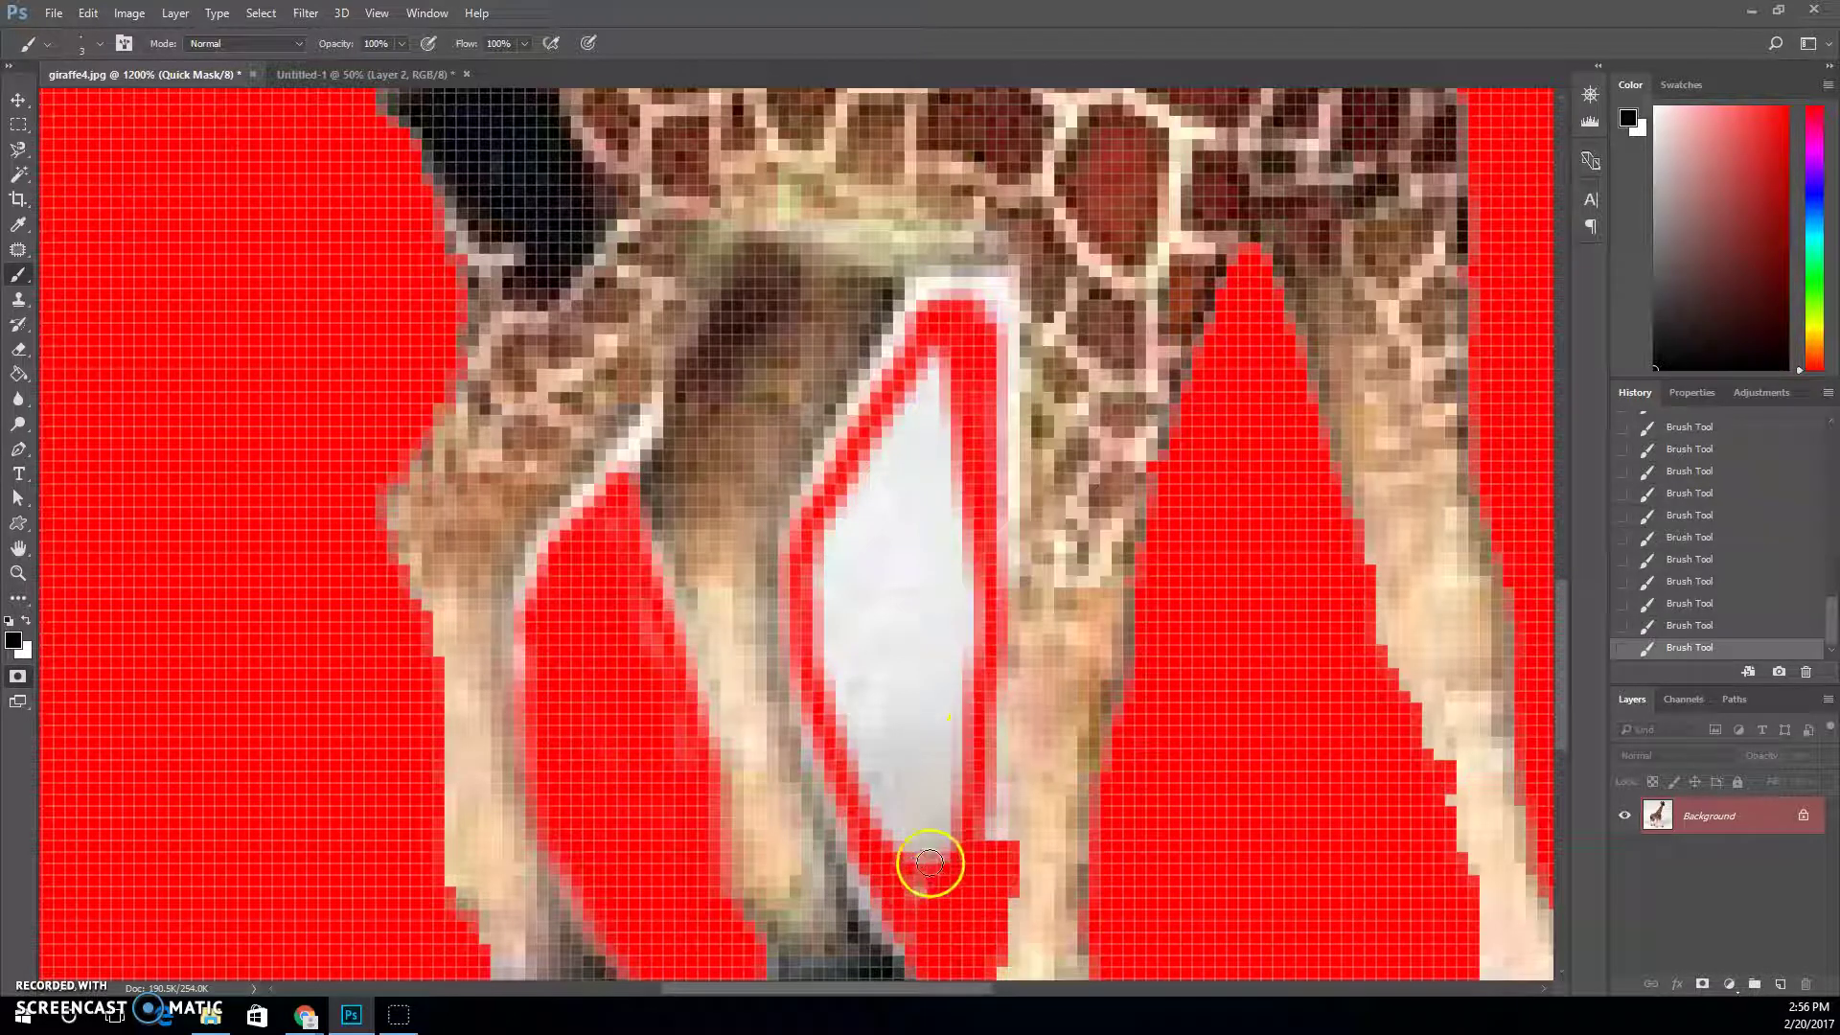
pyautogui.hotkey('ctrl', 'z')
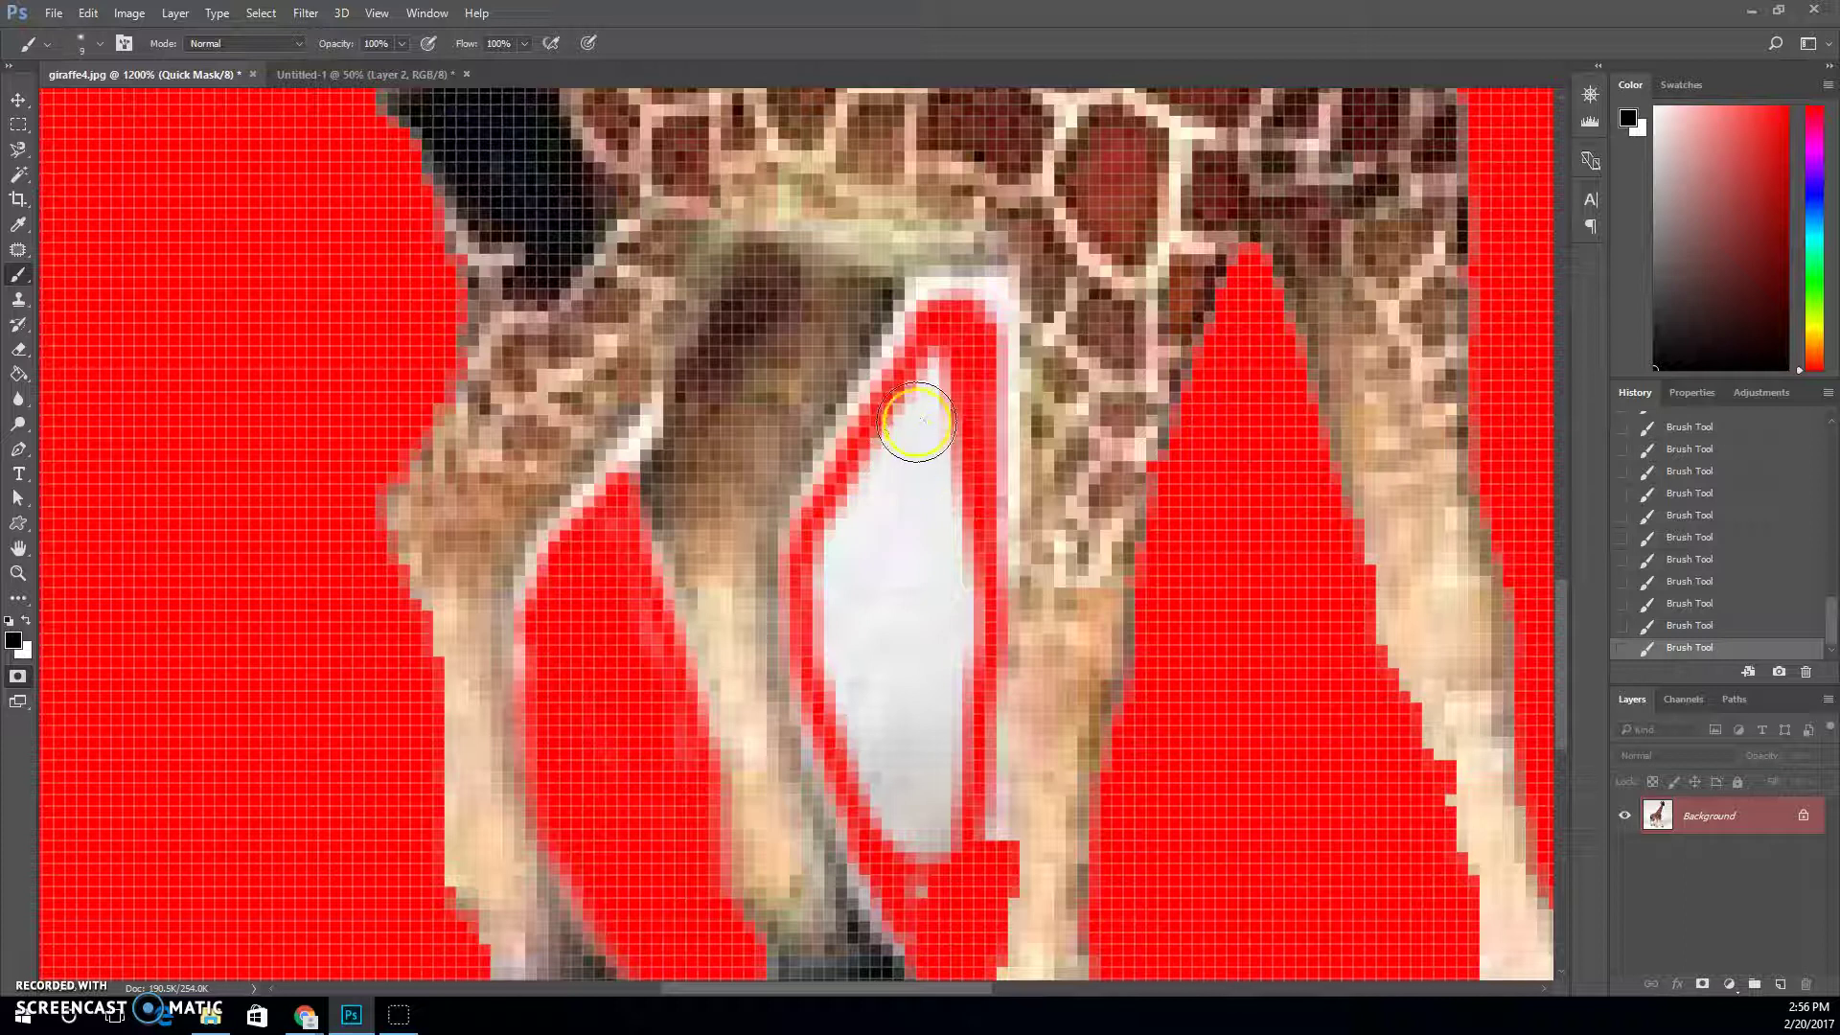
pyautogui.moveTo(917, 422)
pyautogui.mouseDown()
pyautogui.moveTo(857, 538)
pyautogui.moveTo(875, 750)
pyautogui.moveTo(911, 833)
pyautogui.moveTo(945, 480)
pyautogui.mouseUp()
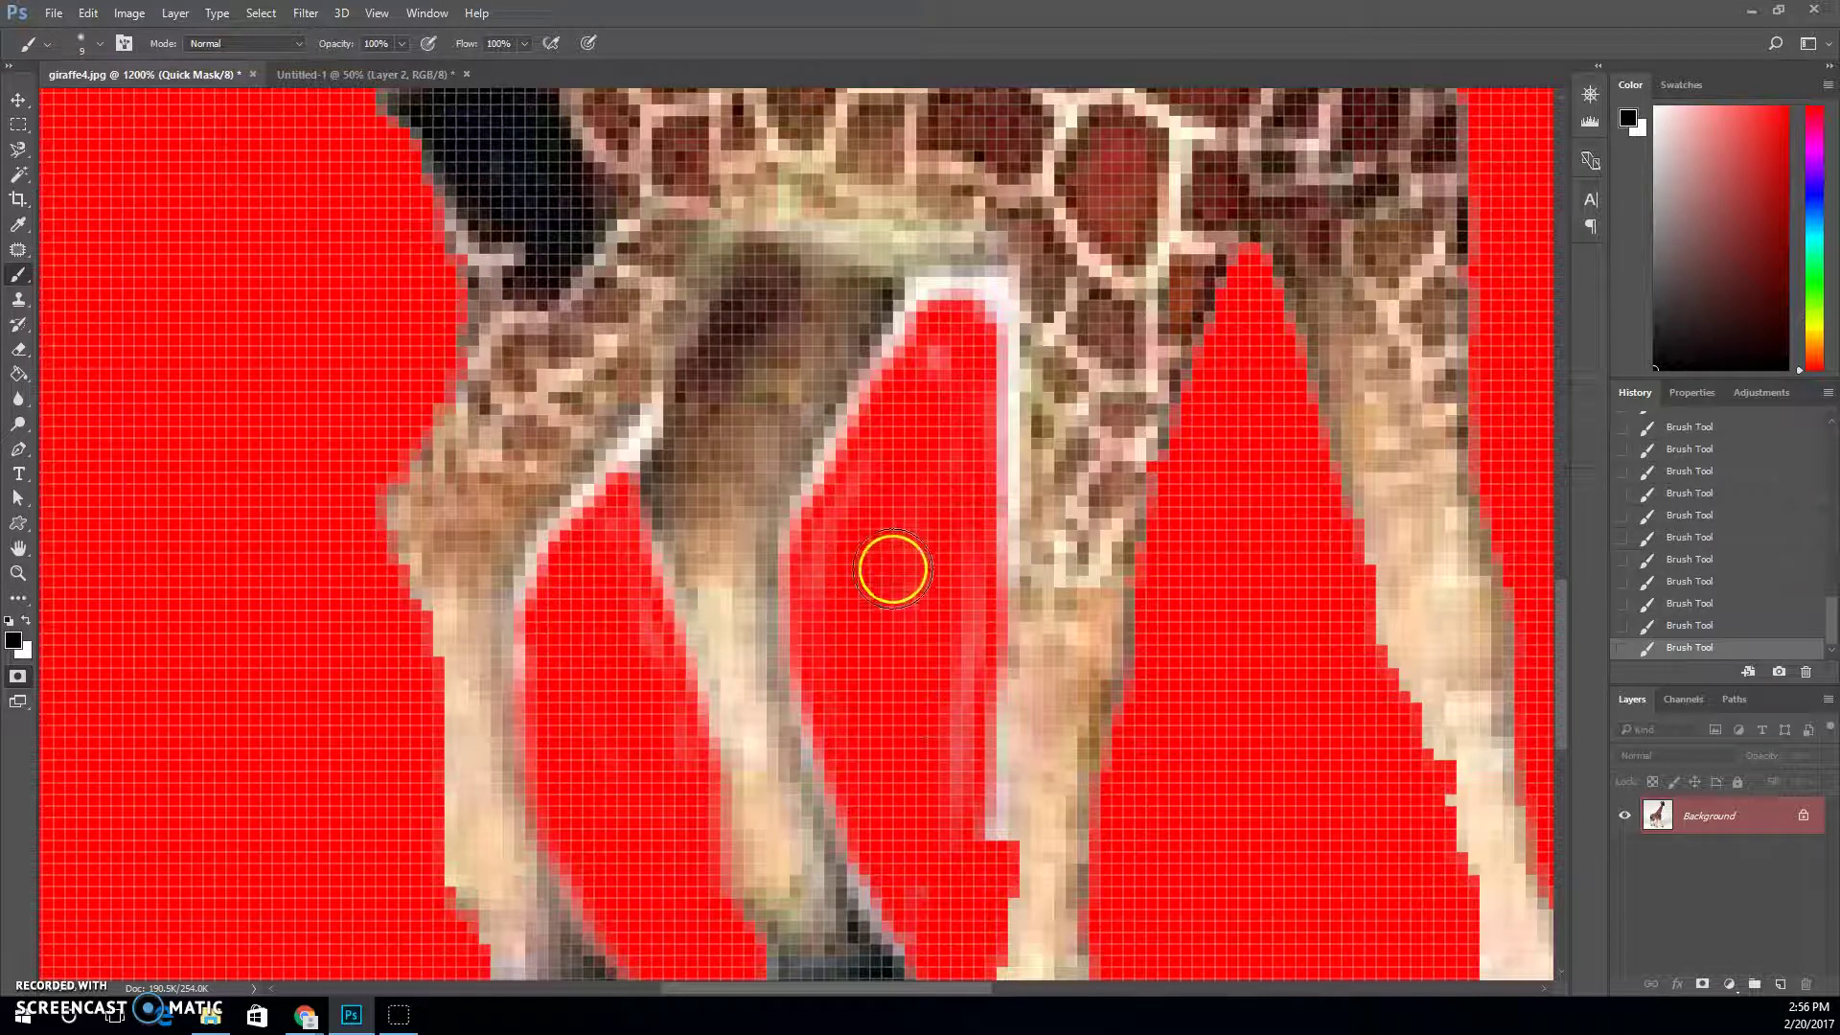
# - Mask out the remaining faint streaks in the gaps between the hind legs and under the belly with a smaller brush
pyautogui.click(102, 44)
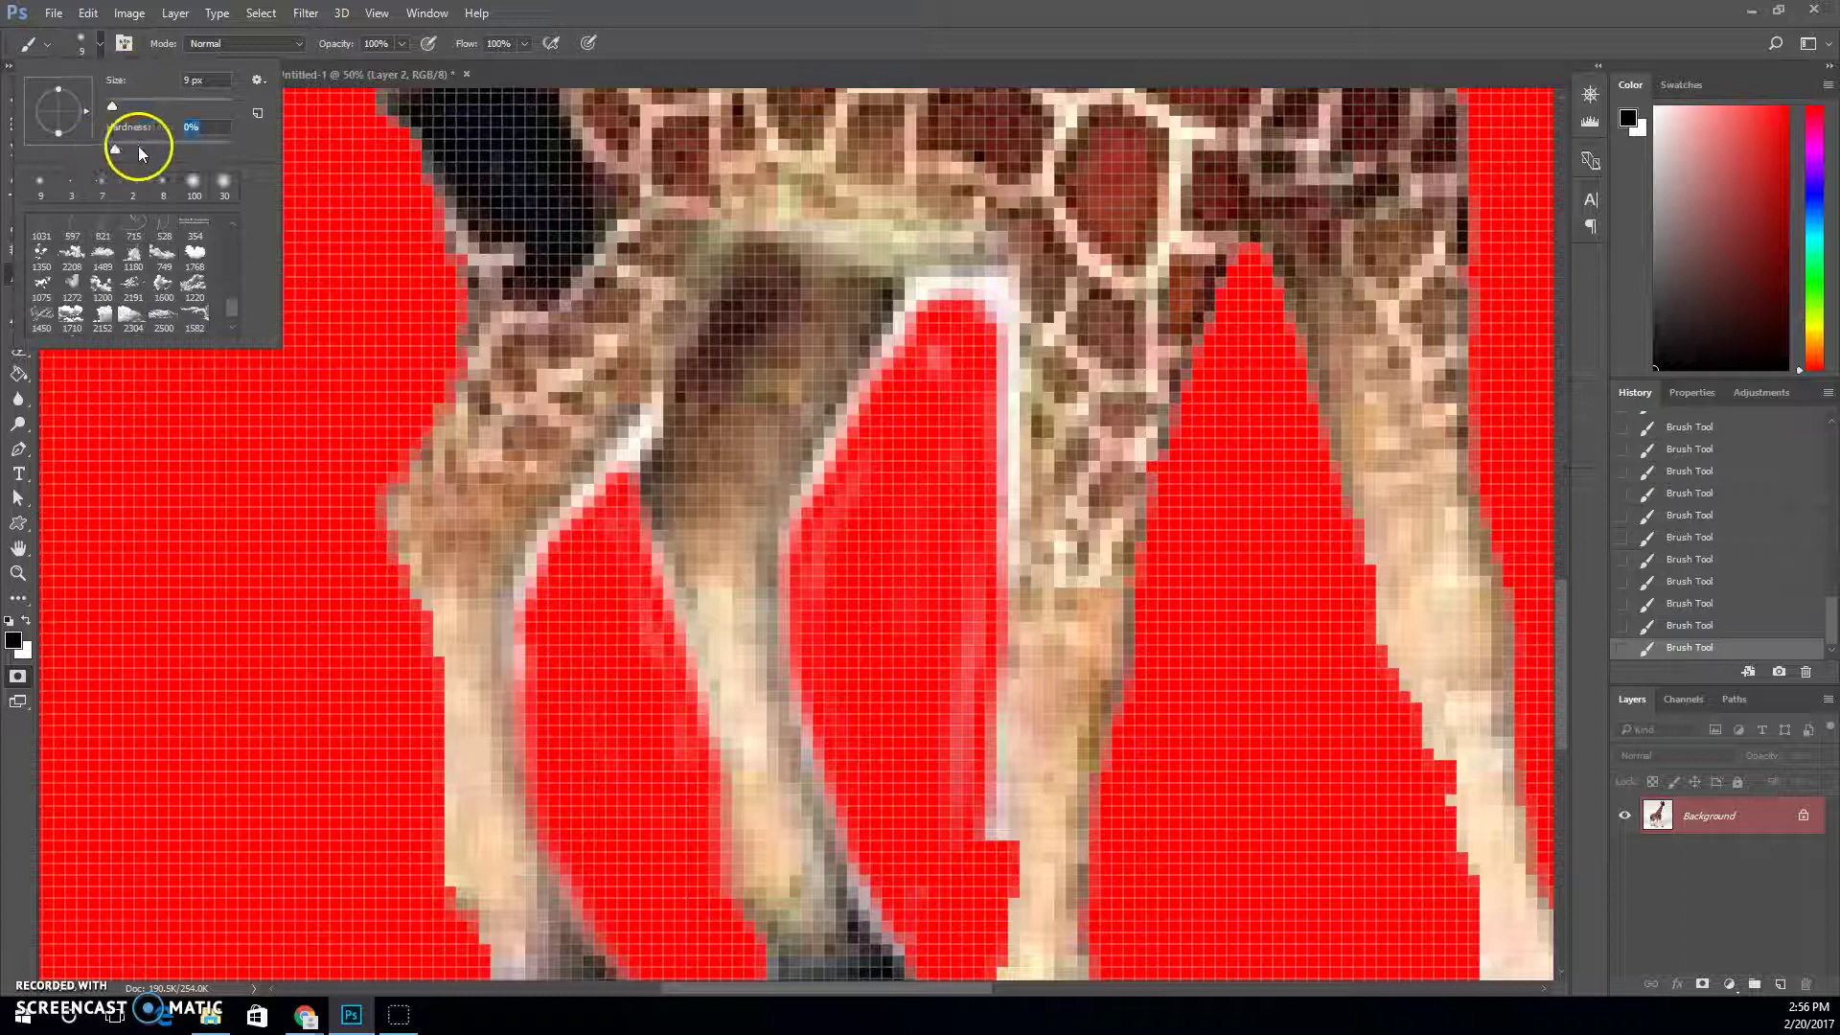
pyautogui.press('Return')
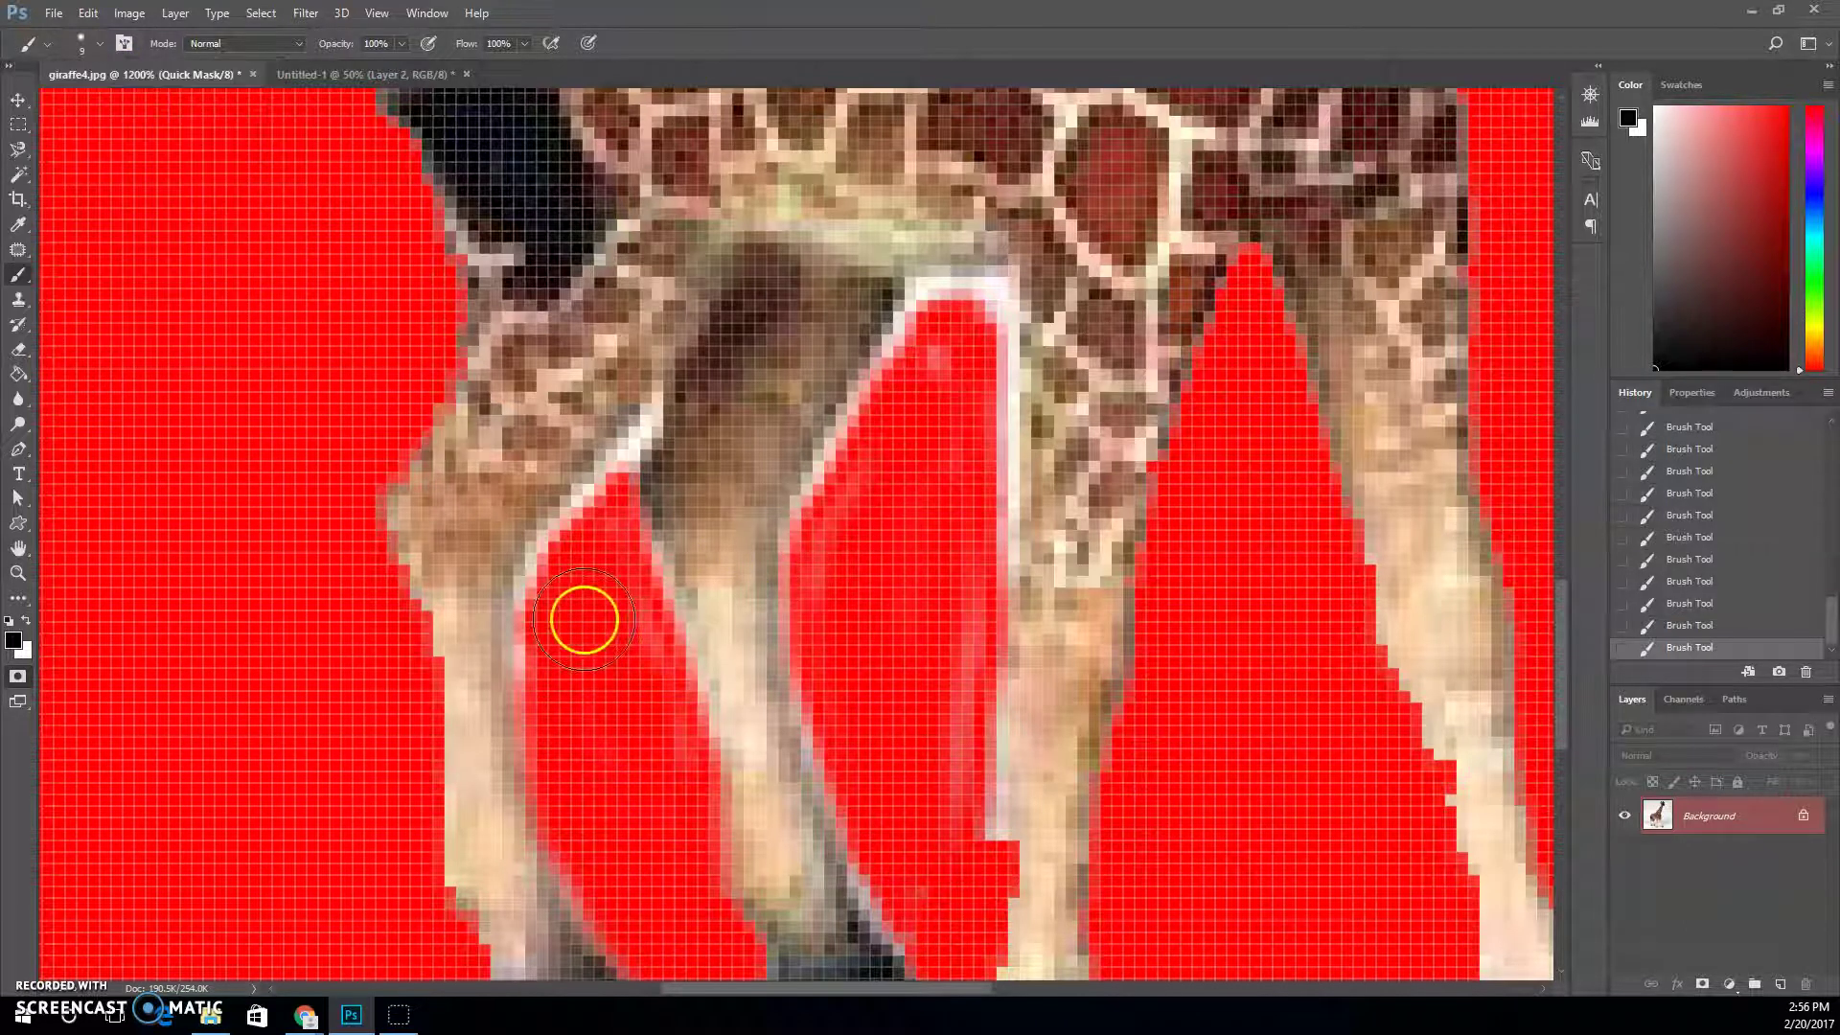
pyautogui.press('[')
pyautogui.press('[')
pyautogui.press('[')
pyautogui.press('[')
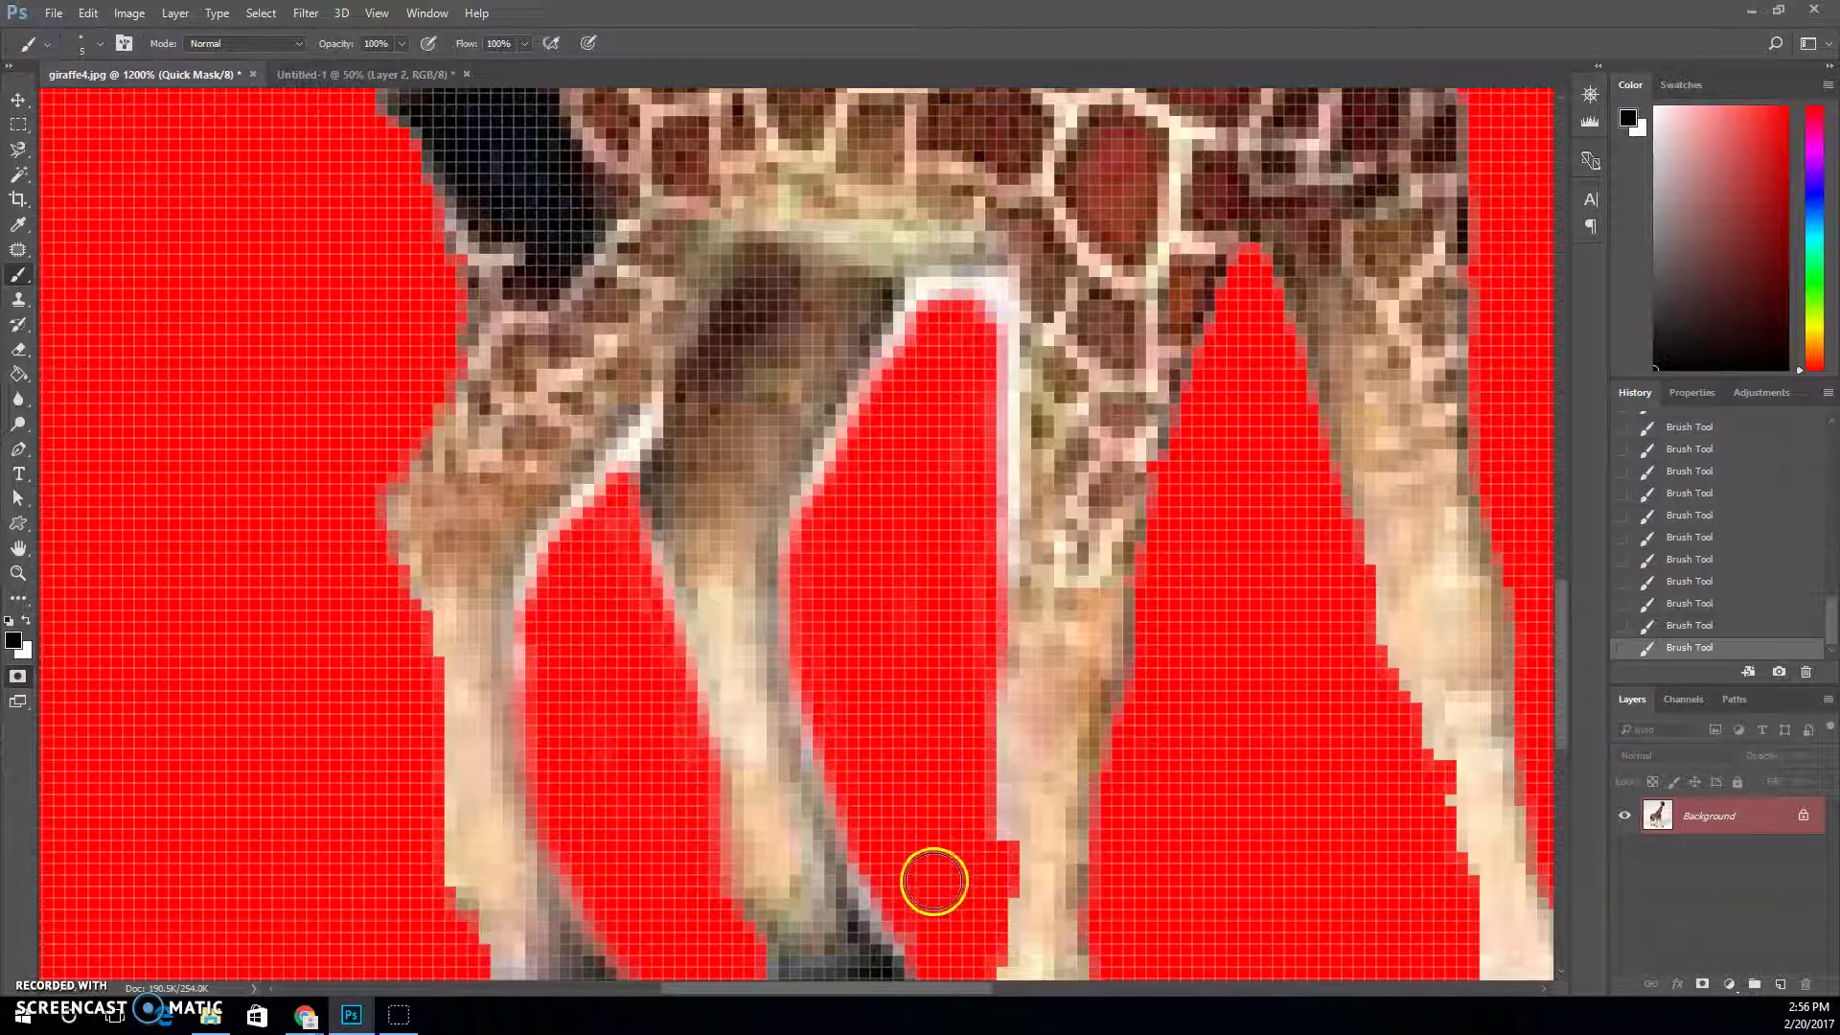
# - Leave Quick Mask to check the selection outline around the legs, and enter it again
pyautogui.hotkey('ctrl', '-')
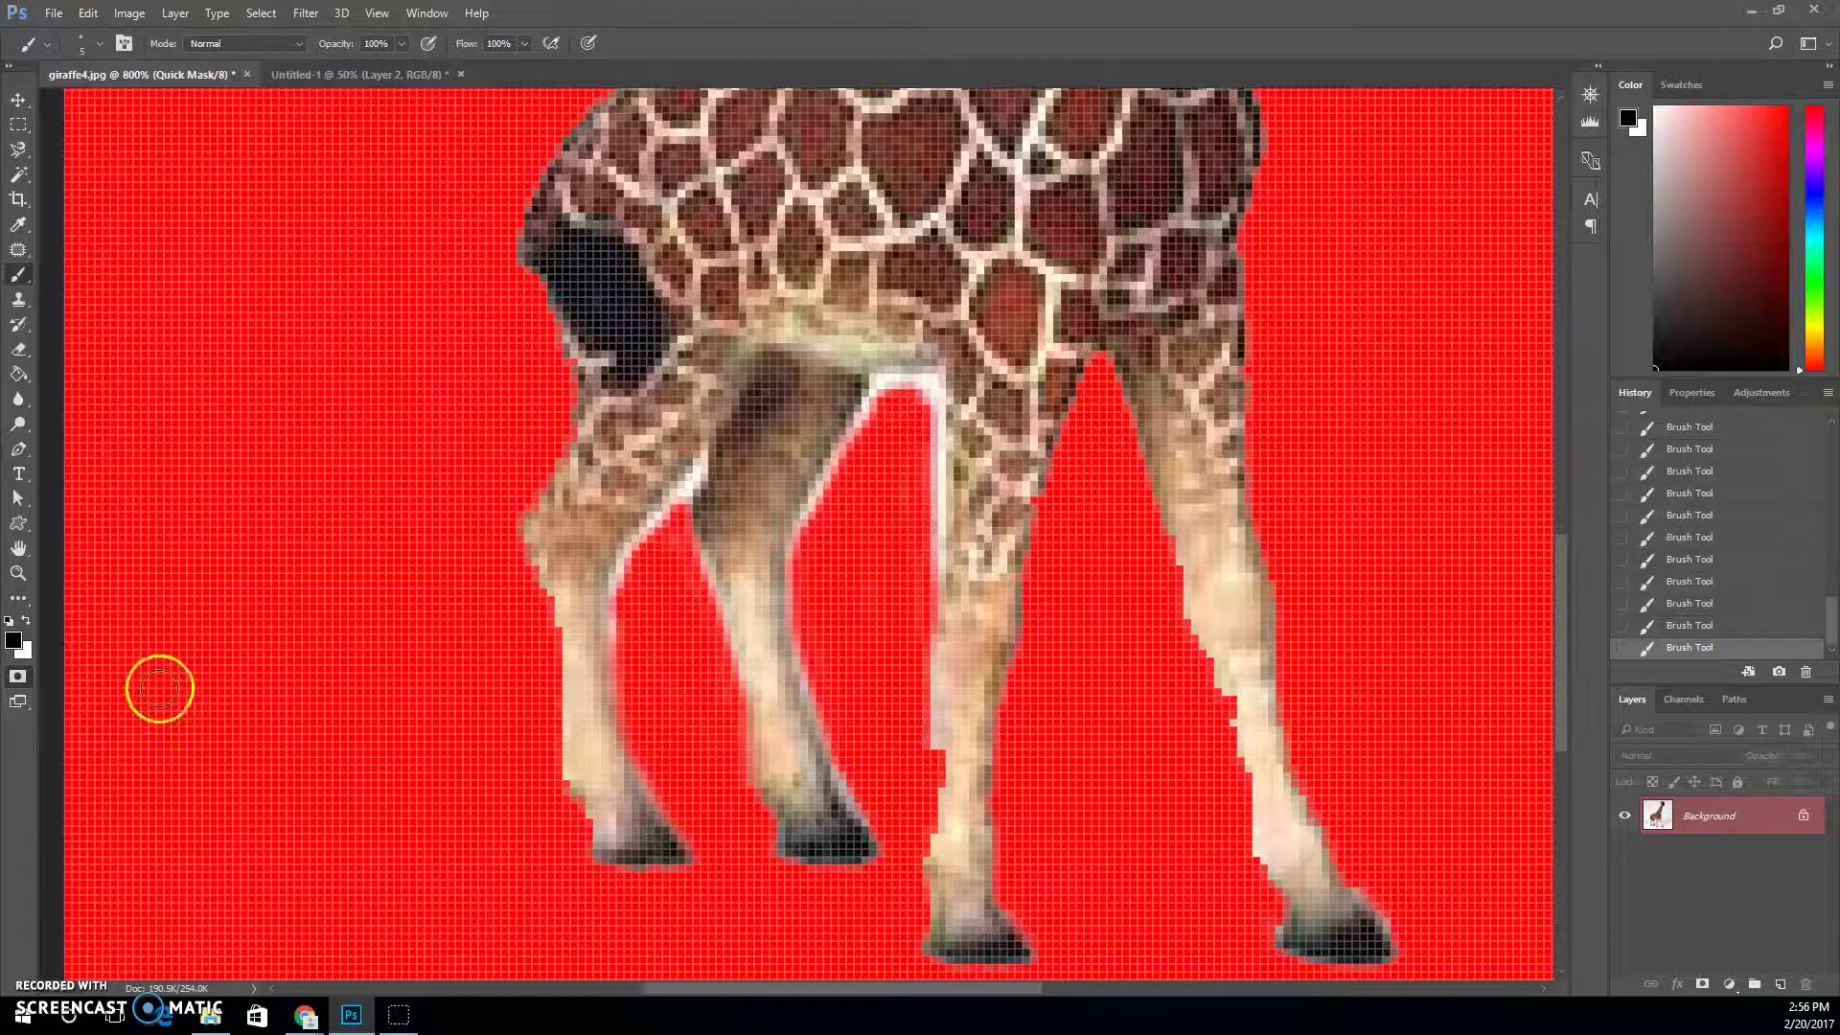
pyautogui.click(19, 677)
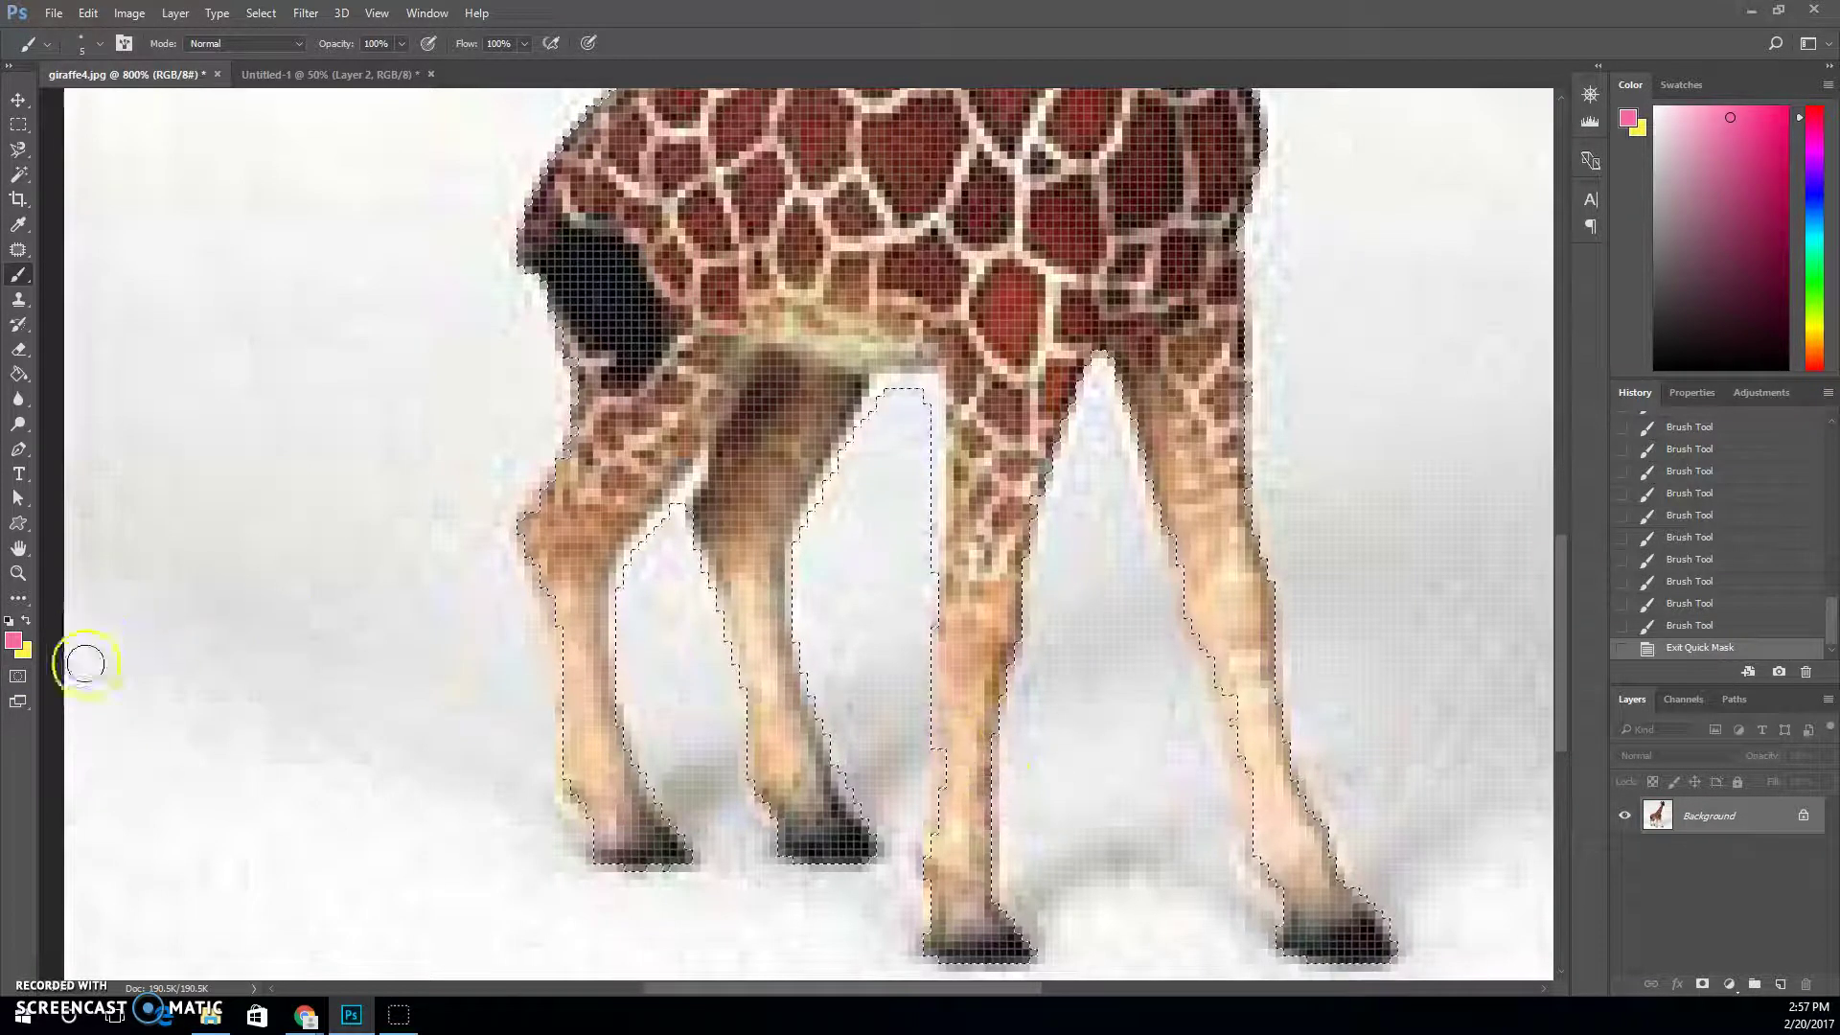
pyautogui.click(19, 677)
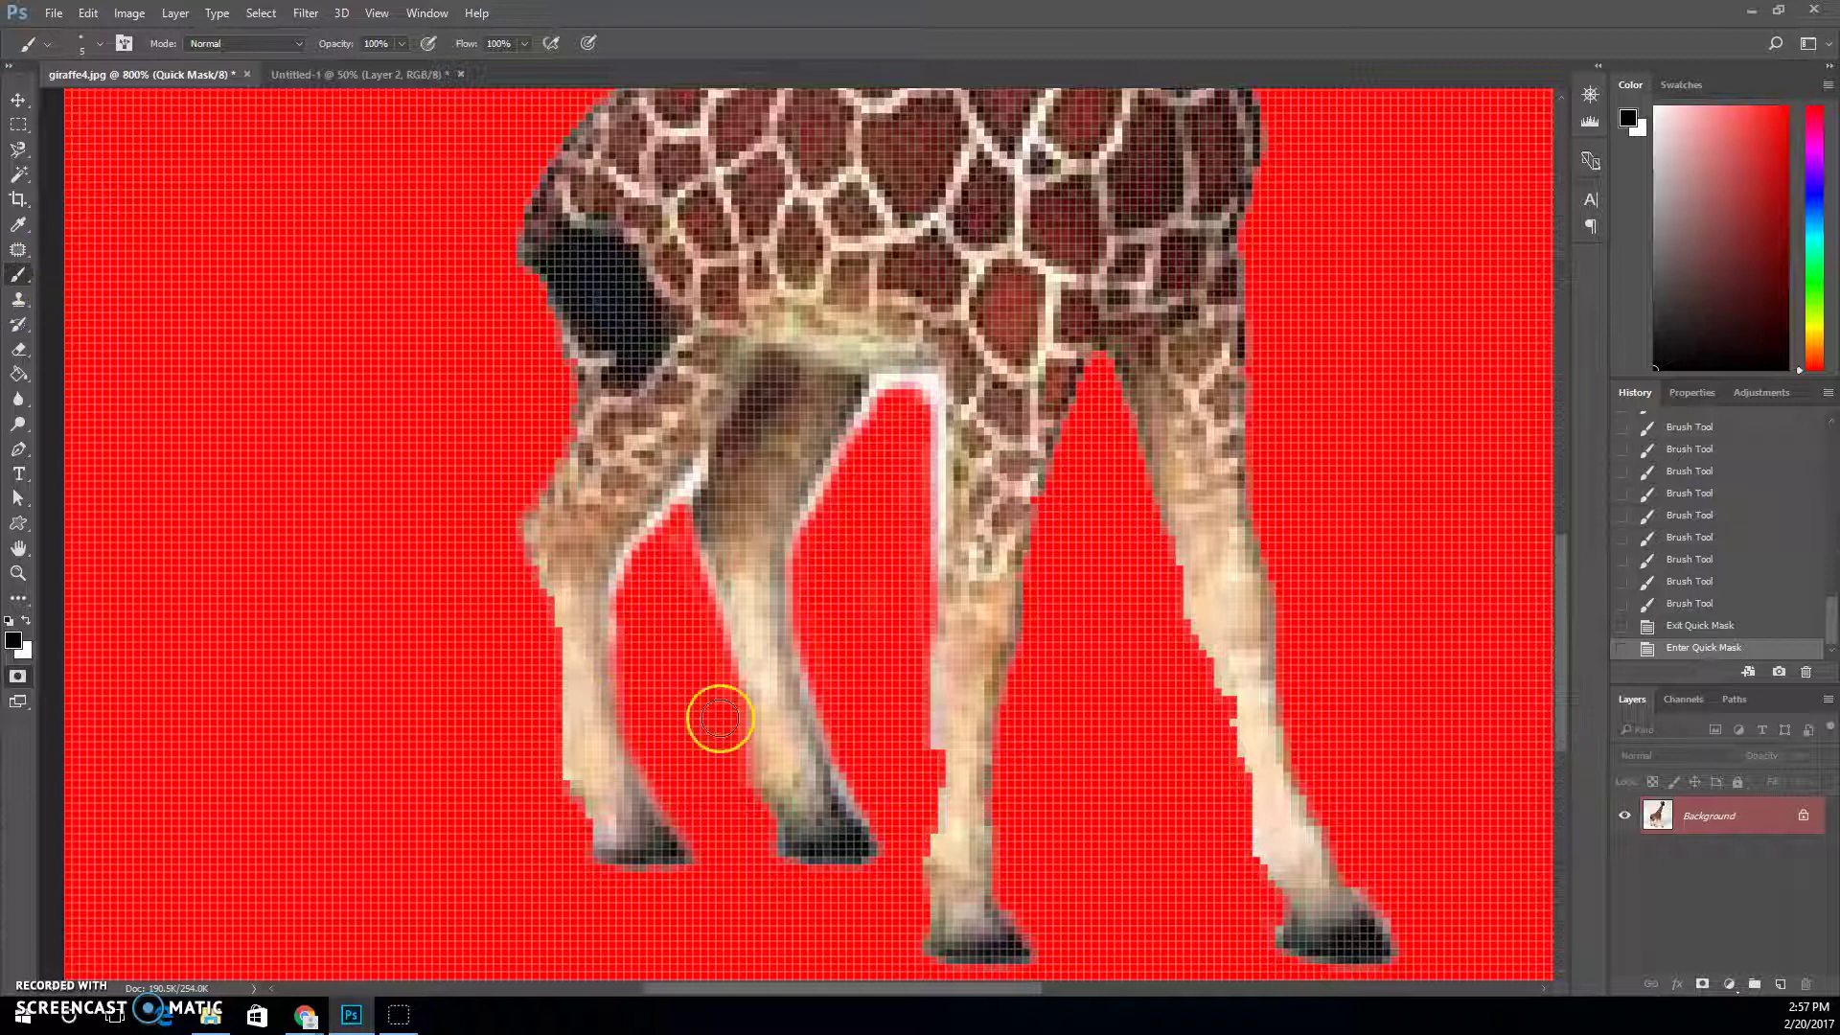
# - Paint a black spot over the lower front leg in the Quick Mask, and restore that area with white
pyautogui.click(950, 772)
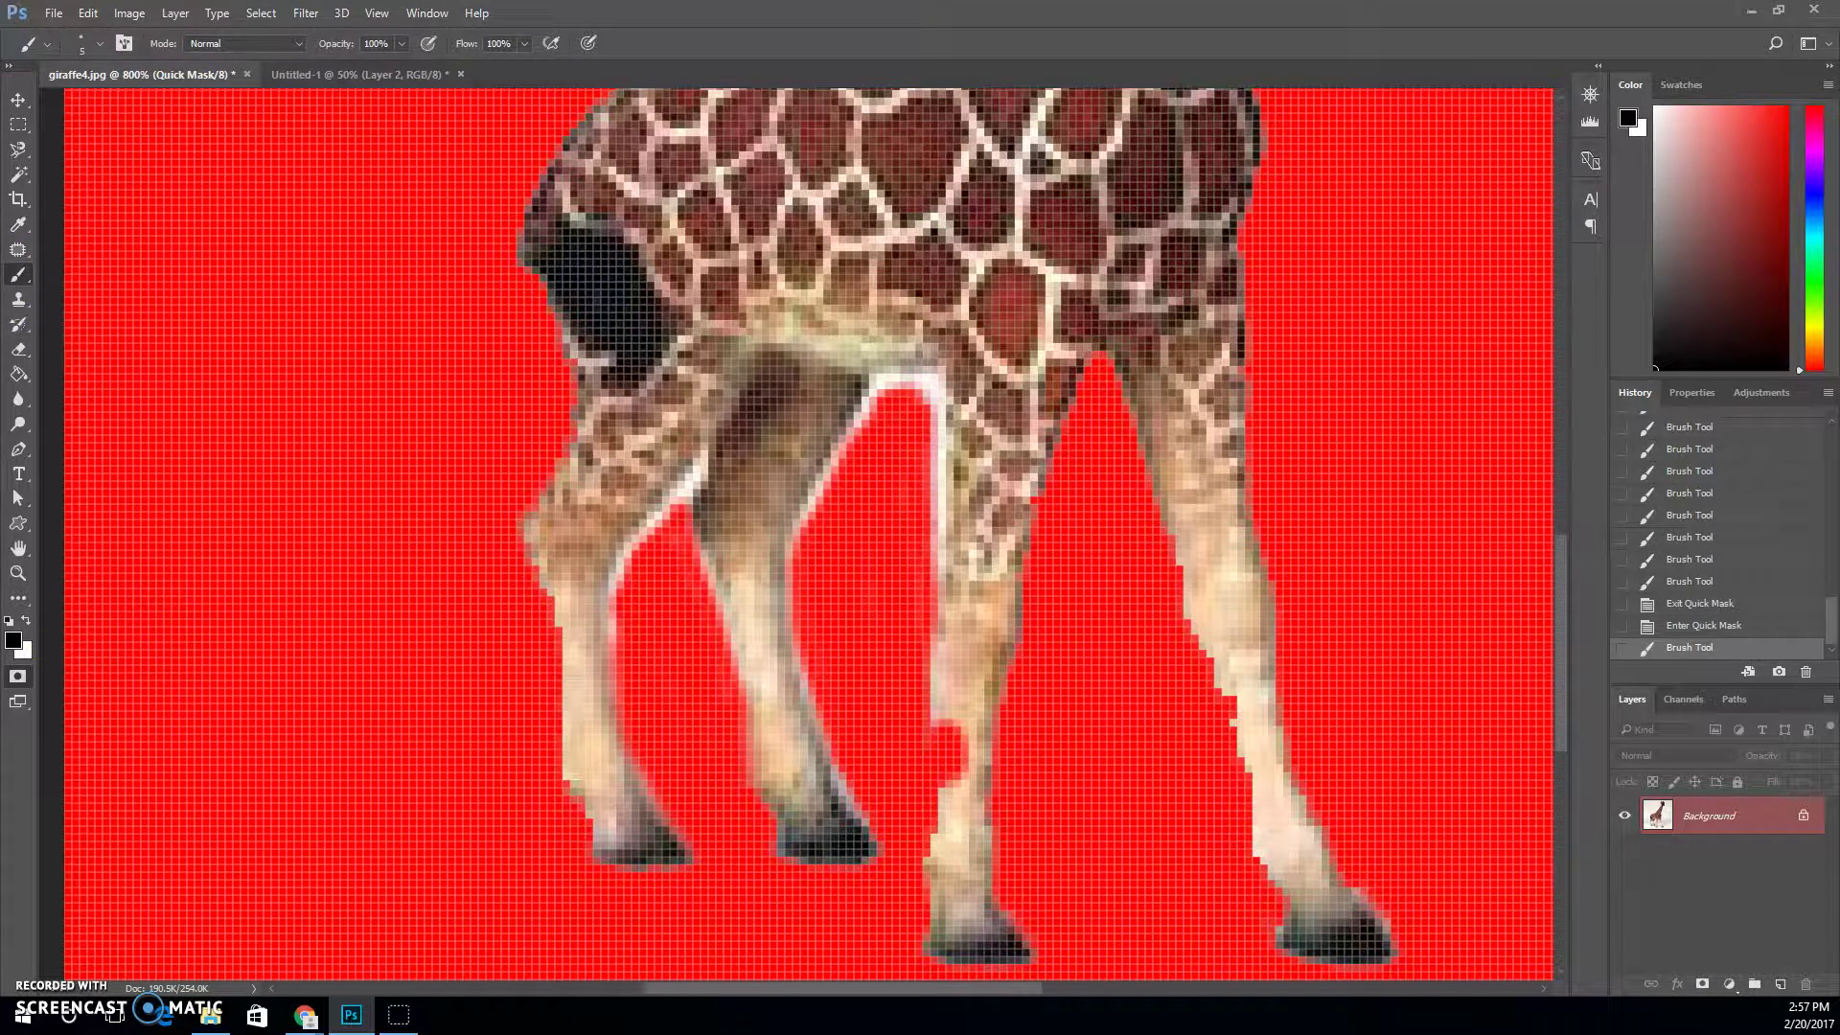
pyautogui.click(28, 623)
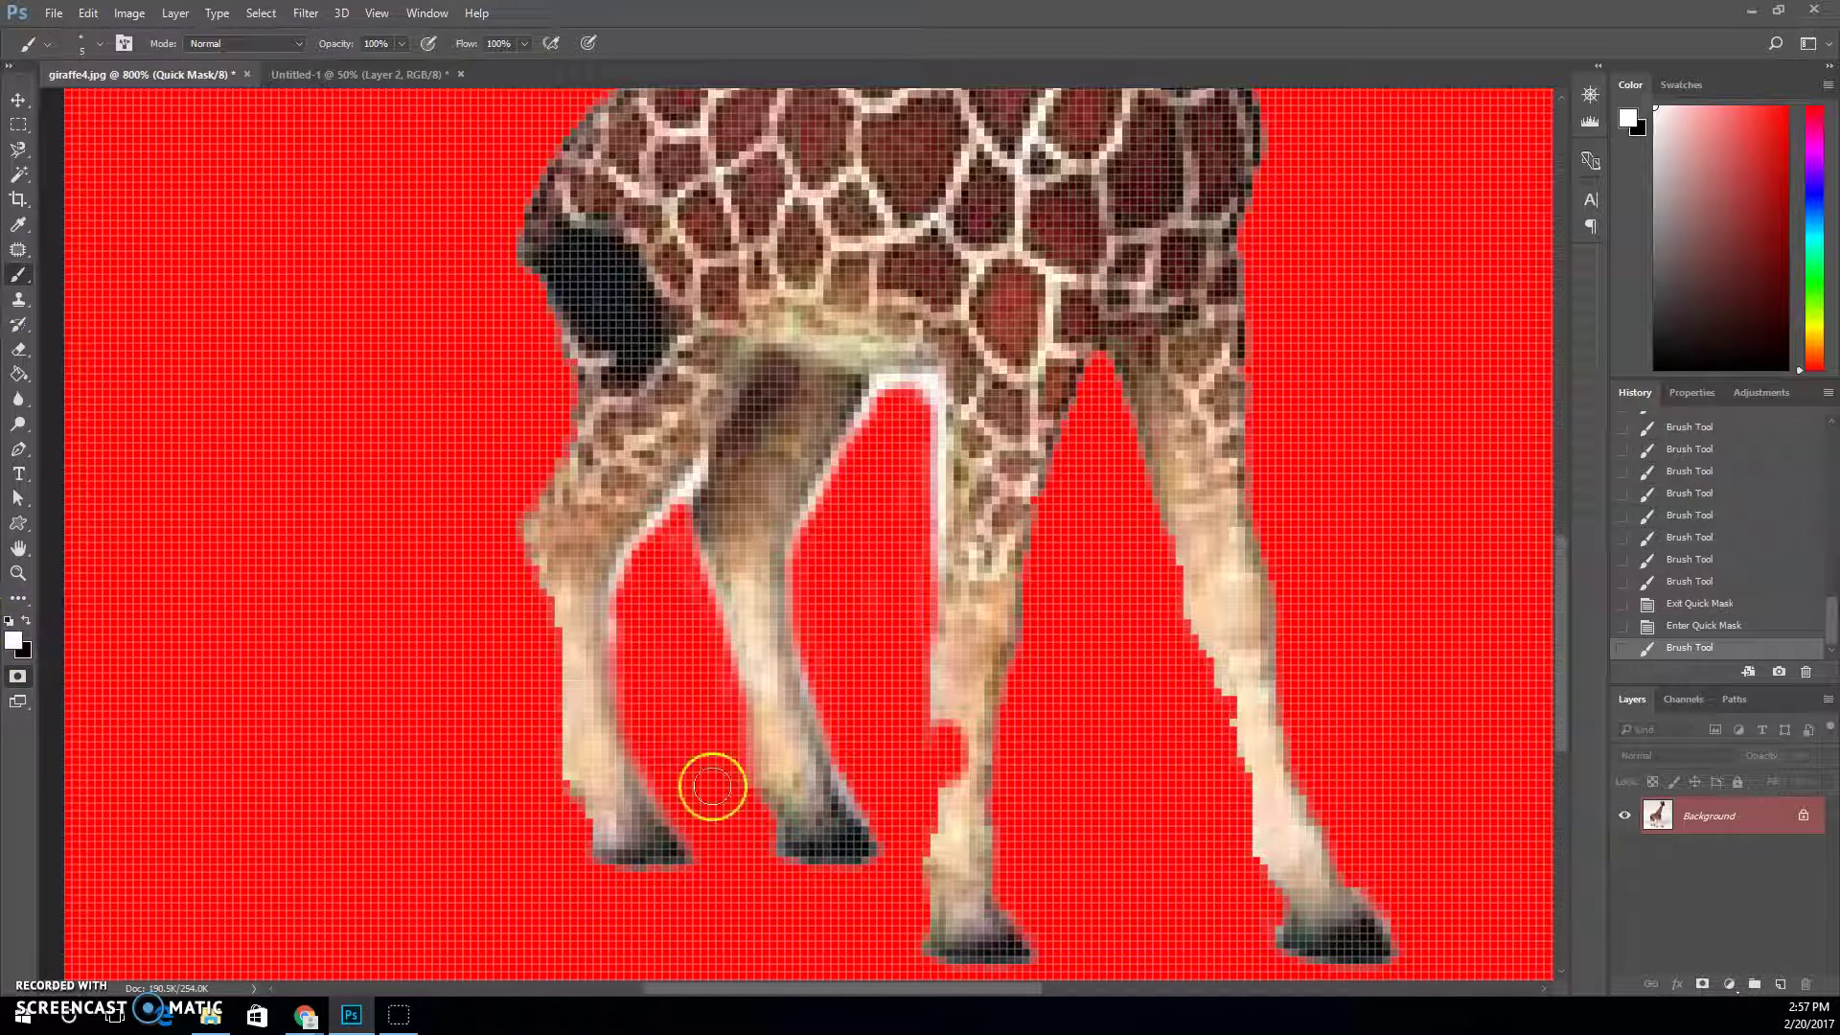
pyautogui.moveTo(997, 731); pyautogui.dragTo(966, 778)
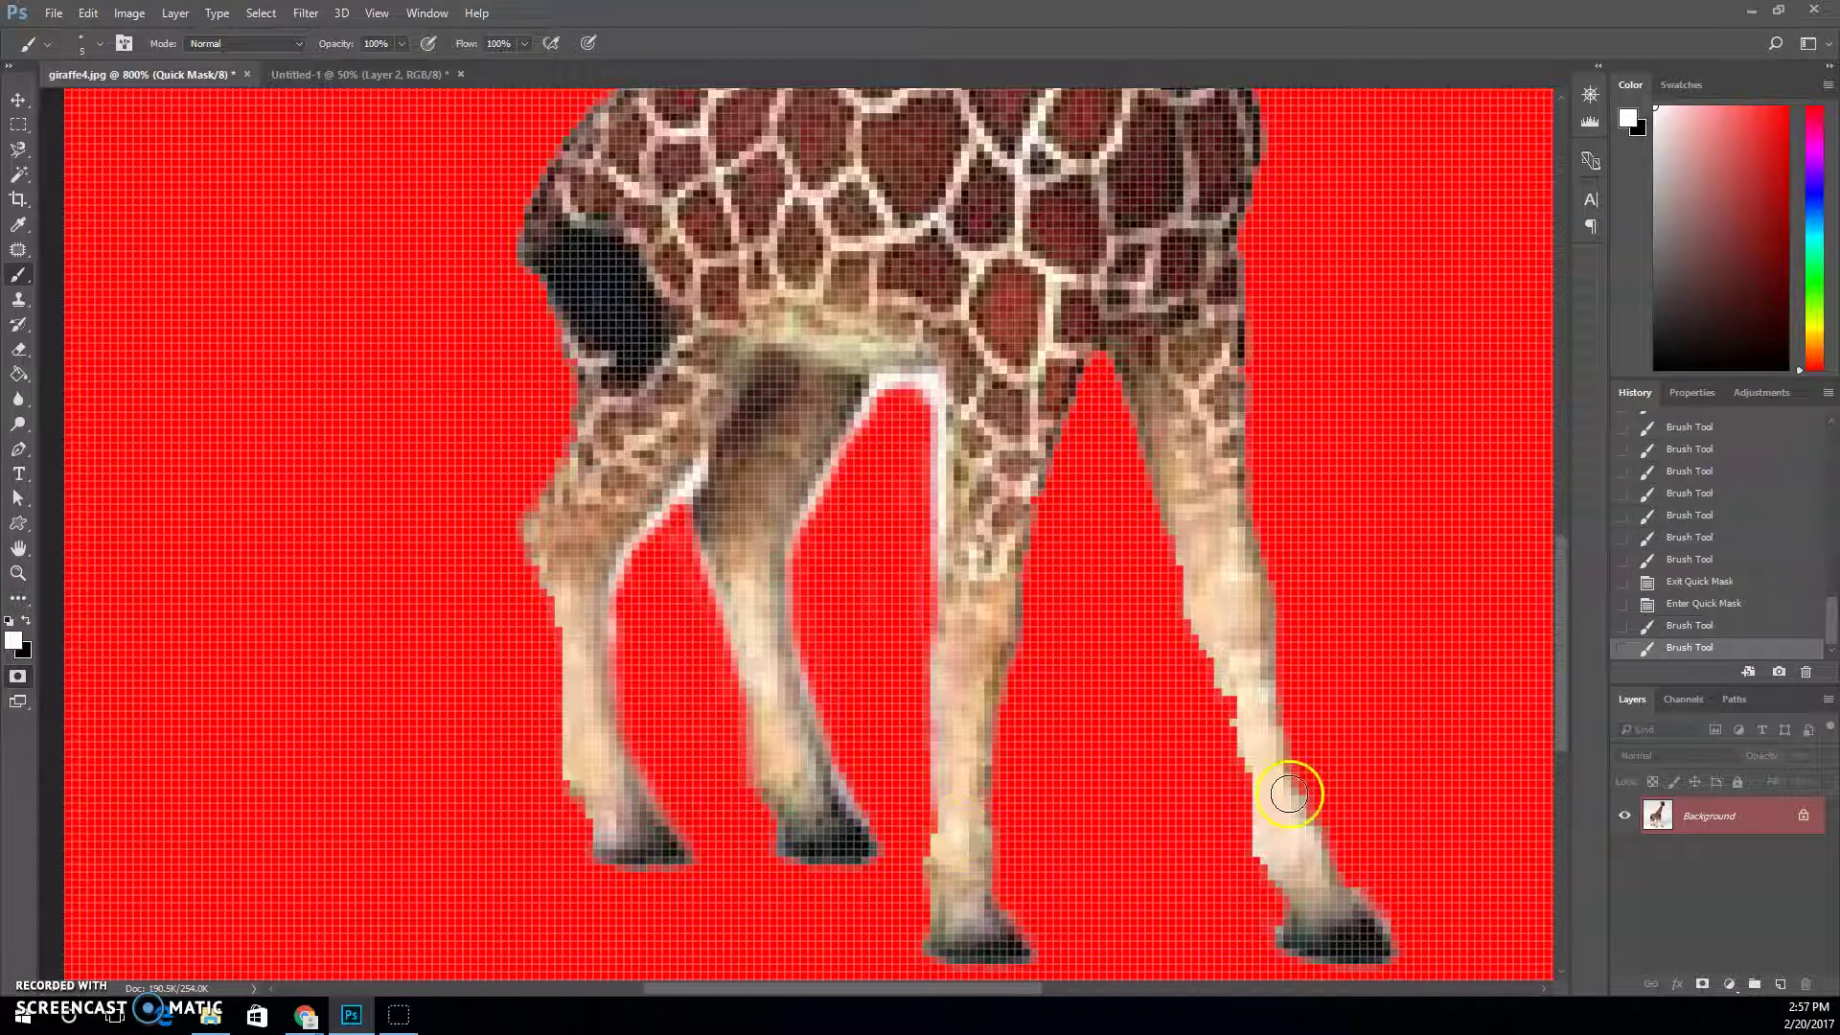
# - Paint white down the lower part of the other front leg to restore it, and exit Quick Mask
pyautogui.moveTo(1269, 778)
pyautogui.mouseDown()
pyautogui.moveTo(1228, 664)
pyautogui.moveTo(1327, 901)
pyautogui.mouseUp()
pyautogui.scroll(5, 761, 526)
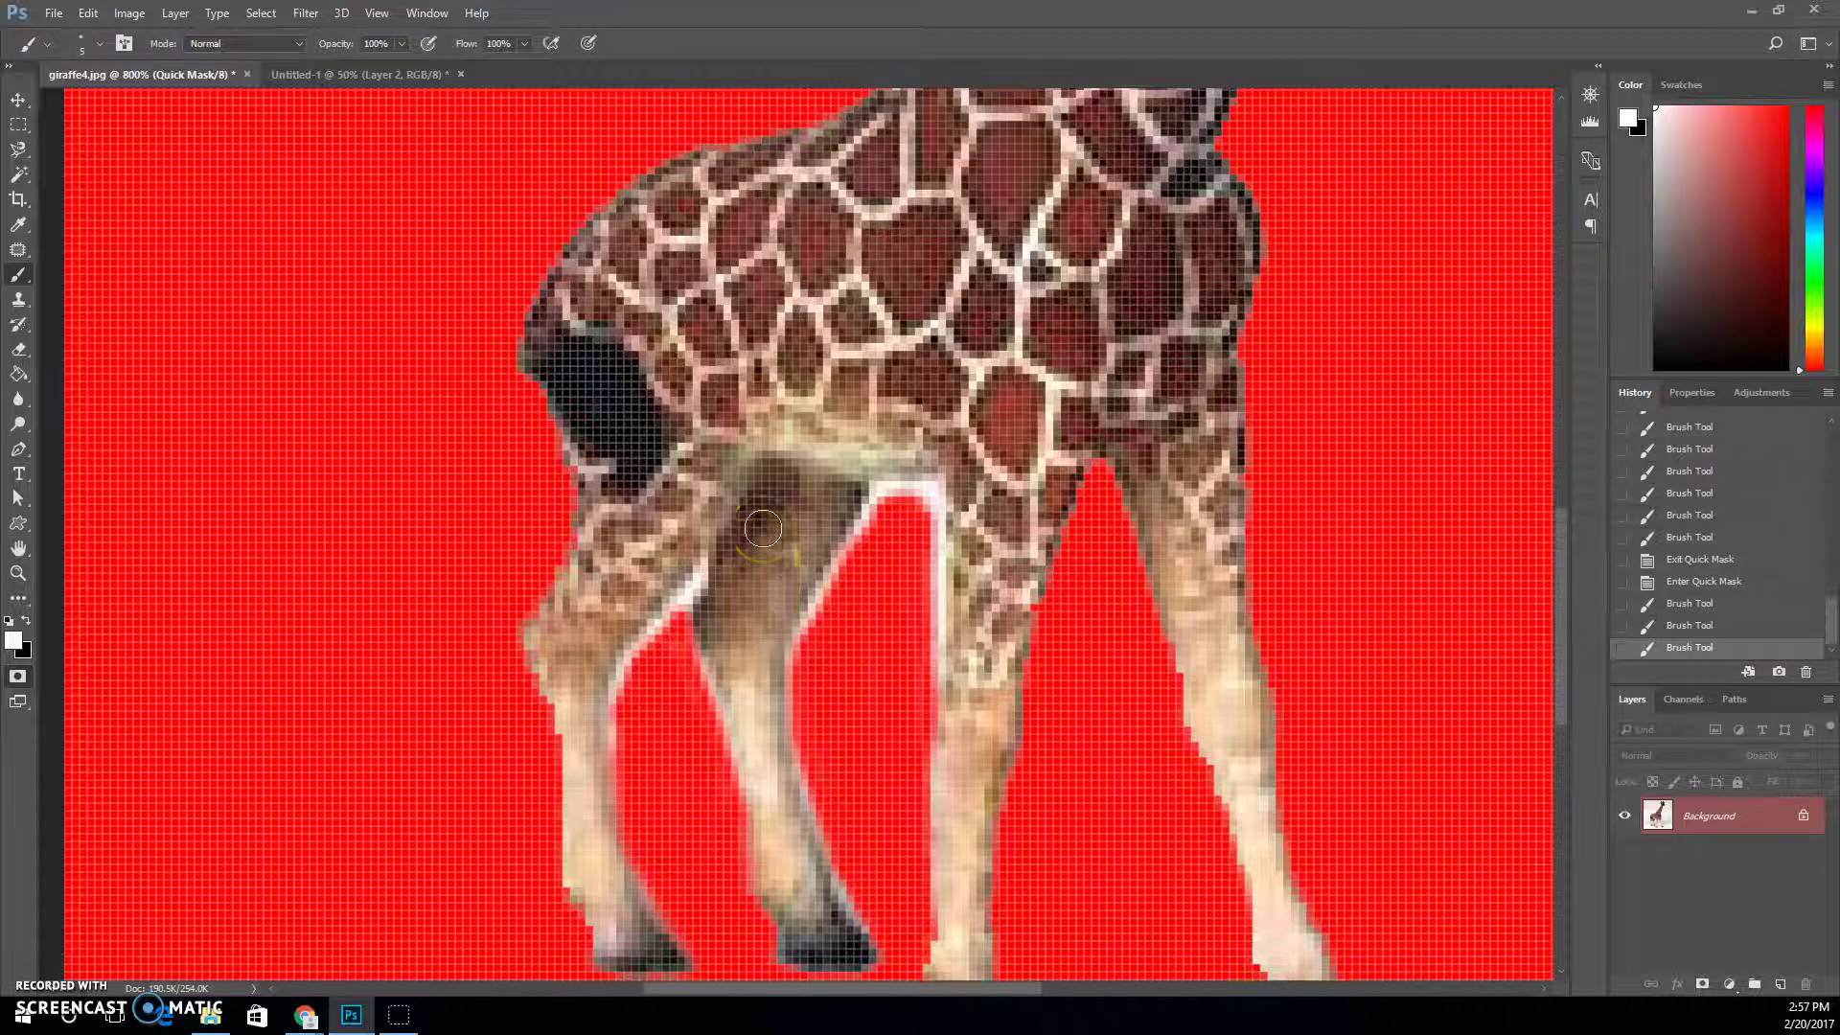
pyautogui.scroll(-5, 821, 538)
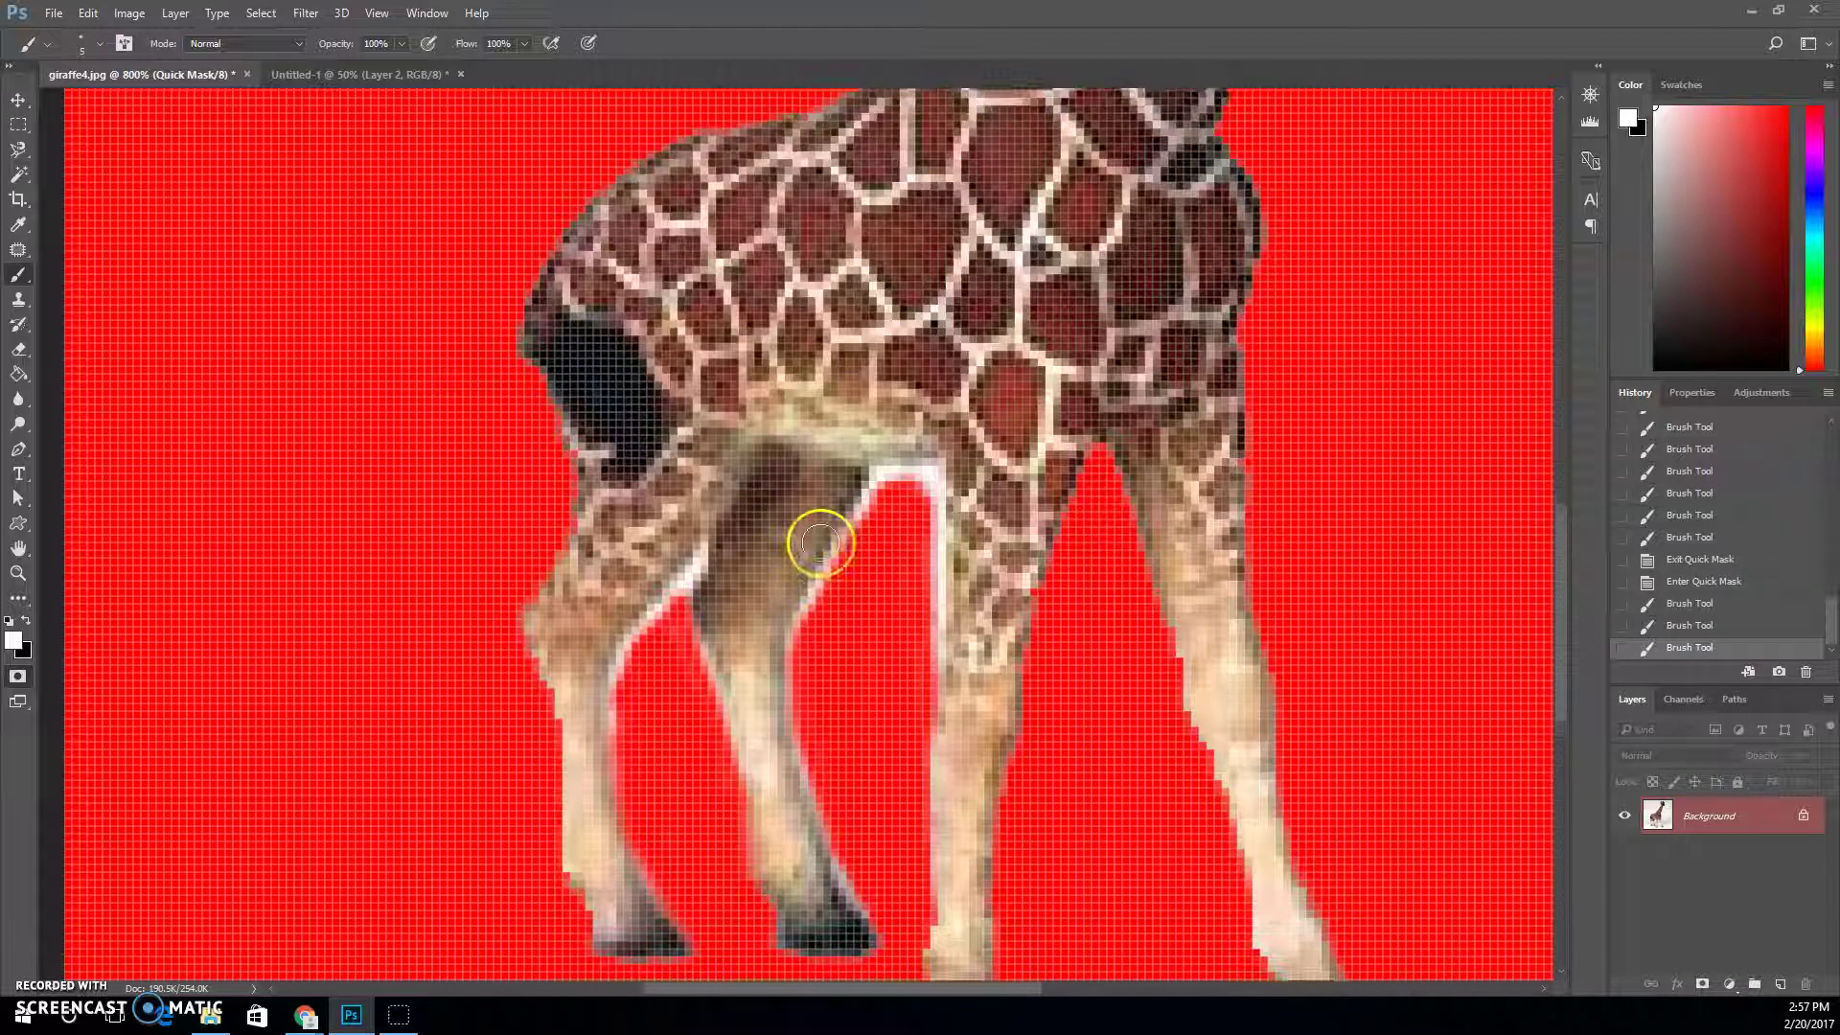
pyautogui.scroll(5, 814, 537)
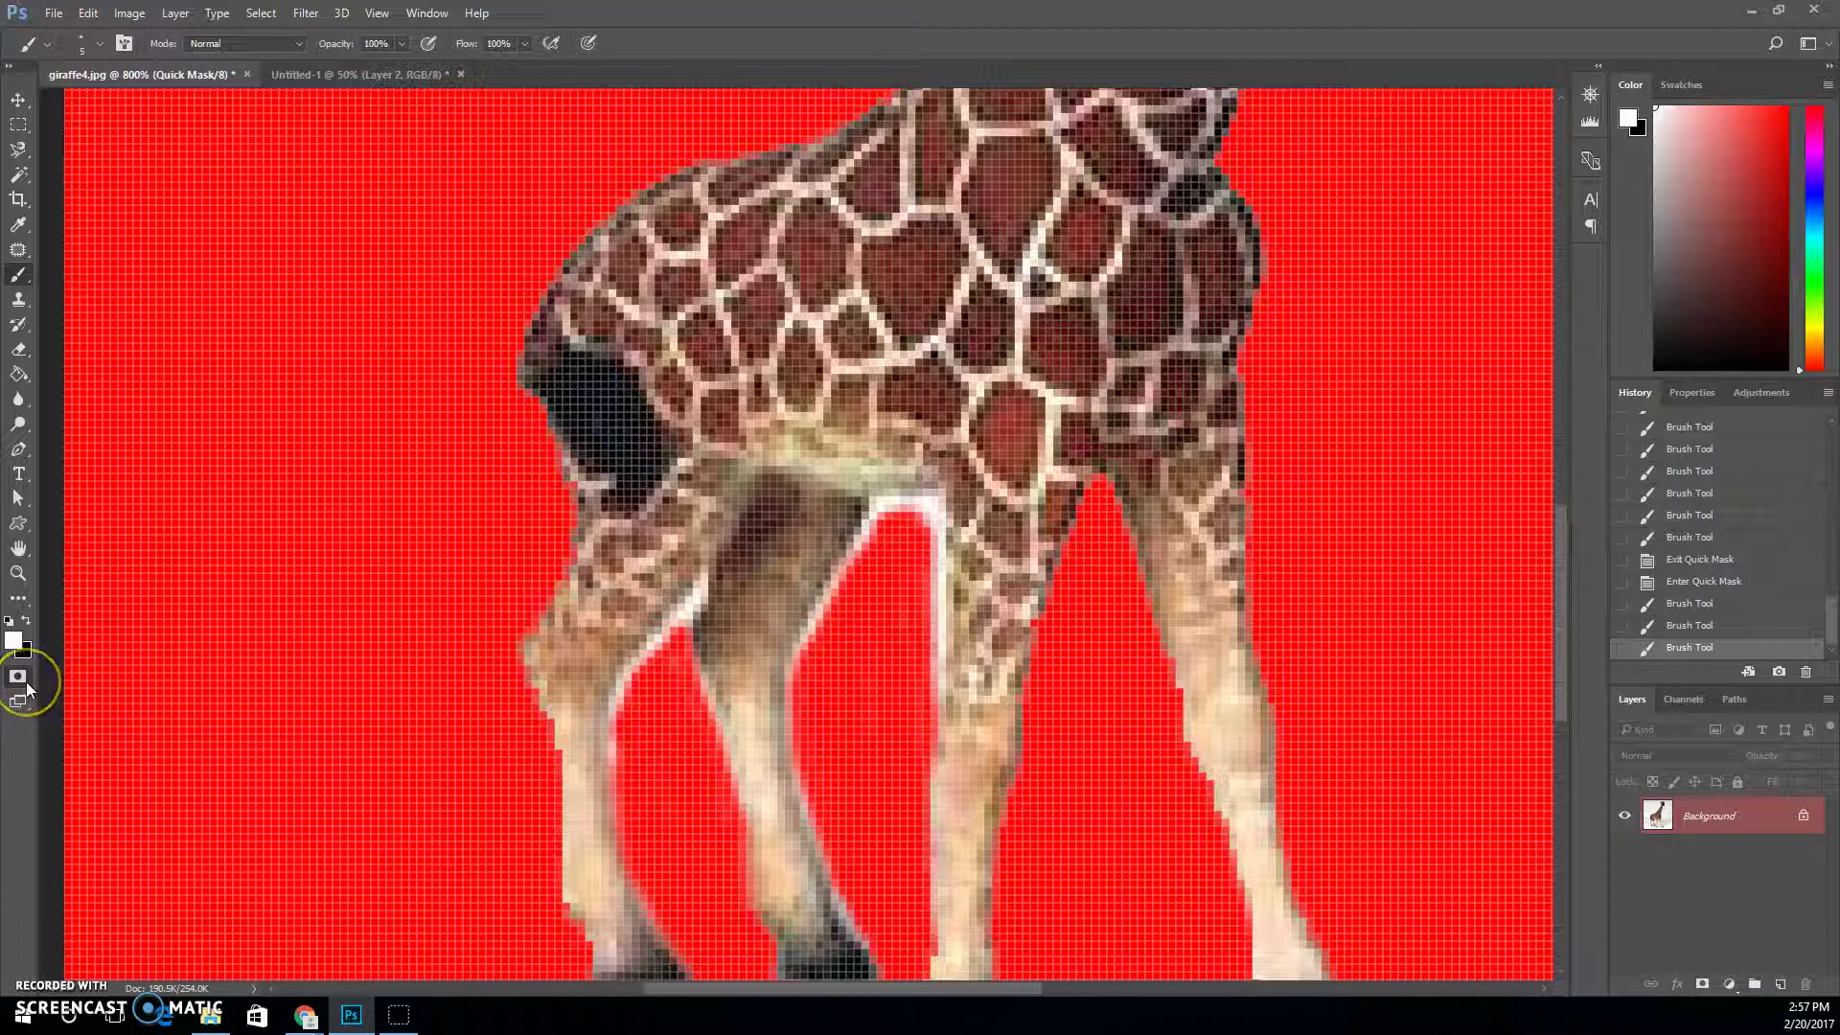
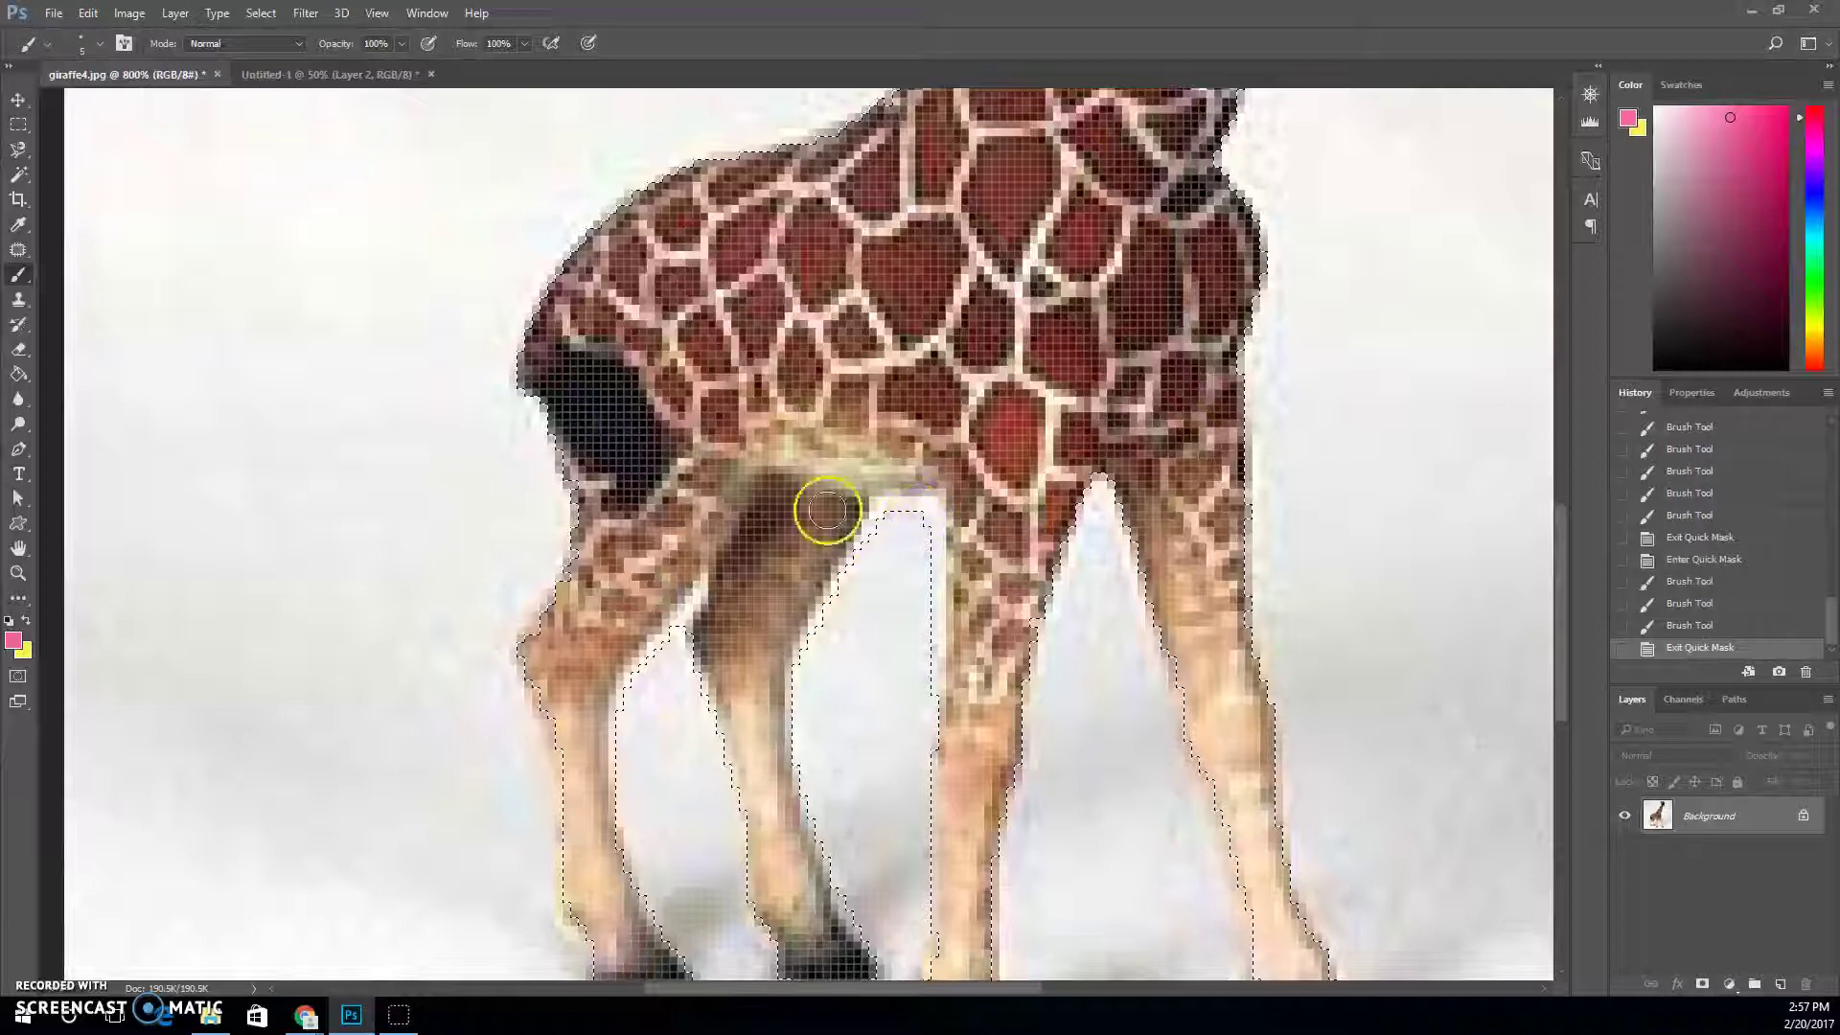
# - Open the giraffe selection in Select and Mask, choose the Brush tool, and set an Overlay view at 41% opacity
pyautogui.hotkey('ctrl', '-')
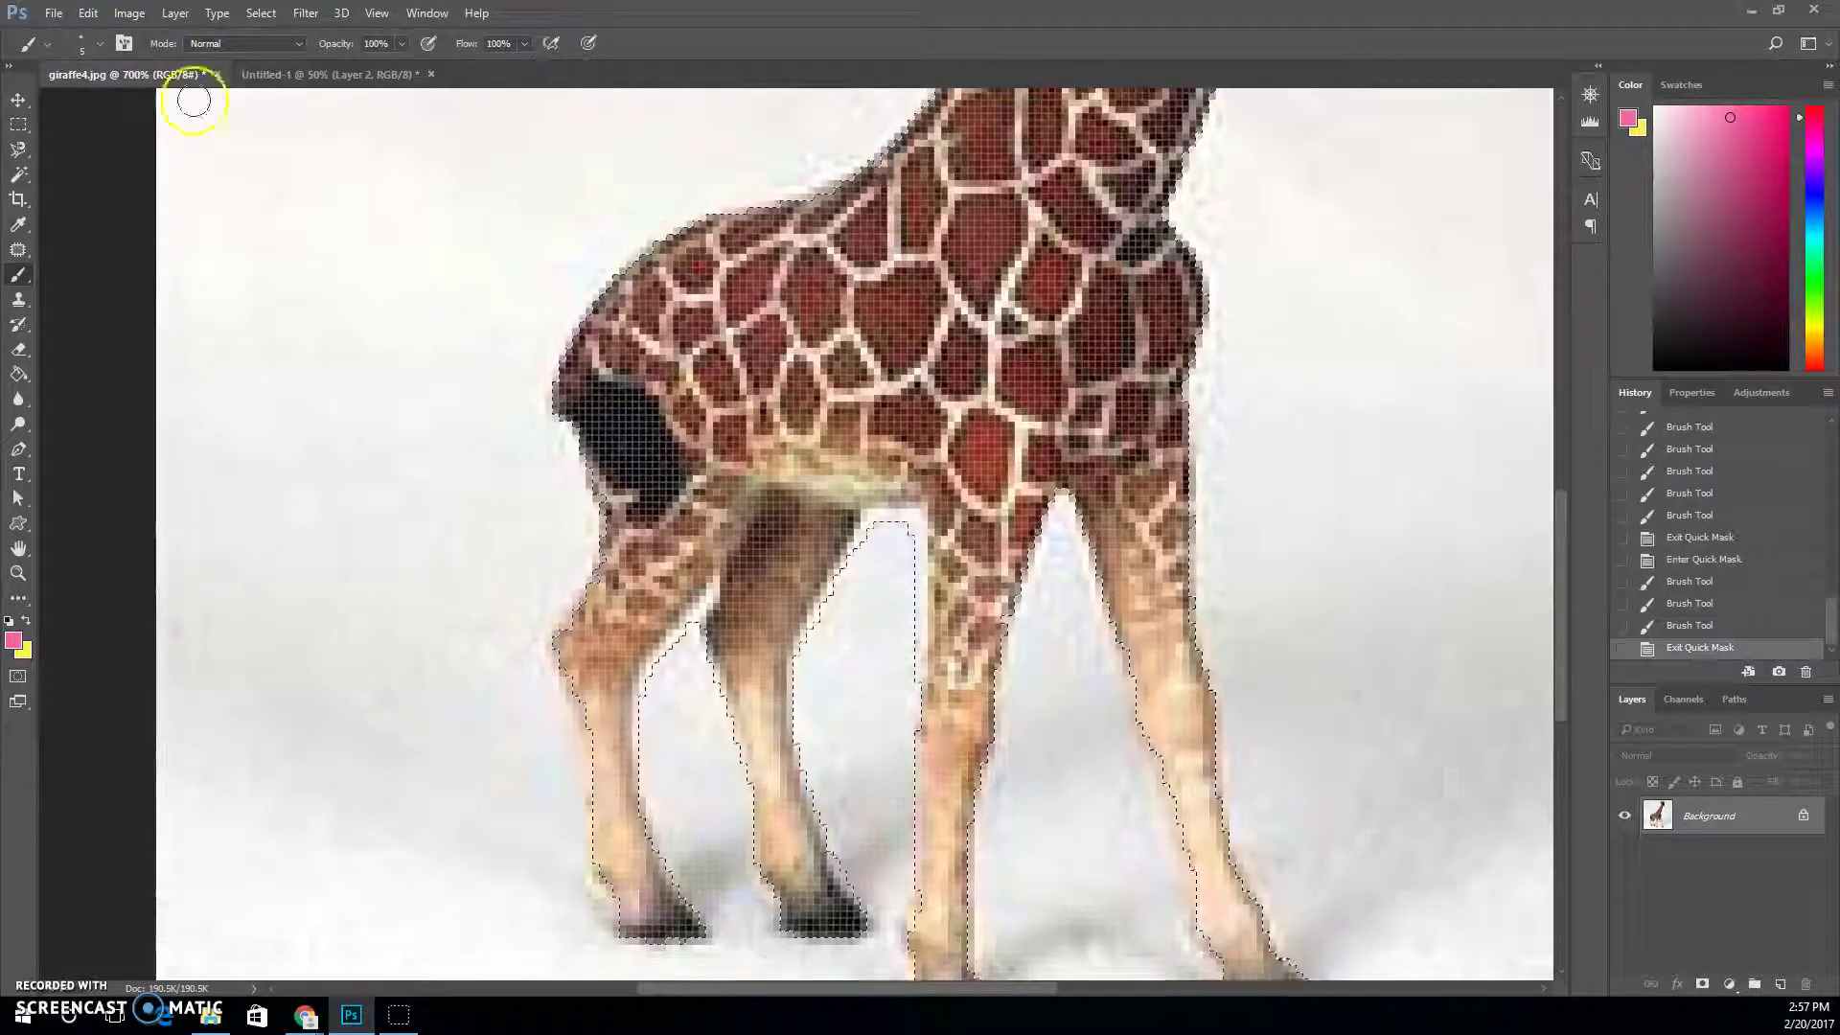
pyautogui.click(21, 127)
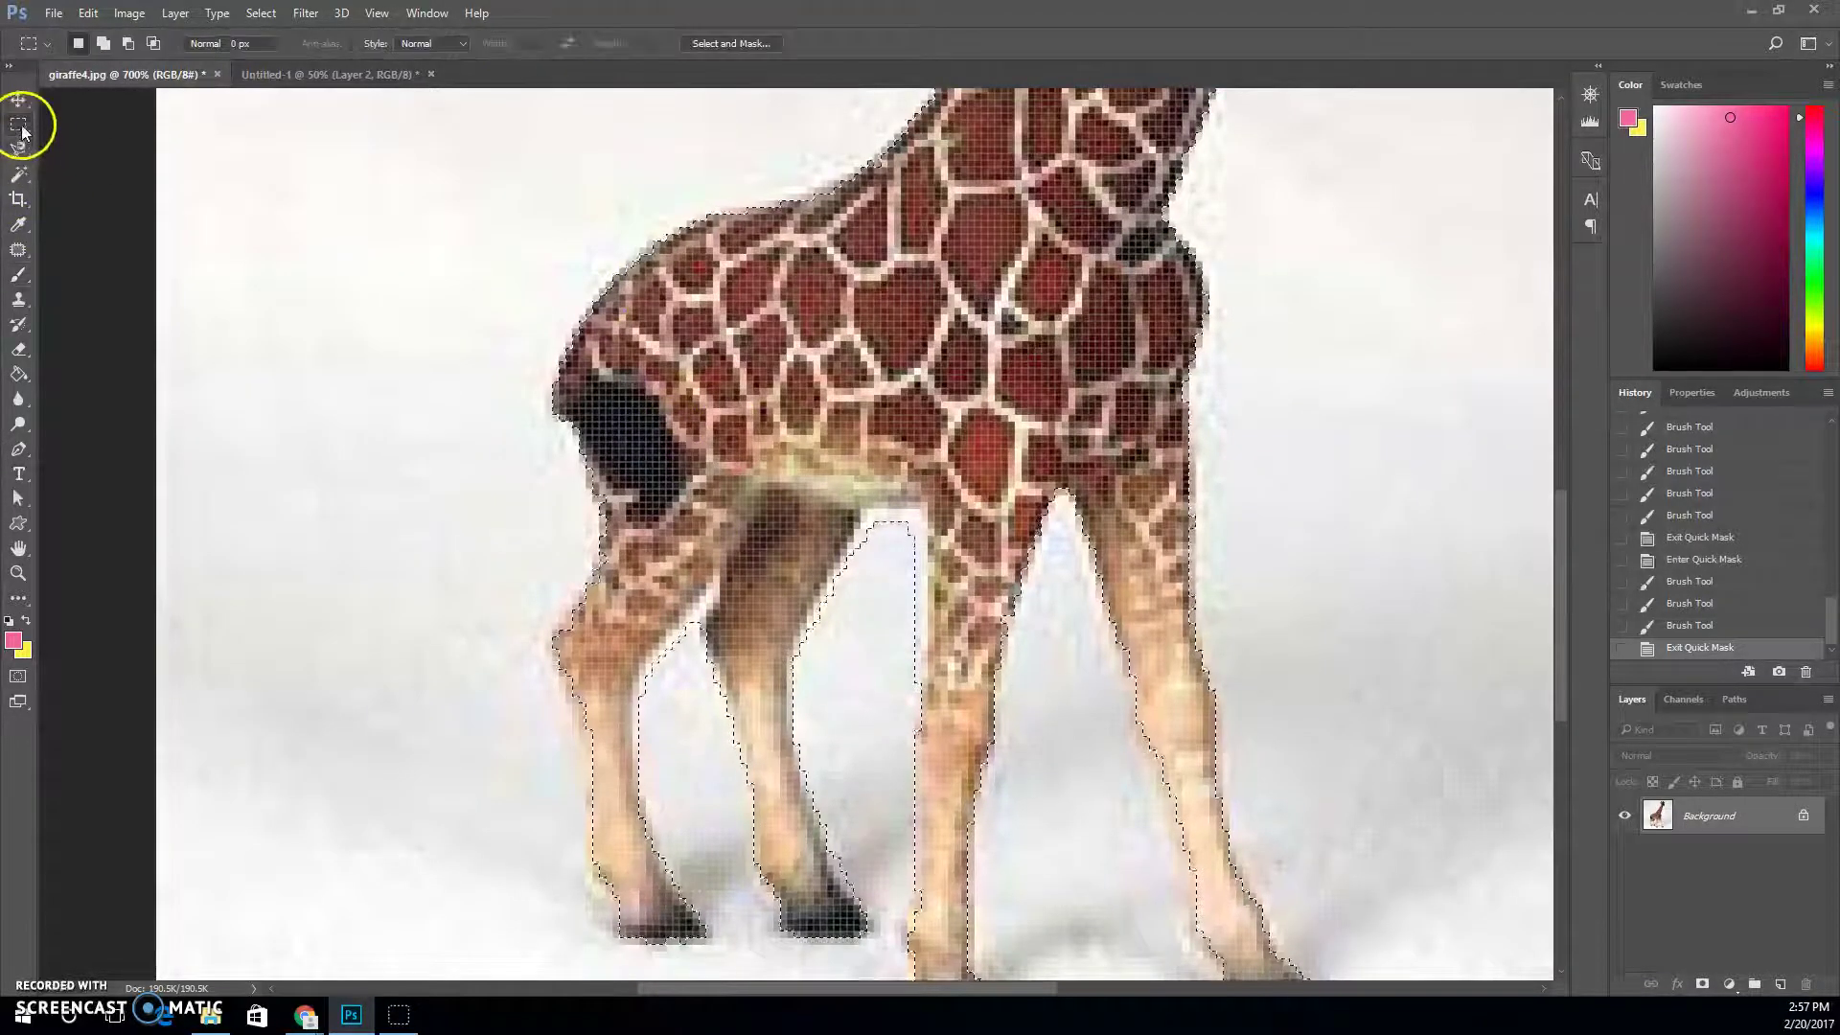
pyautogui.click(725, 44)
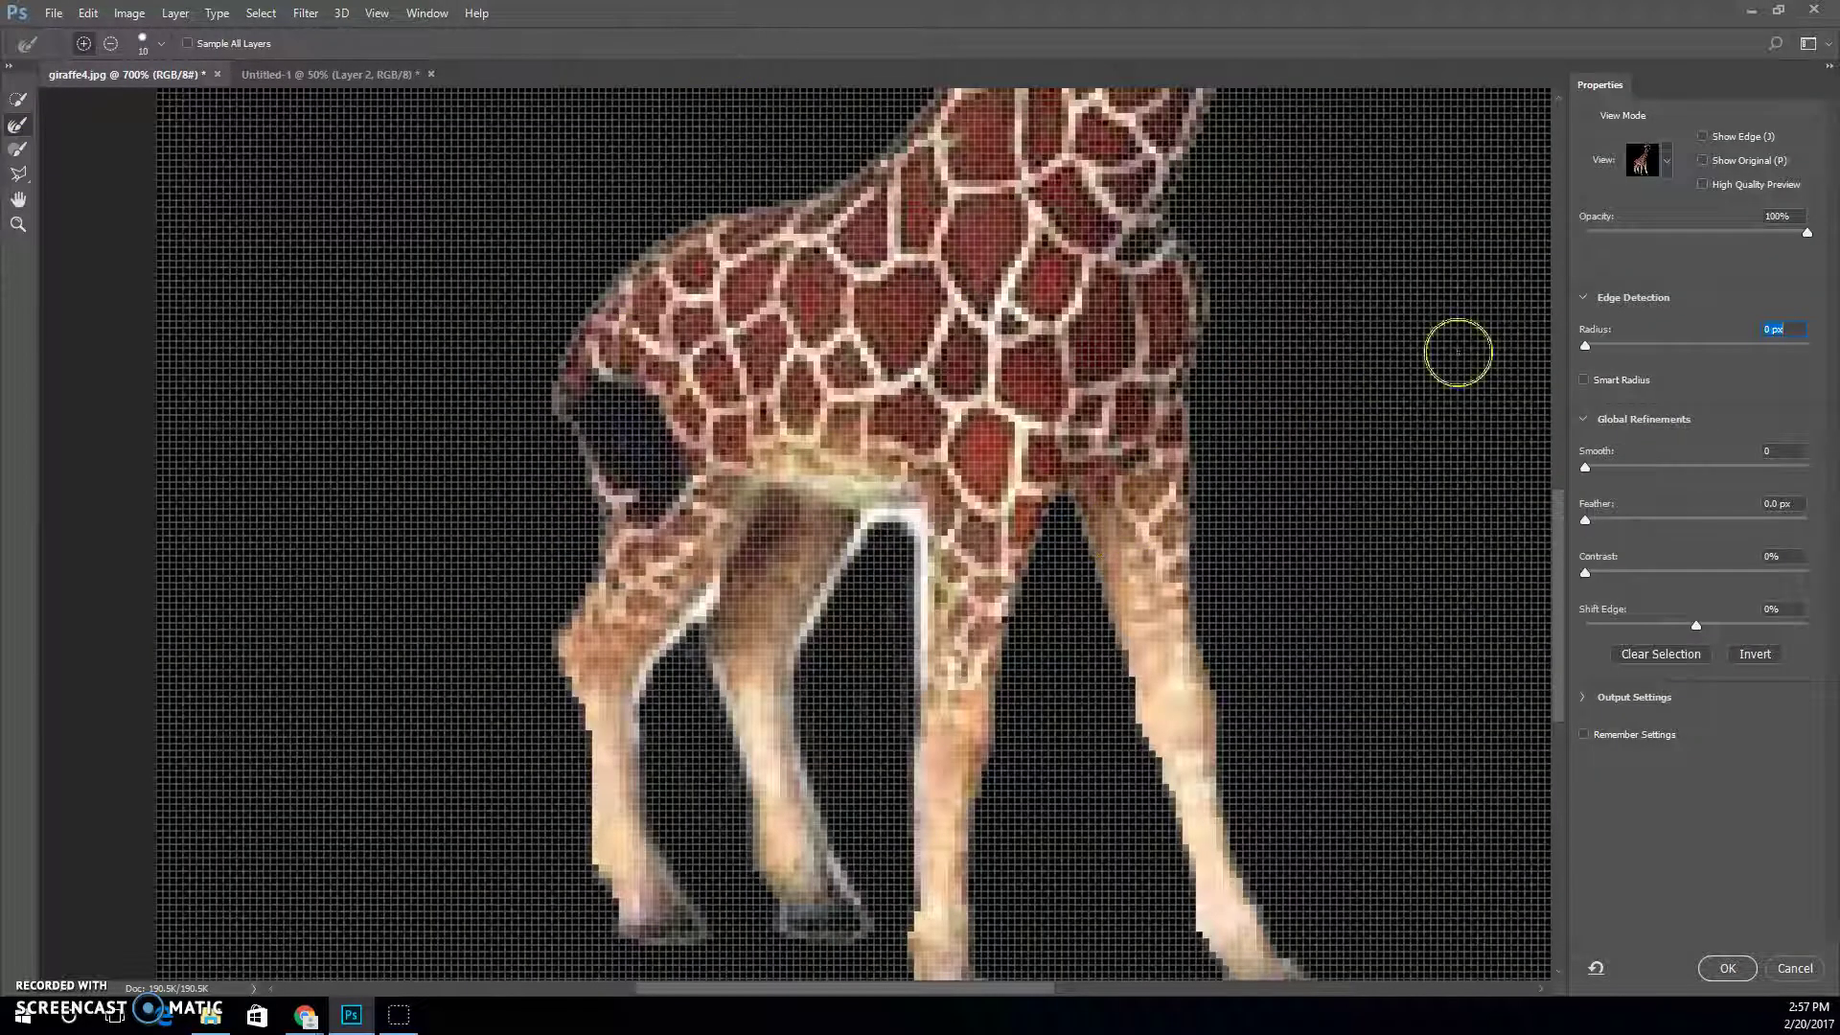
pyautogui.moveTo(1556, 525)
pyautogui.mouseDown()
pyautogui.moveTo(1566, 280)
pyautogui.moveTo(1554, 537)
pyautogui.mouseUp()
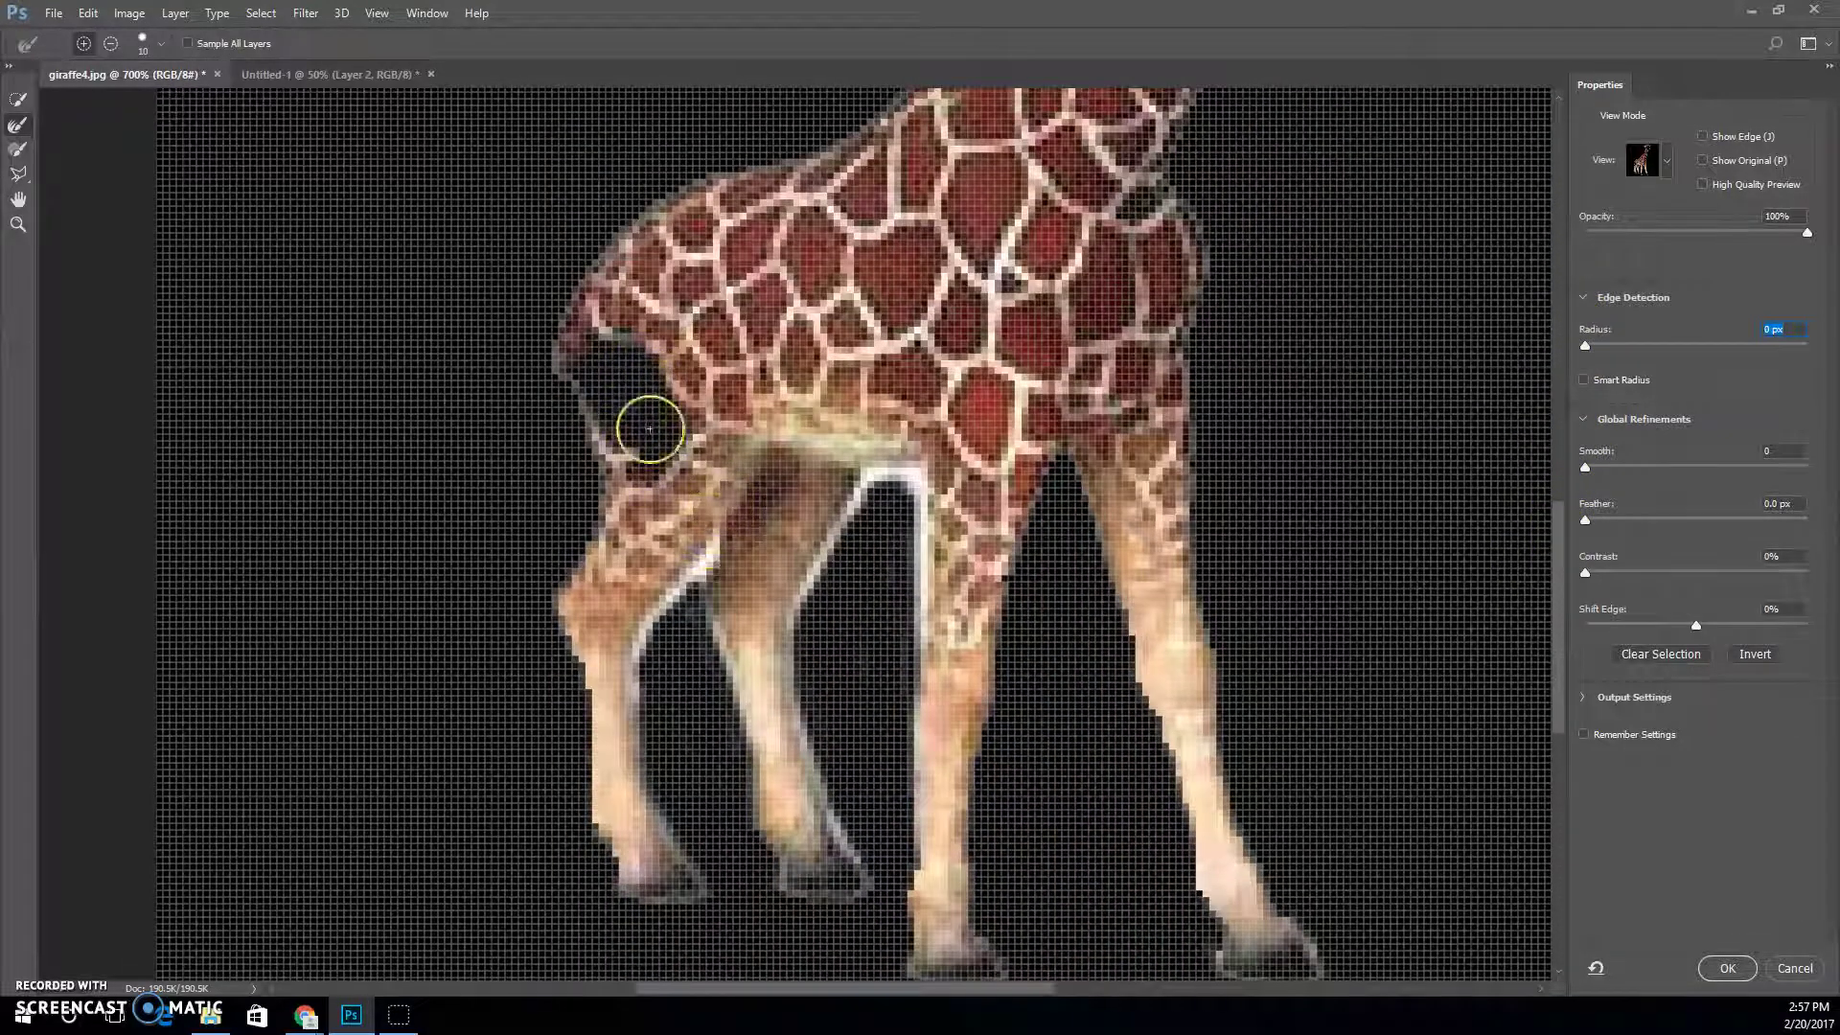
pyautogui.click(21, 153)
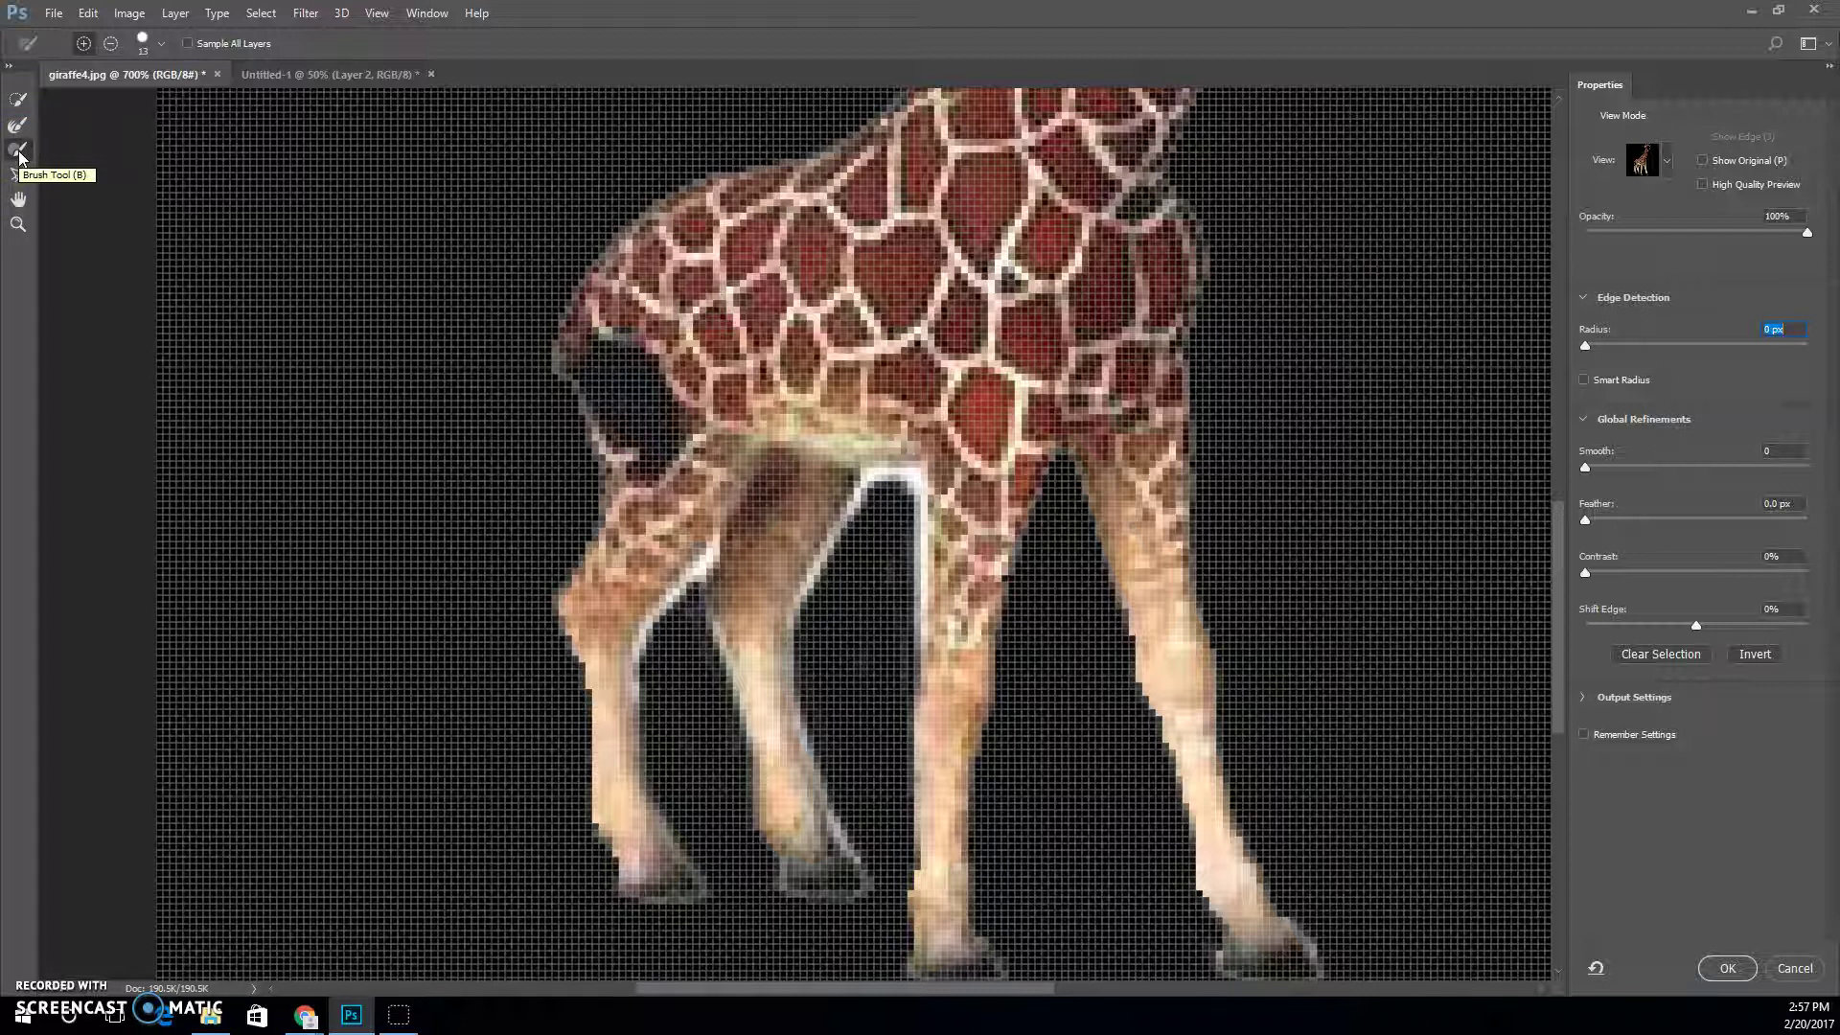
pyautogui.click(1667, 163)
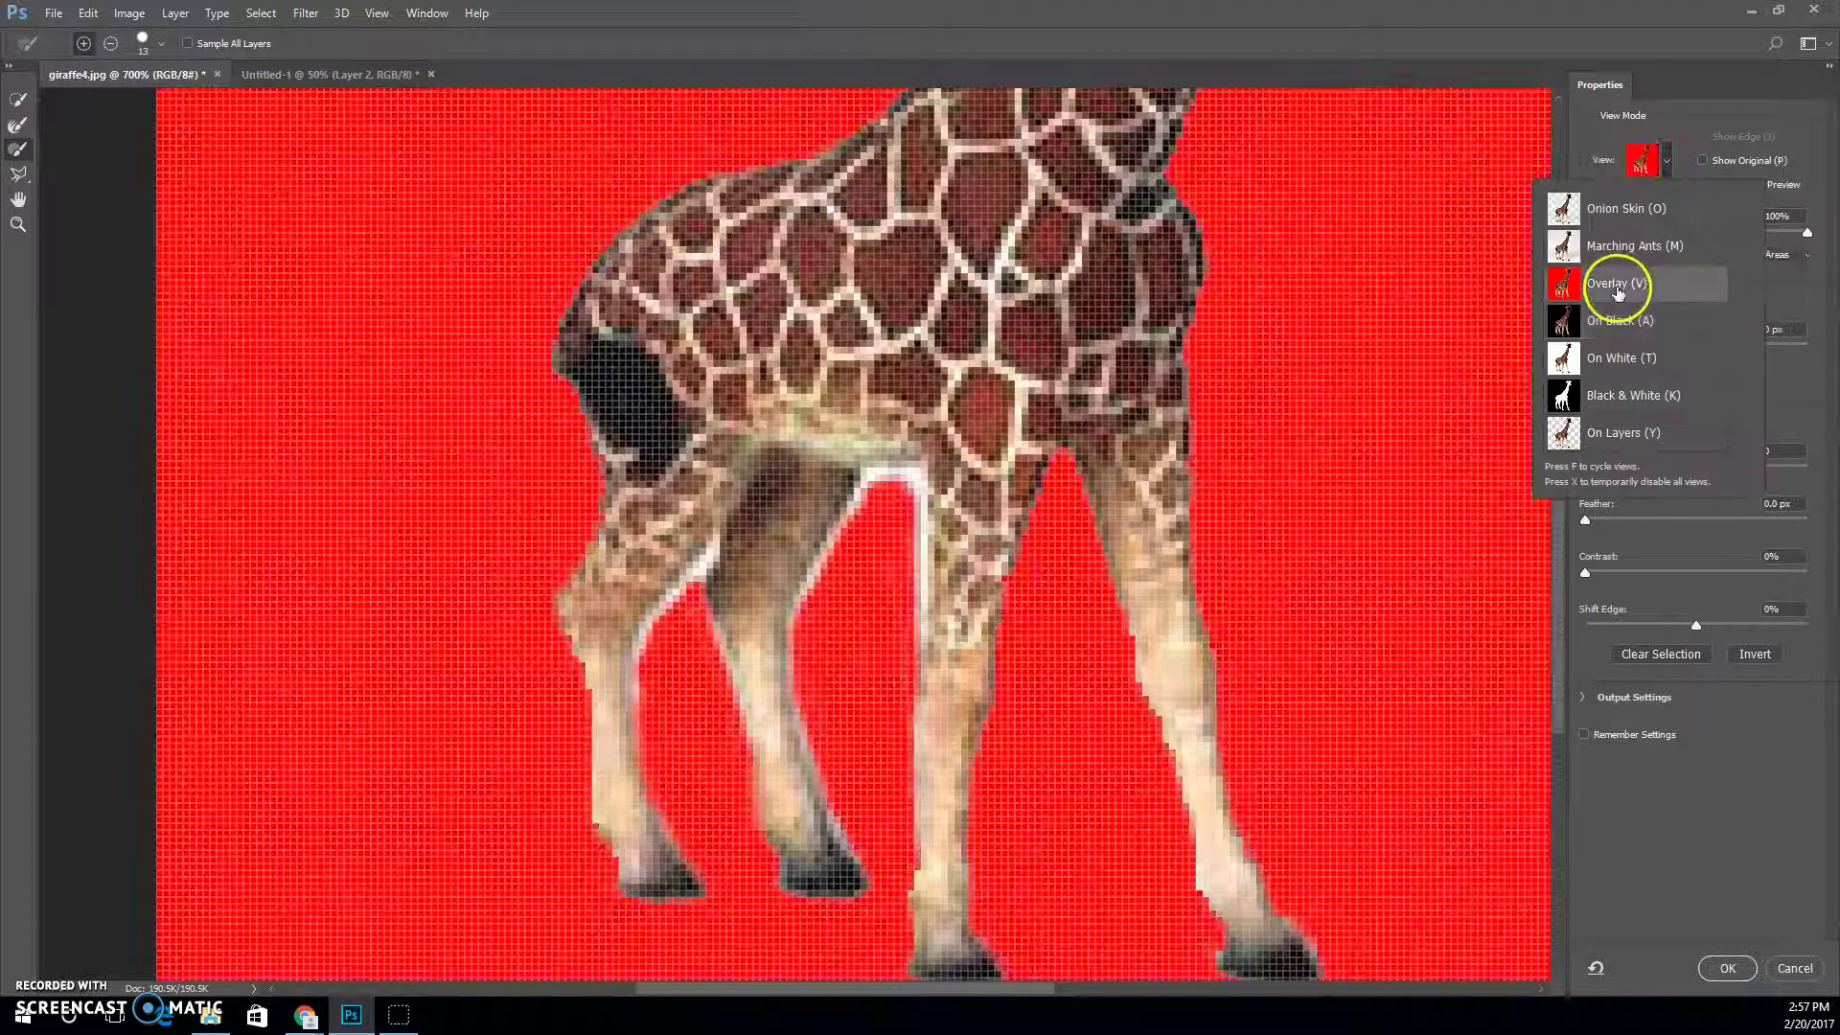
pyautogui.click(1786, 279)
pyautogui.moveTo(1803, 231); pyautogui.dragTo(1680, 234)
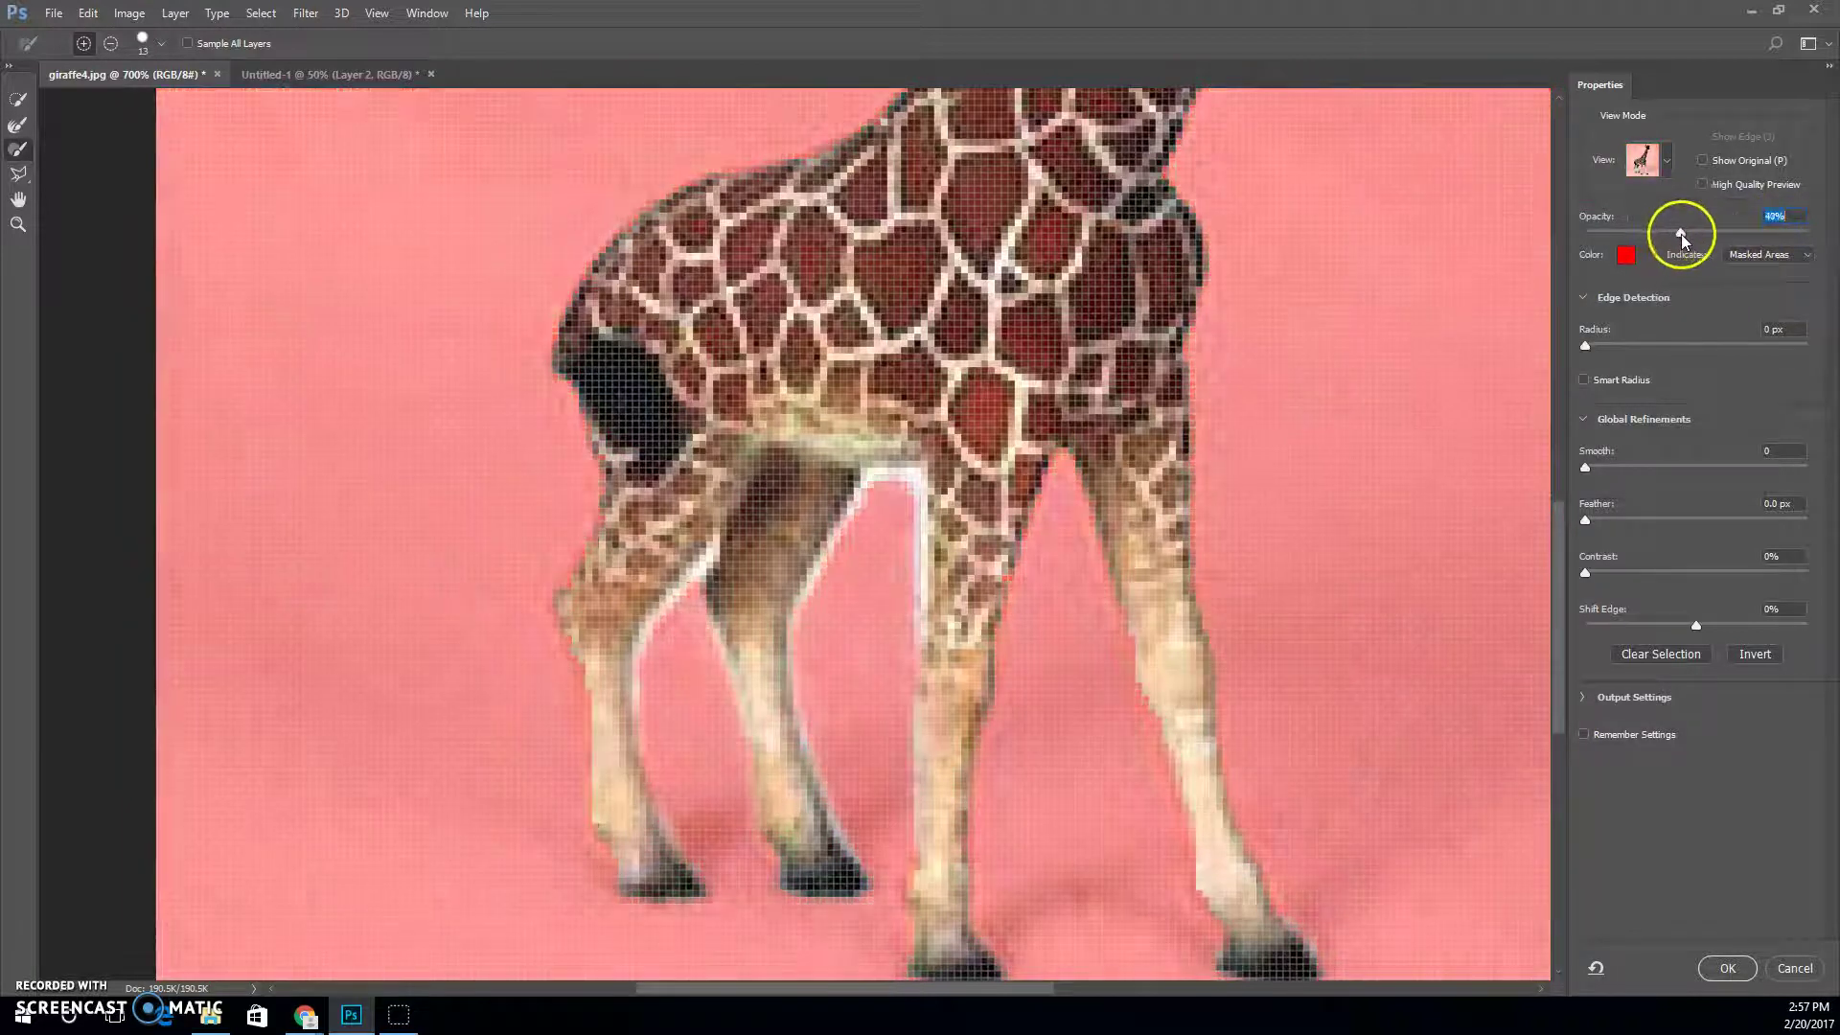
# - Subtract the white fringe around the gap under the belly from the selection with a 7 px brush
pyautogui.moveTo(648, 756); pyautogui.dragTo(665, 719)
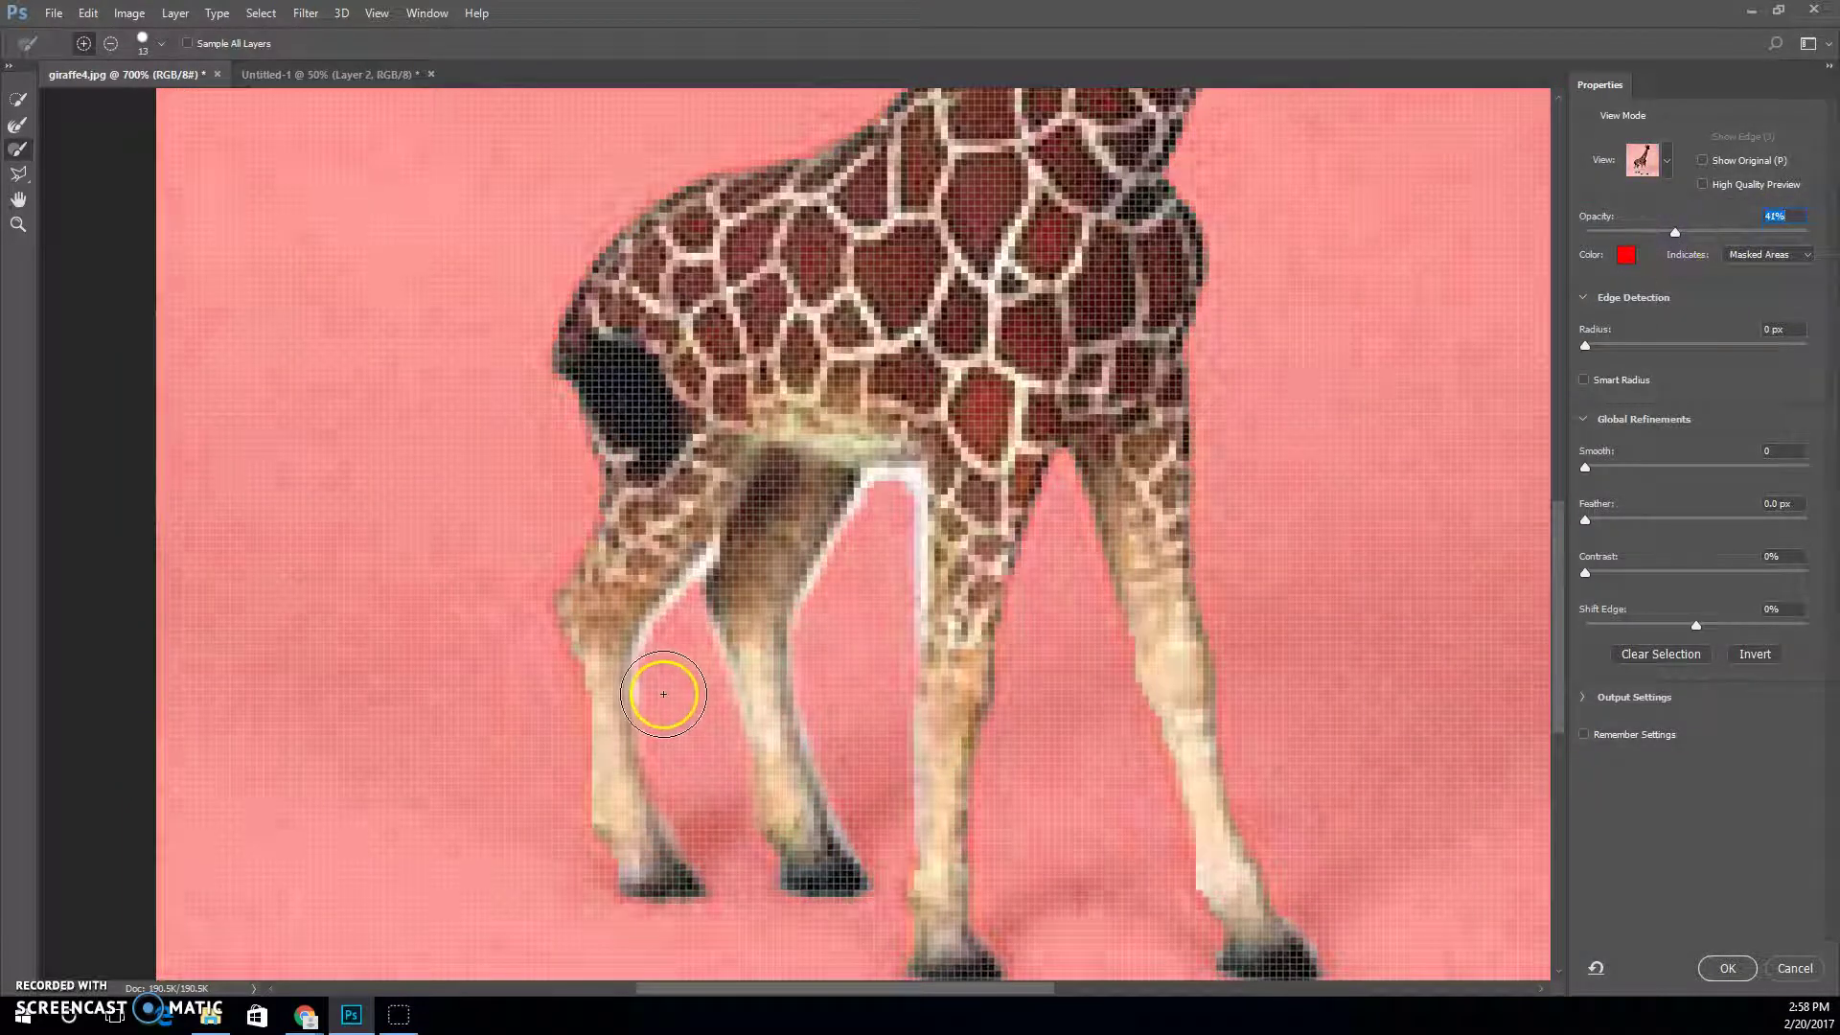
pyautogui.press('[')
pyautogui.press('[')
pyautogui.press('[')
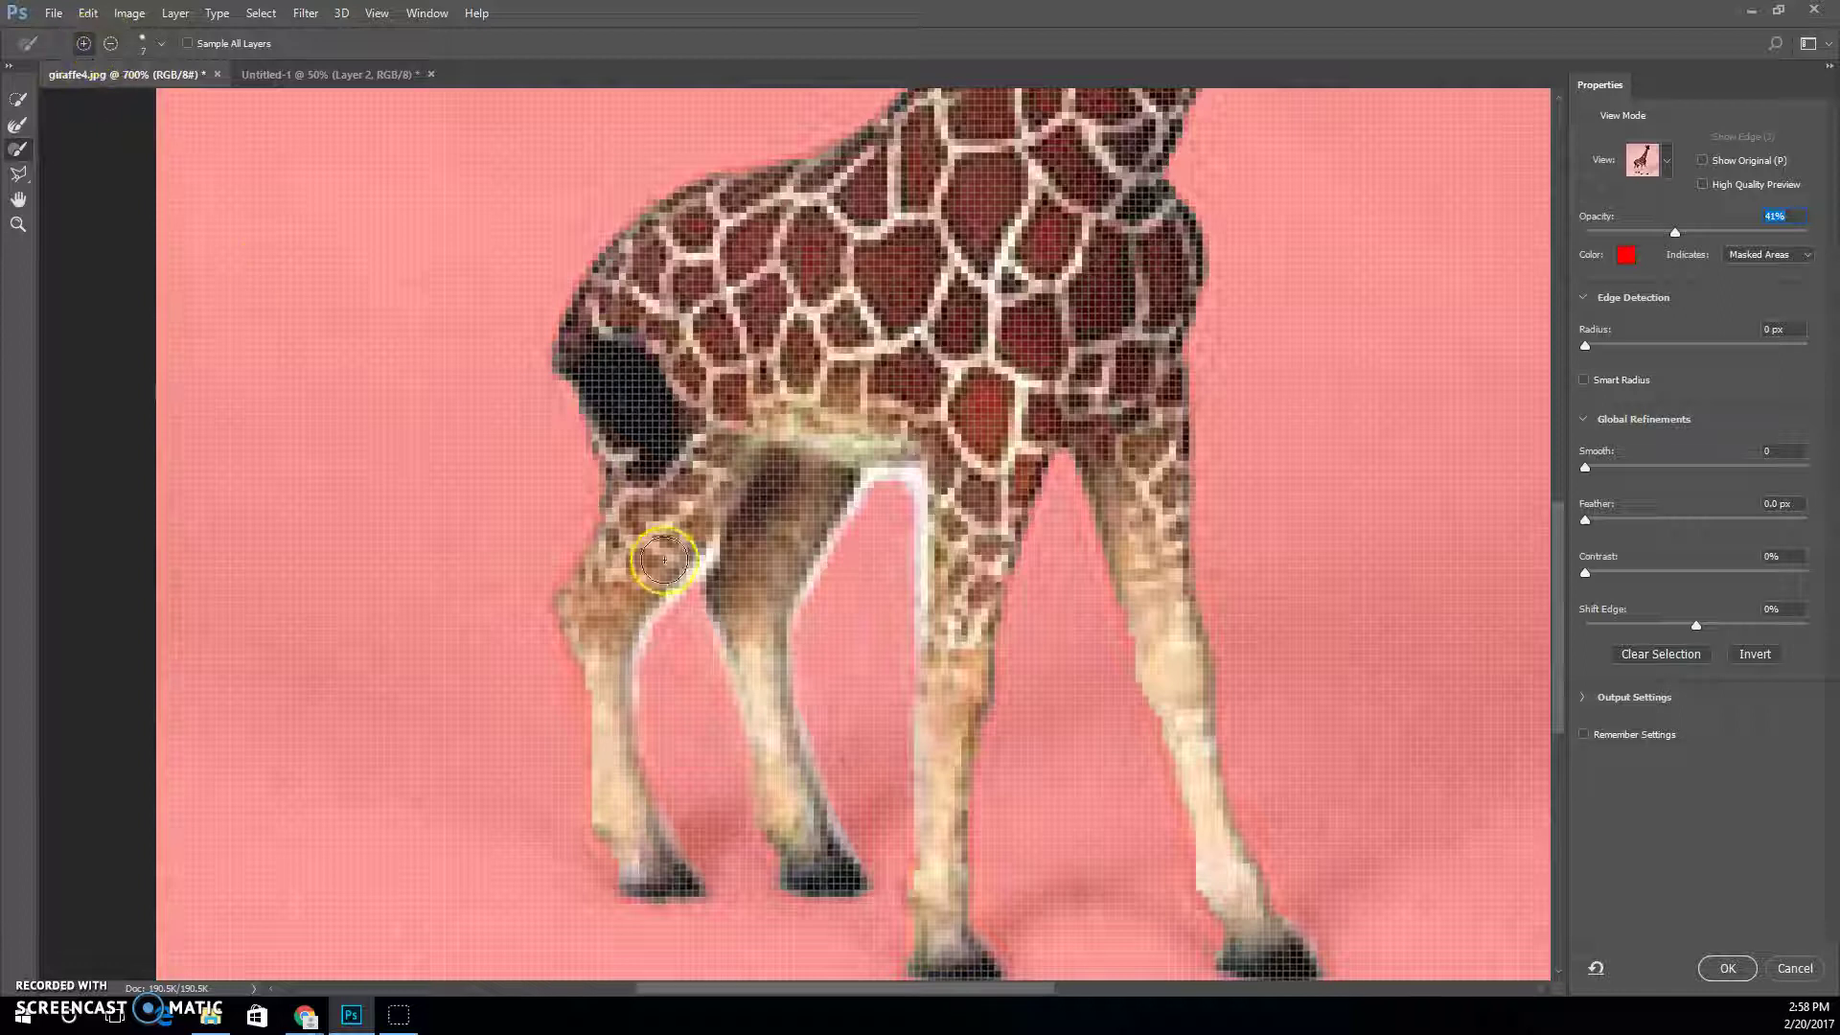
pyautogui.click(112, 43)
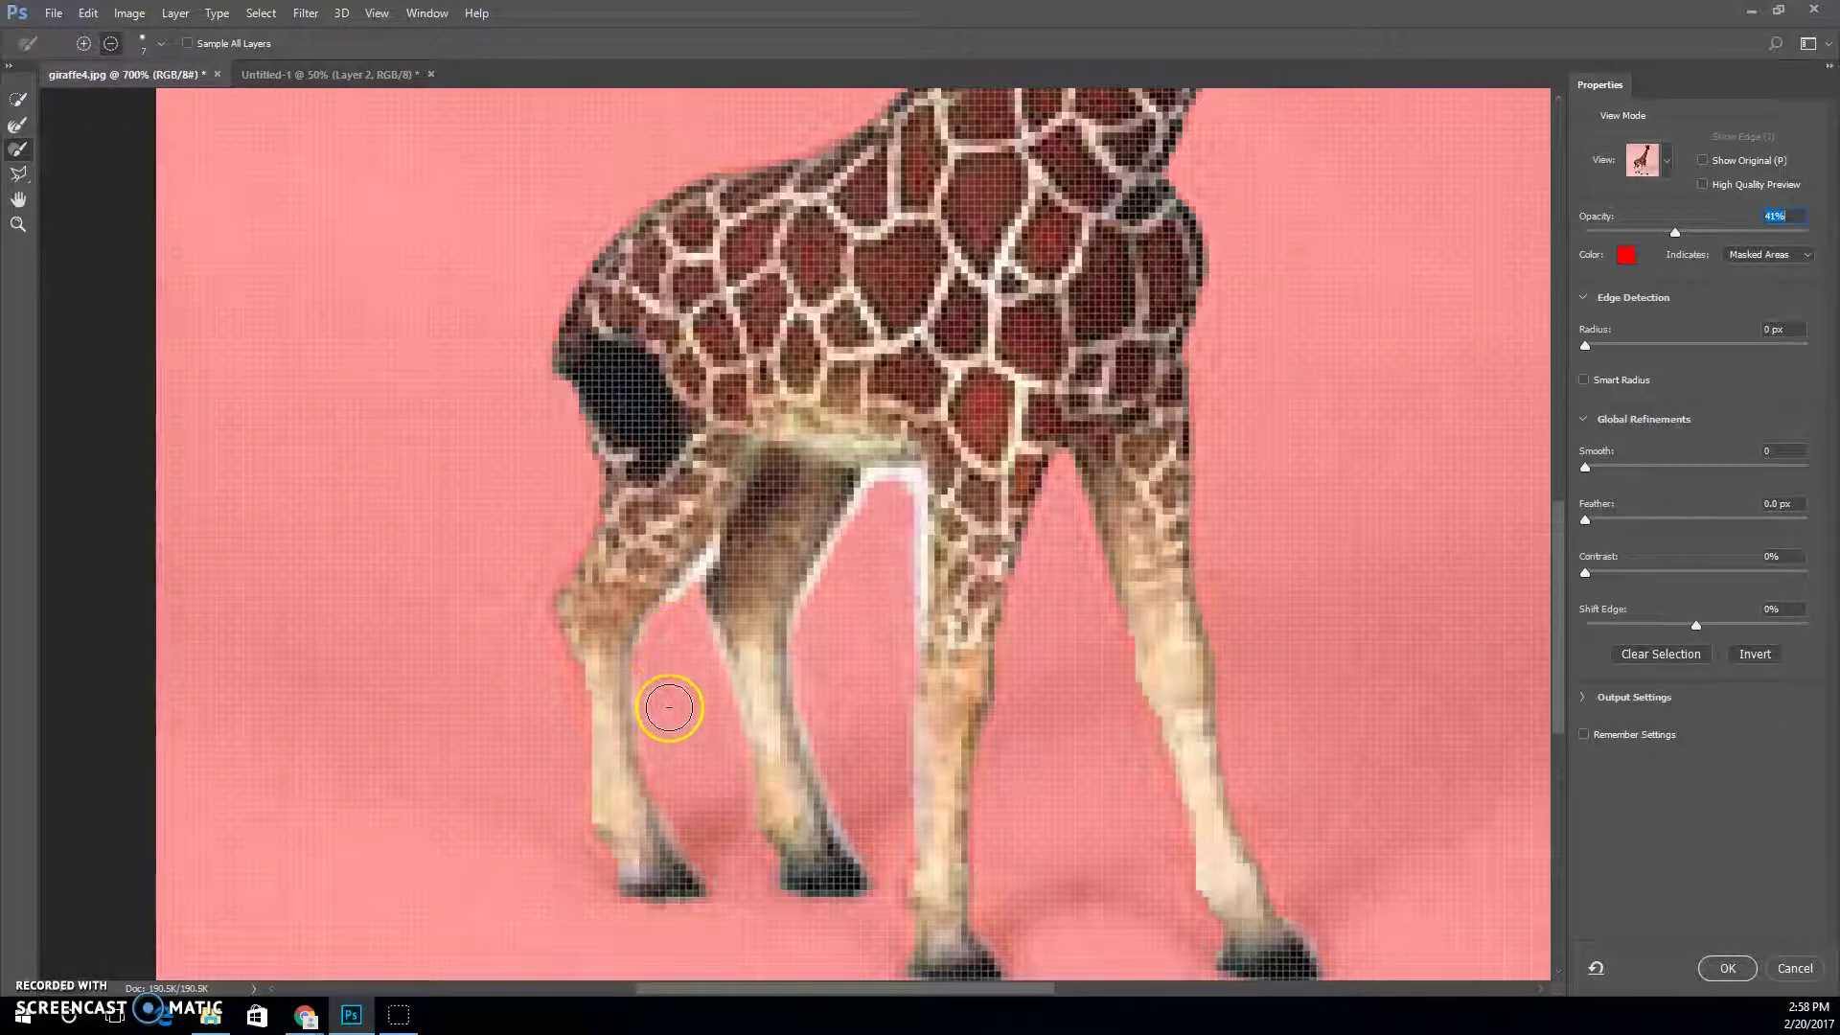
pyautogui.moveTo(846, 579)
pyautogui.mouseDown()
pyautogui.moveTo(890, 492)
pyautogui.moveTo(893, 587)
pyautogui.mouseUp()
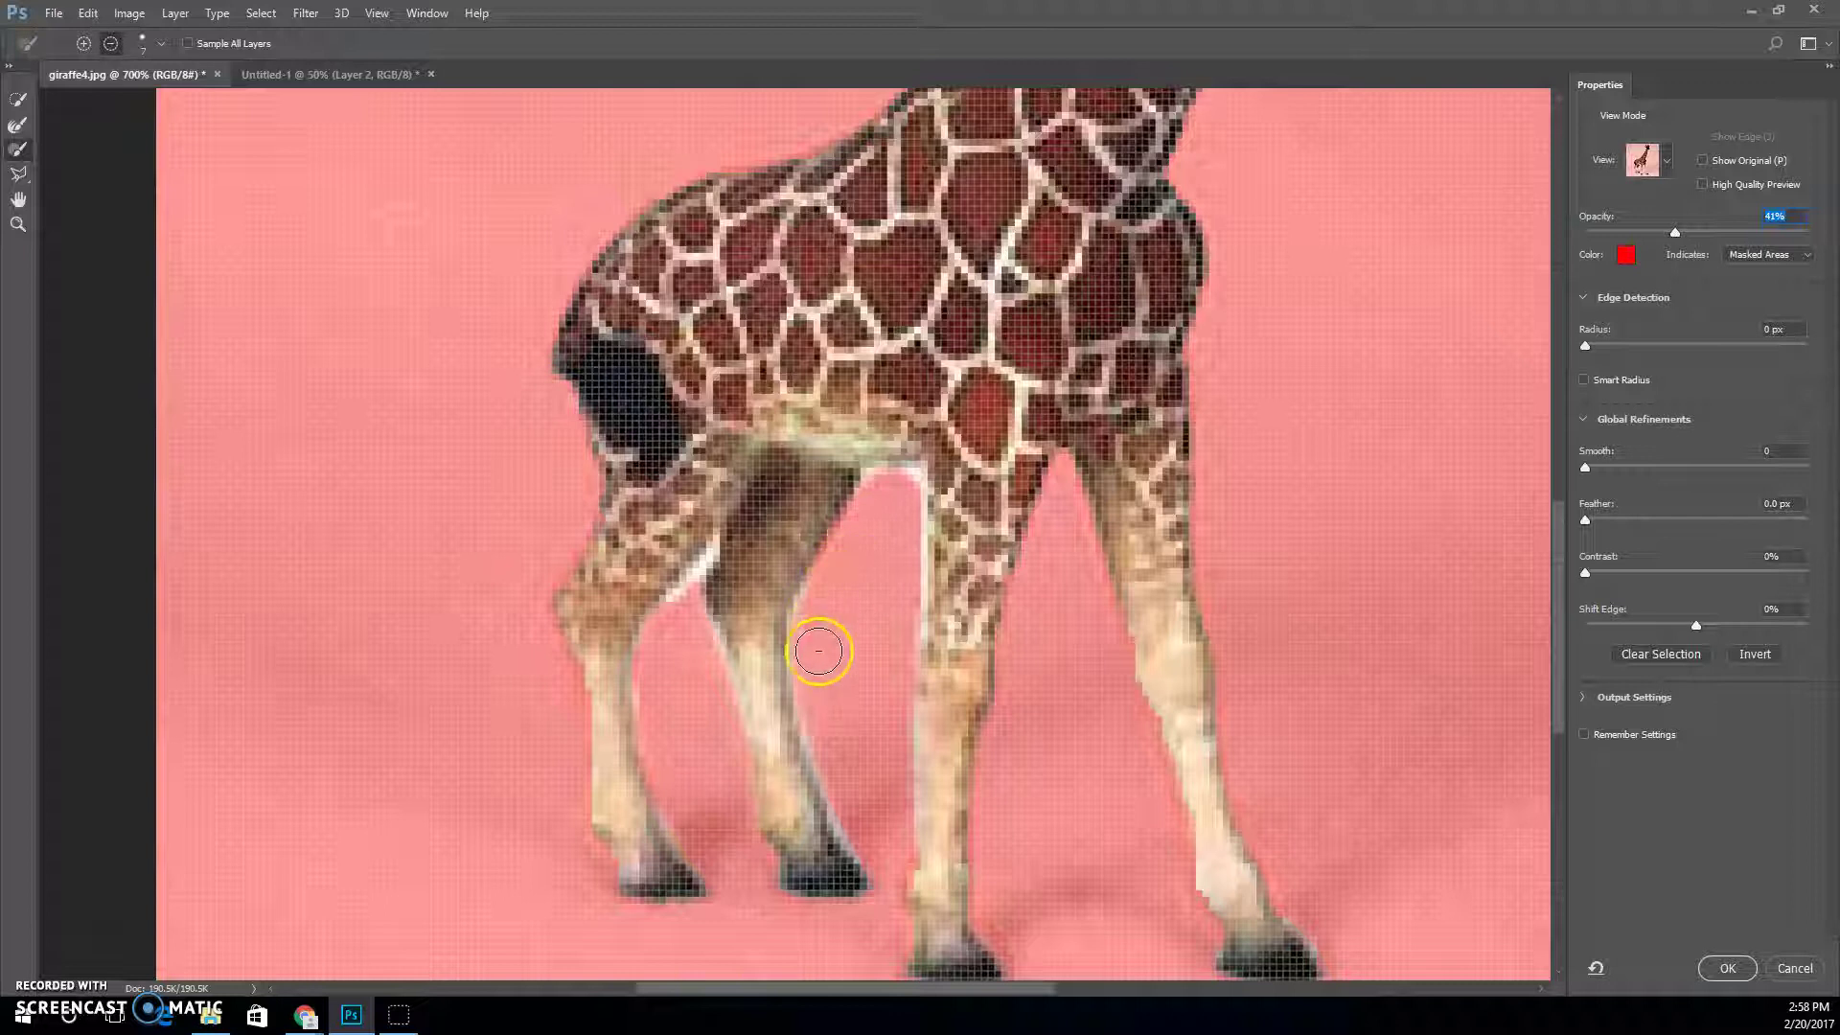
# - Subtract the white fringe at the top of the gap between the two hind legs with a 1 px brush
pyautogui.press('[')
pyautogui.press('[')
pyautogui.press('[')
pyautogui.press('[')
pyautogui.press('[')
pyautogui.press('[')
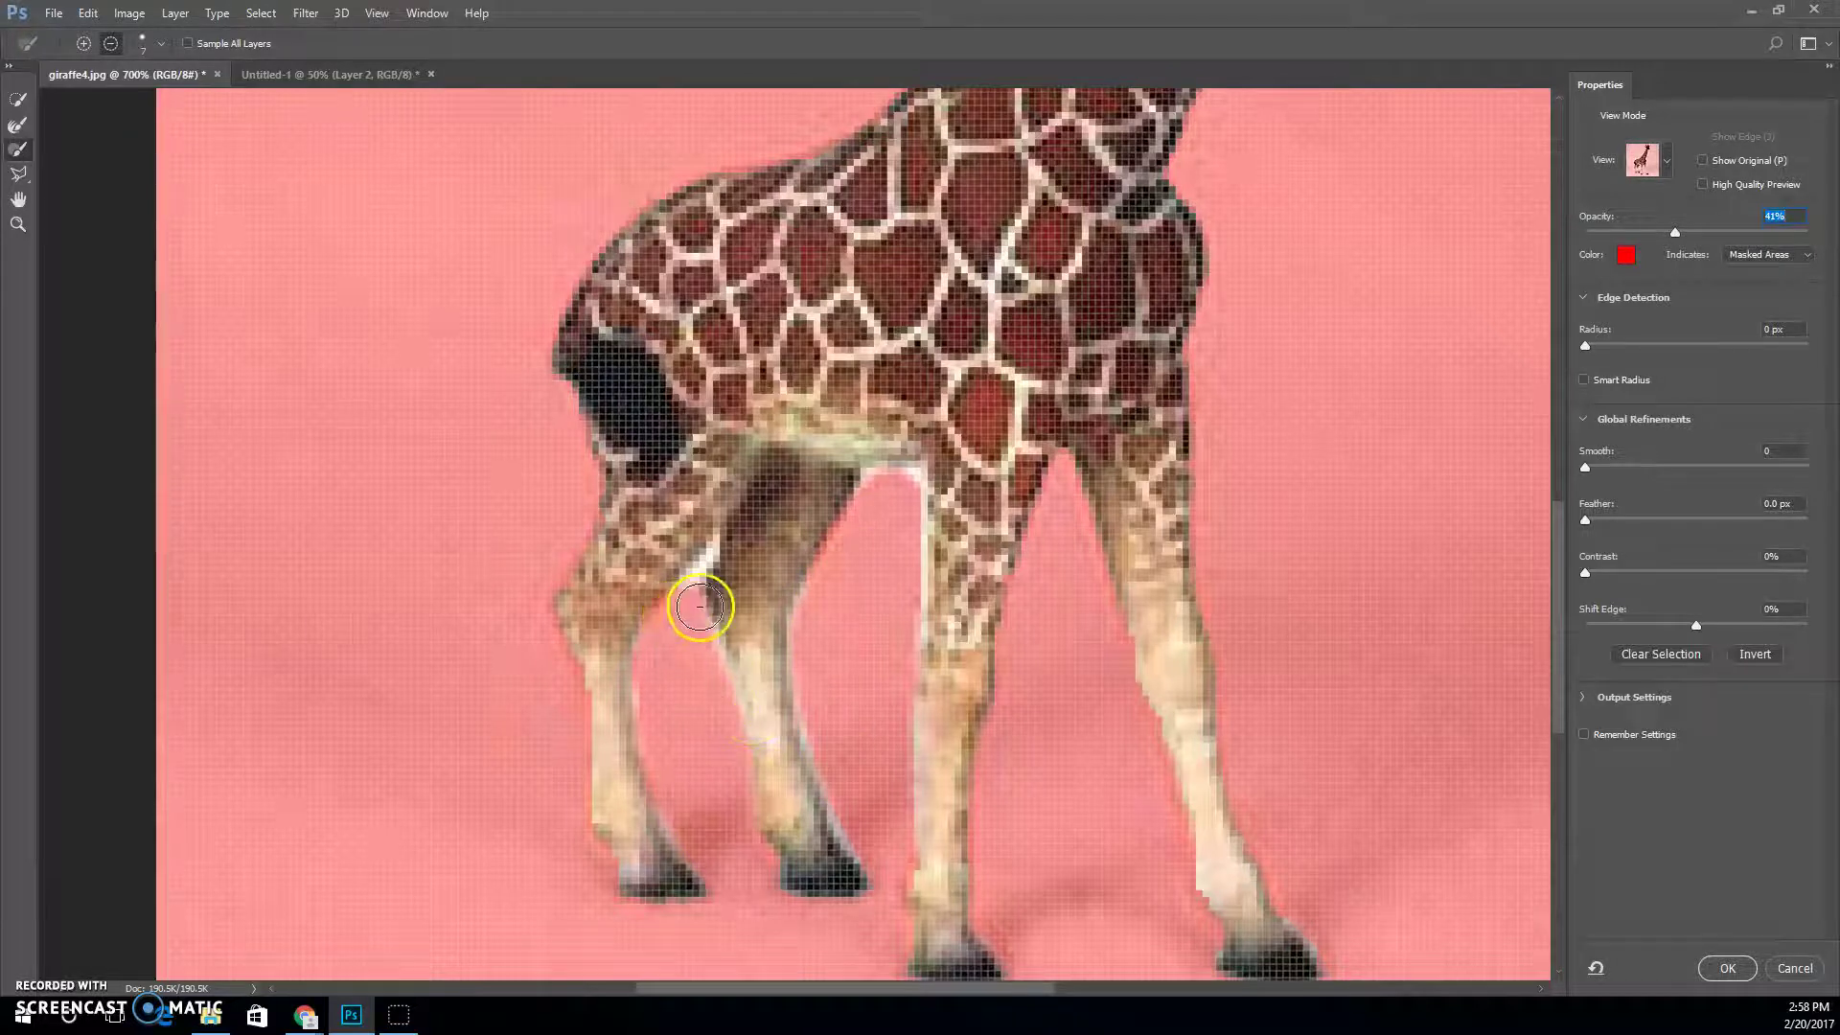
pyautogui.moveTo(695, 579)
pyautogui.mouseDown()
pyautogui.moveTo(706, 559)
pyautogui.moveTo(696, 575)
pyautogui.mouseUp()
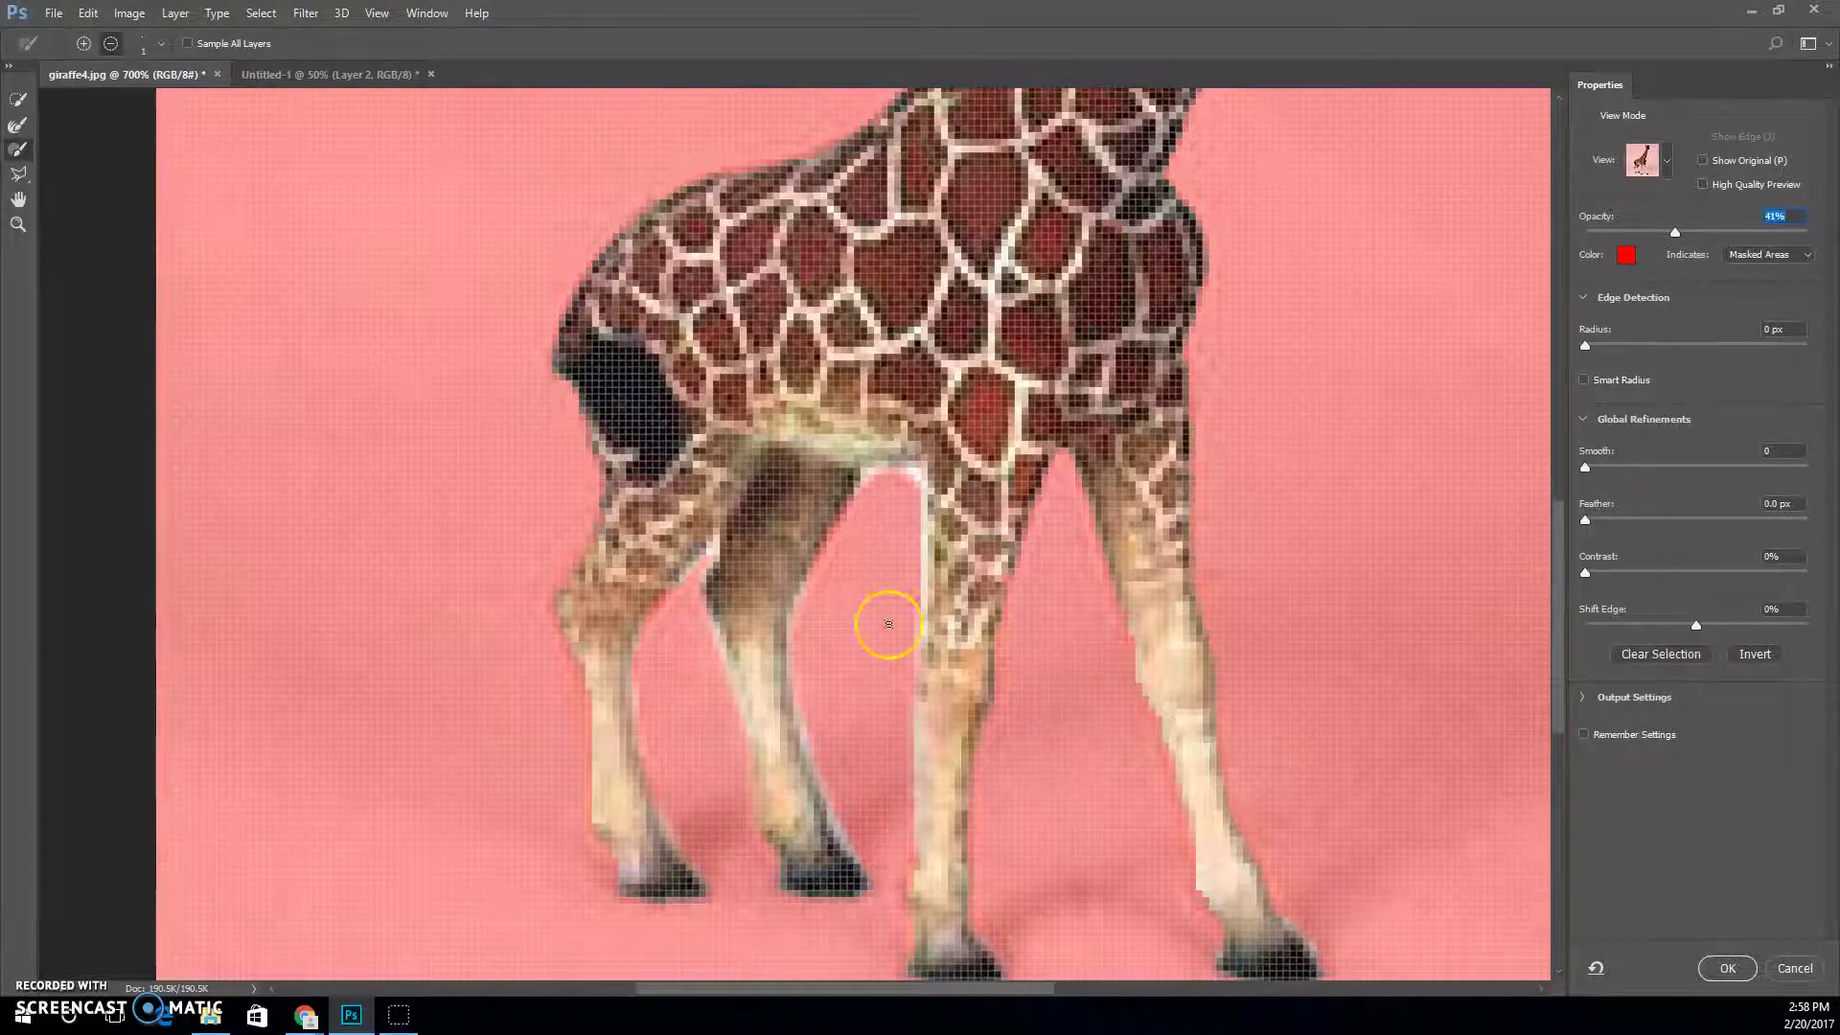
# - Switch the brush to adding and examine the mask edges along the giraffe's legs, body and neck
pyautogui.moveTo(670, 411)
pyautogui.mouseDown()
pyautogui.moveTo(701, 464)
pyautogui.moveTo(690, 393)
pyautogui.moveTo(690, 461)
pyautogui.moveTo(620, 345)
pyautogui.moveTo(639, 470)
pyautogui.moveTo(648, 328)
pyautogui.moveTo(644, 387)
pyautogui.moveTo(674, 443)
pyautogui.moveTo(1058, 366)
pyautogui.moveTo(1156, 312)
pyautogui.moveTo(1126, 170)
pyautogui.moveTo(1155, 280)
pyautogui.moveTo(1131, 415)
pyautogui.mouseUp()
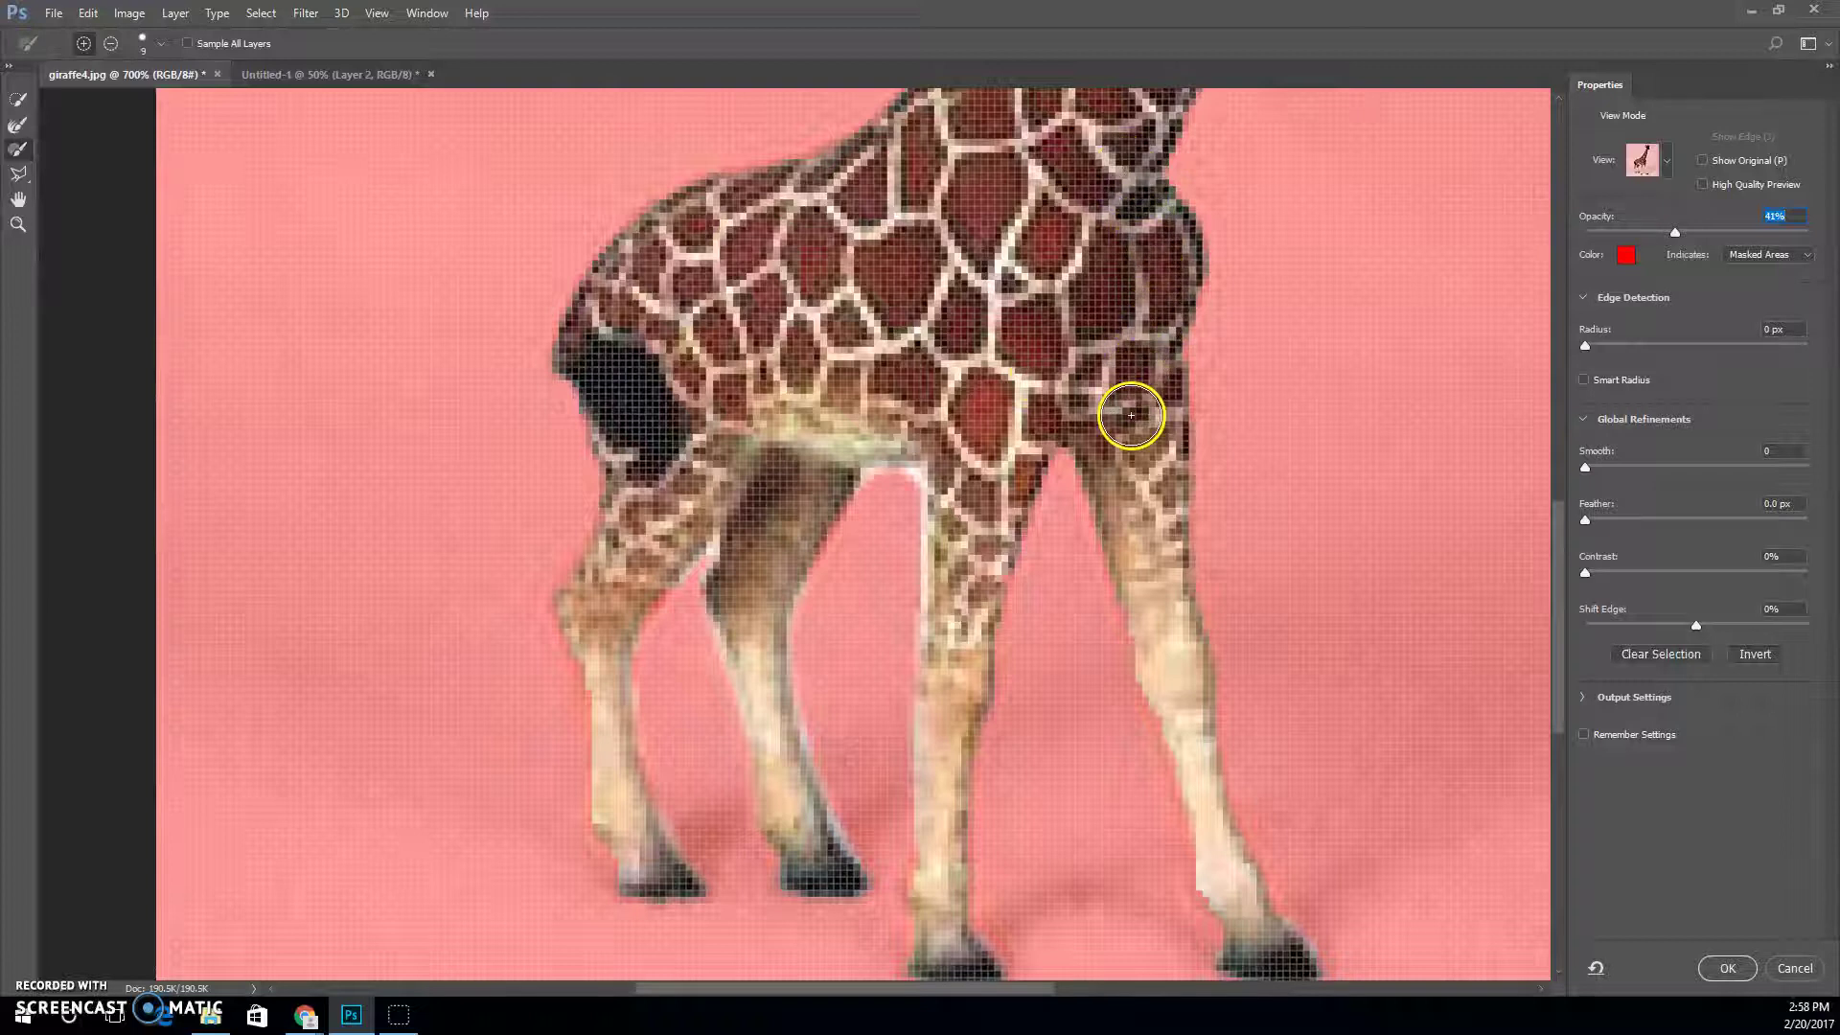
pyautogui.moveTo(1557, 587)
pyautogui.mouseDown()
pyautogui.moveTo(1560, 381)
pyautogui.moveTo(1560, 623)
pyautogui.mouseUp()
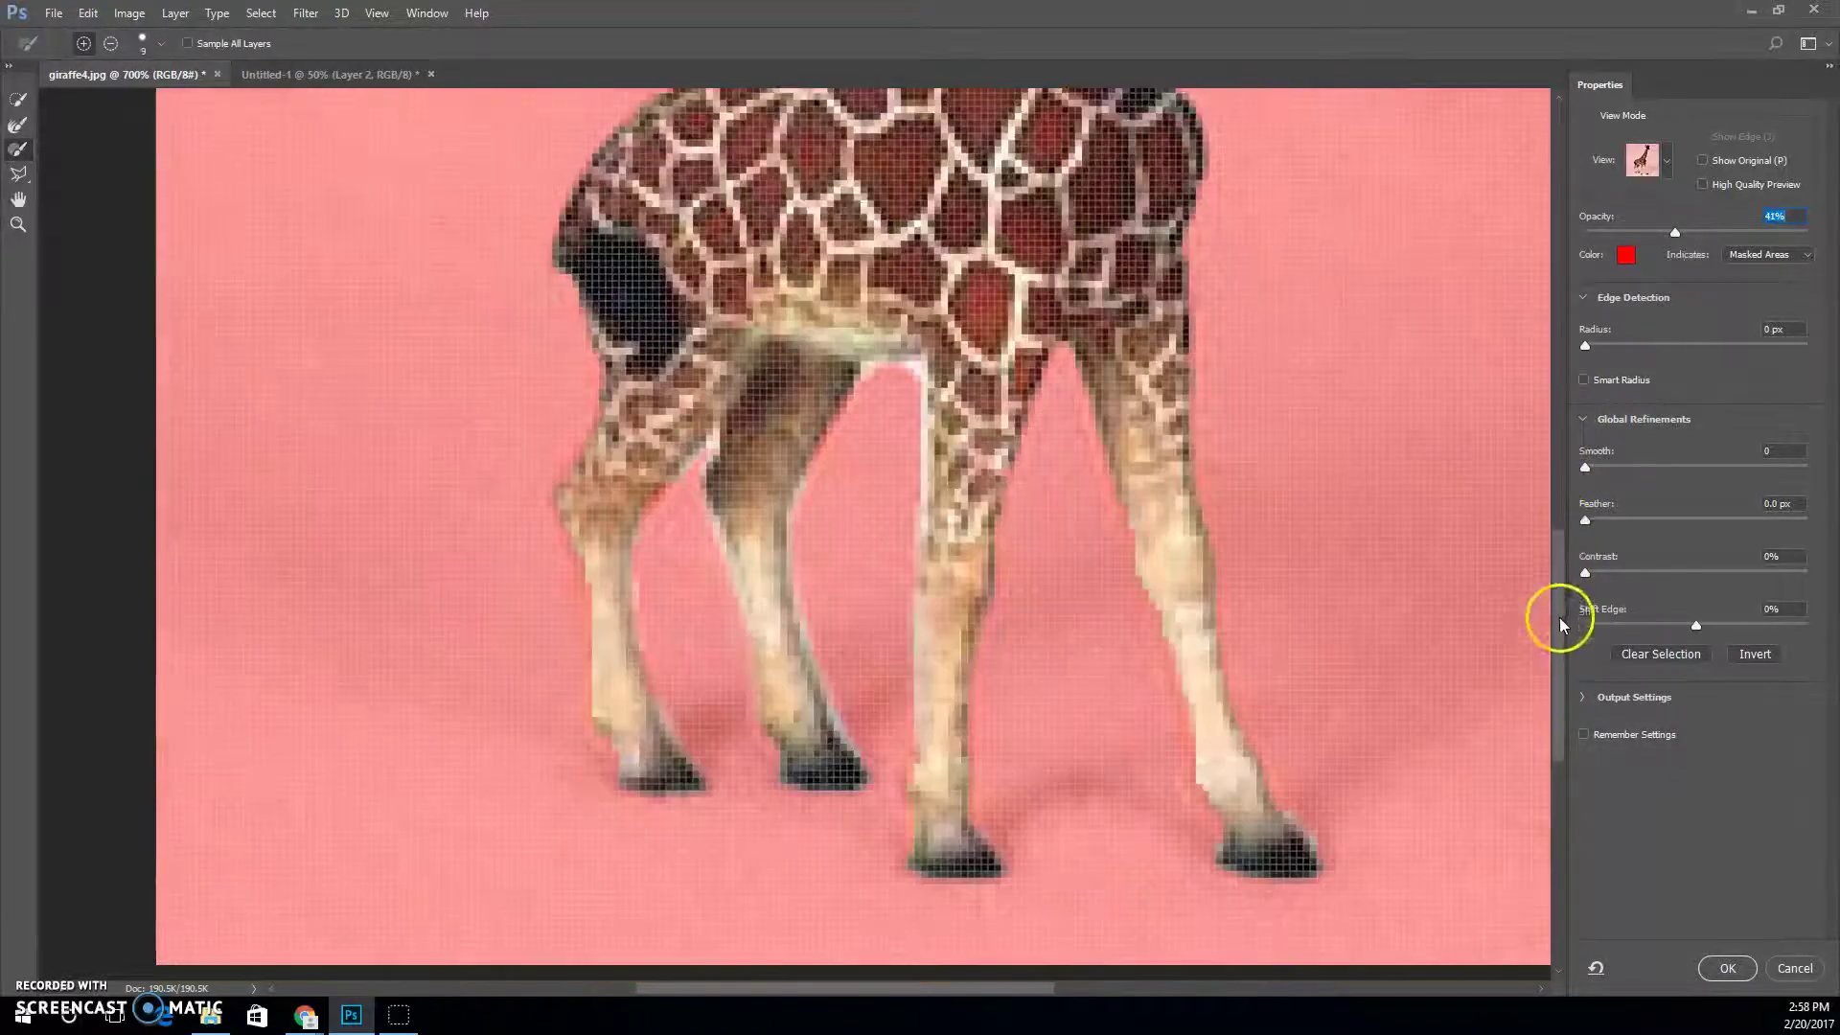
pyautogui.press('Up')
pyautogui.press('Up')
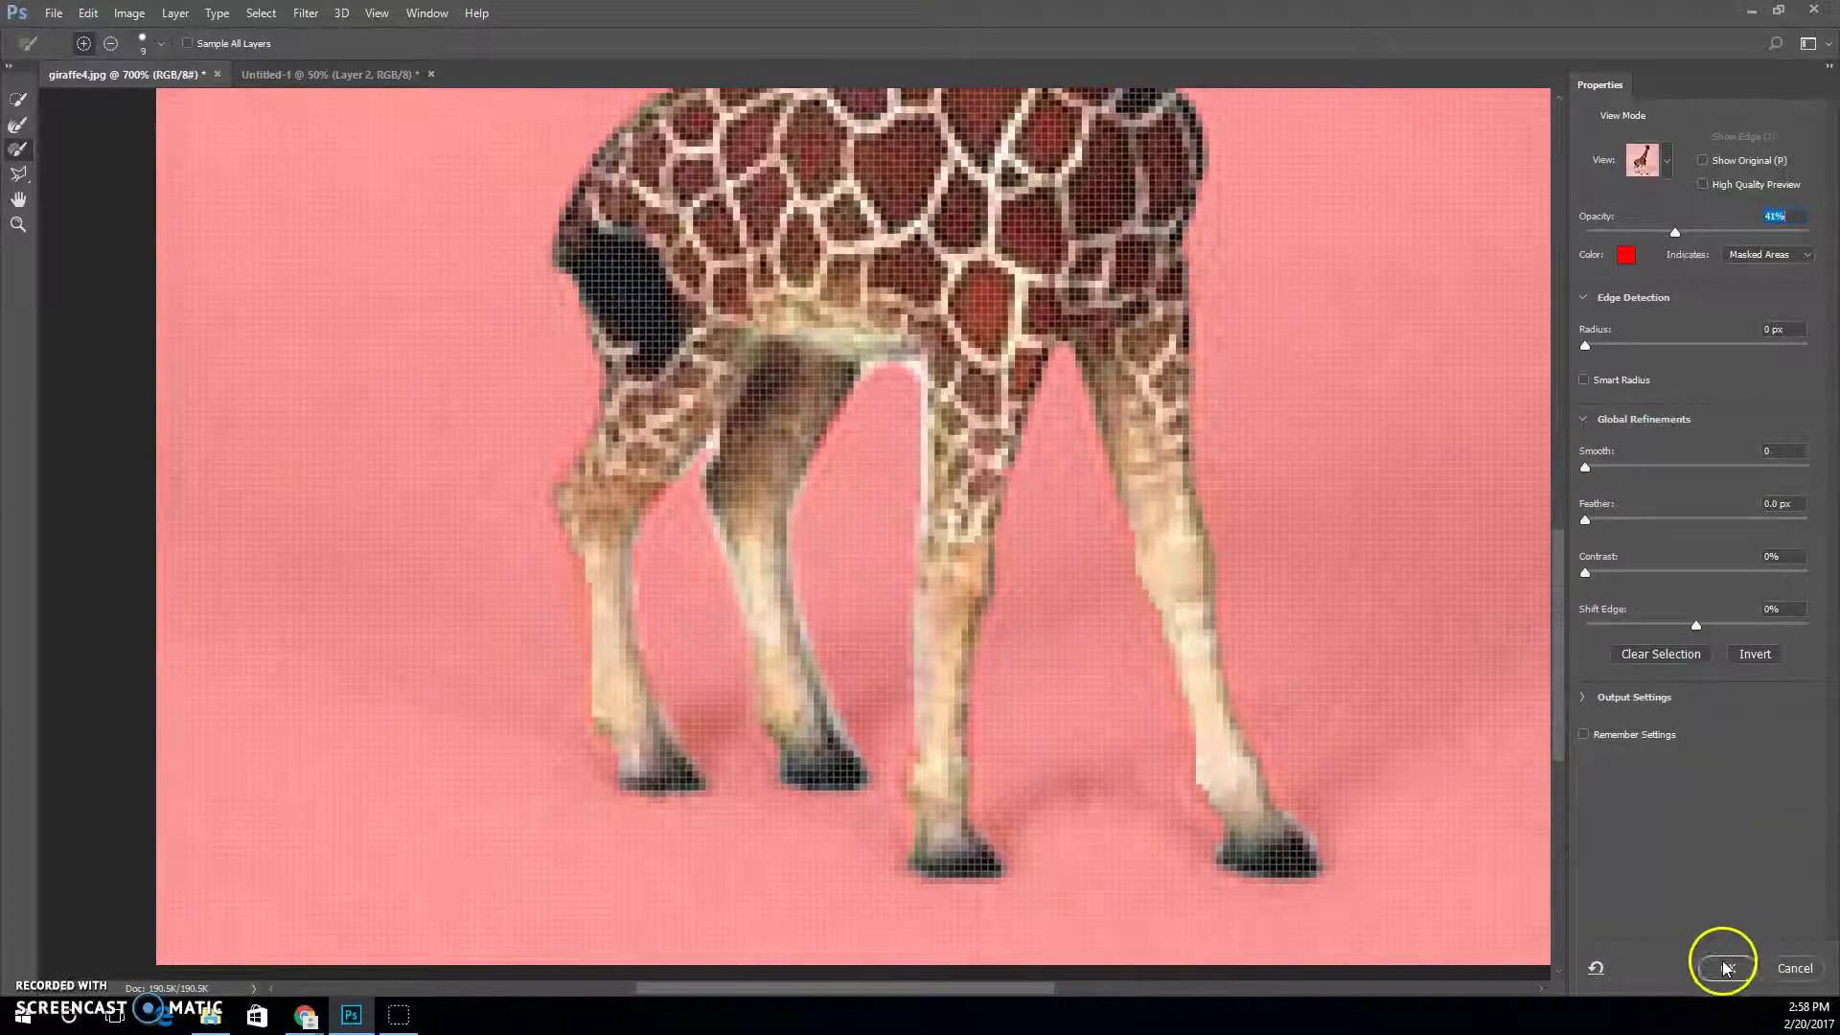
pyautogui.moveTo(1572, 648); pyautogui.dragTo(1572, 484)
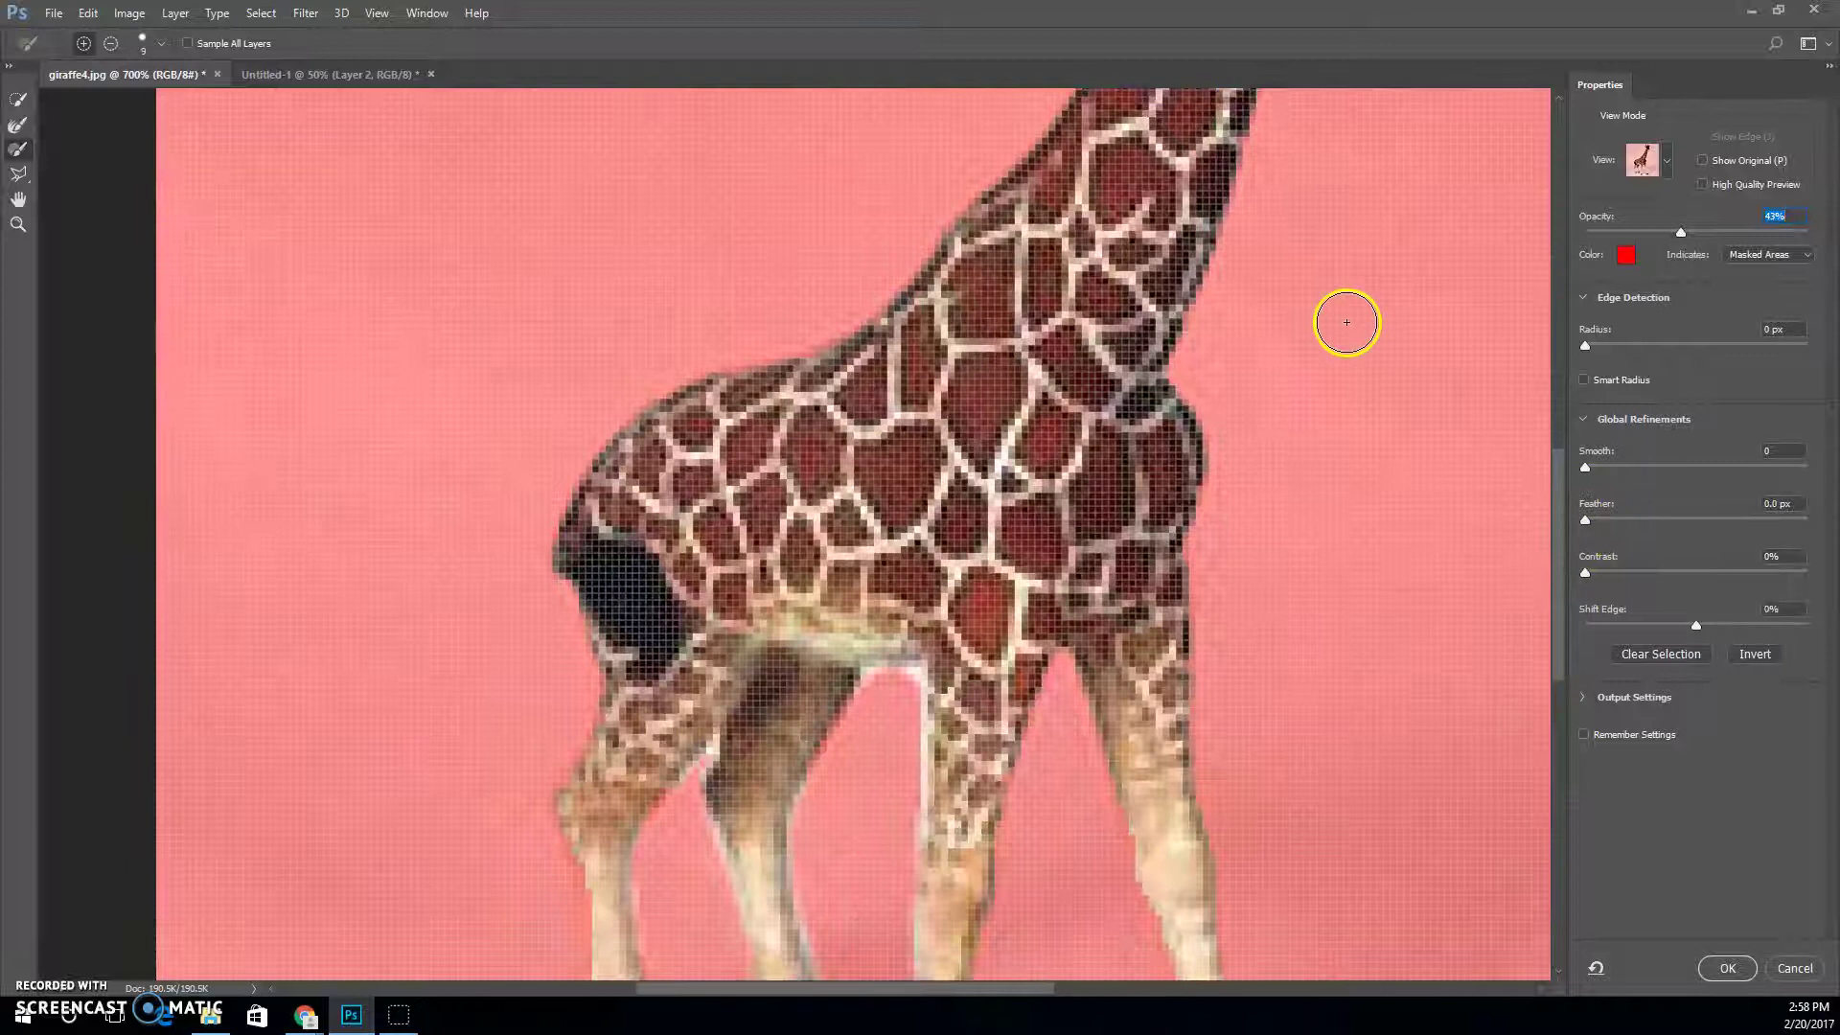
pyautogui.hotkey('ctrl', '-')
pyautogui.hotkey('ctrl', '-')
pyautogui.hotkey('ctrl', '-')
# - Check the cutout at 100% overlay opacity, reduce the overlay to 63%, and apply the Select and Mask refinement
pyautogui.moveTo(1683, 234); pyautogui.dragTo(1834, 245)
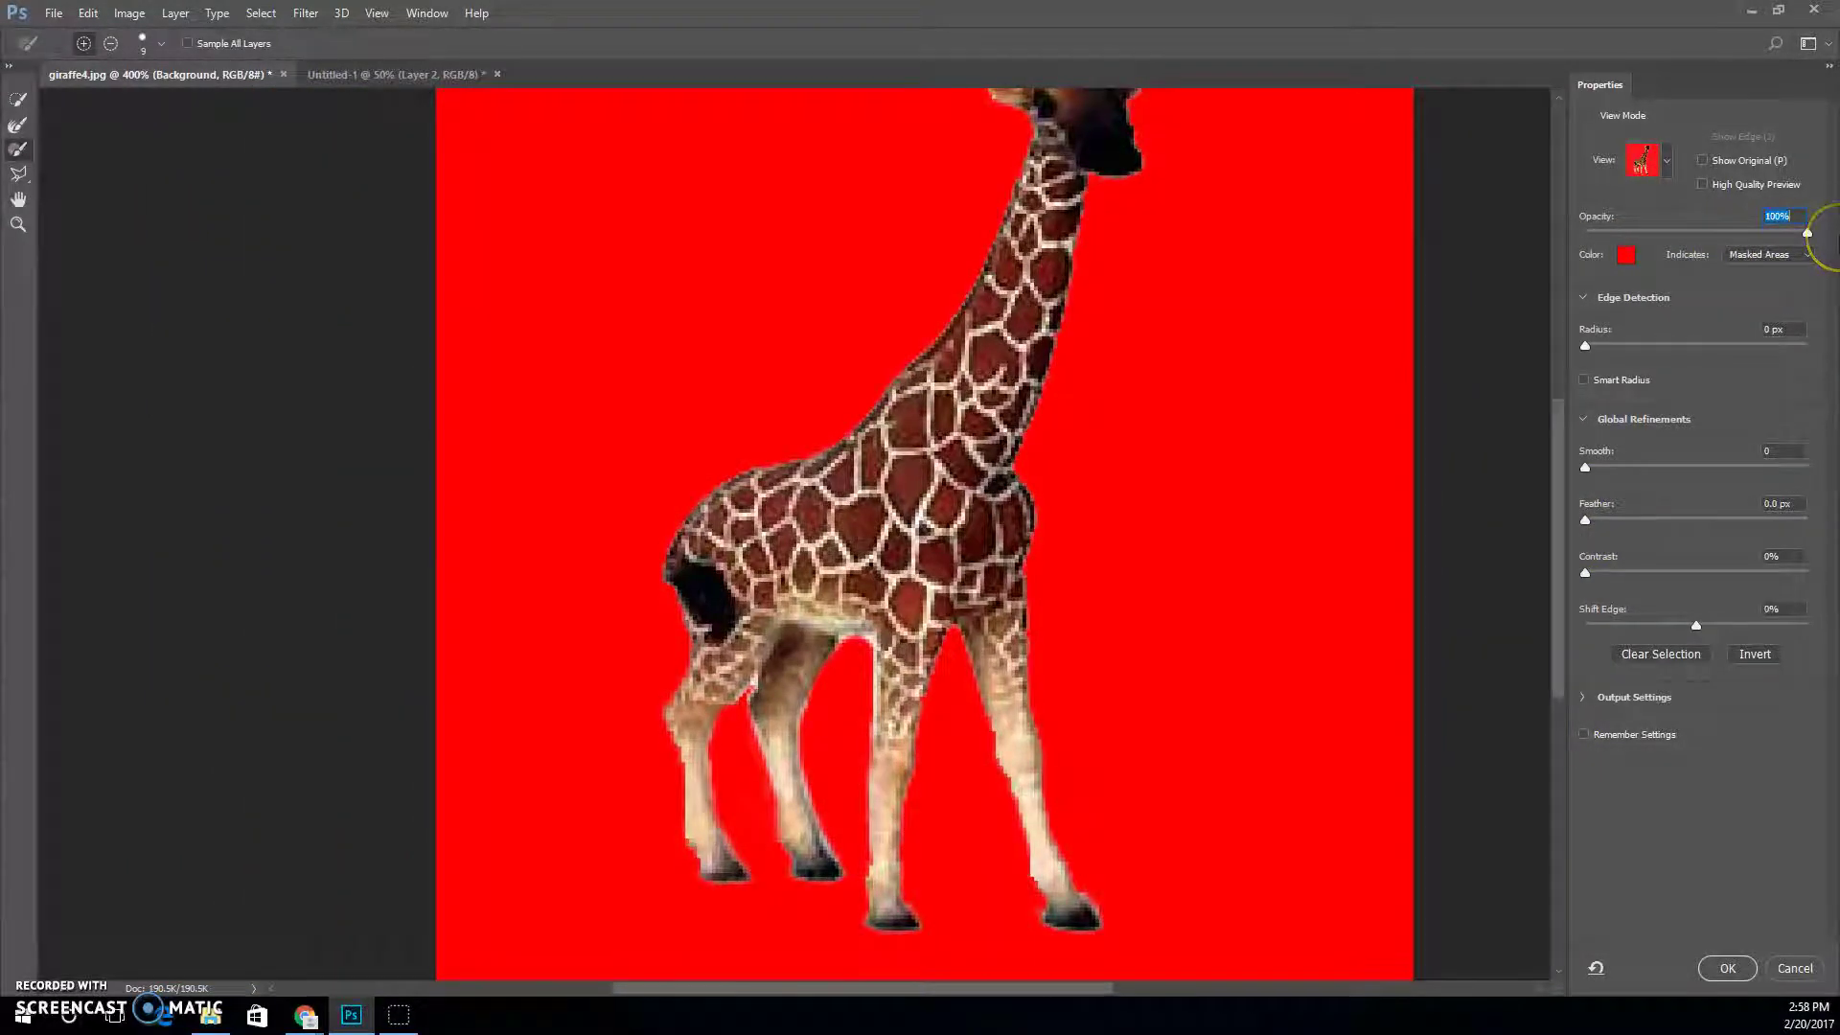
pyautogui.moveTo(1822, 247); pyautogui.dragTo(1725, 247)
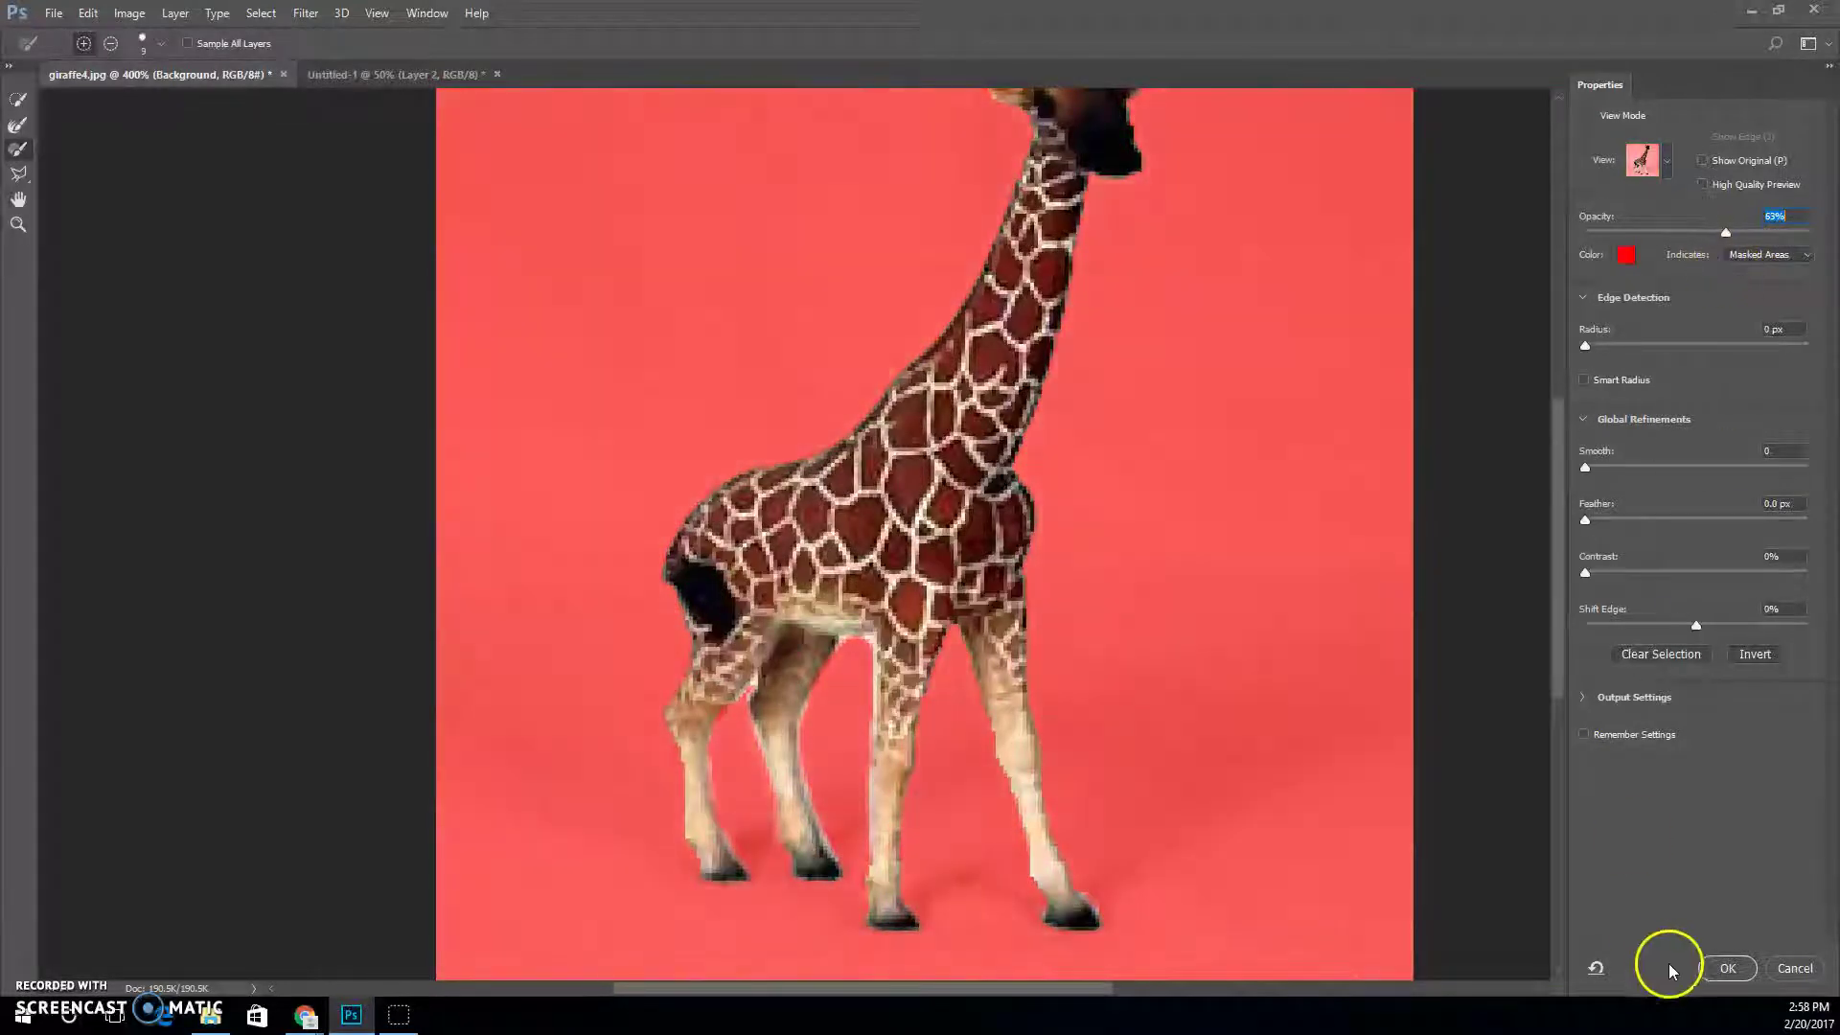
pyautogui.click(1724, 968)
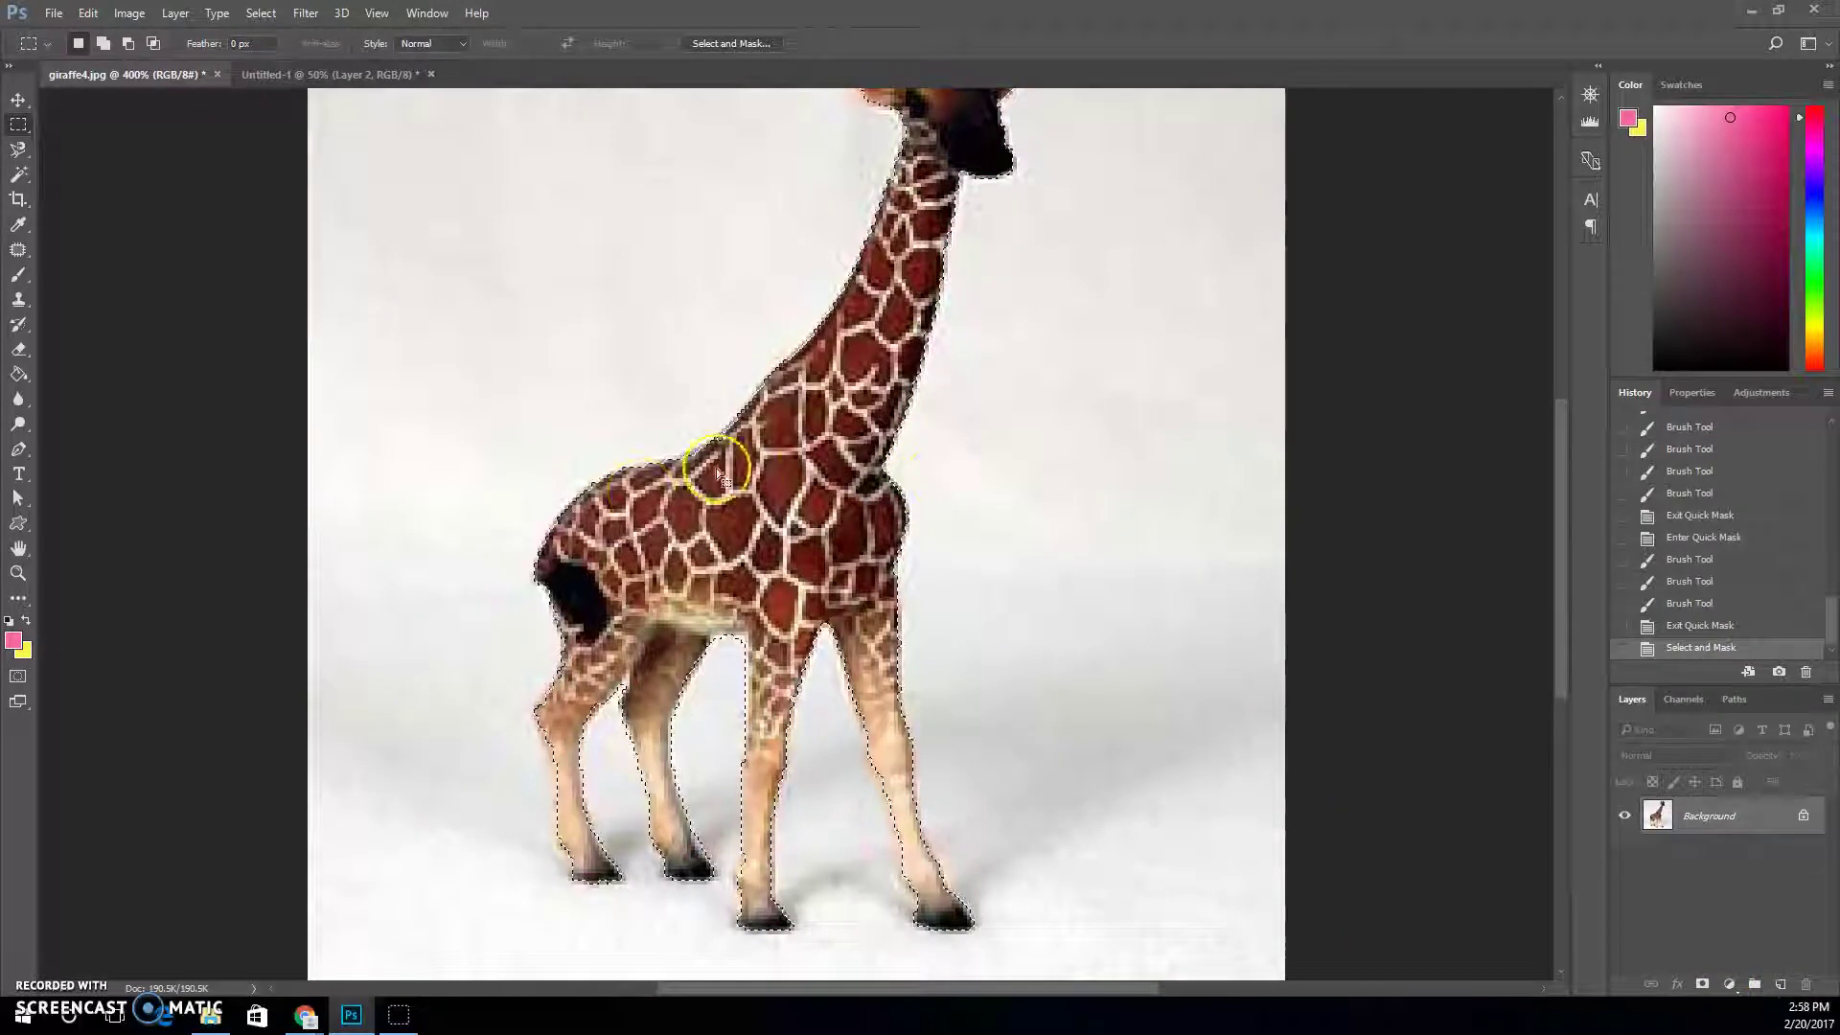
pyautogui.hotkey('ctrl', '-')
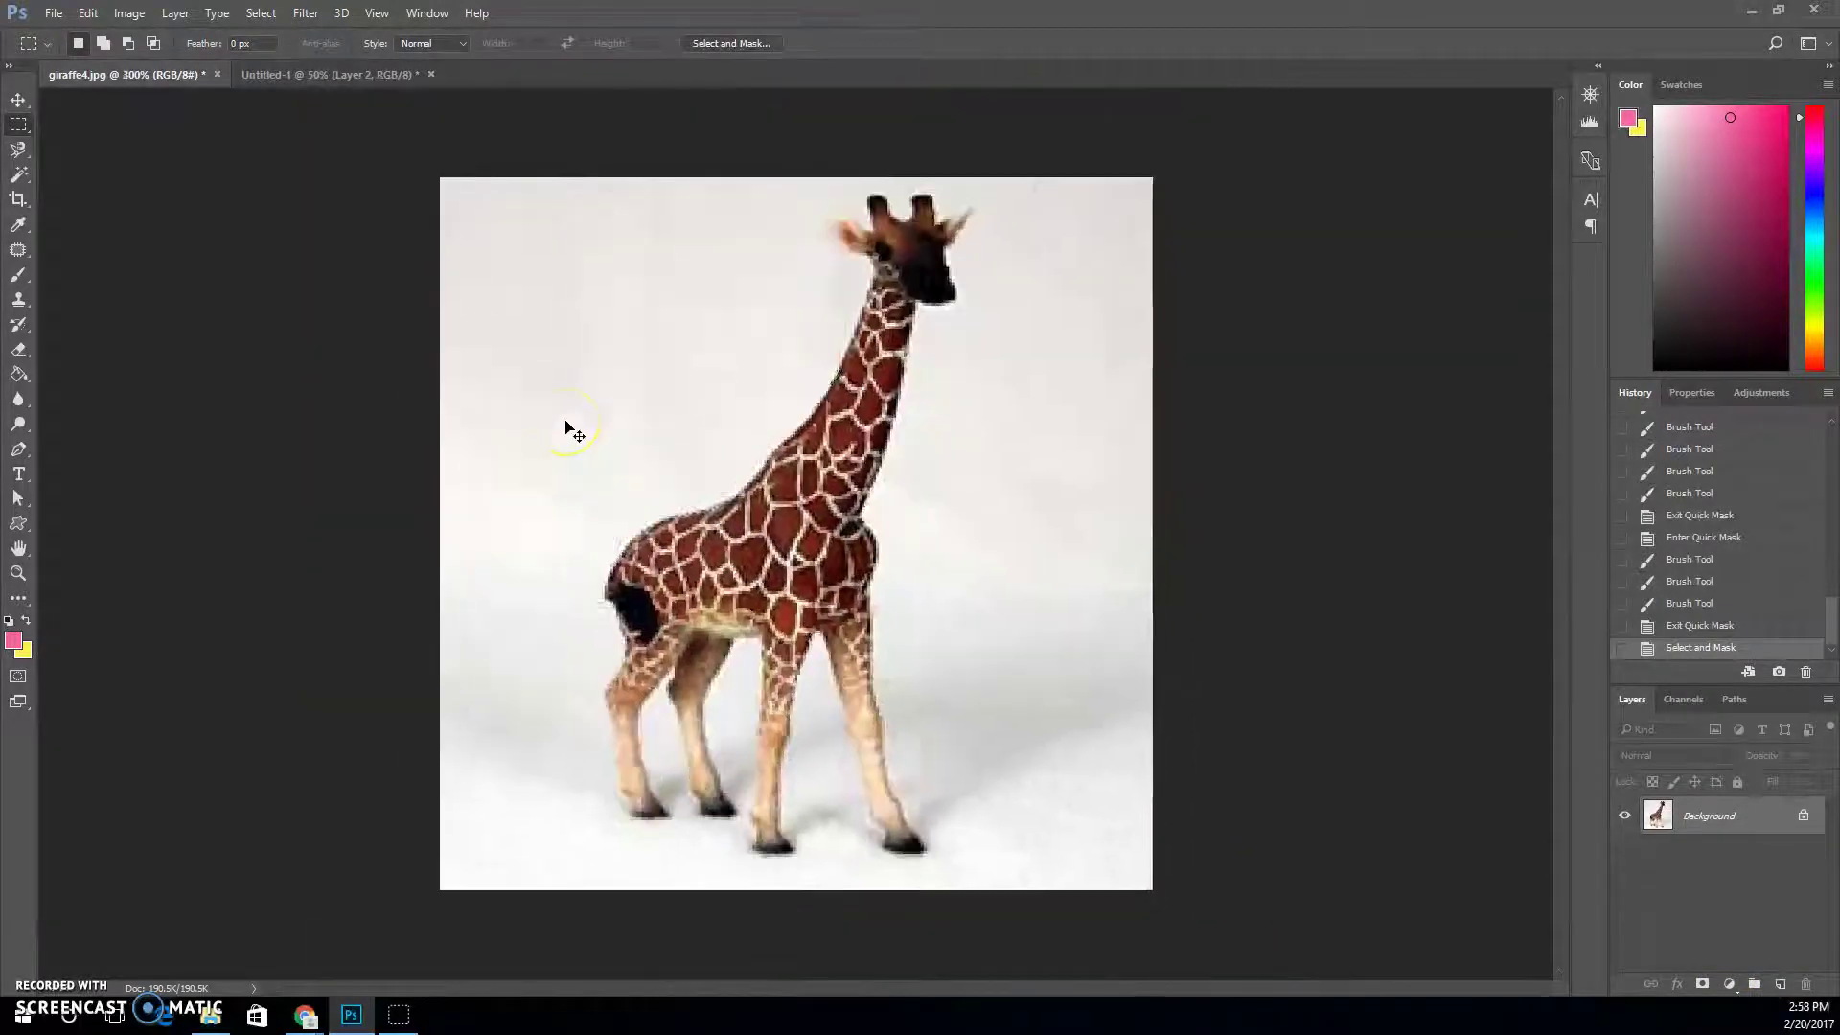
pyautogui.hotkey('ctrl', '-')
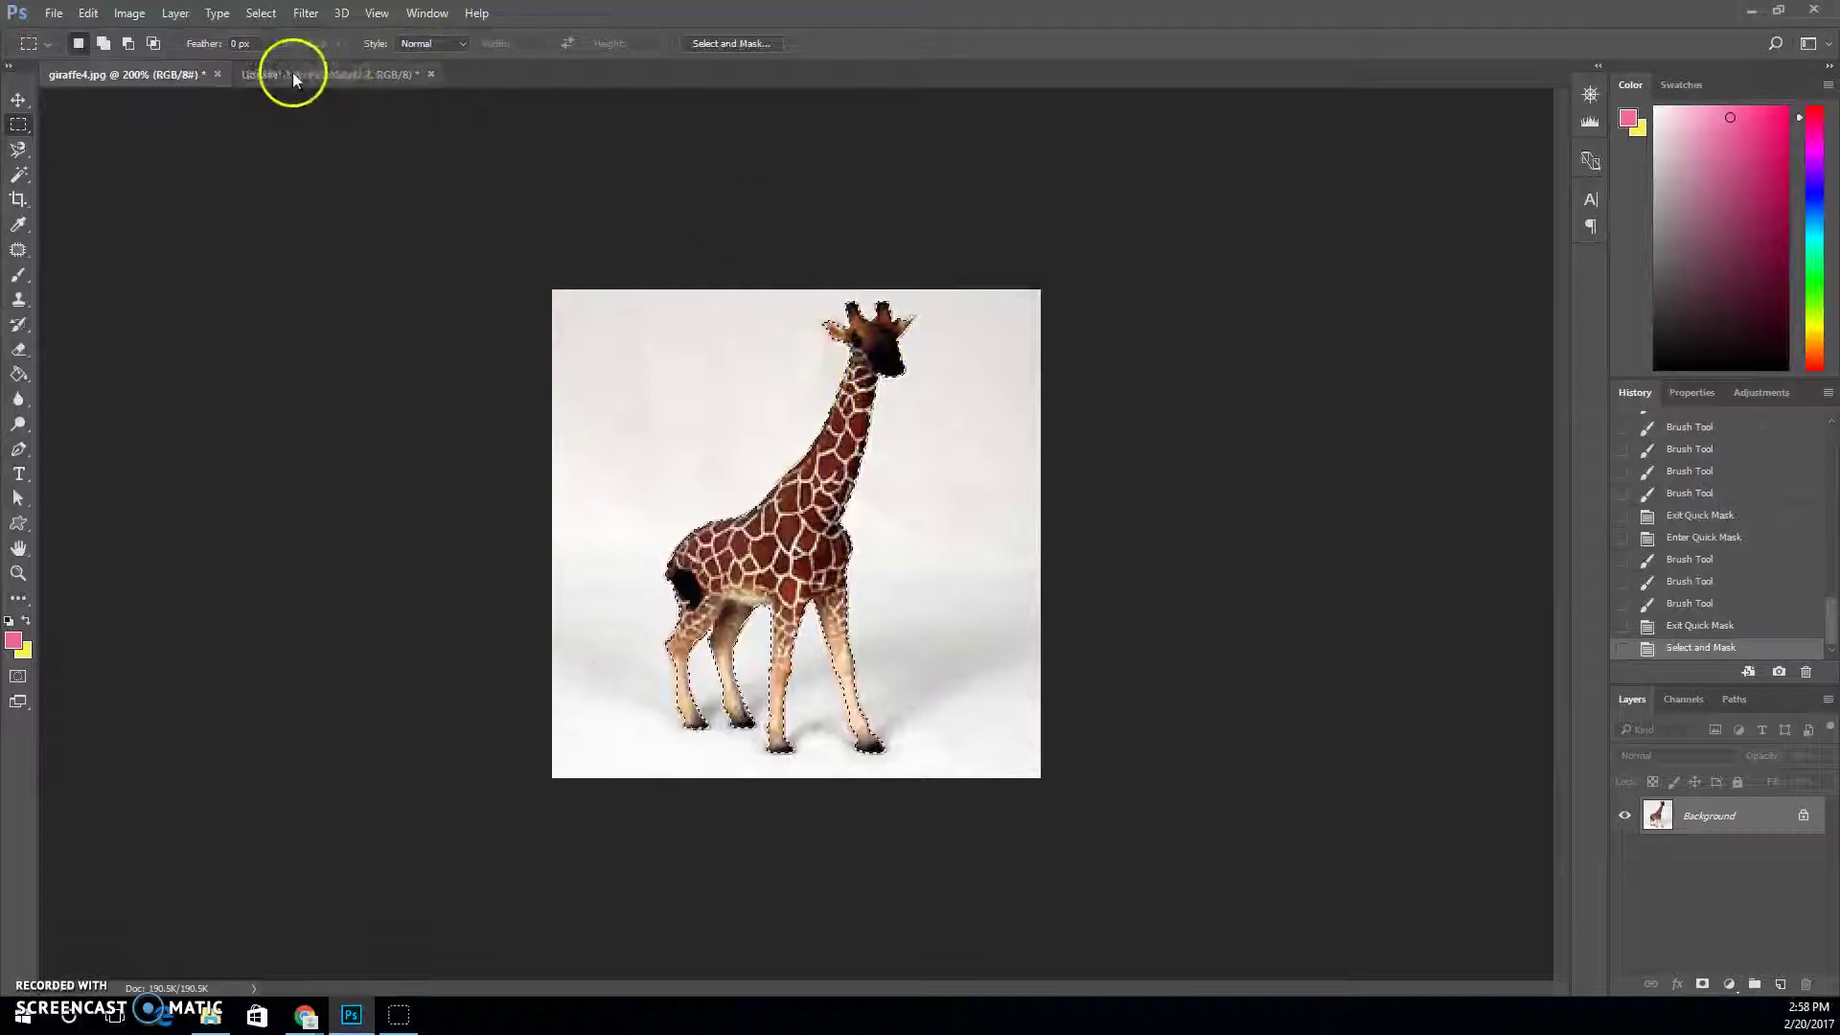
# - Float the giraffe4.jpg window and move the cut-out giraffe onto the patterned document, just beside the plush giraffe
pyautogui.moveTo(153, 72); pyautogui.dragTo(853, 168)
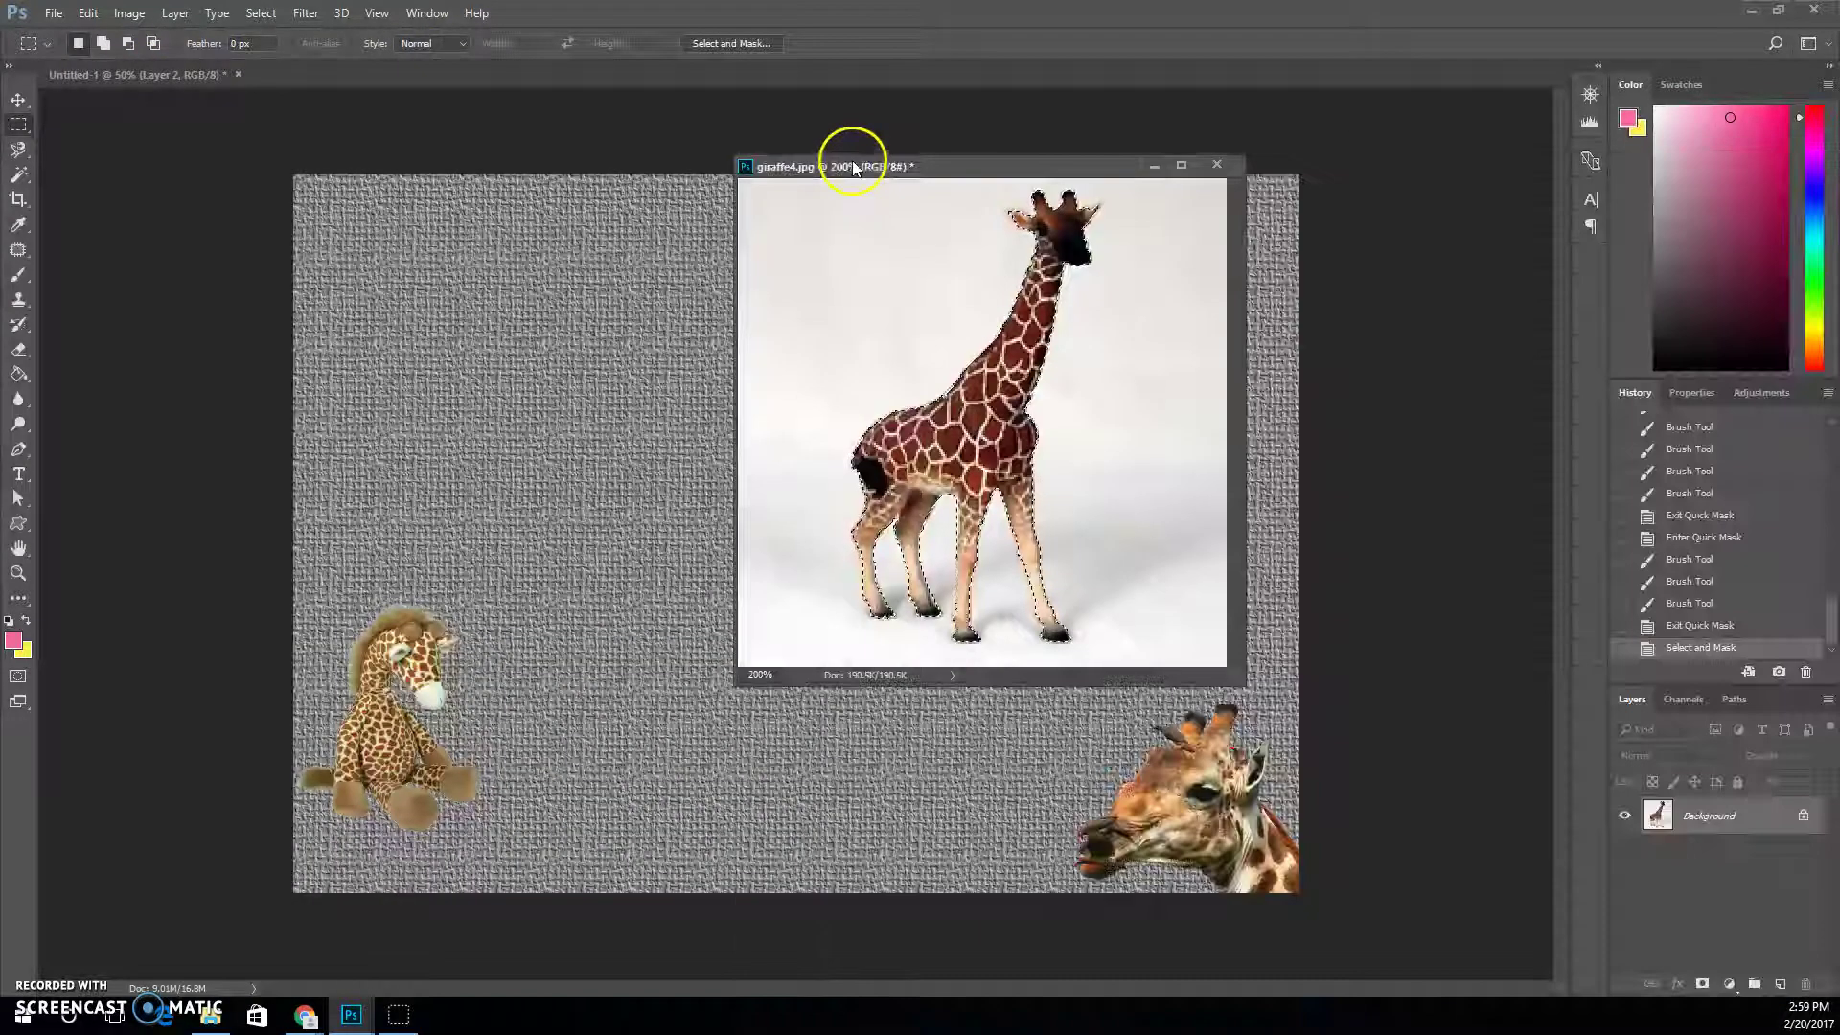
pyautogui.click(18, 99)
pyautogui.moveTo(978, 449); pyautogui.dragTo(517, 839)
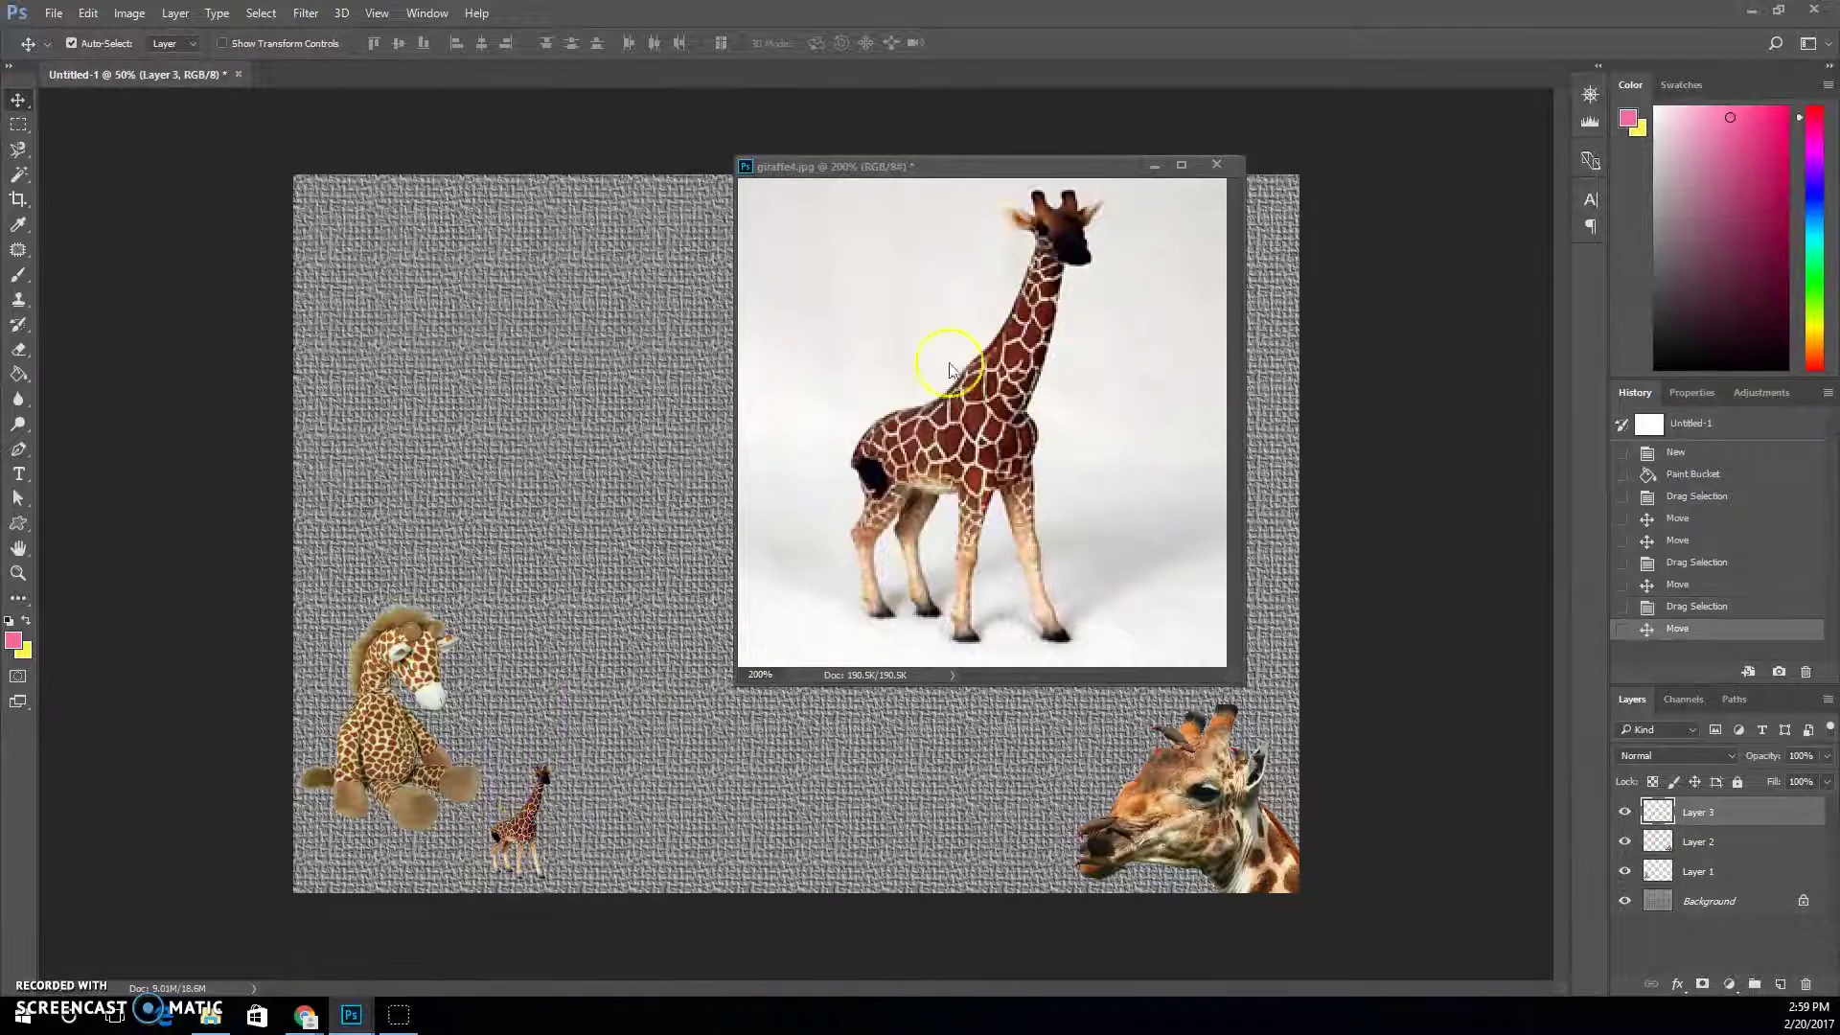
pyautogui.moveTo(1083, 165); pyautogui.dragTo(1149, 140)
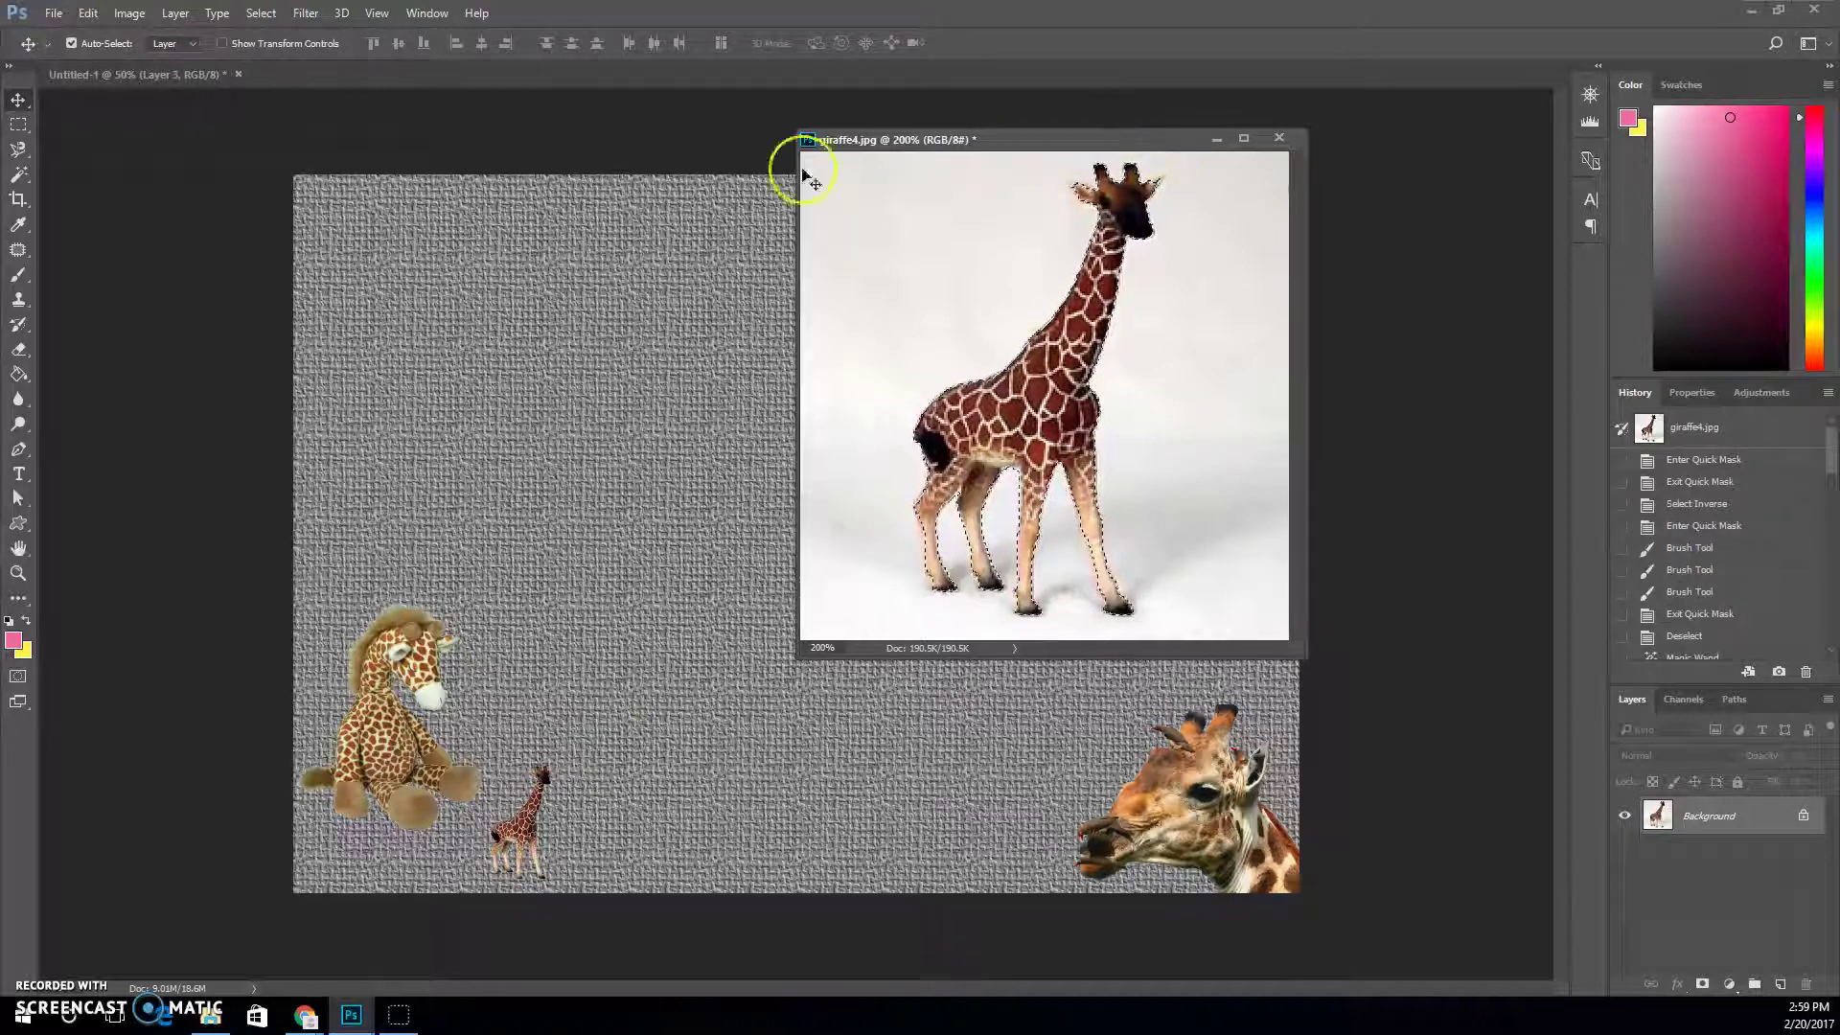
# - Review the Magic Wand's add-to-selection mode and the selection commands available for the standing giraffe
pyautogui.click(20, 179)
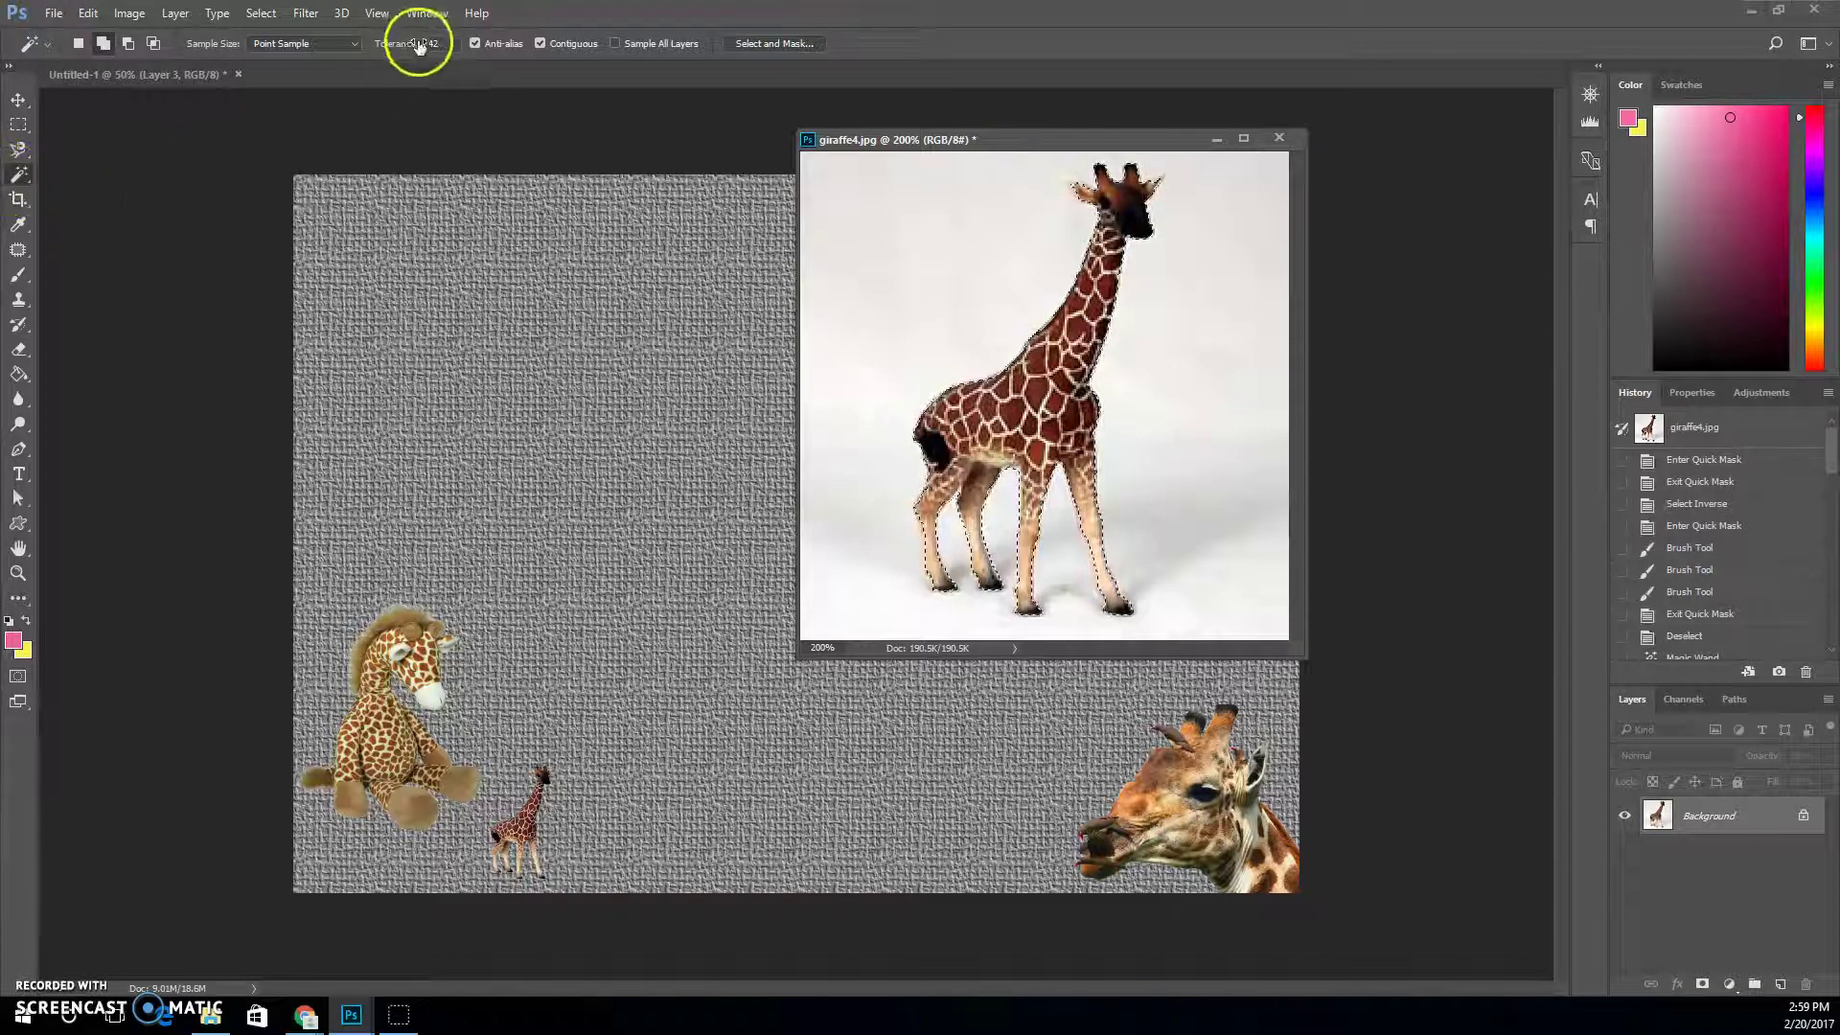
pyautogui.click(103, 43)
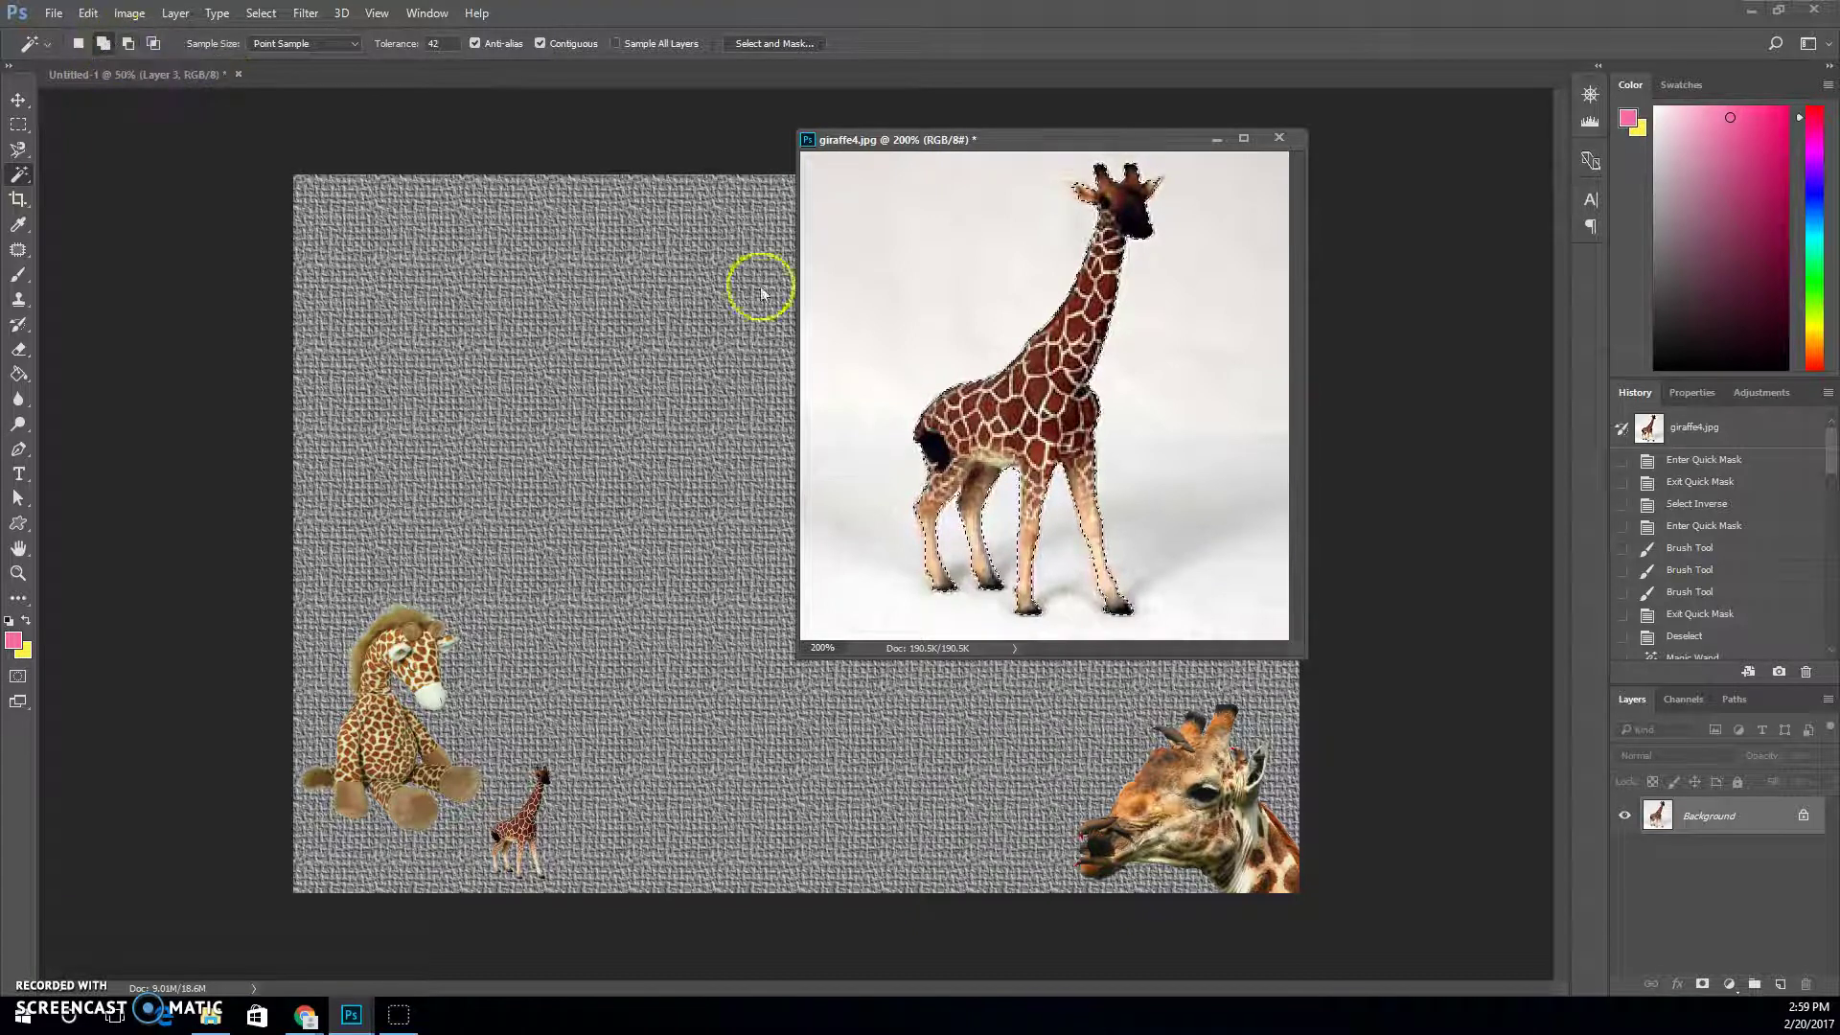
pyautogui.rightClick(1019, 449)
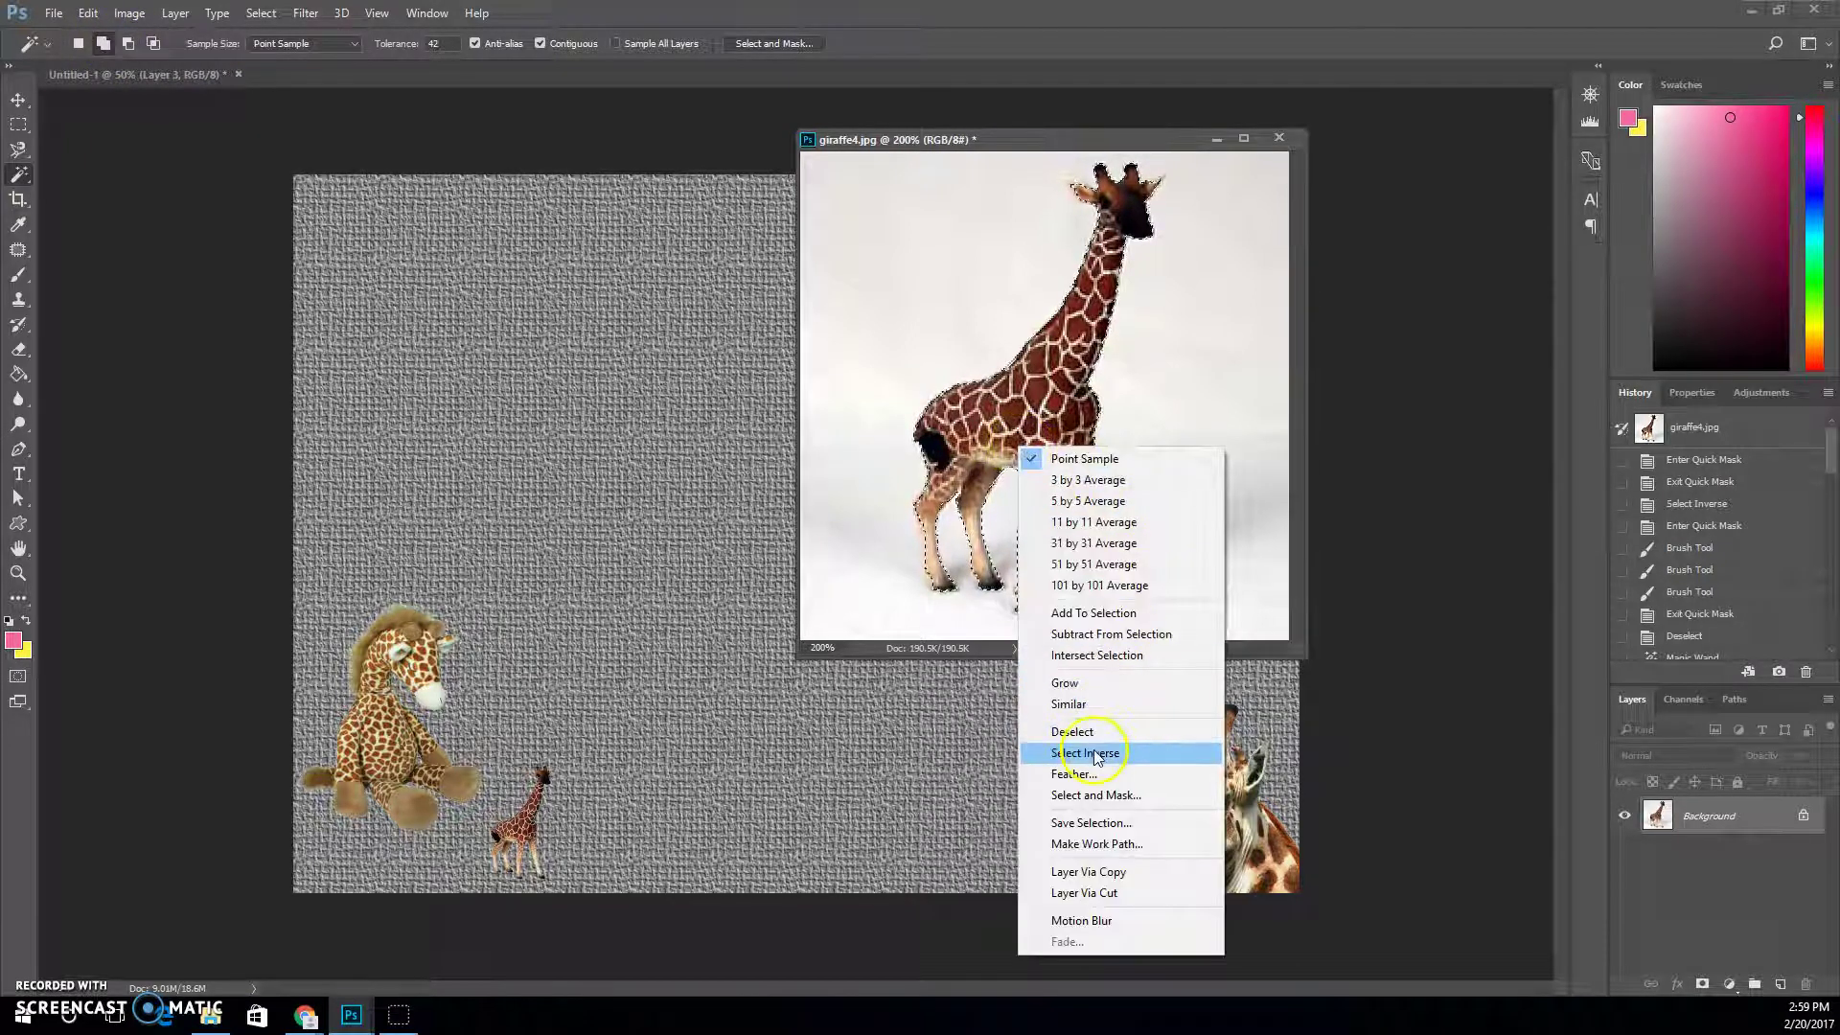
pyautogui.click(954, 143)
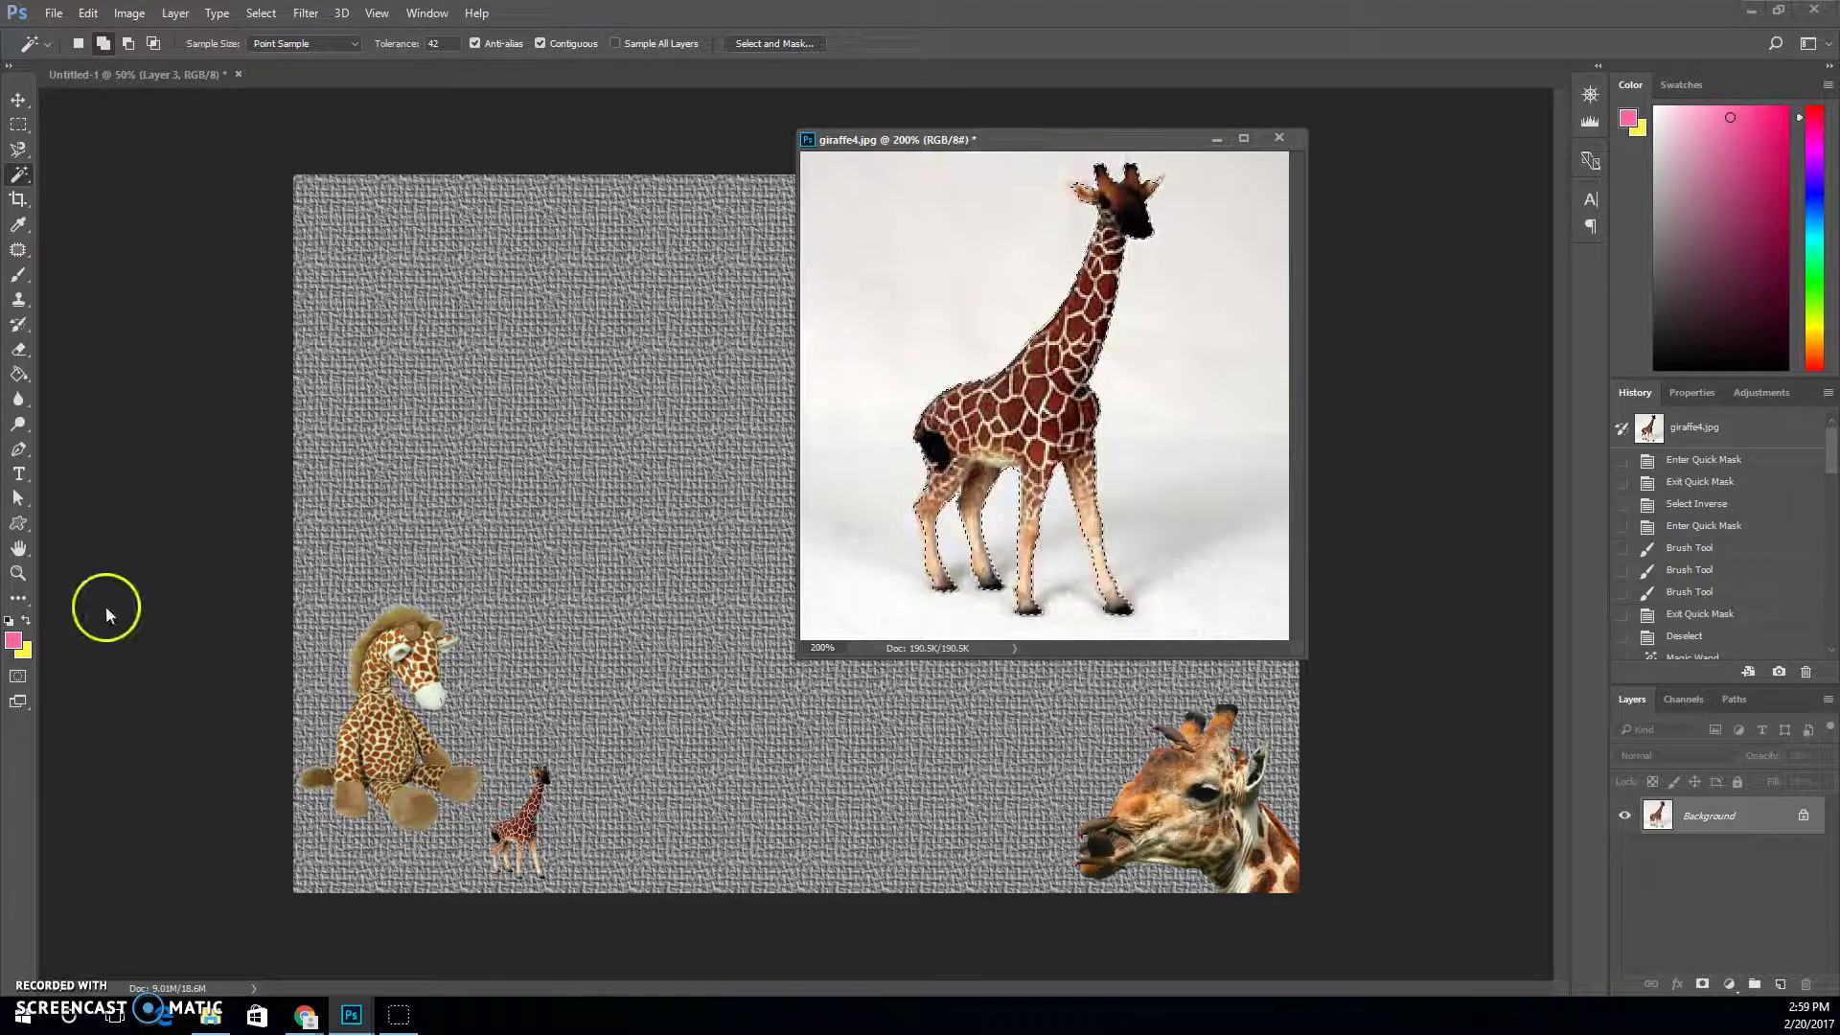
# - Brush over the masked area above the giraffe's back in Quick Mask, swap the painting colours, and return to the normal selection
pyautogui.moveTo(937, 144); pyautogui.dragTo(367, 175)
pyautogui.click(17, 676)
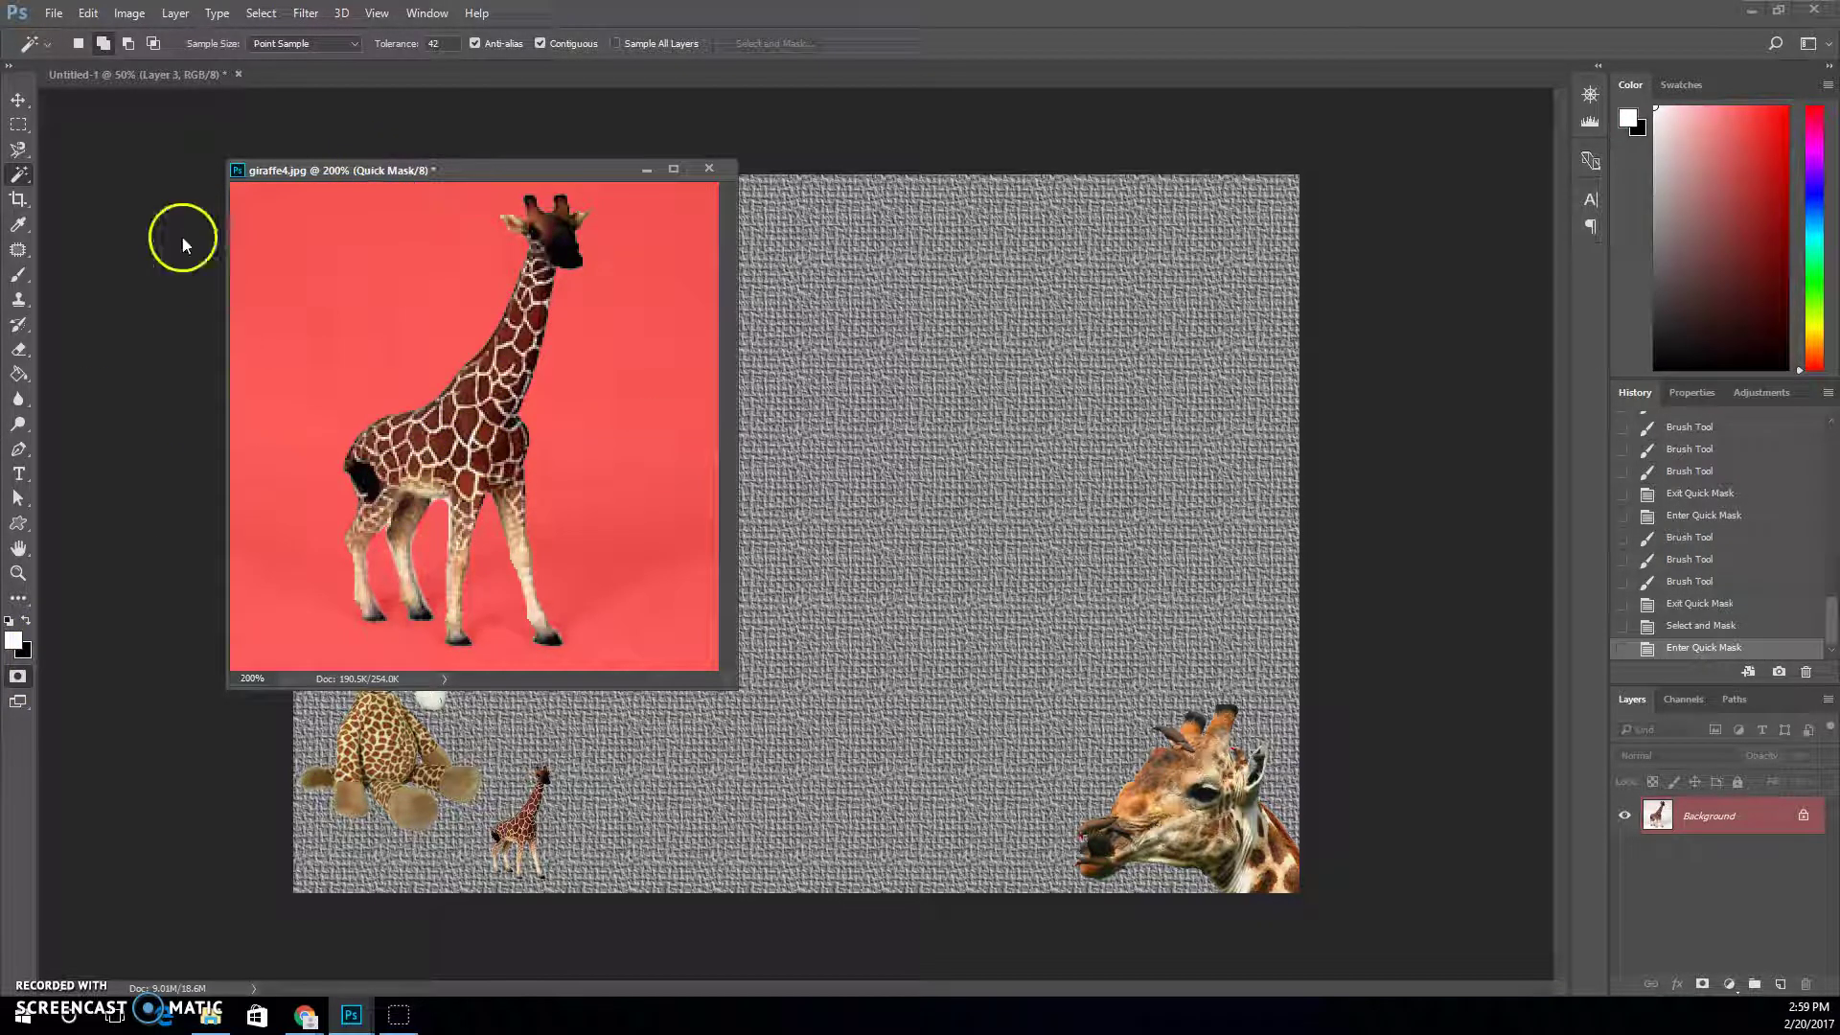
pyautogui.click(21, 278)
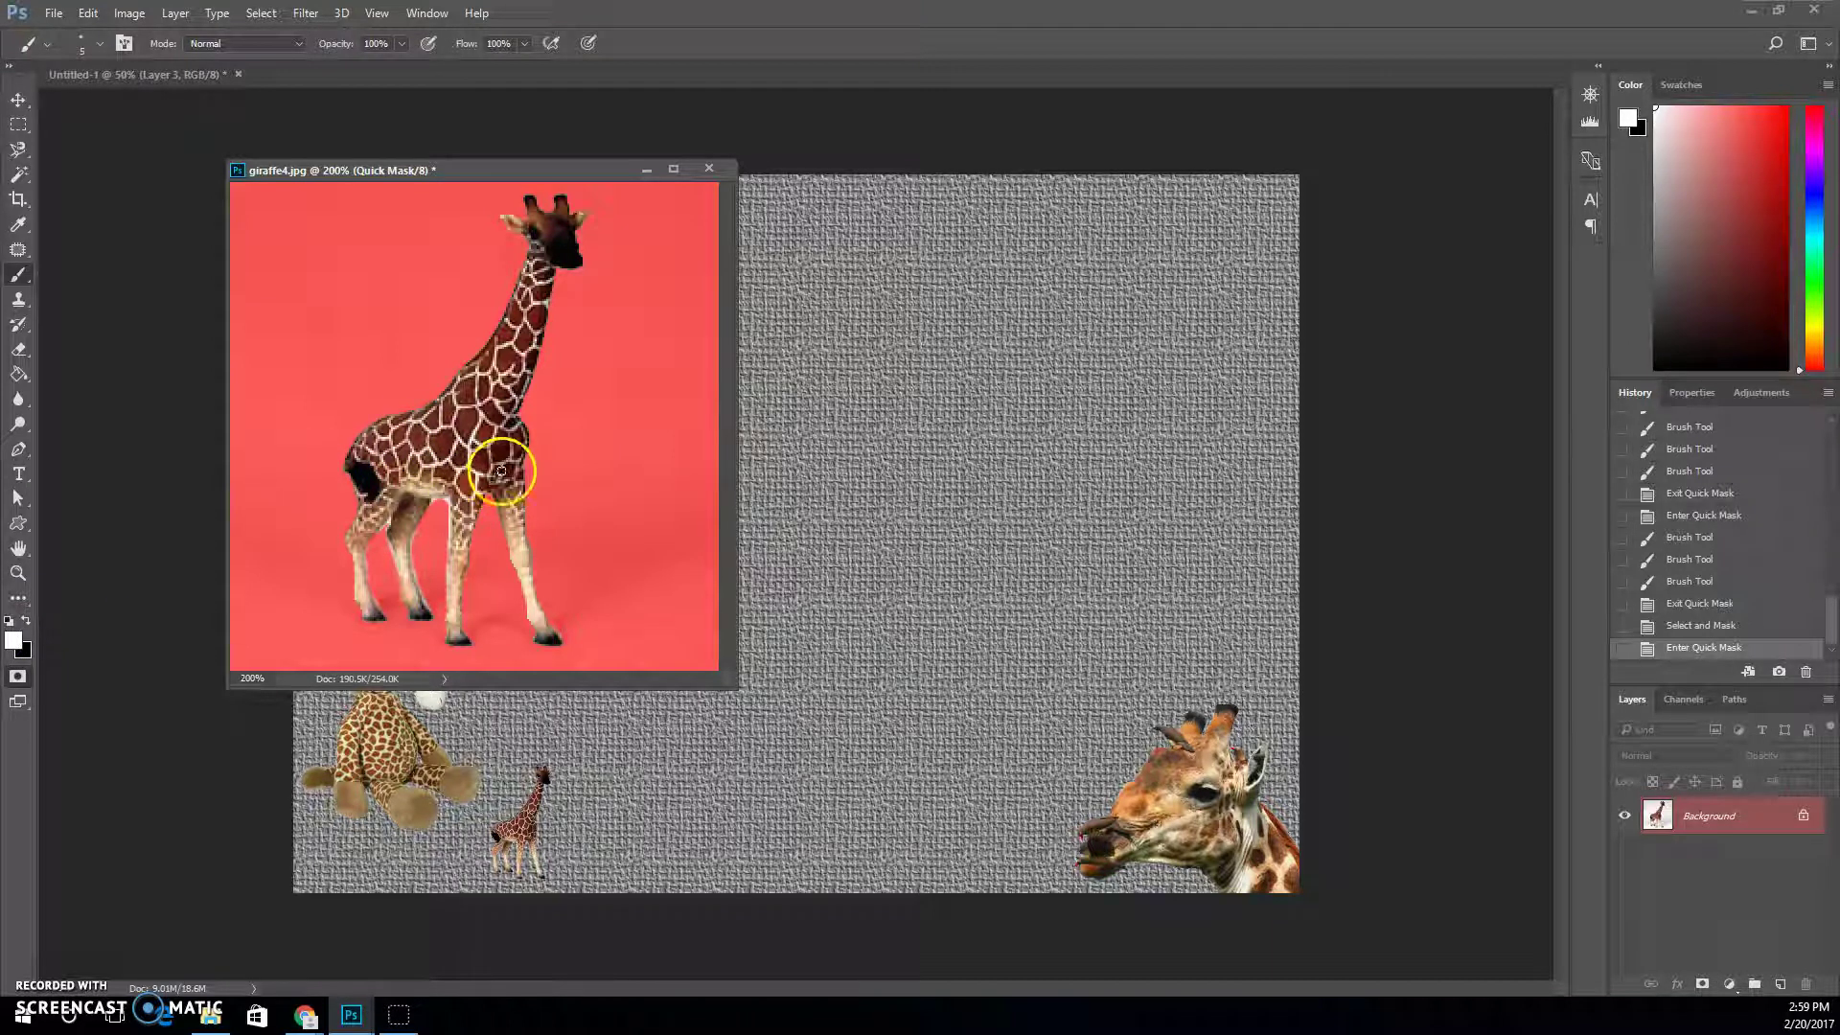
pyautogui.moveTo(364, 343)
pyautogui.mouseDown()
pyautogui.moveTo(328, 390)
pyautogui.moveTo(349, 387)
pyautogui.mouseUp()
pyautogui.click(26, 620)
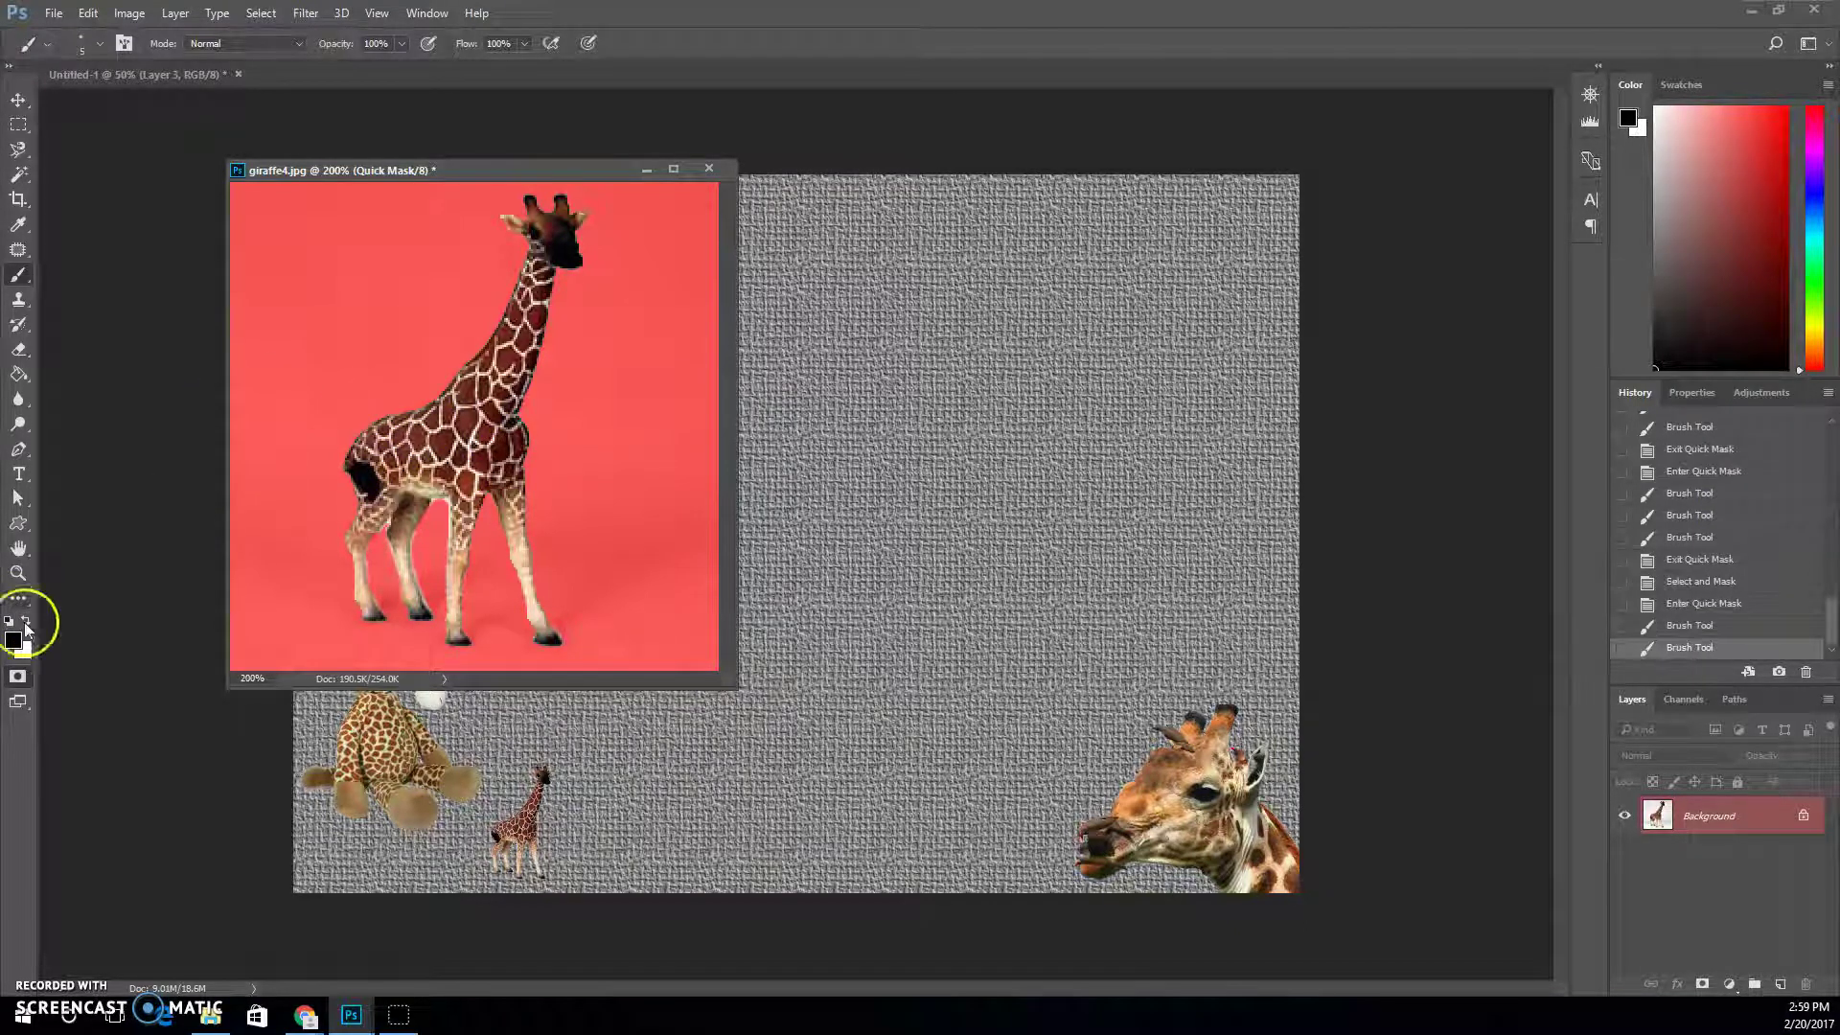
pyautogui.click(18, 676)
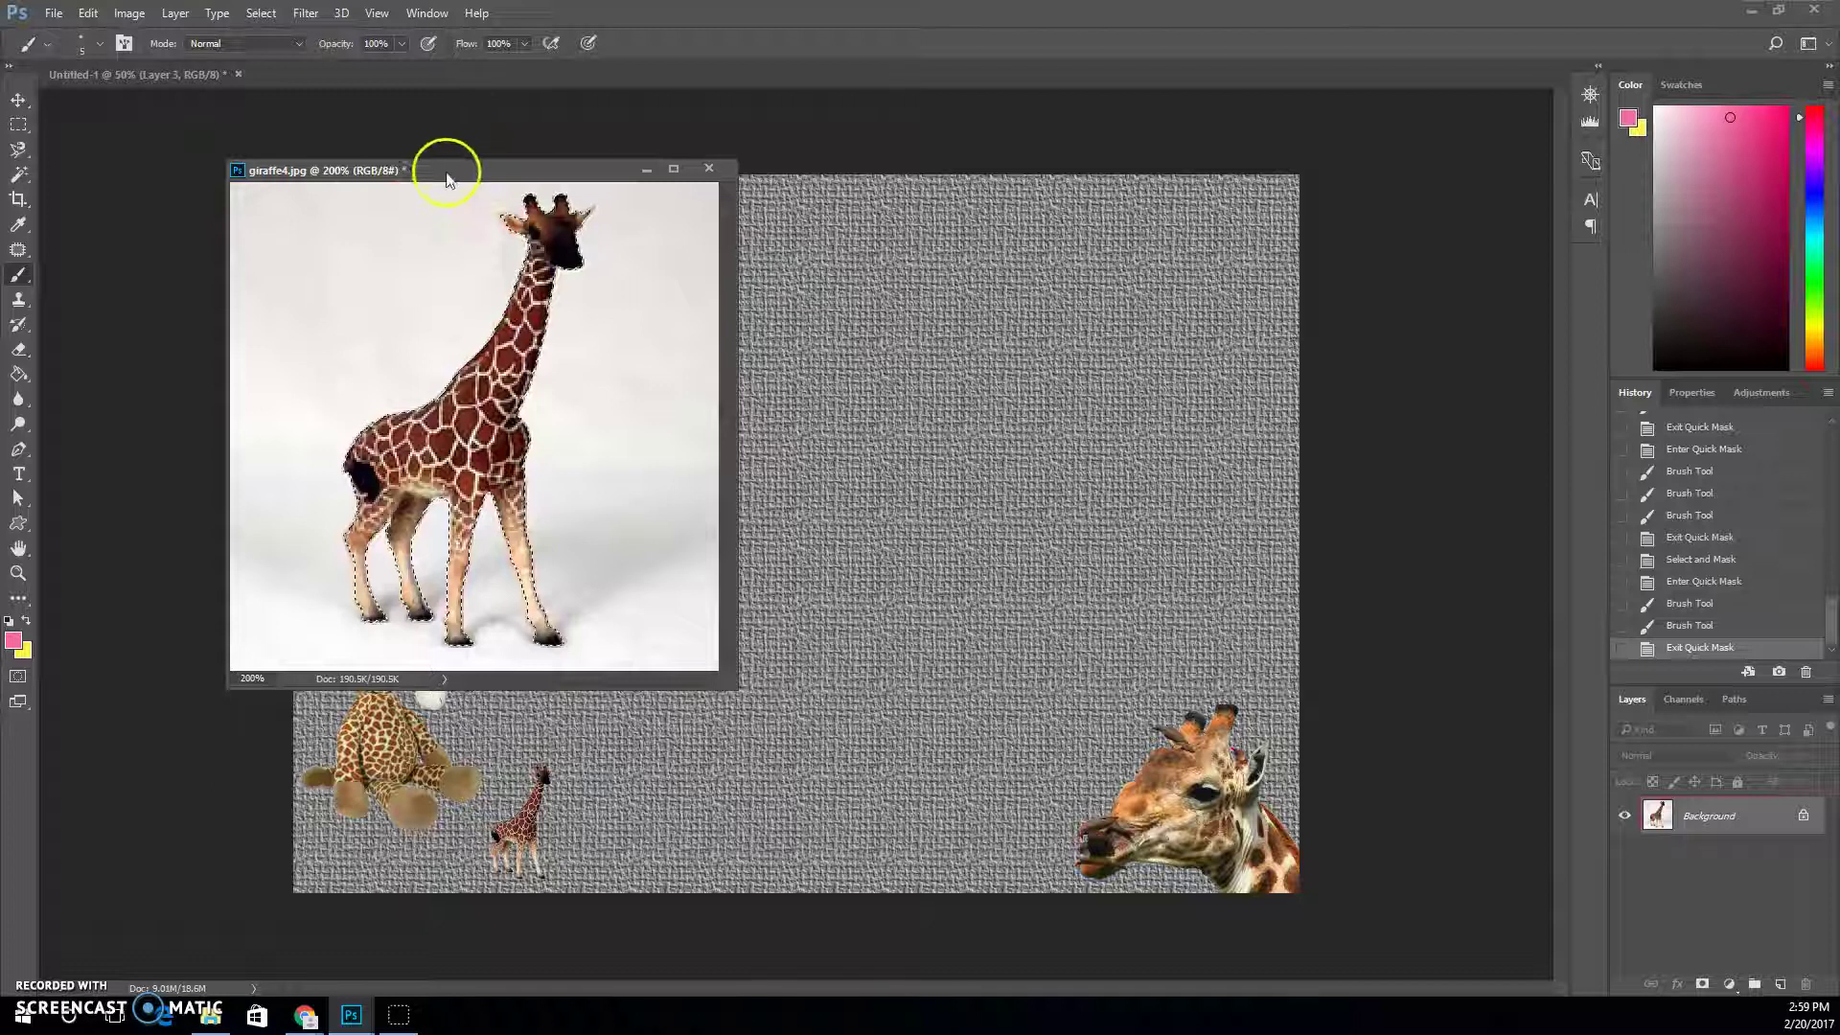
# - Open the giraffe selection in Select and Mask, set the red overlay's opacity to 67%, and activate the Brush tool
pyautogui.moveTo(443, 164); pyautogui.dragTo(496, 143)
pyautogui.click(17, 123)
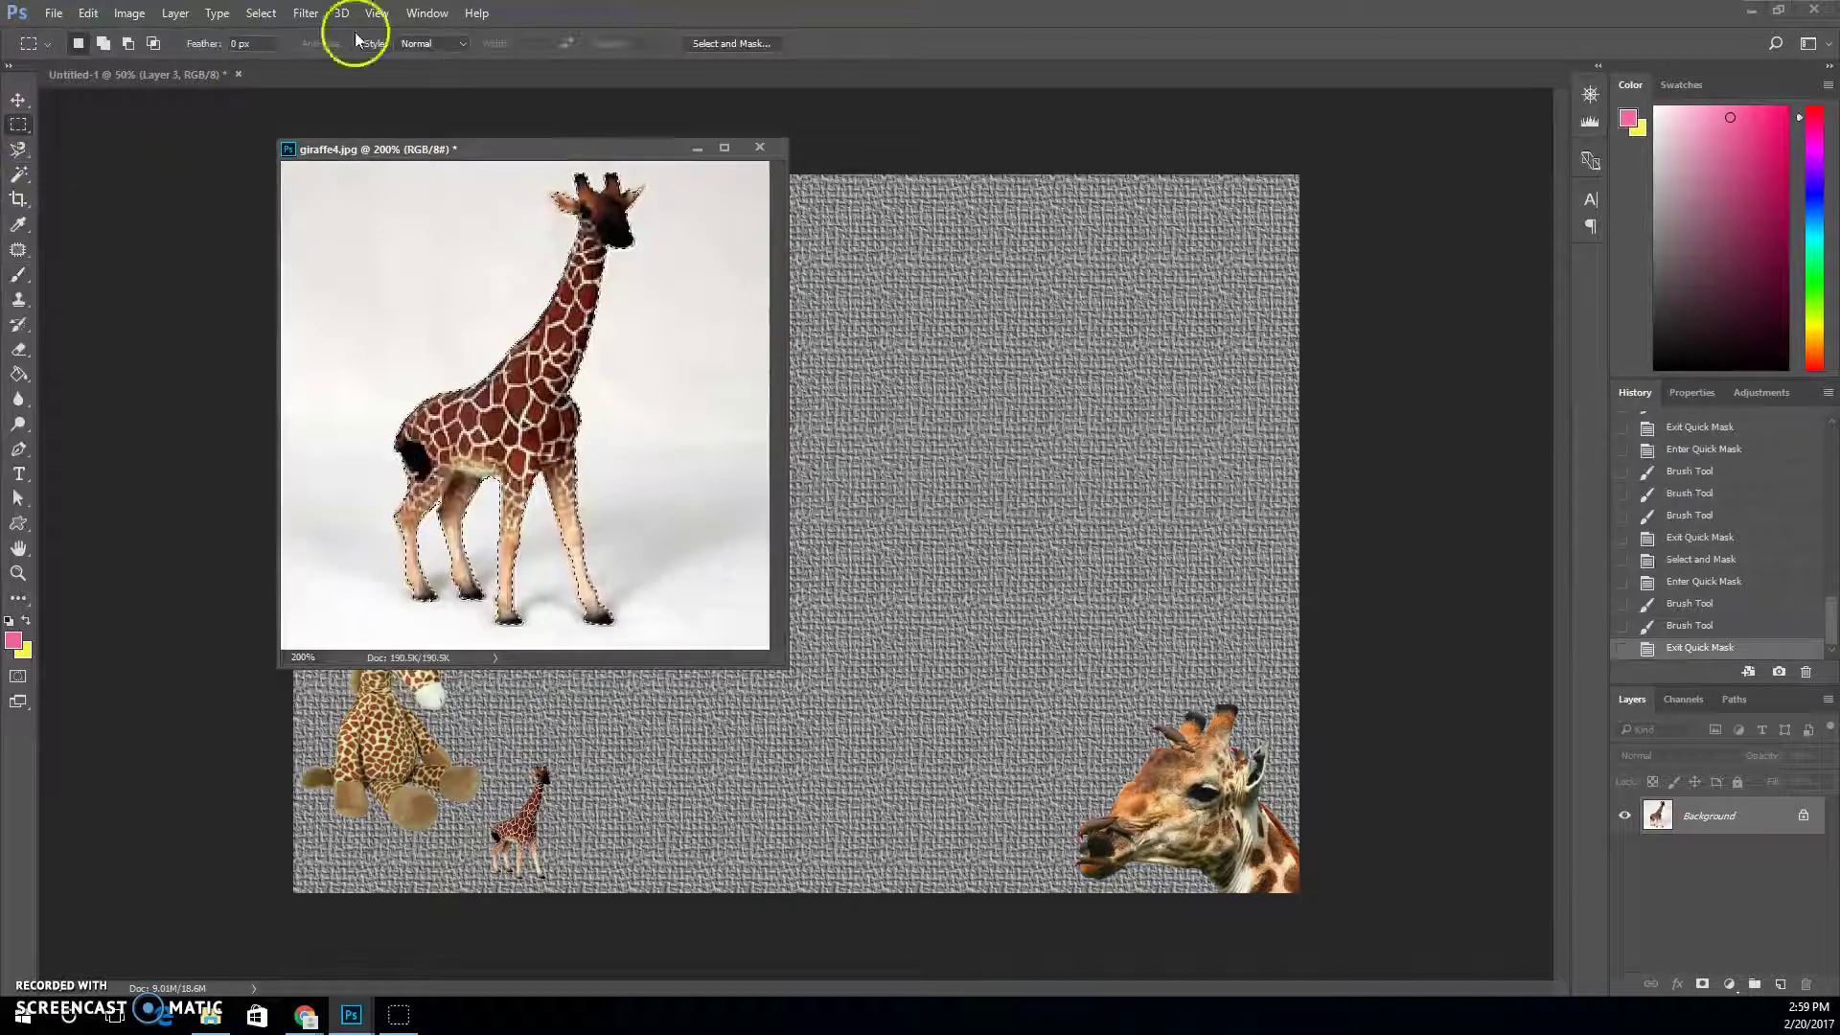
pyautogui.click(727, 44)
pyautogui.click(1664, 166)
pyautogui.click(1664, 164)
pyautogui.click(1664, 163)
pyautogui.click(1665, 164)
pyautogui.click(1664, 164)
pyautogui.click(1664, 164)
pyautogui.moveTo(1729, 236); pyautogui.dragTo(1737, 235)
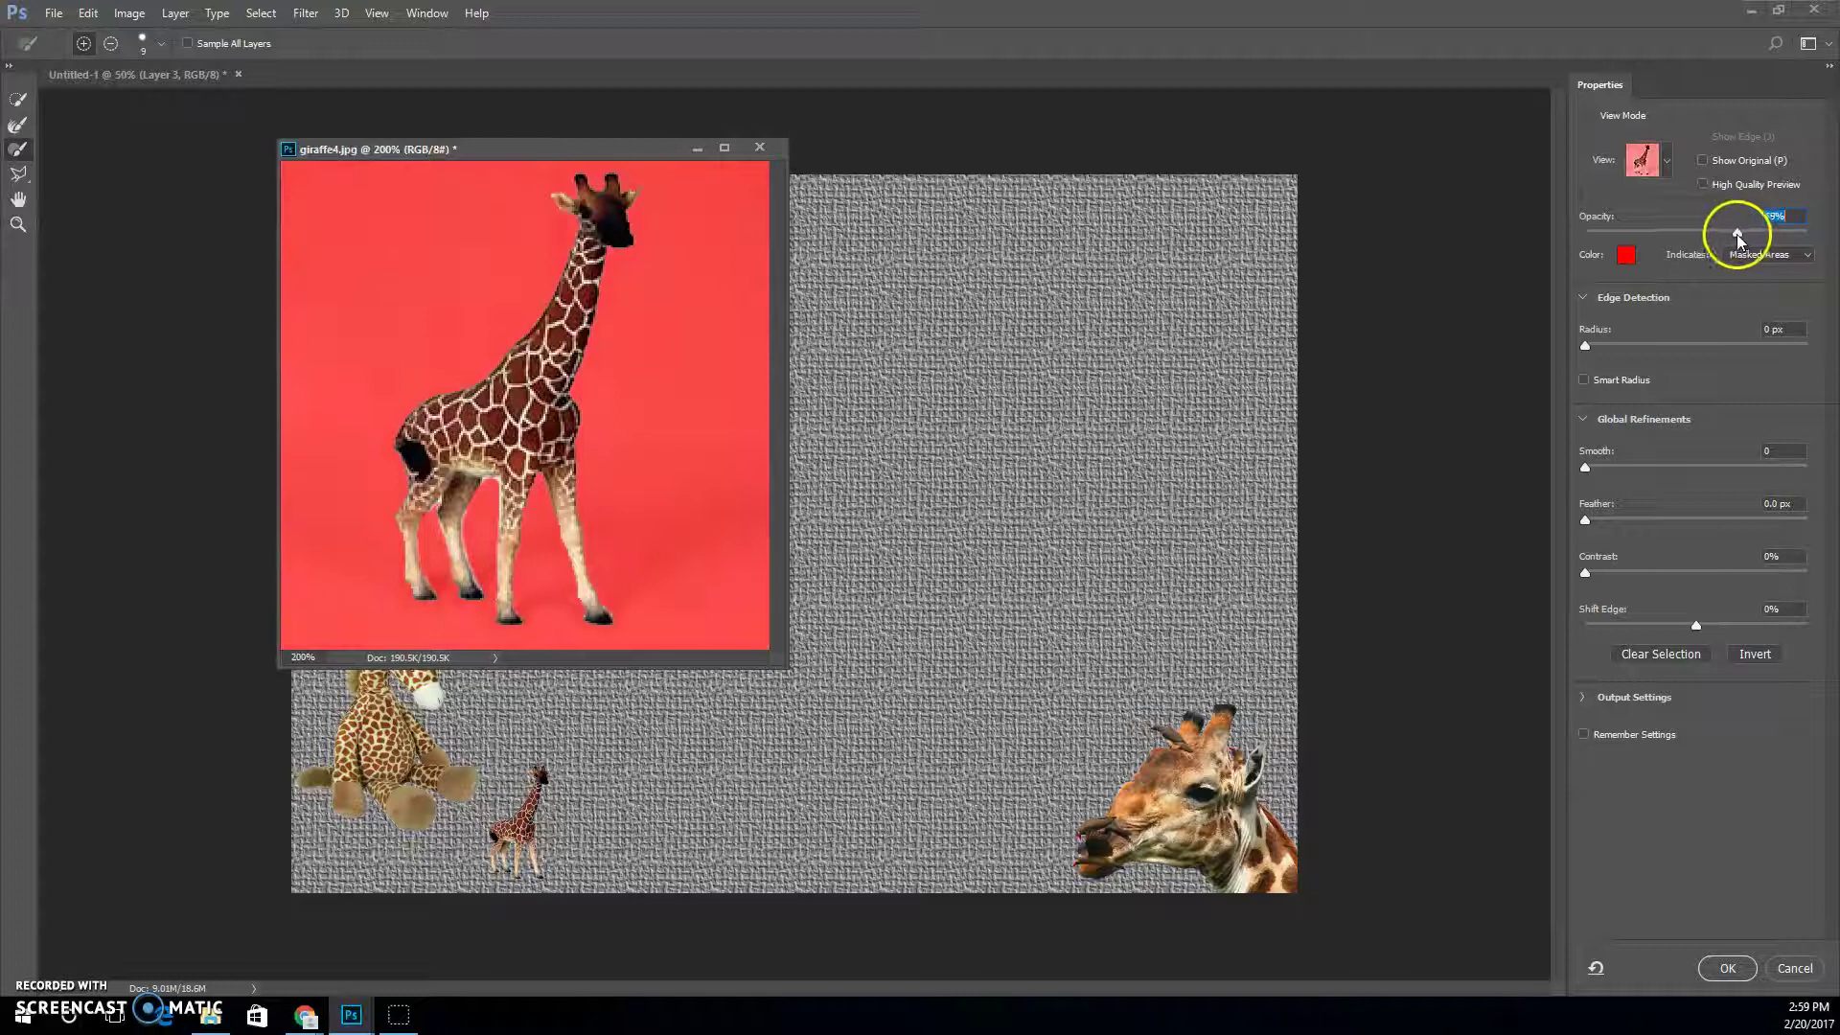
pyautogui.click(18, 153)
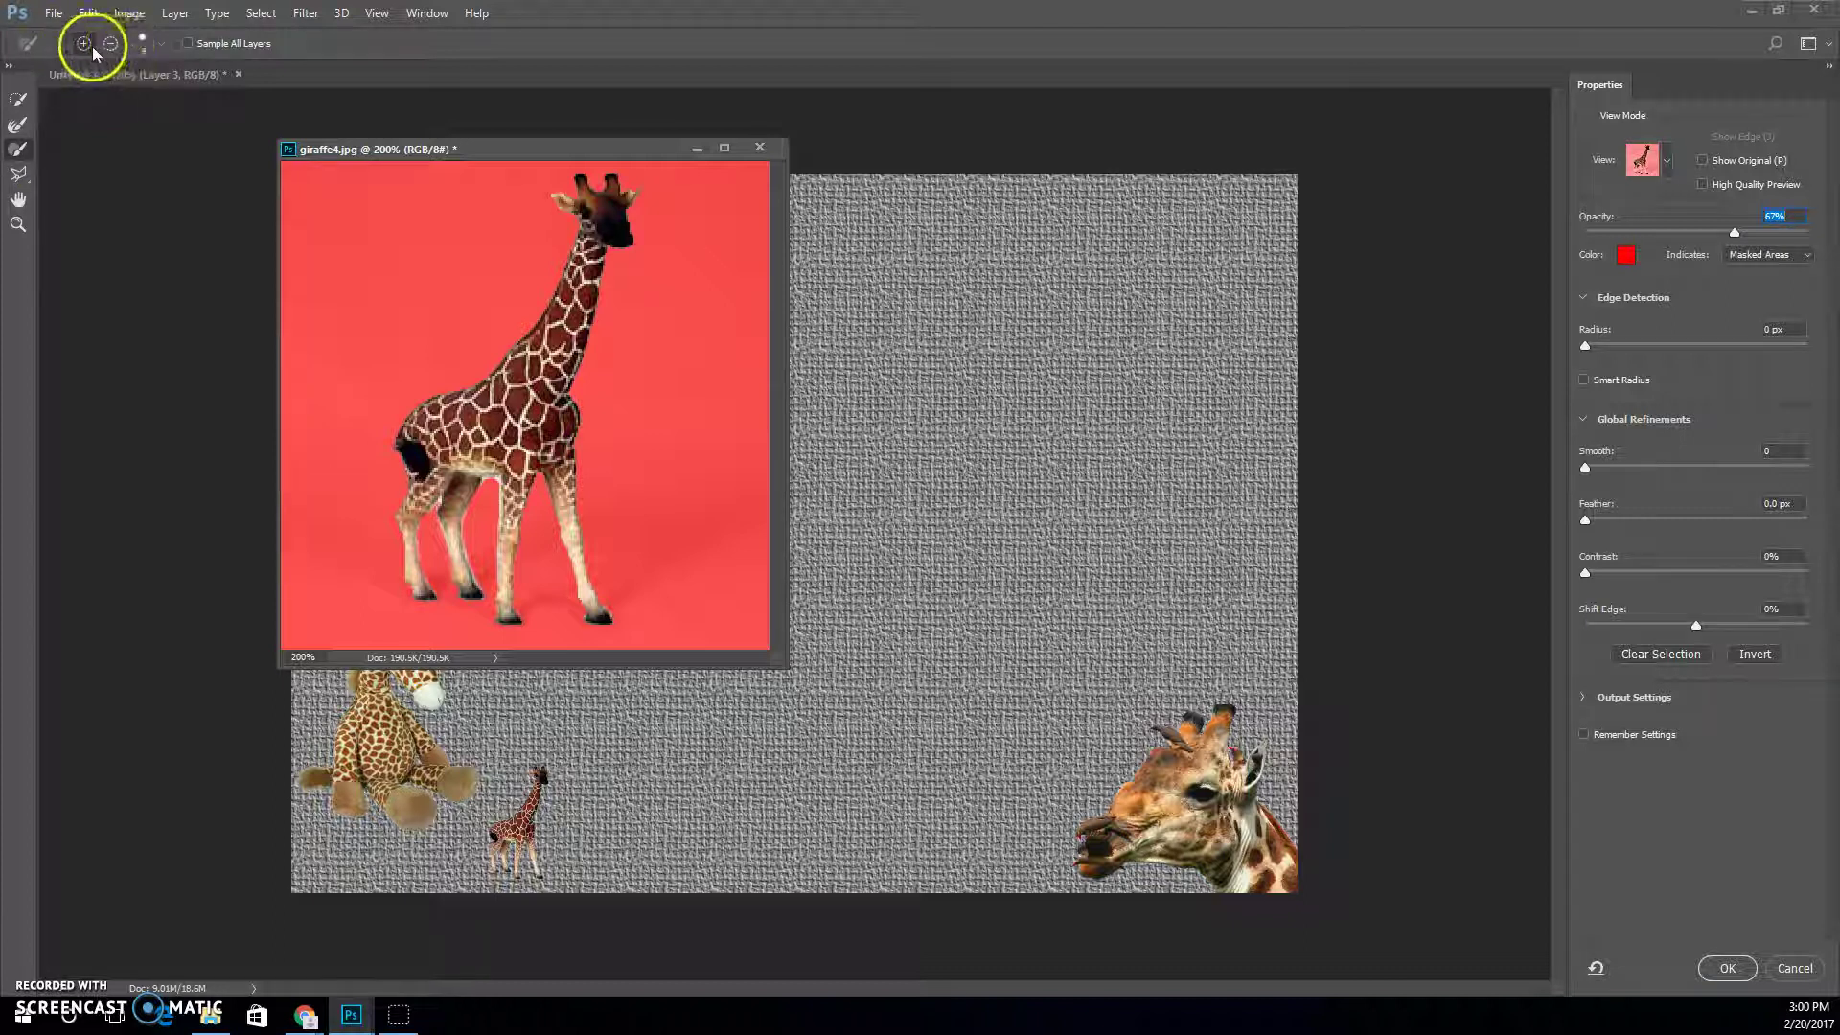